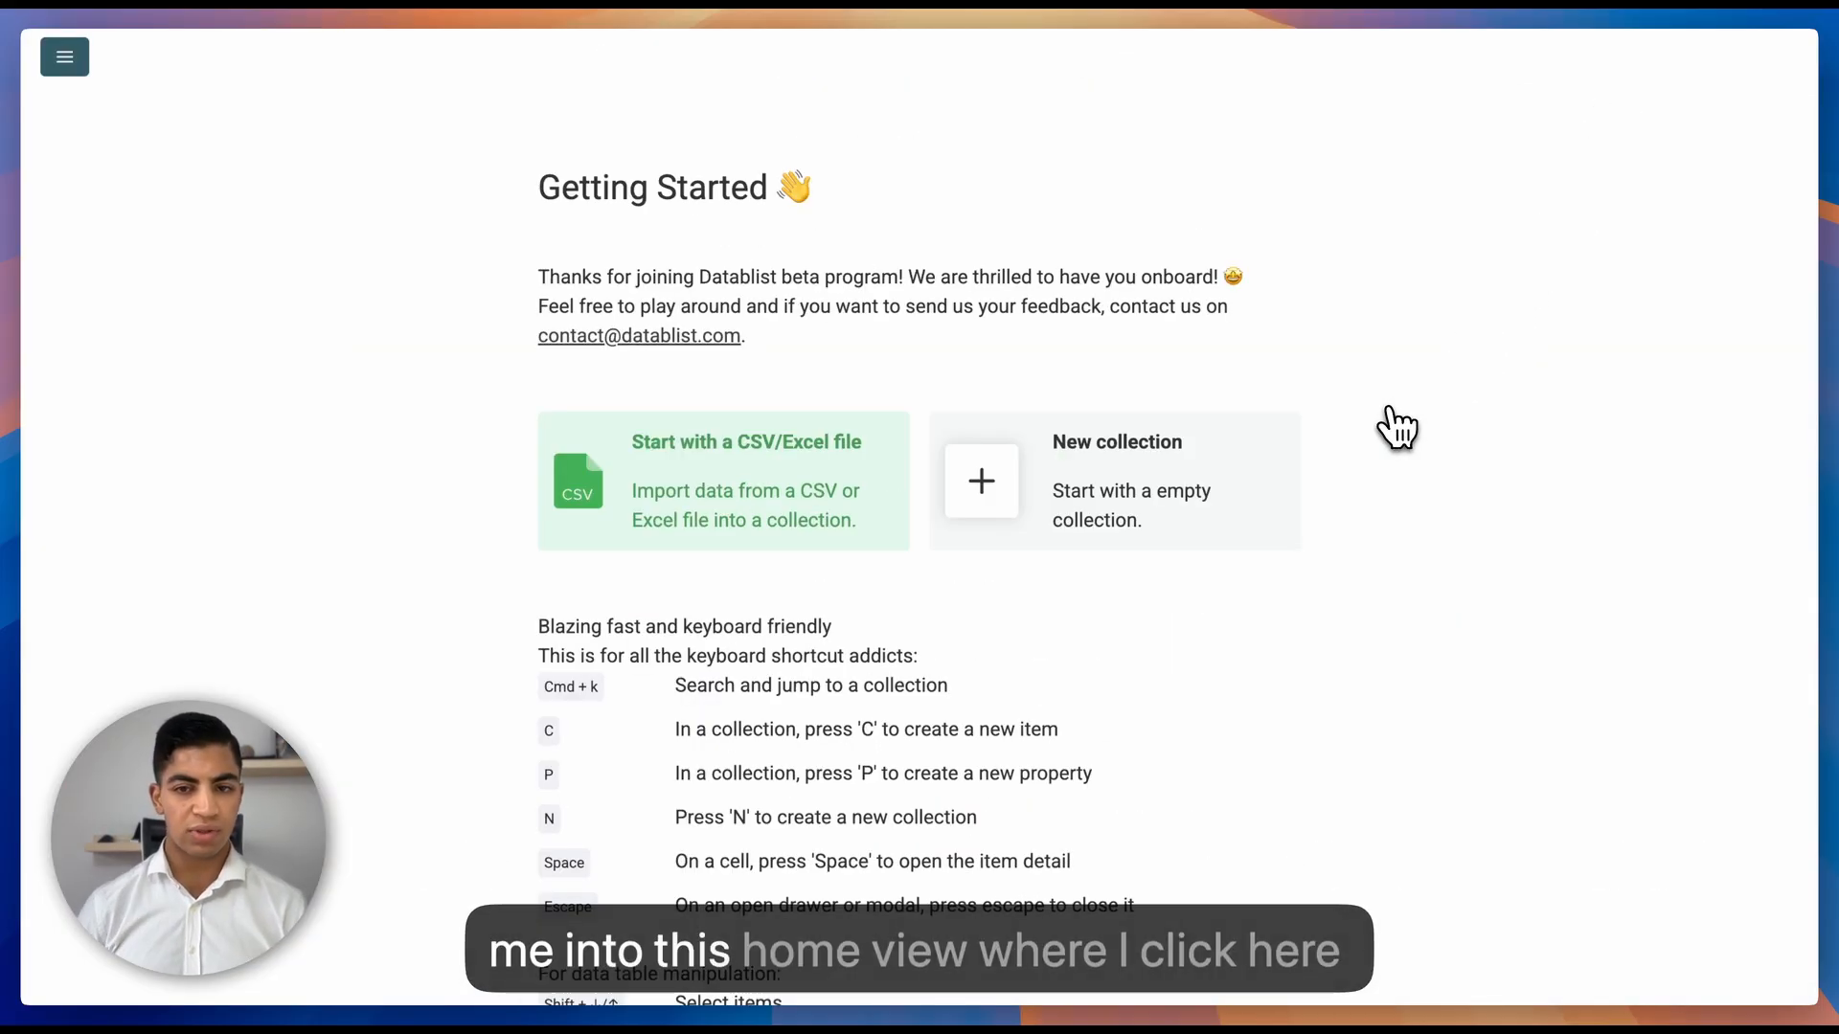
# Create a new empty collection named "Try Datablist.com"
pyautogui.click(1058, 500)
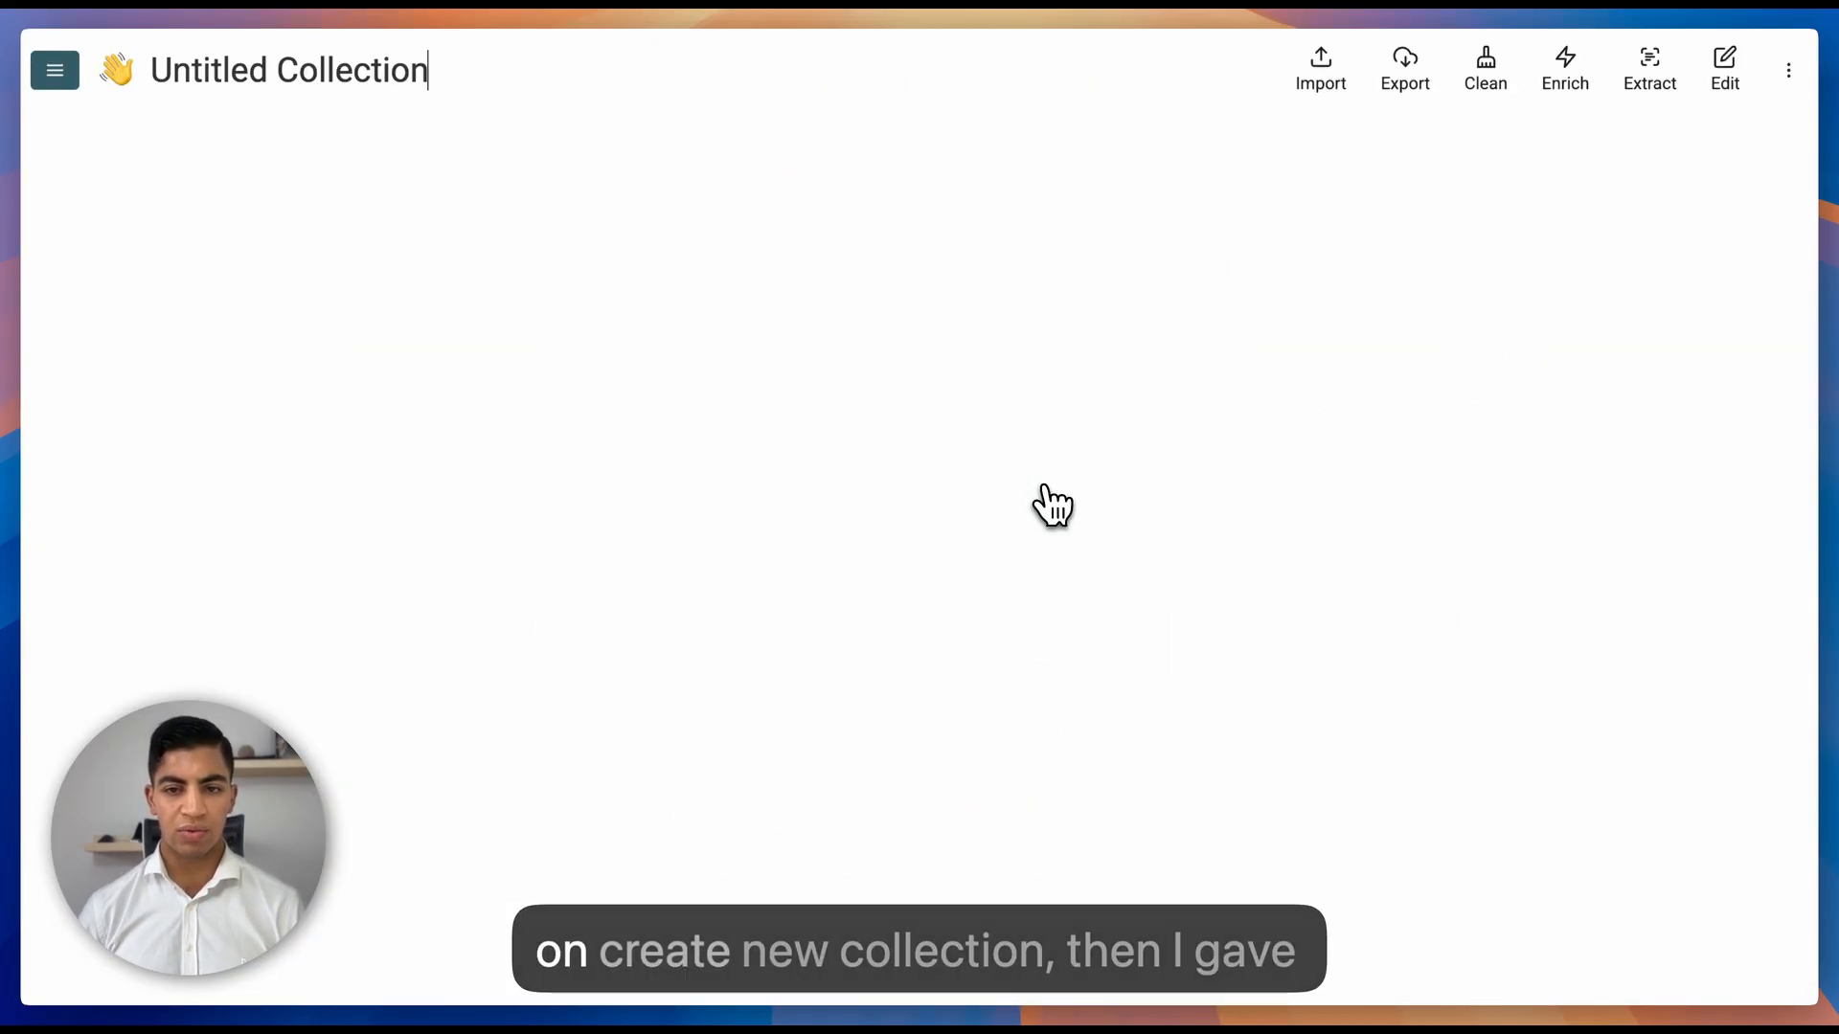
pyautogui.press('super+BackSpace')
pyautogui.write('Try Datablist.com')
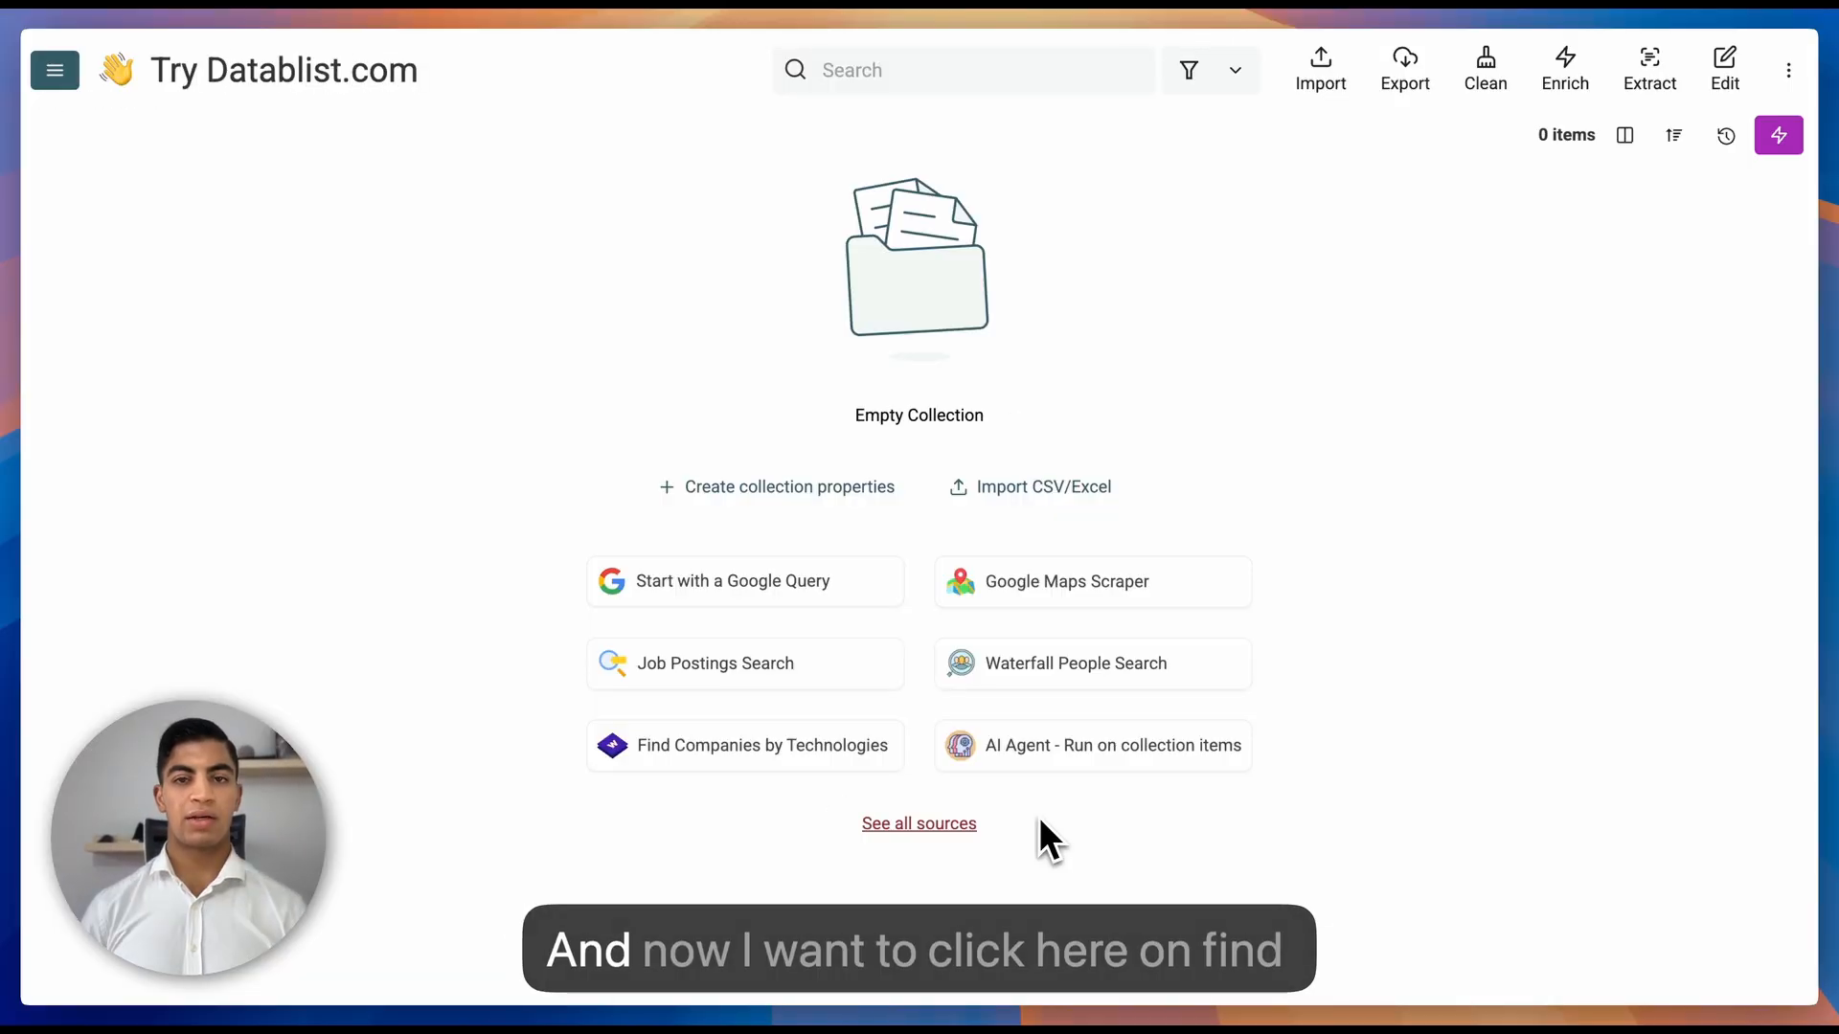
# Open the Find Companies by Technologies source for the collection and look over its search filters
pyautogui.click(861, 769)
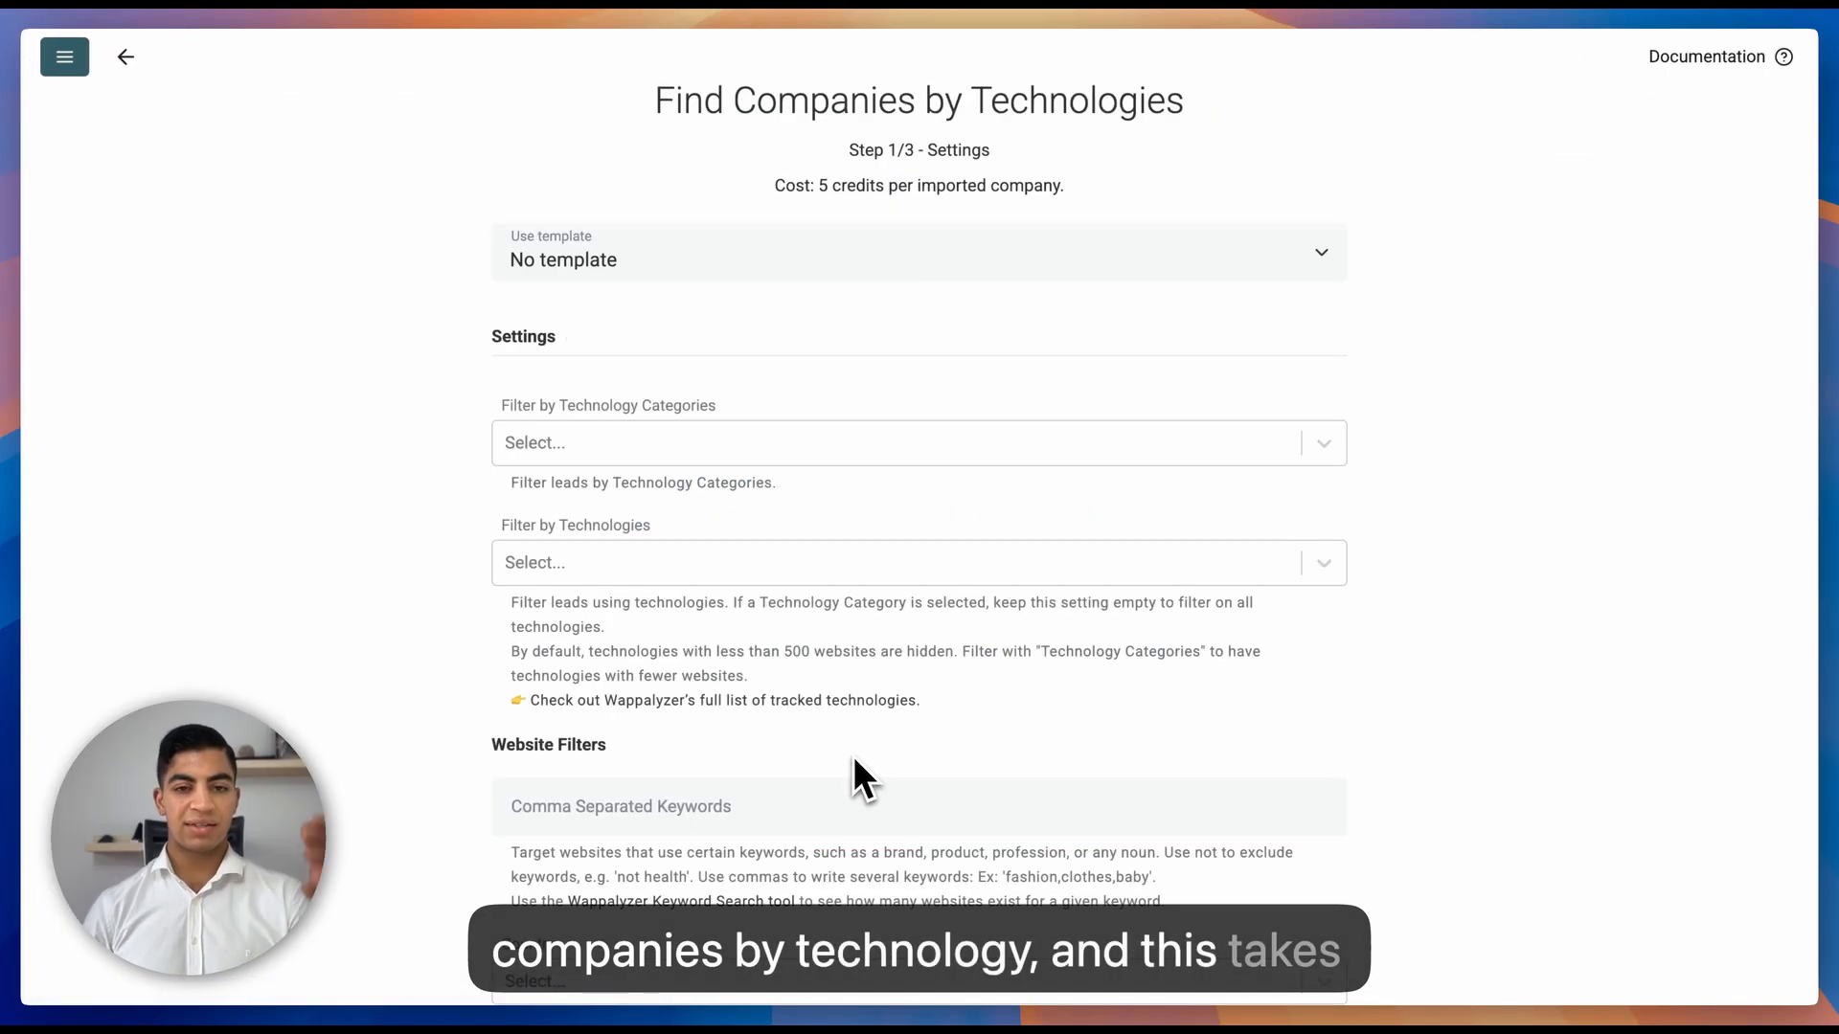
pyautogui.scroll(-3, 851, 758)
pyautogui.scroll(-5, 847, 767)
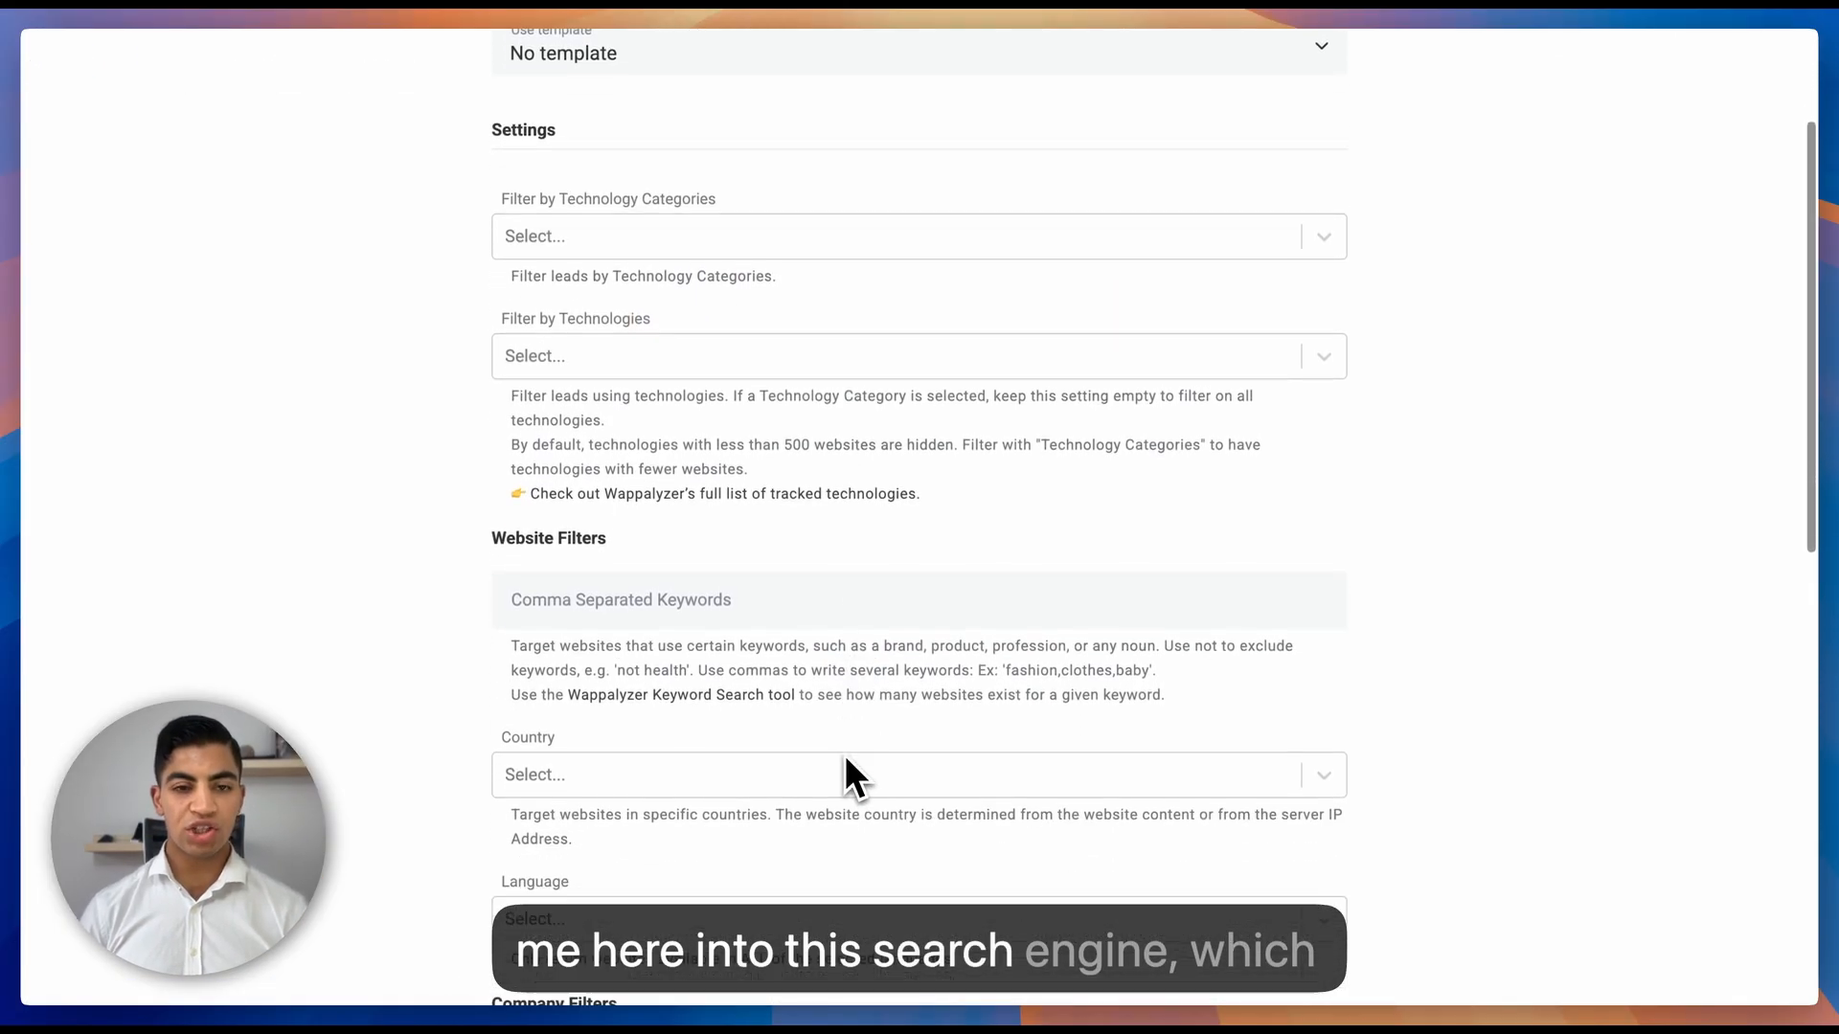
pyautogui.scroll(8, 838, 754)
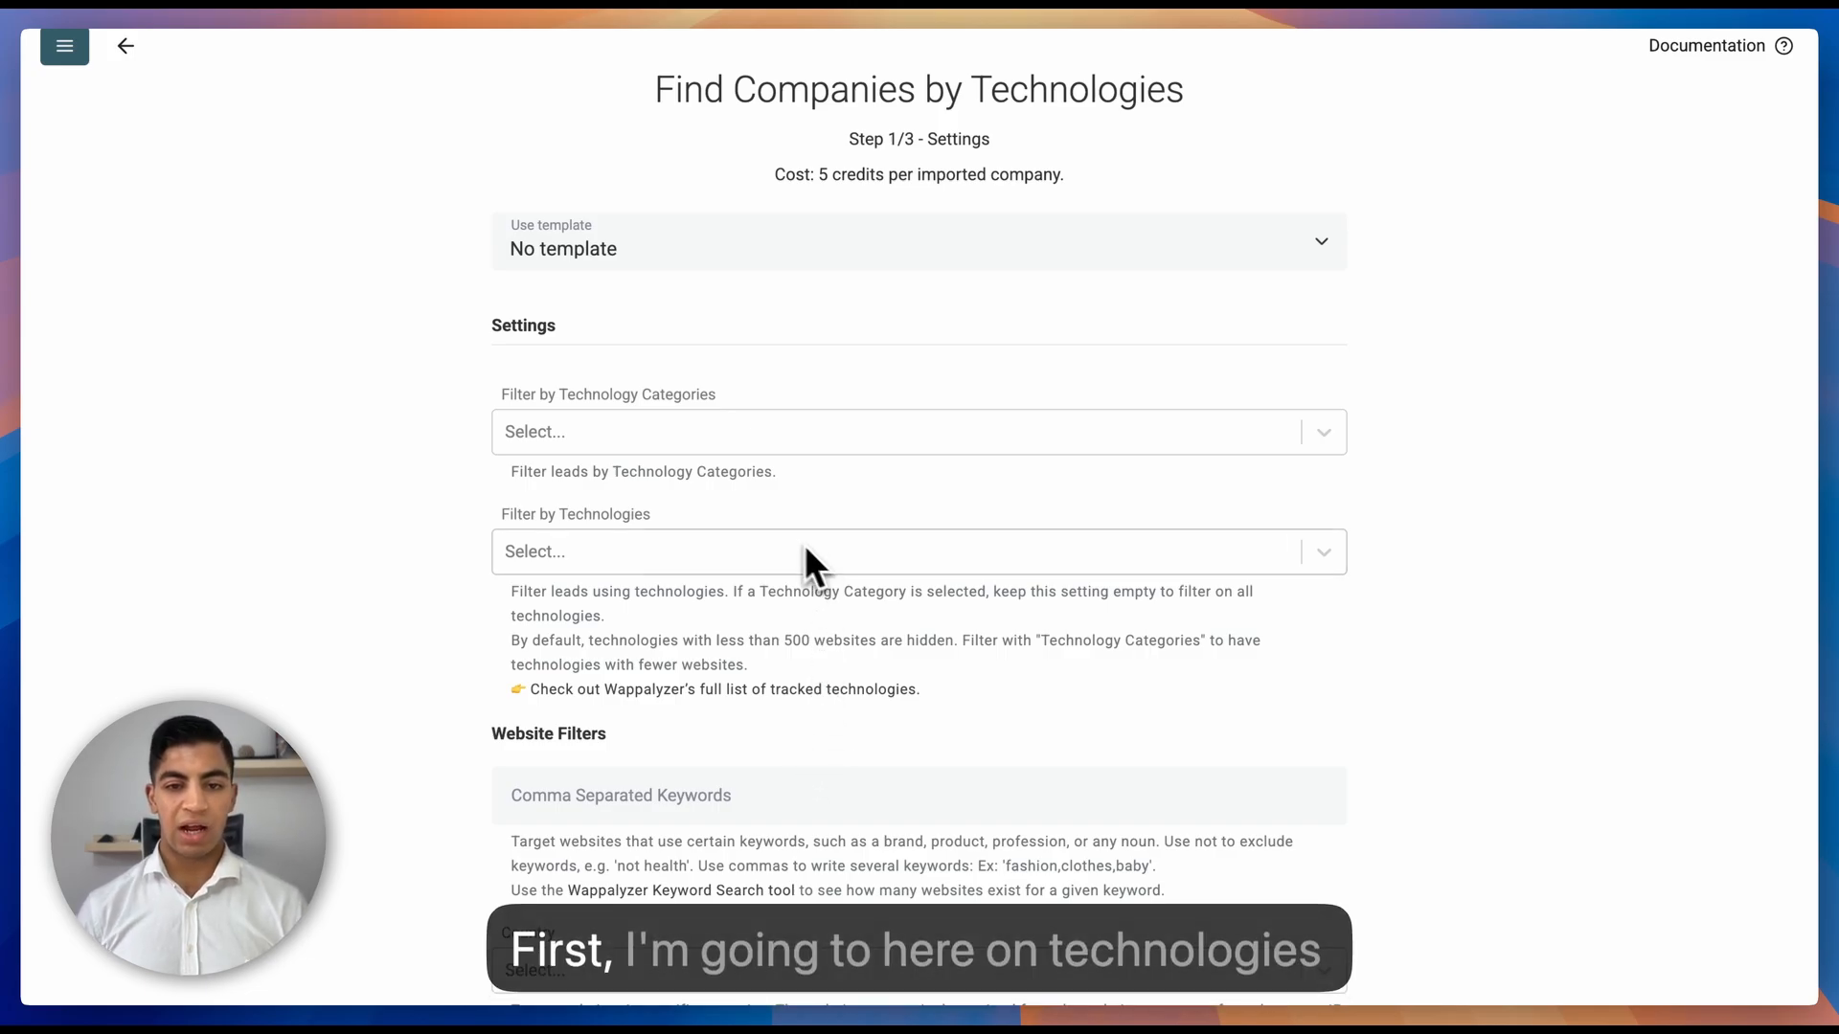
# Filter the company search by the technology Shopify
pyautogui.click(762, 570)
pyautogui.write('Shopify')
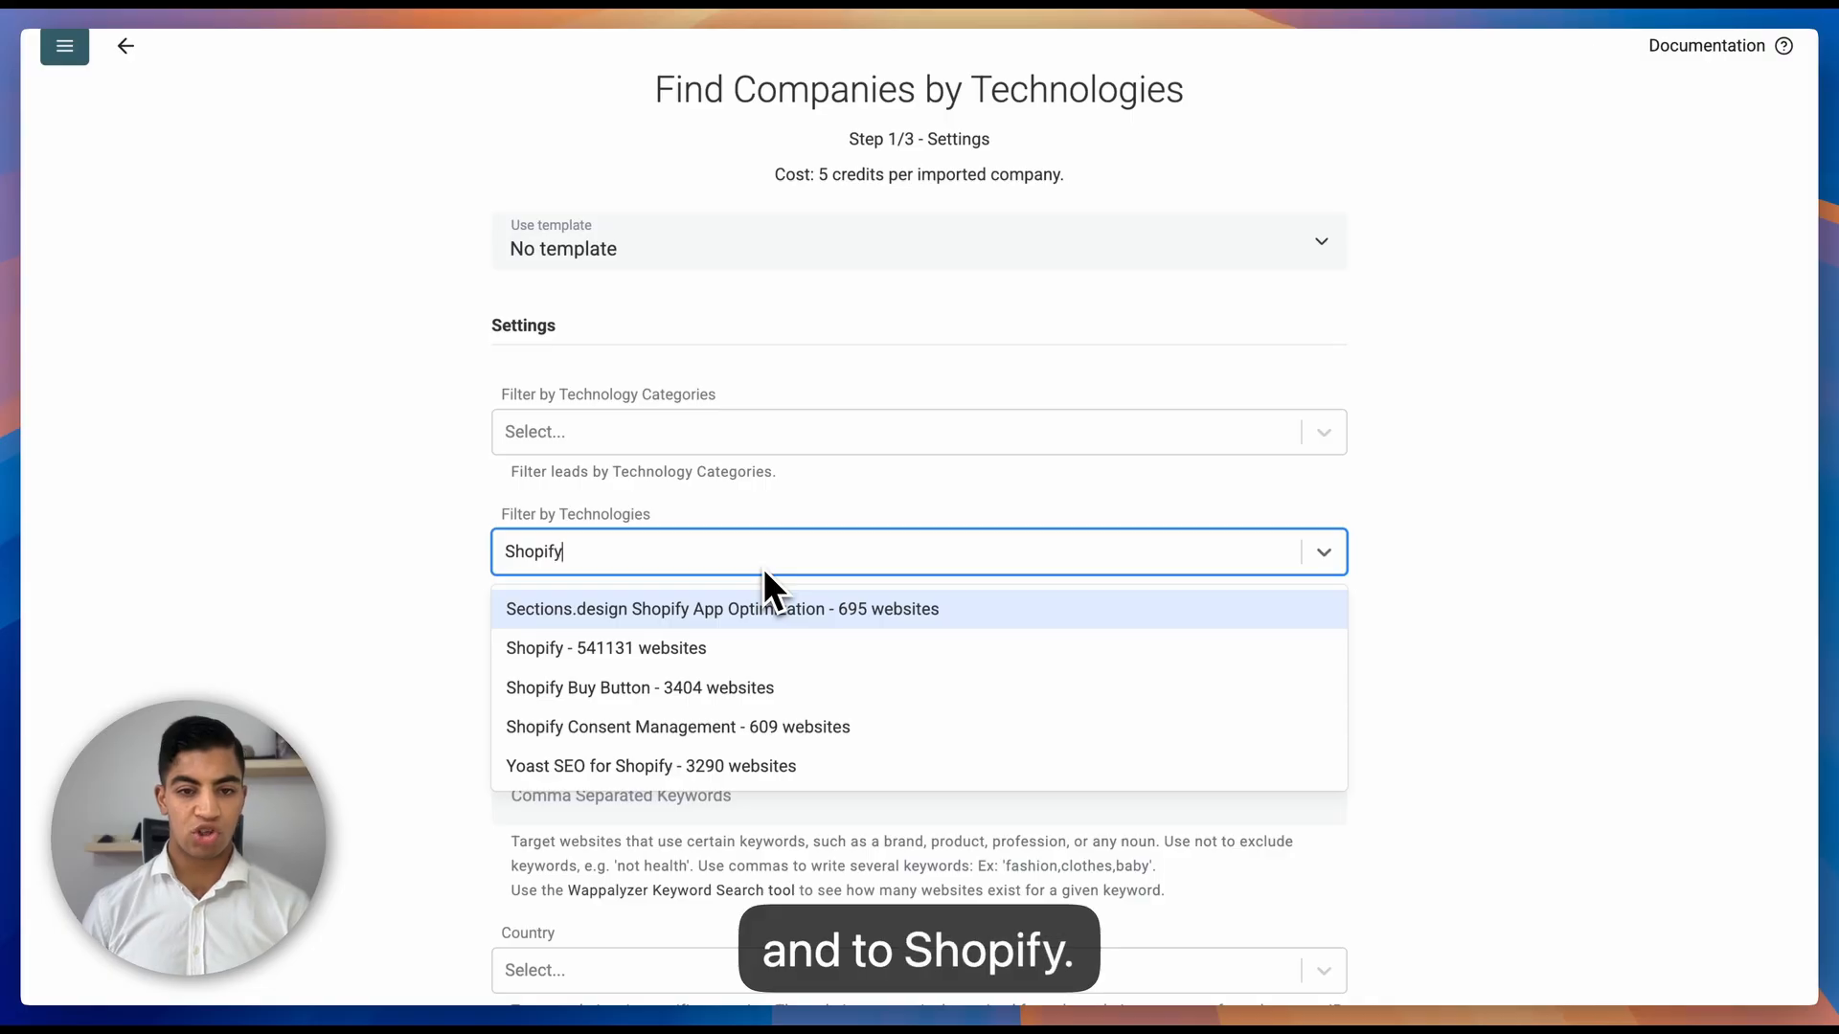
pyautogui.click(729, 648)
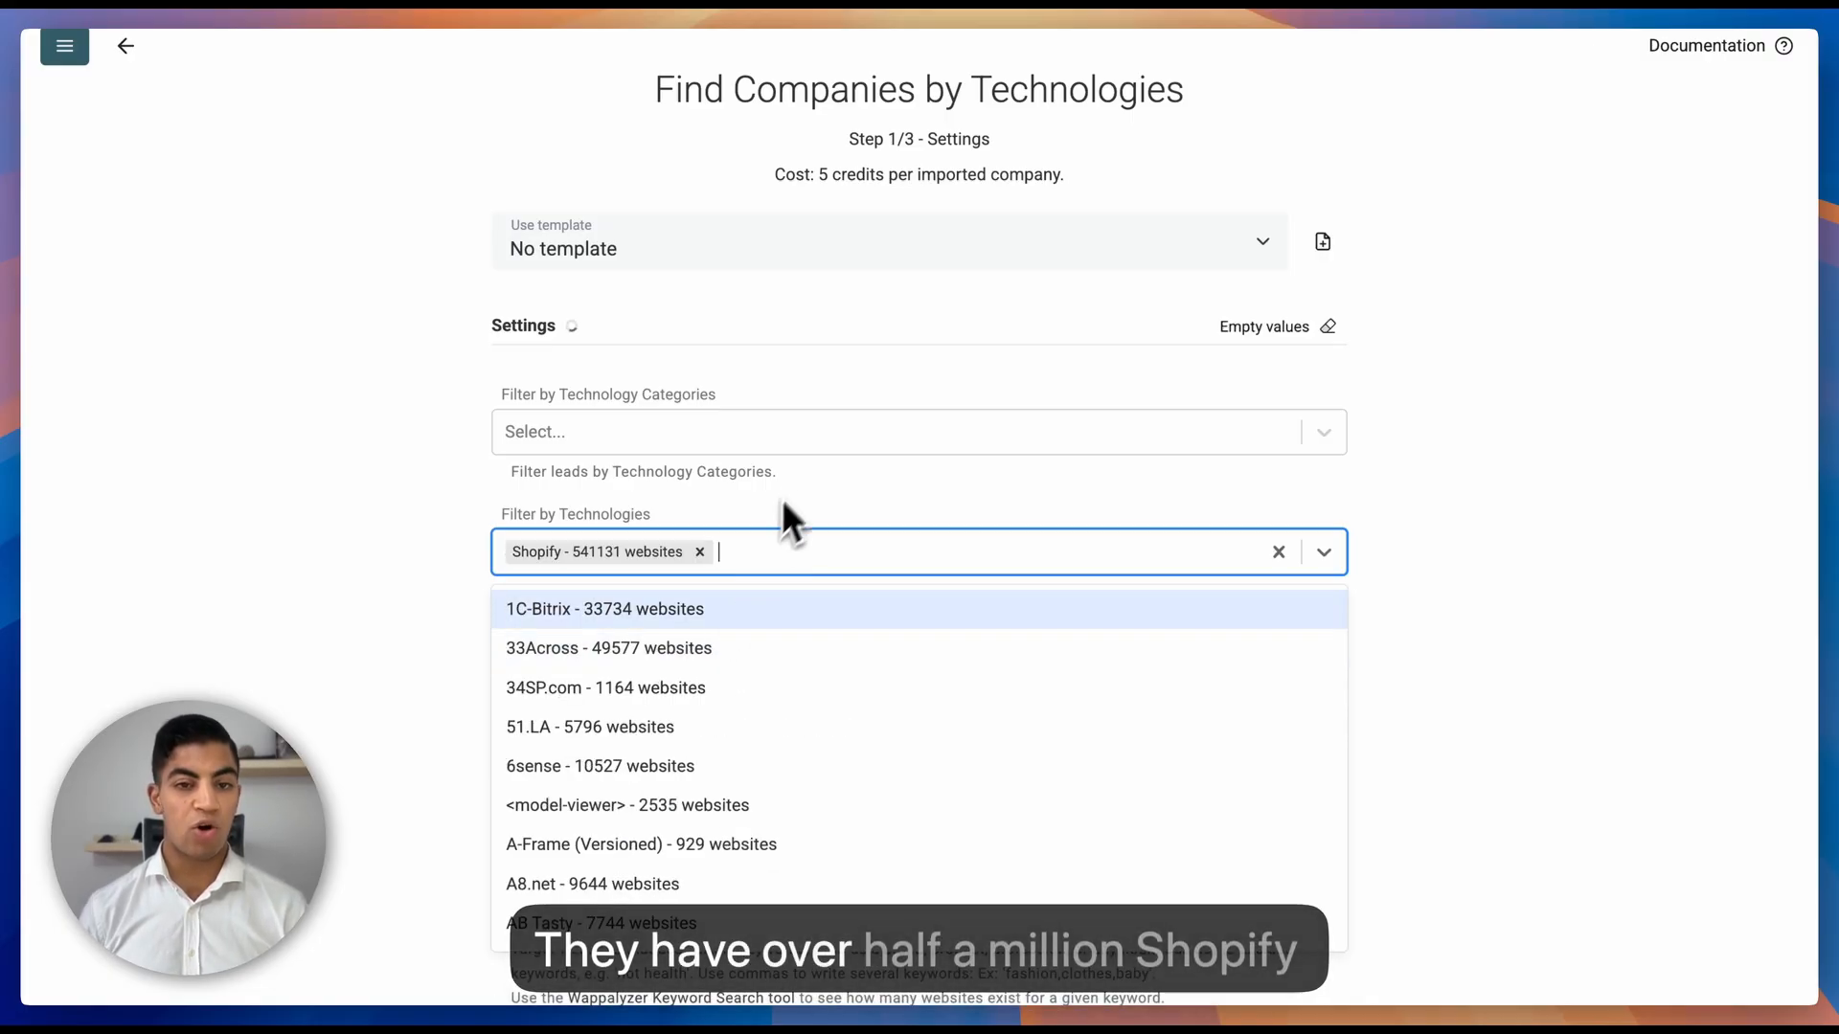
pyautogui.click(797, 474)
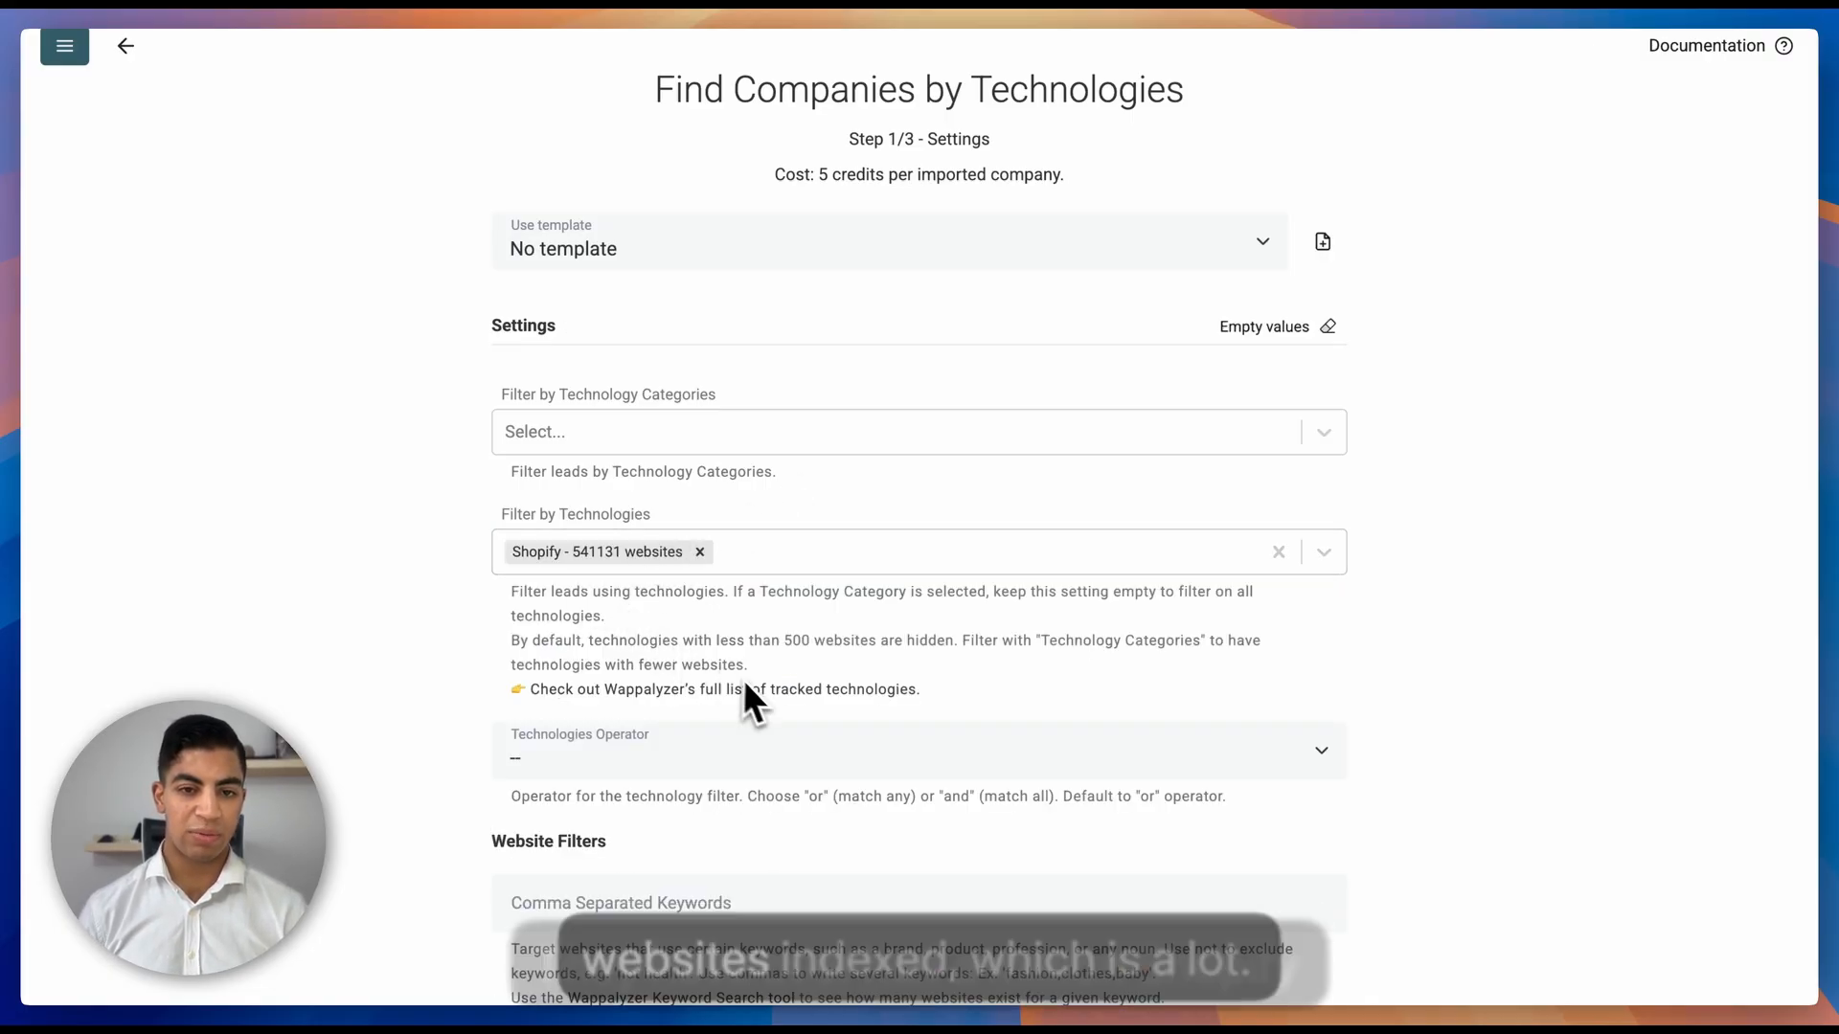
# Add Klaviyo as a second technology in the technologies filter
pyautogui.scroll(-2, 754, 684)
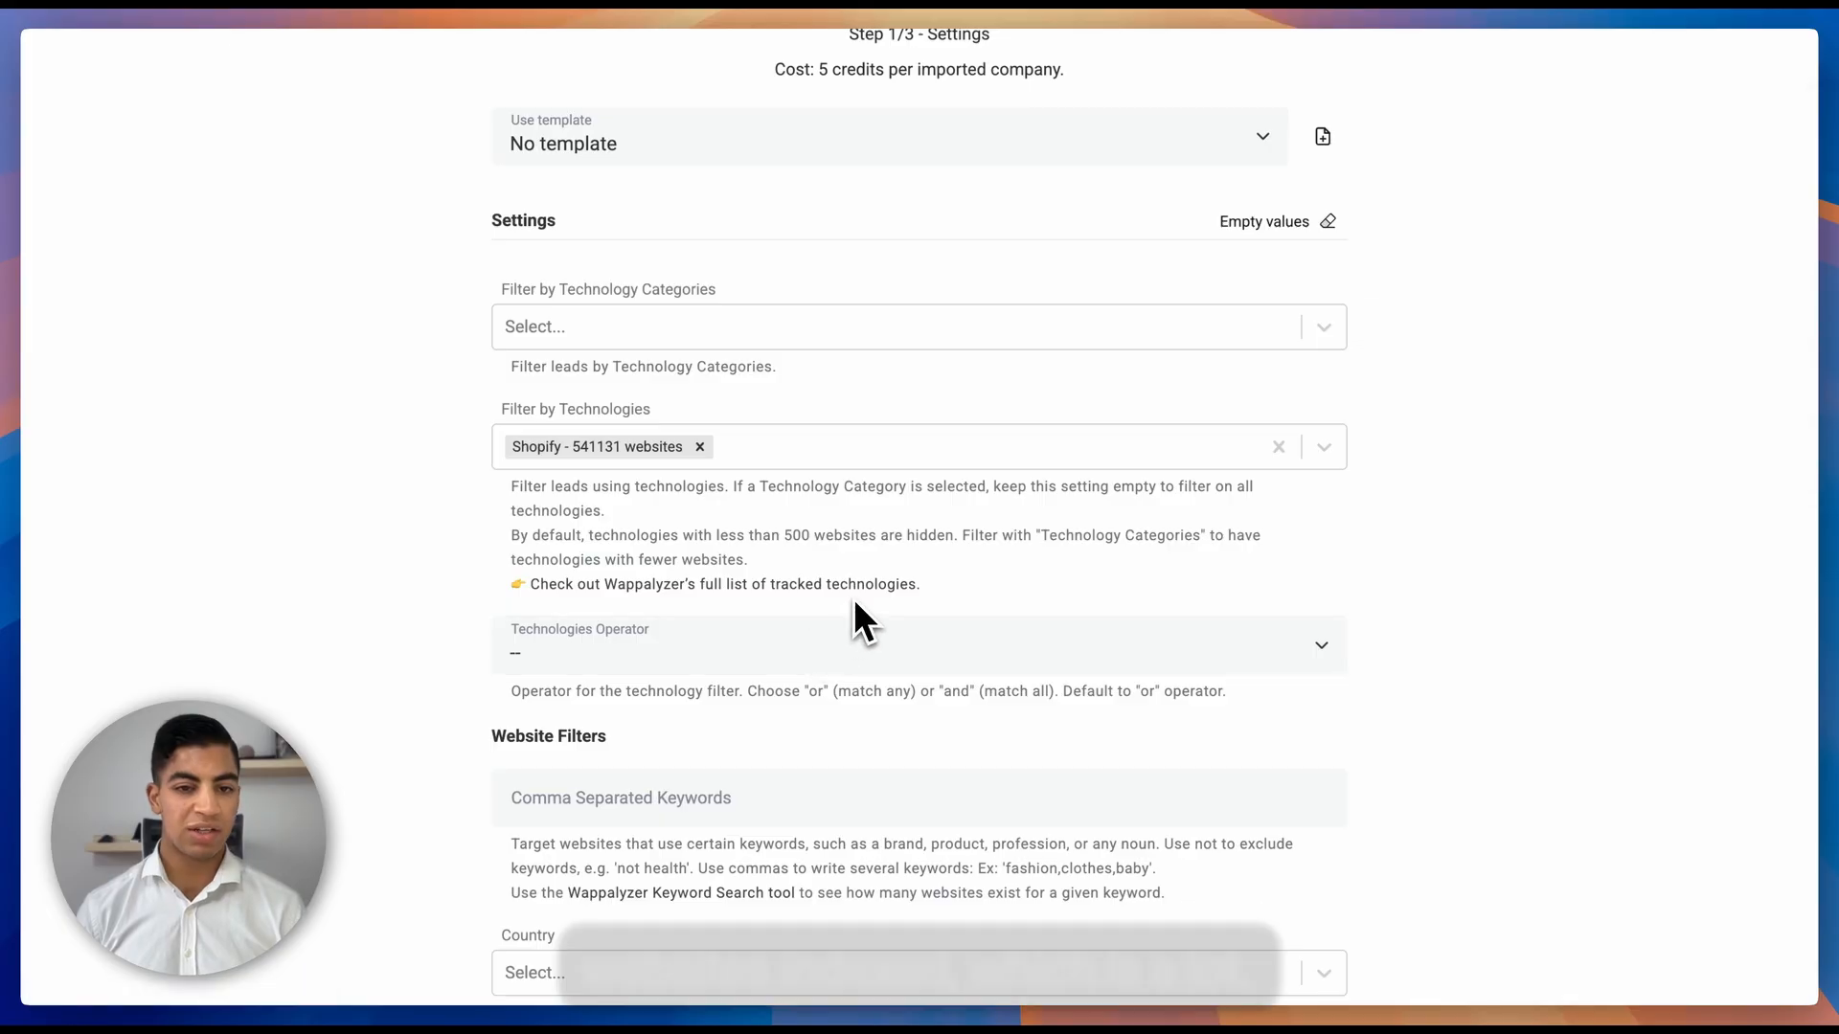
pyautogui.click(805, 456)
pyautogui.write('Klag')
pyautogui.press('BackSpace')
pyautogui.write('vi')
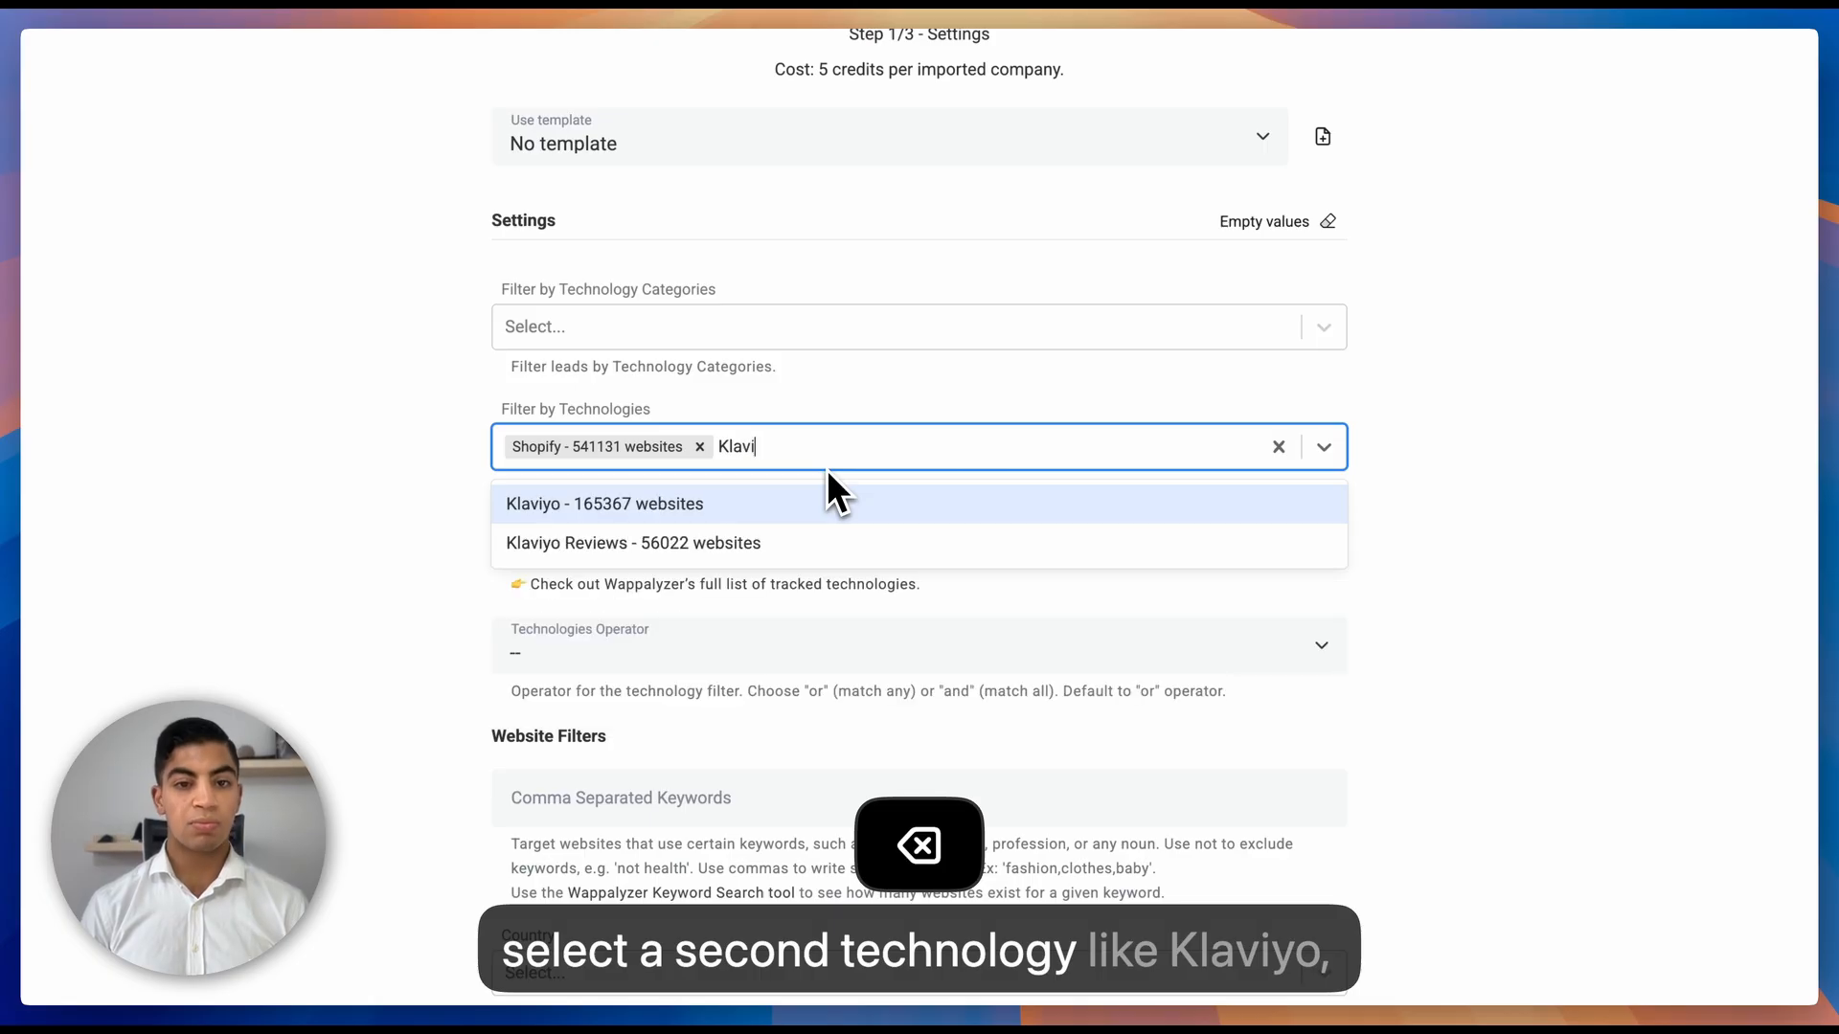
pyautogui.click(750, 513)
pyautogui.click(1448, 565)
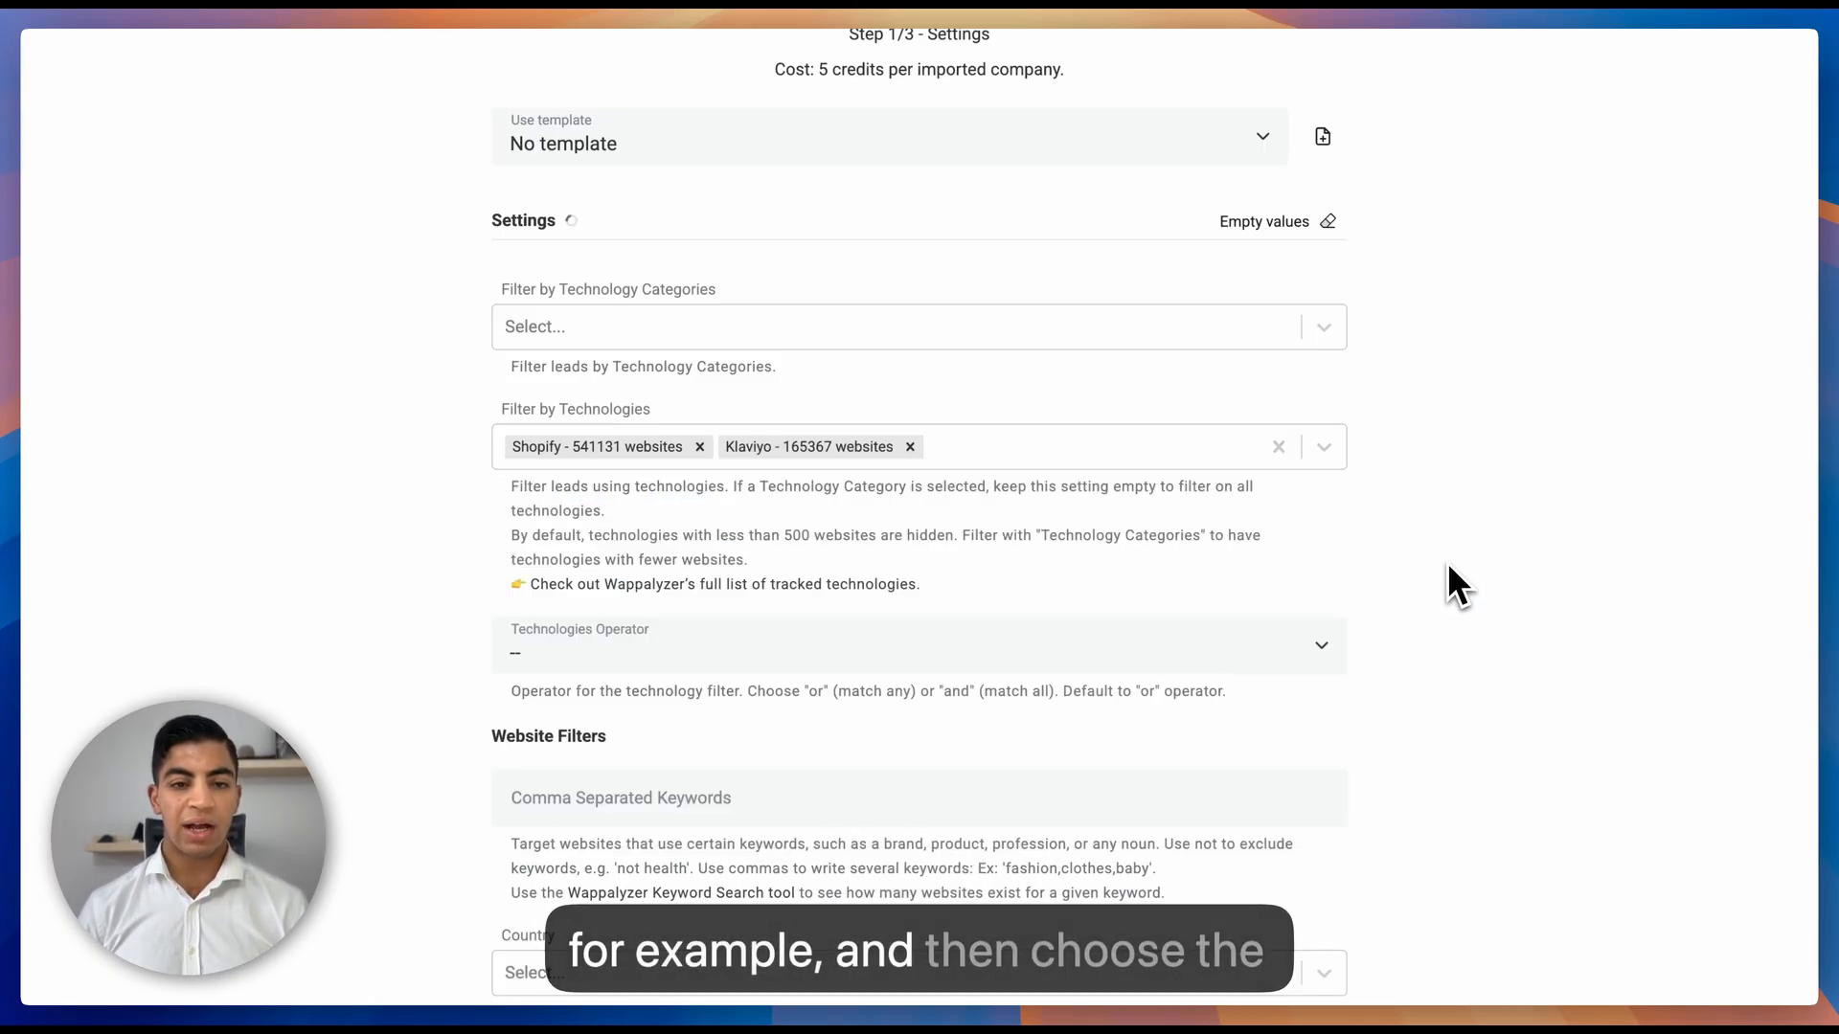
# Try the technologies operator as Or (match any), and switch it to And (match all)
pyautogui.scroll(-2, 623, 661)
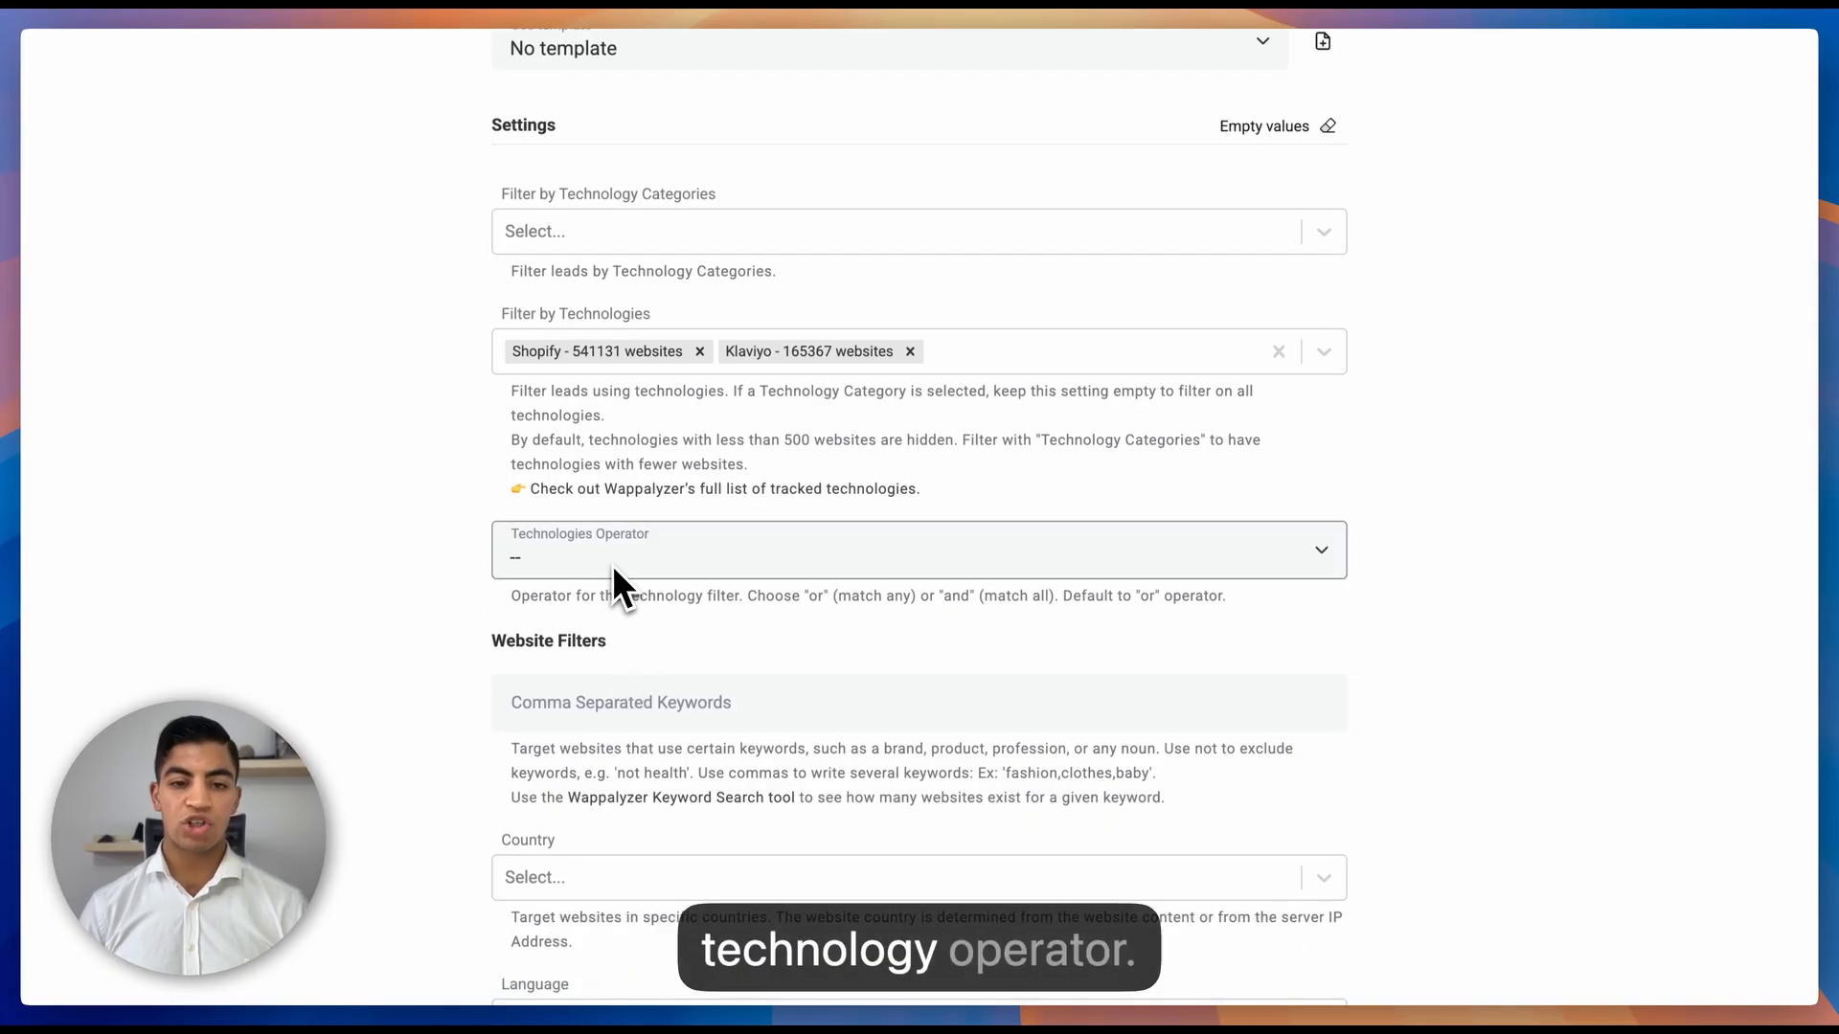
pyautogui.click(613, 561)
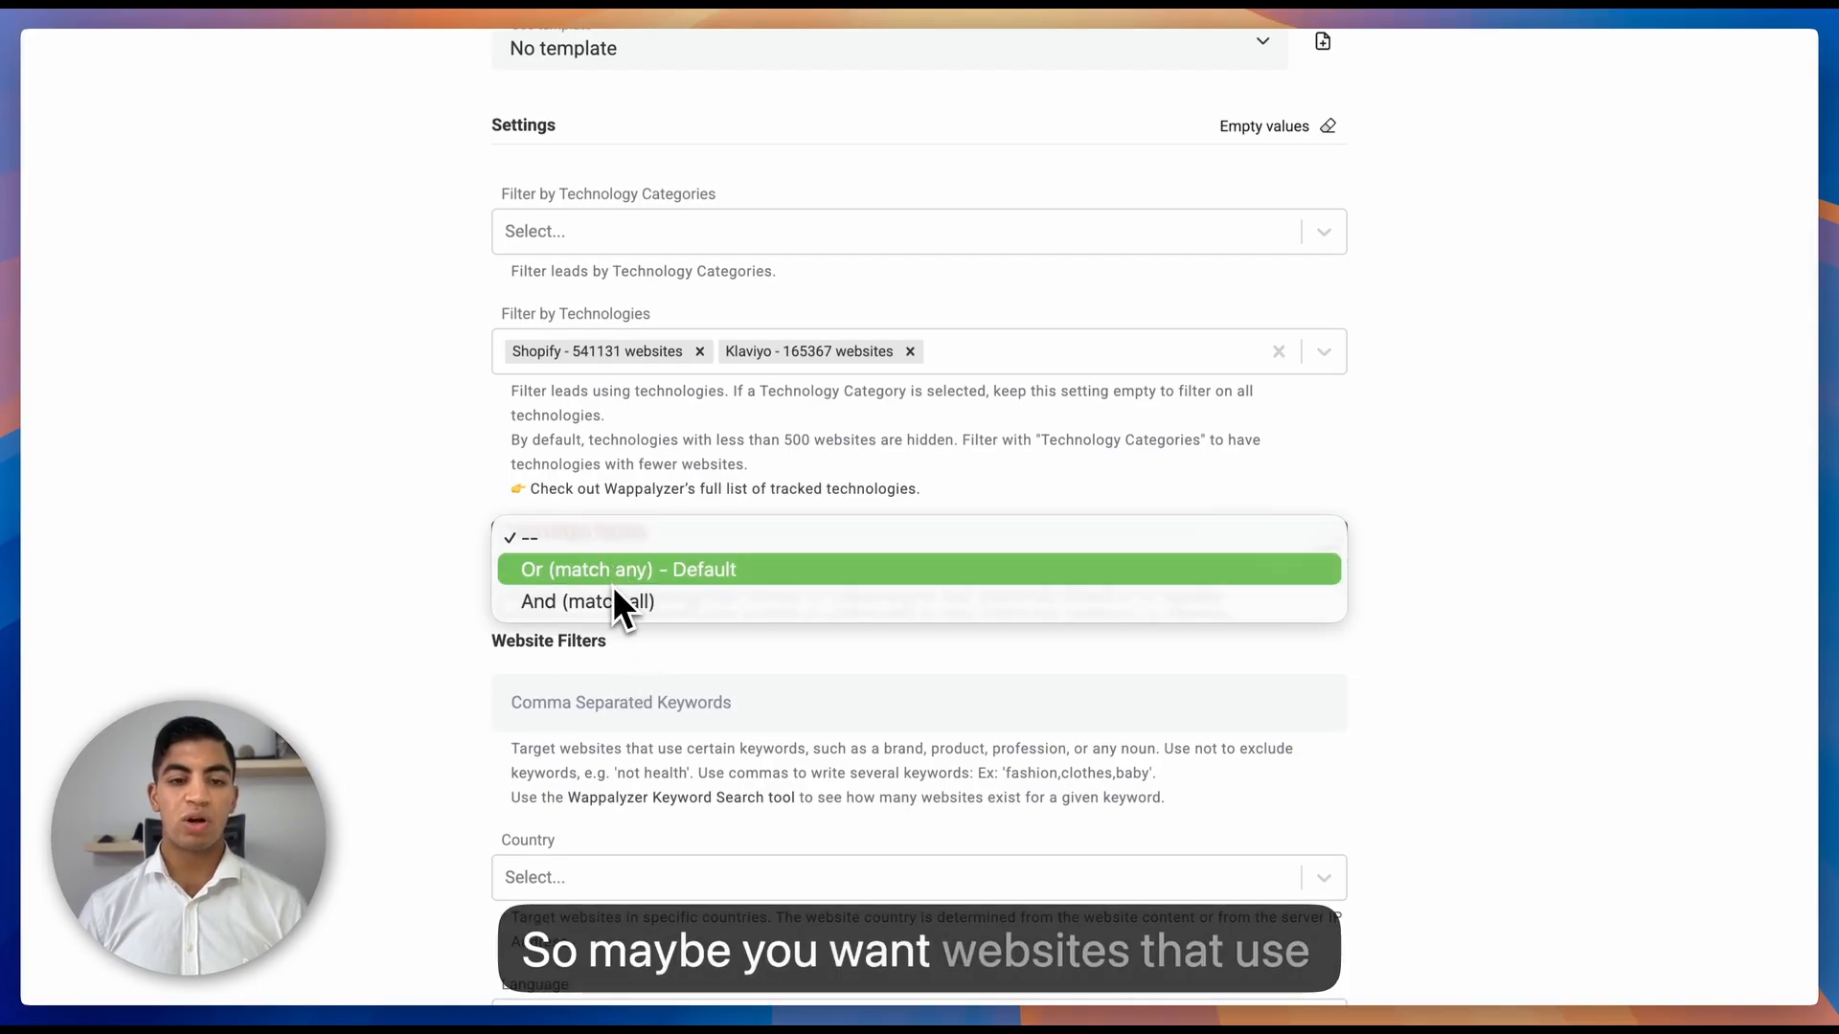
pyautogui.click(614, 581)
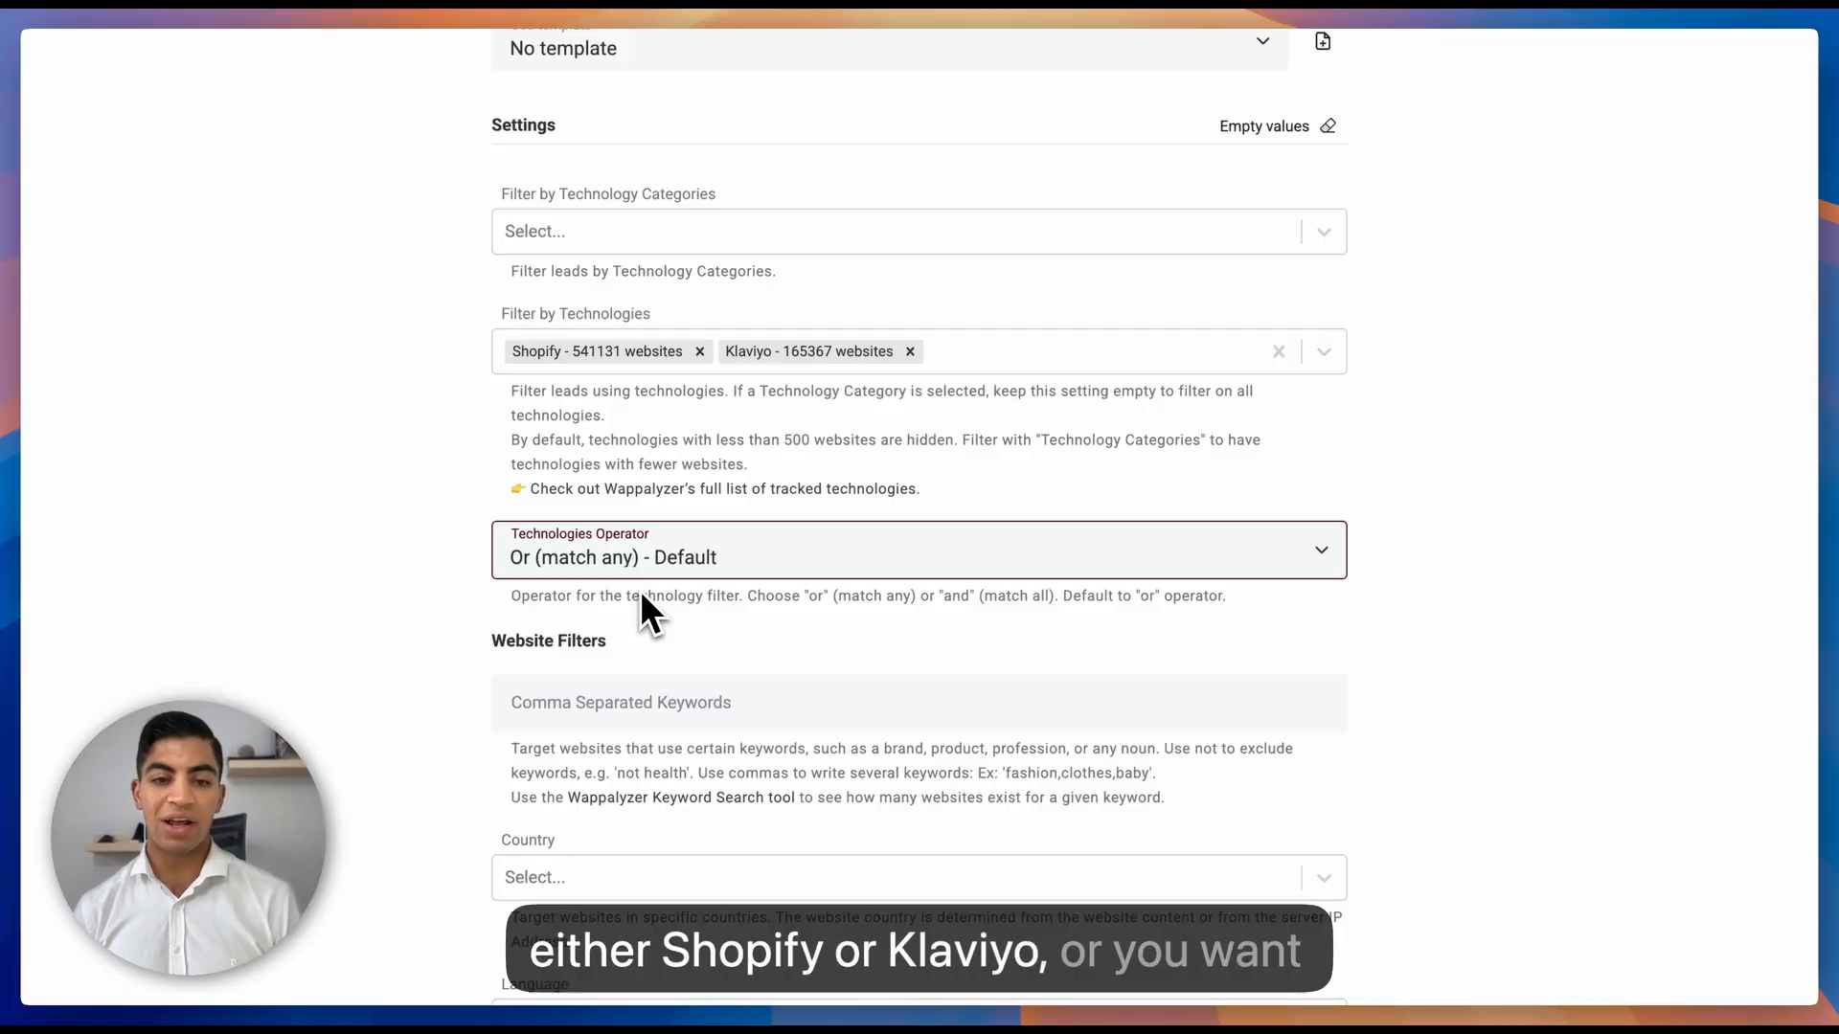
pyautogui.click(663, 556)
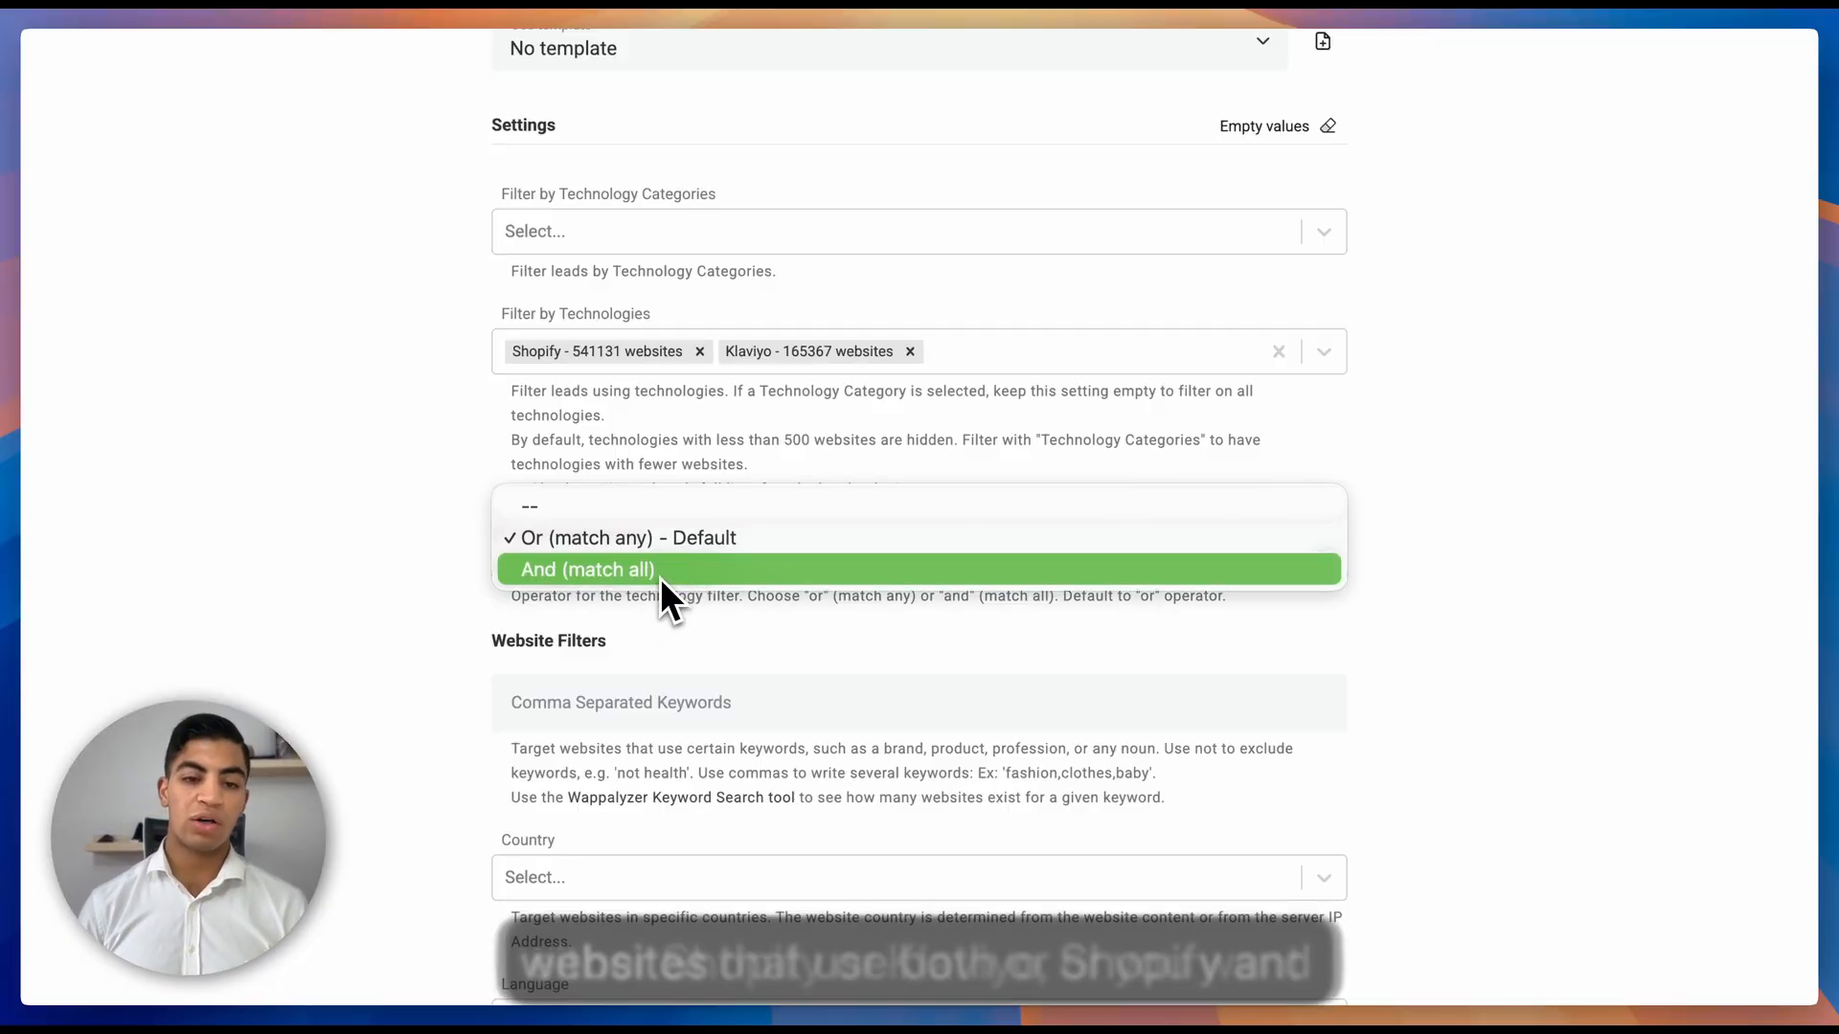
pyautogui.click(660, 577)
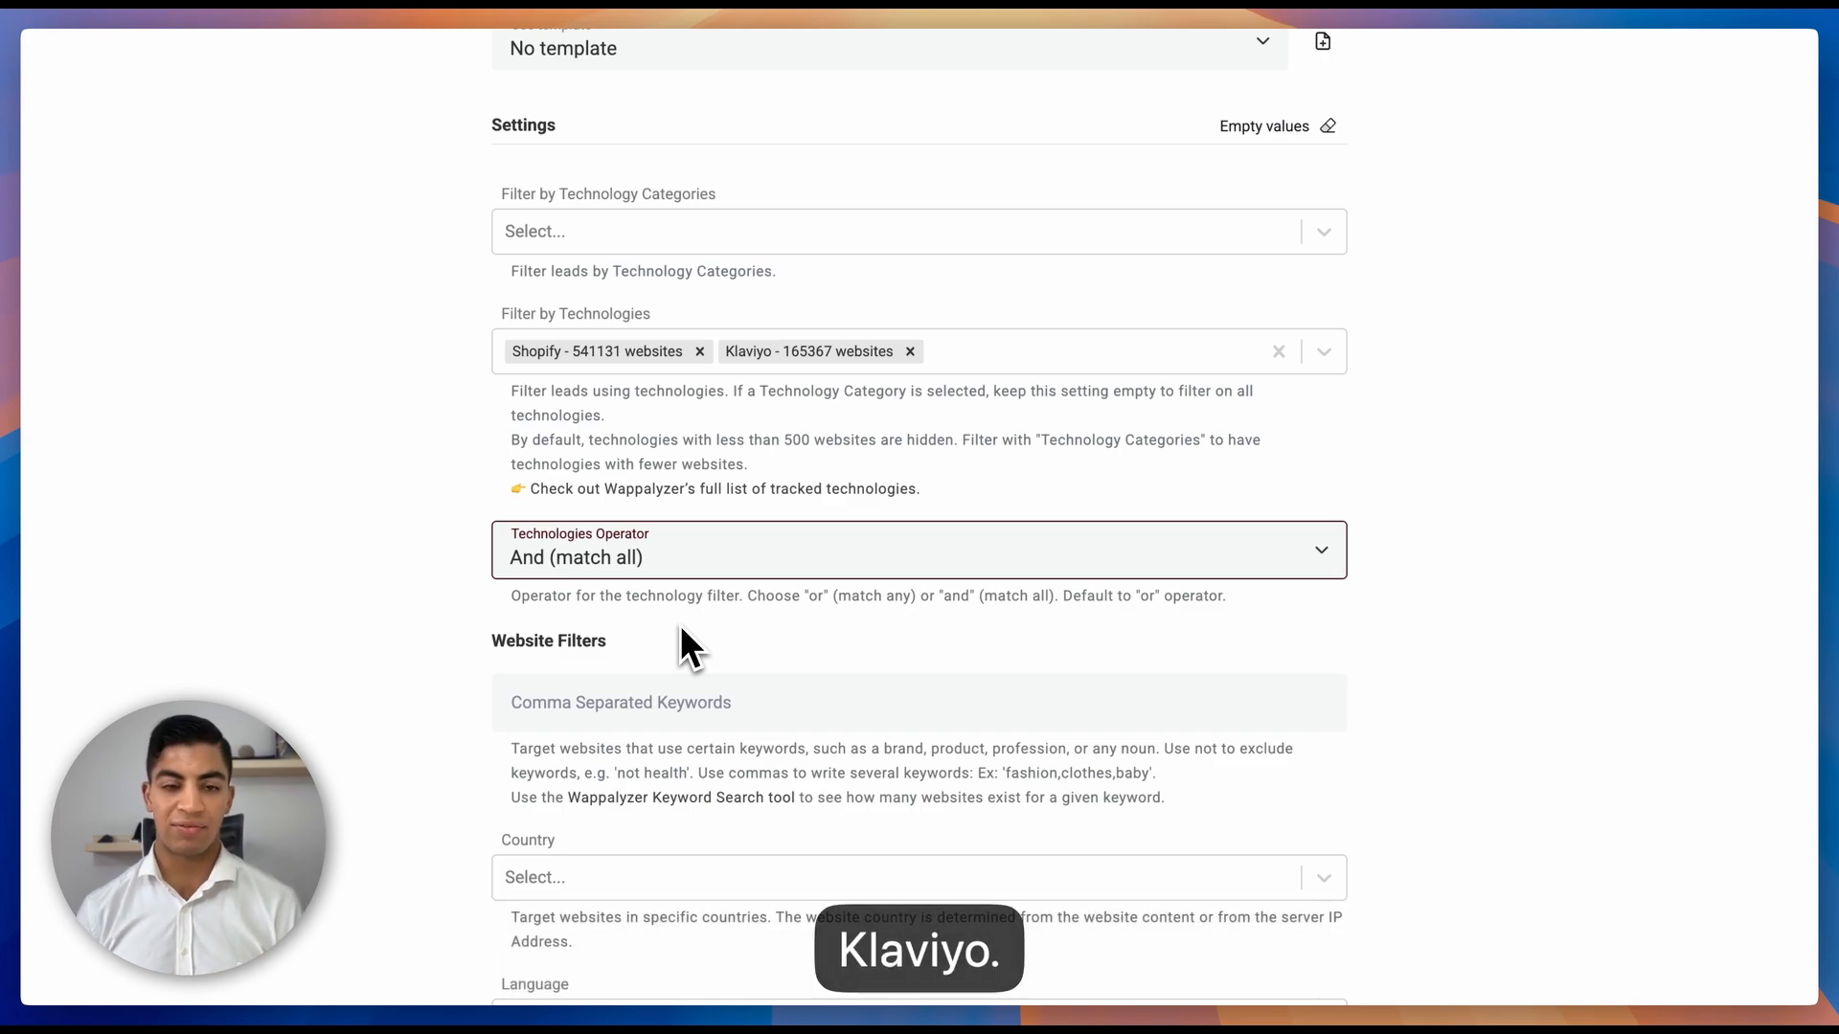
# Reset the technologies operator to the blank option and remove Klaviyo from the technologies filter
pyautogui.click(711, 572)
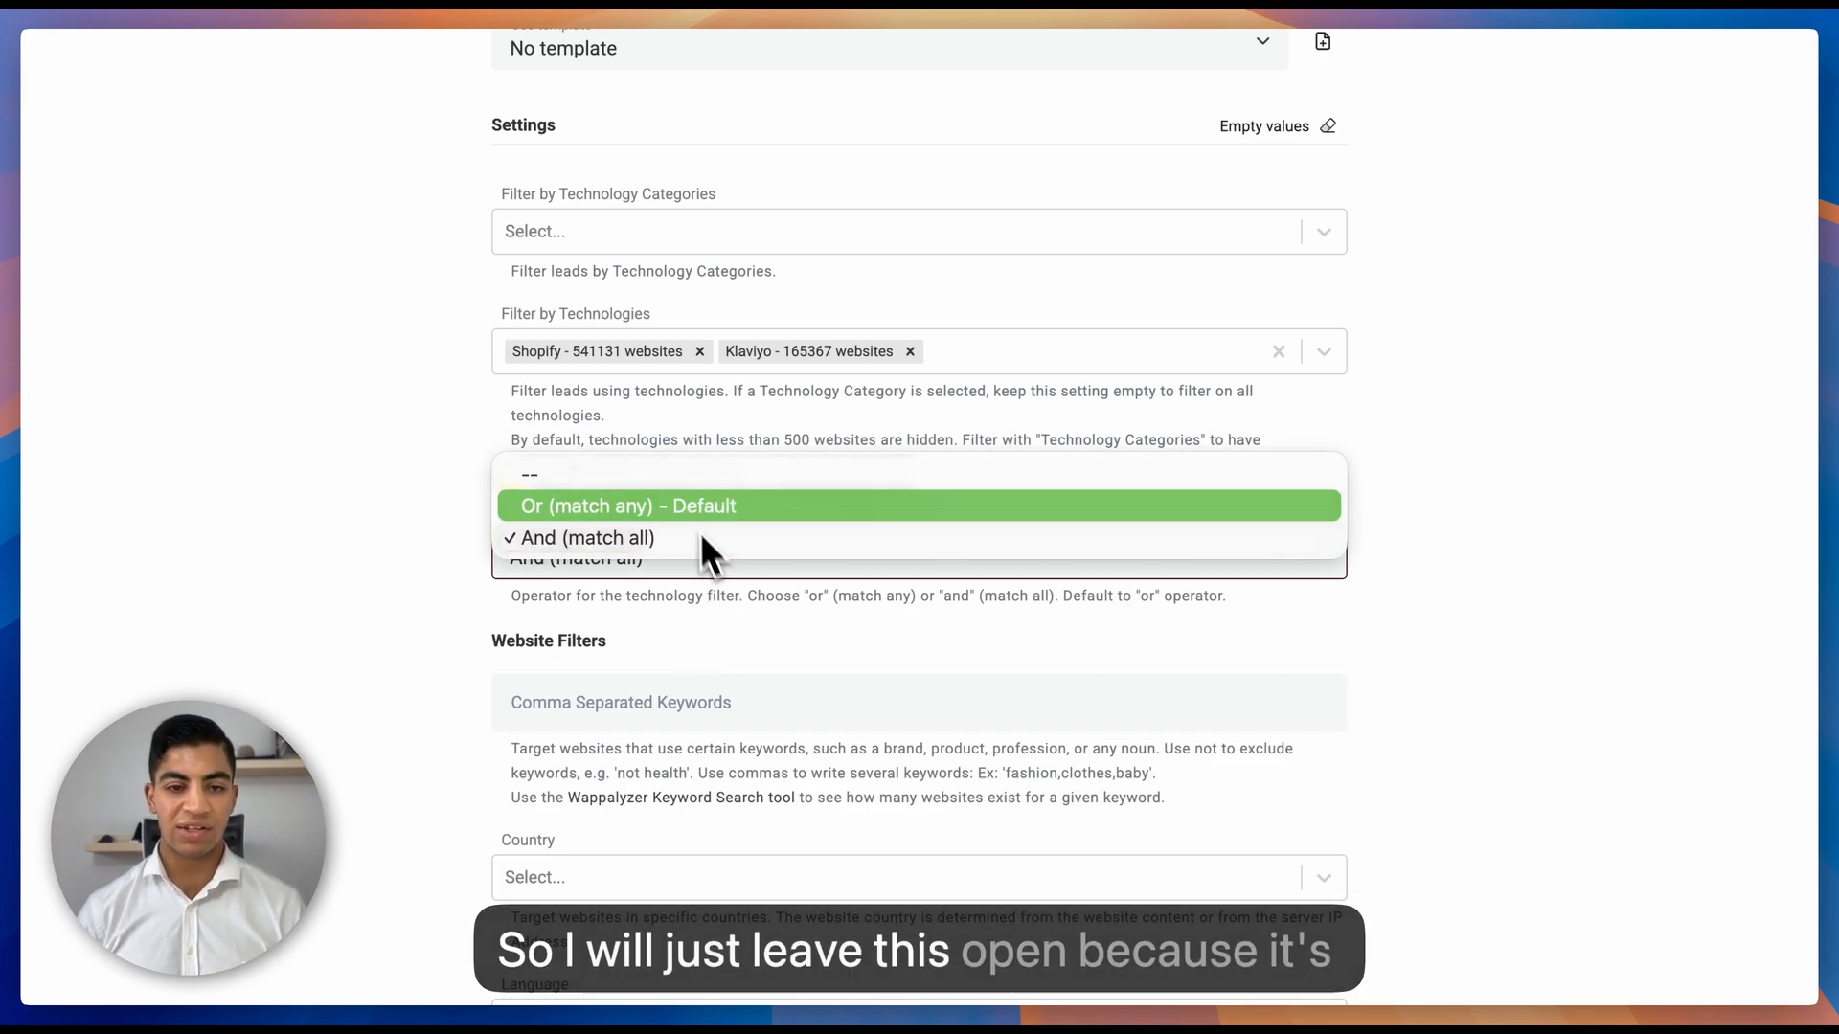
pyautogui.click(682, 507)
pyautogui.click(653, 550)
pyautogui.click(638, 503)
pyautogui.click(910, 352)
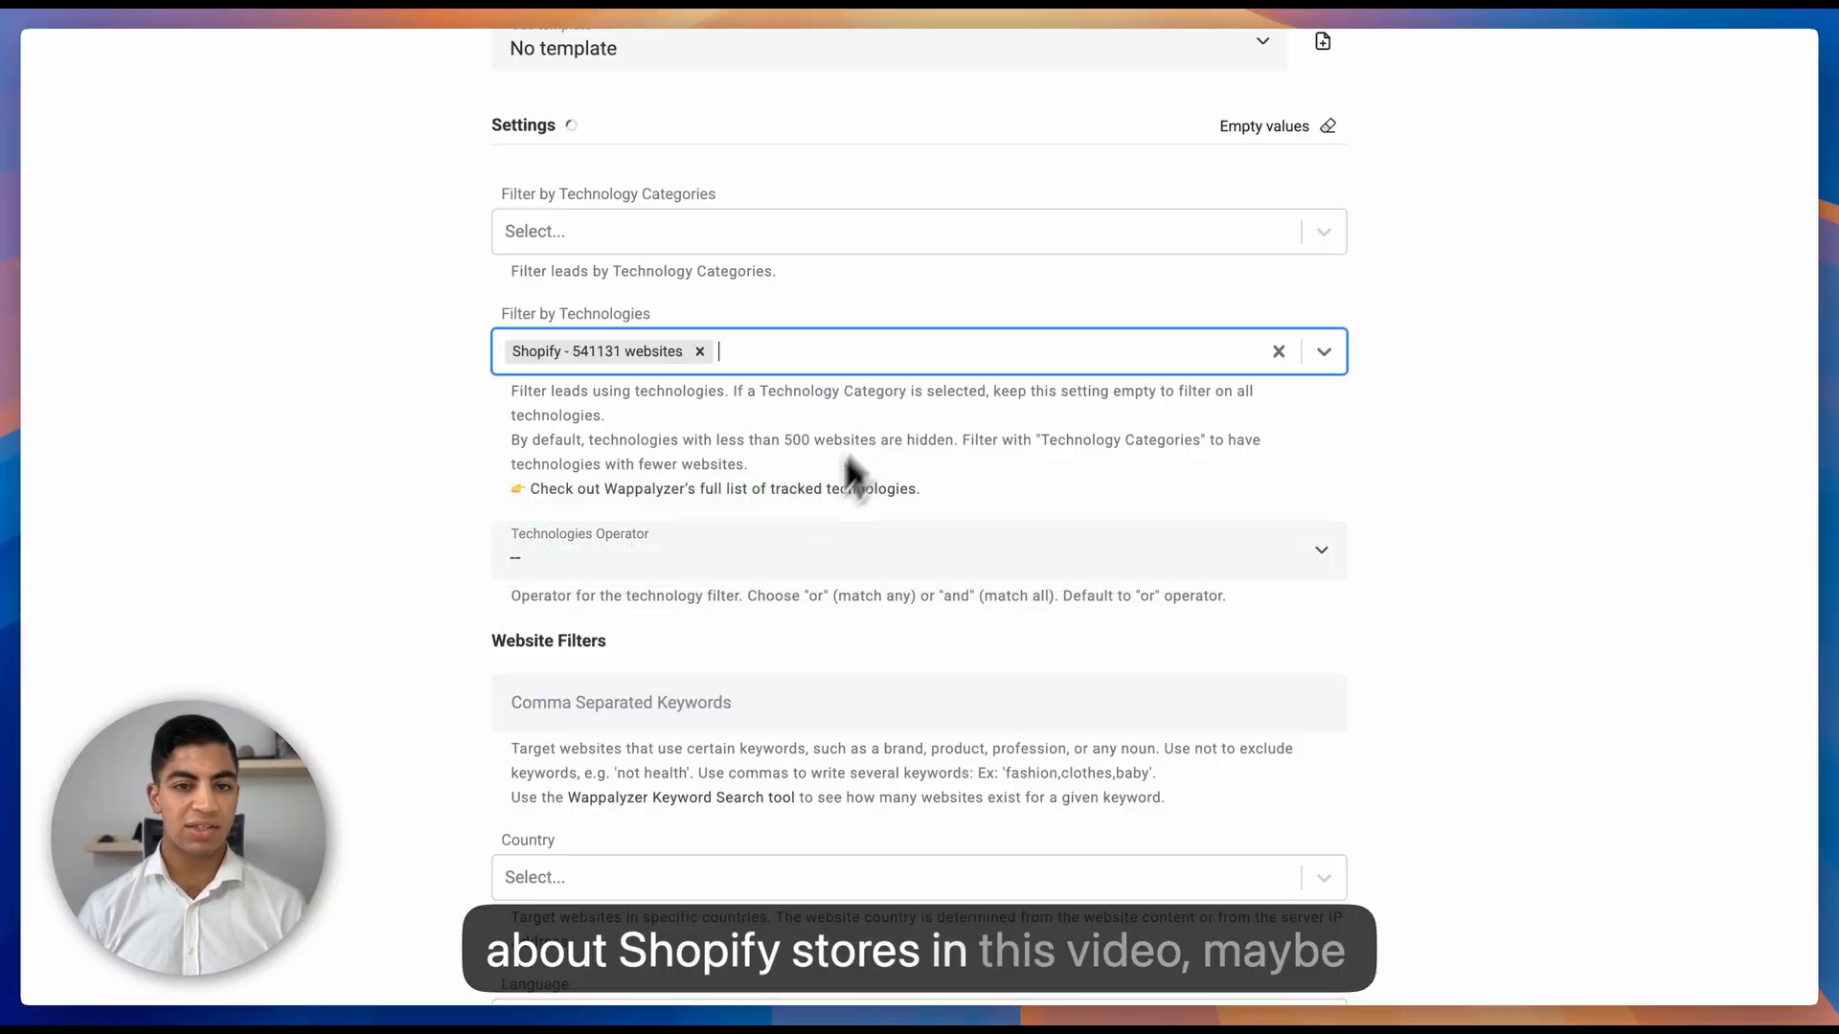
pyautogui.scroll(-3, 729, 614)
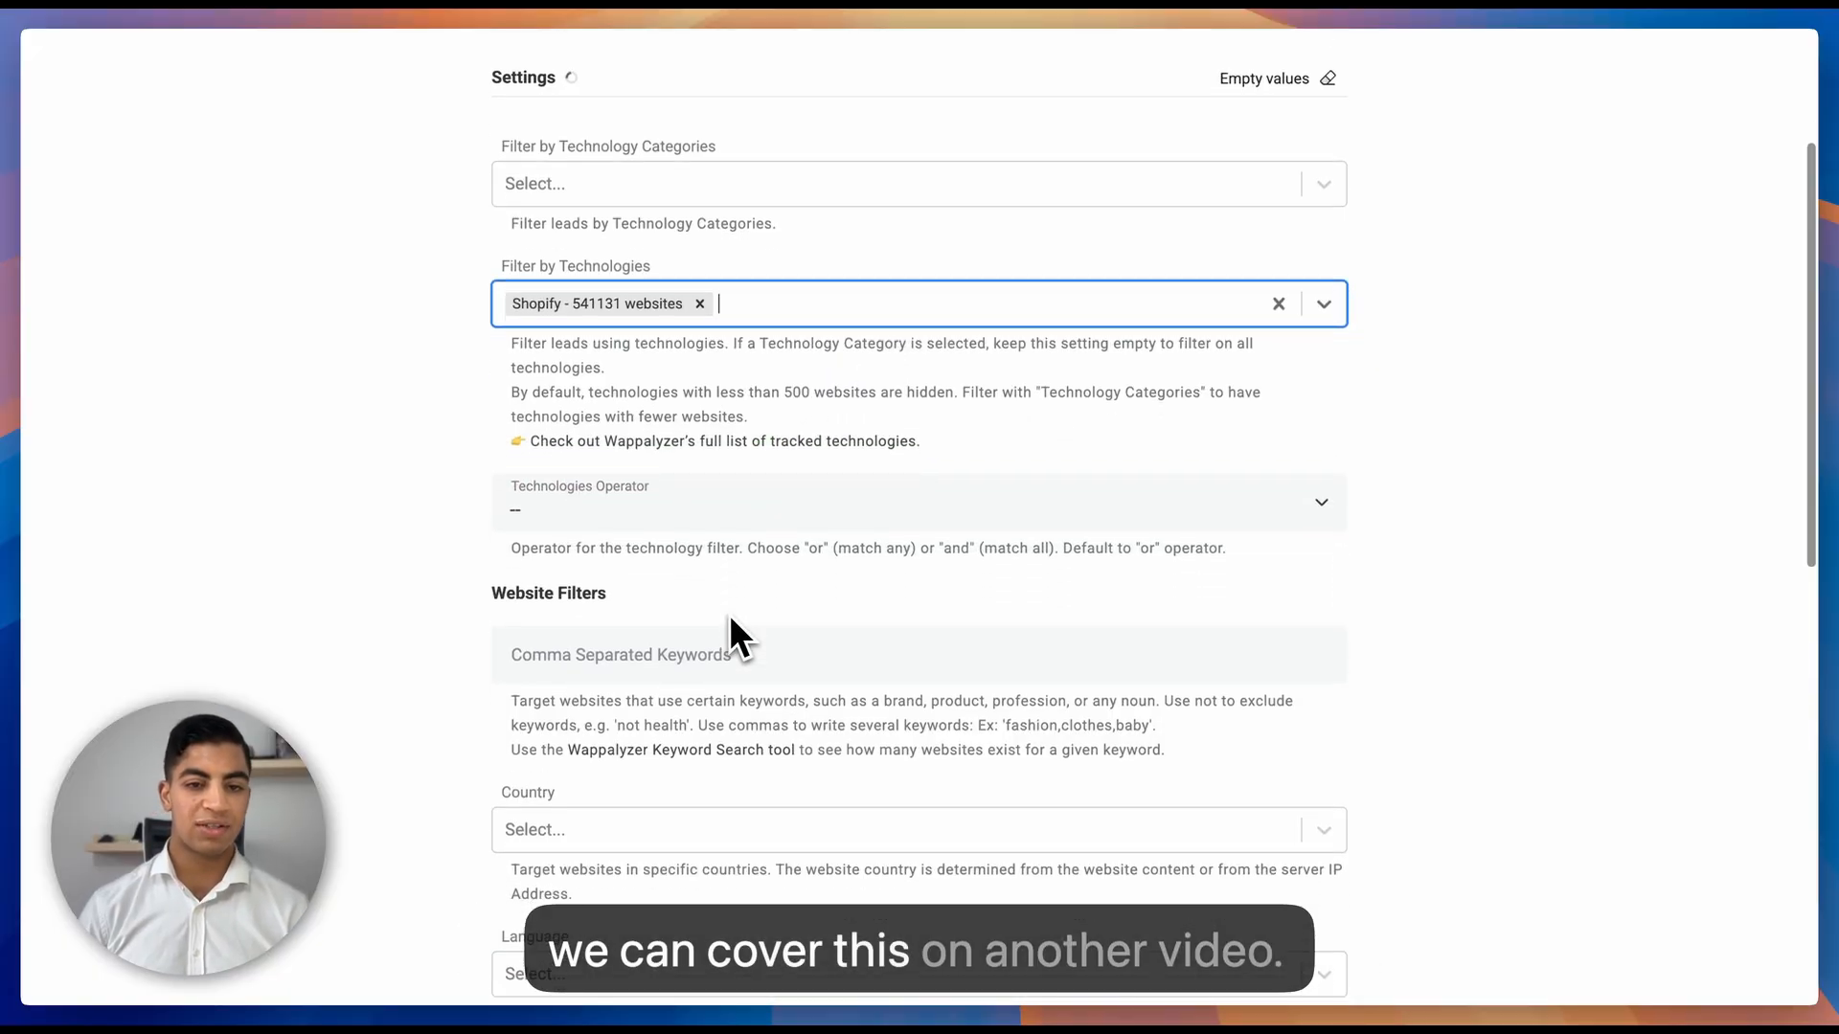
pyautogui.scroll(-1, 643, 565)
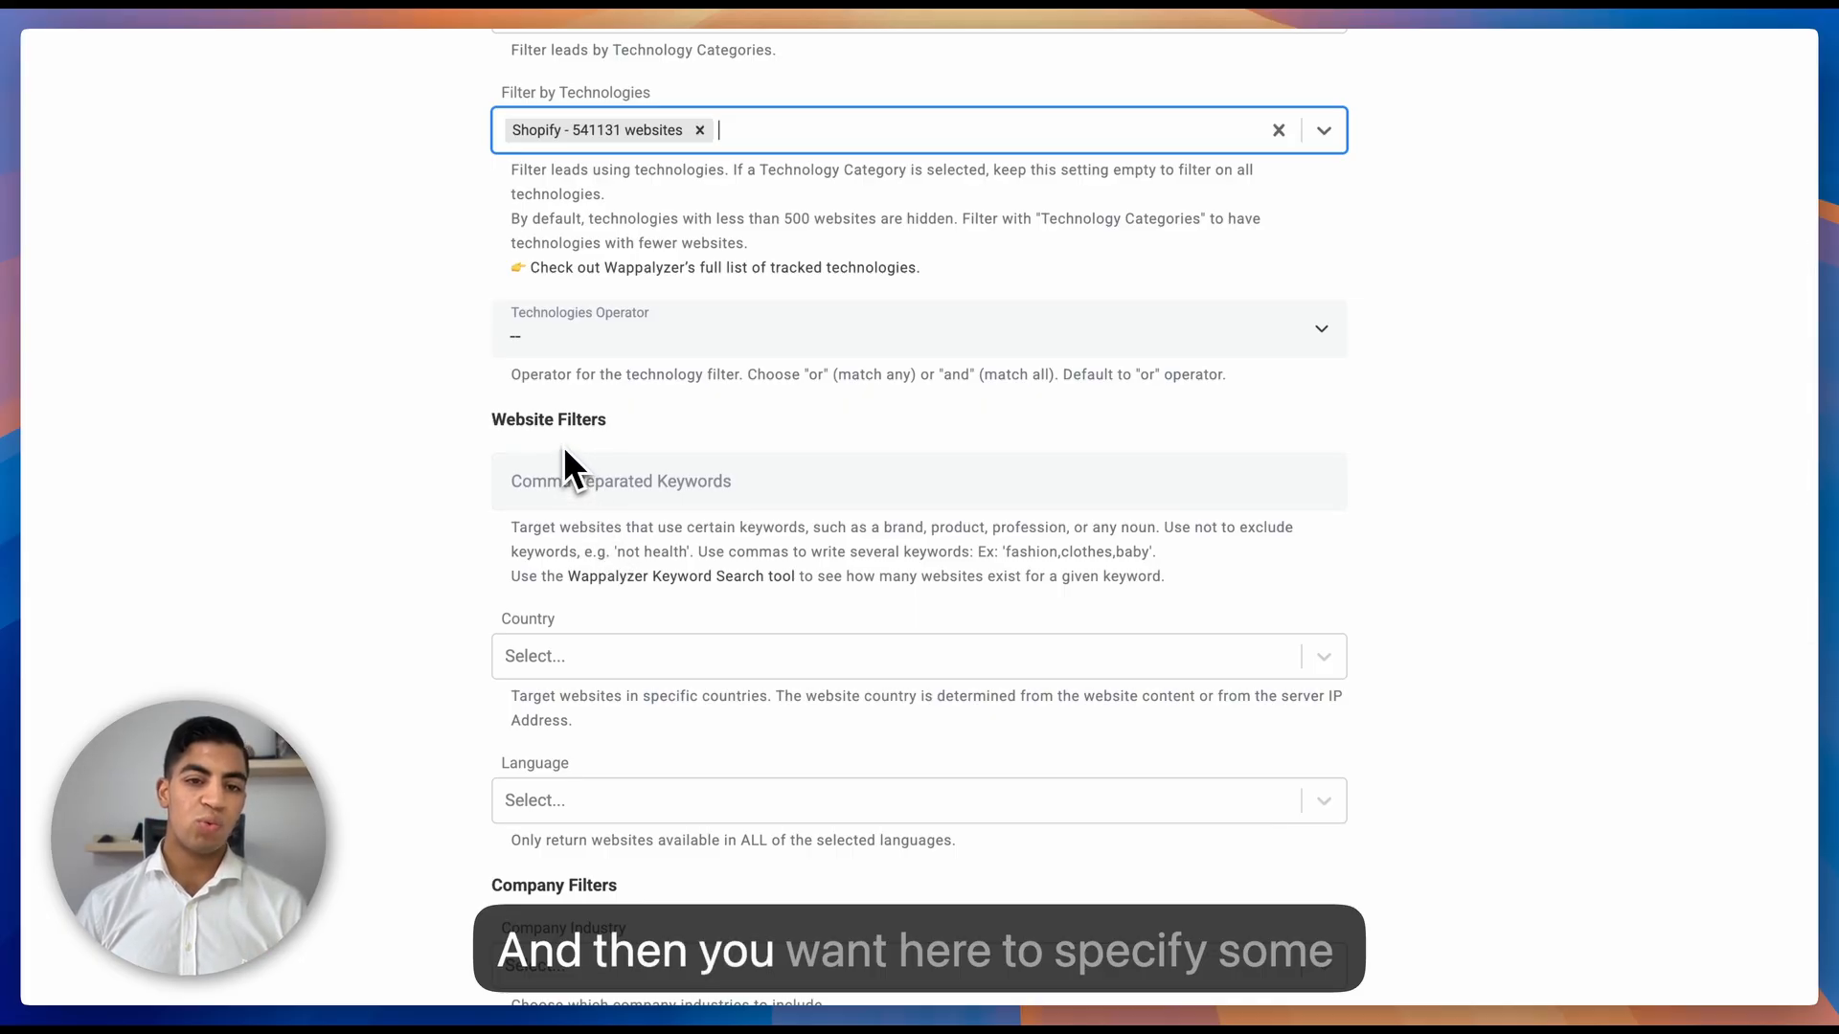
pyautogui.scroll(-1, 560, 462)
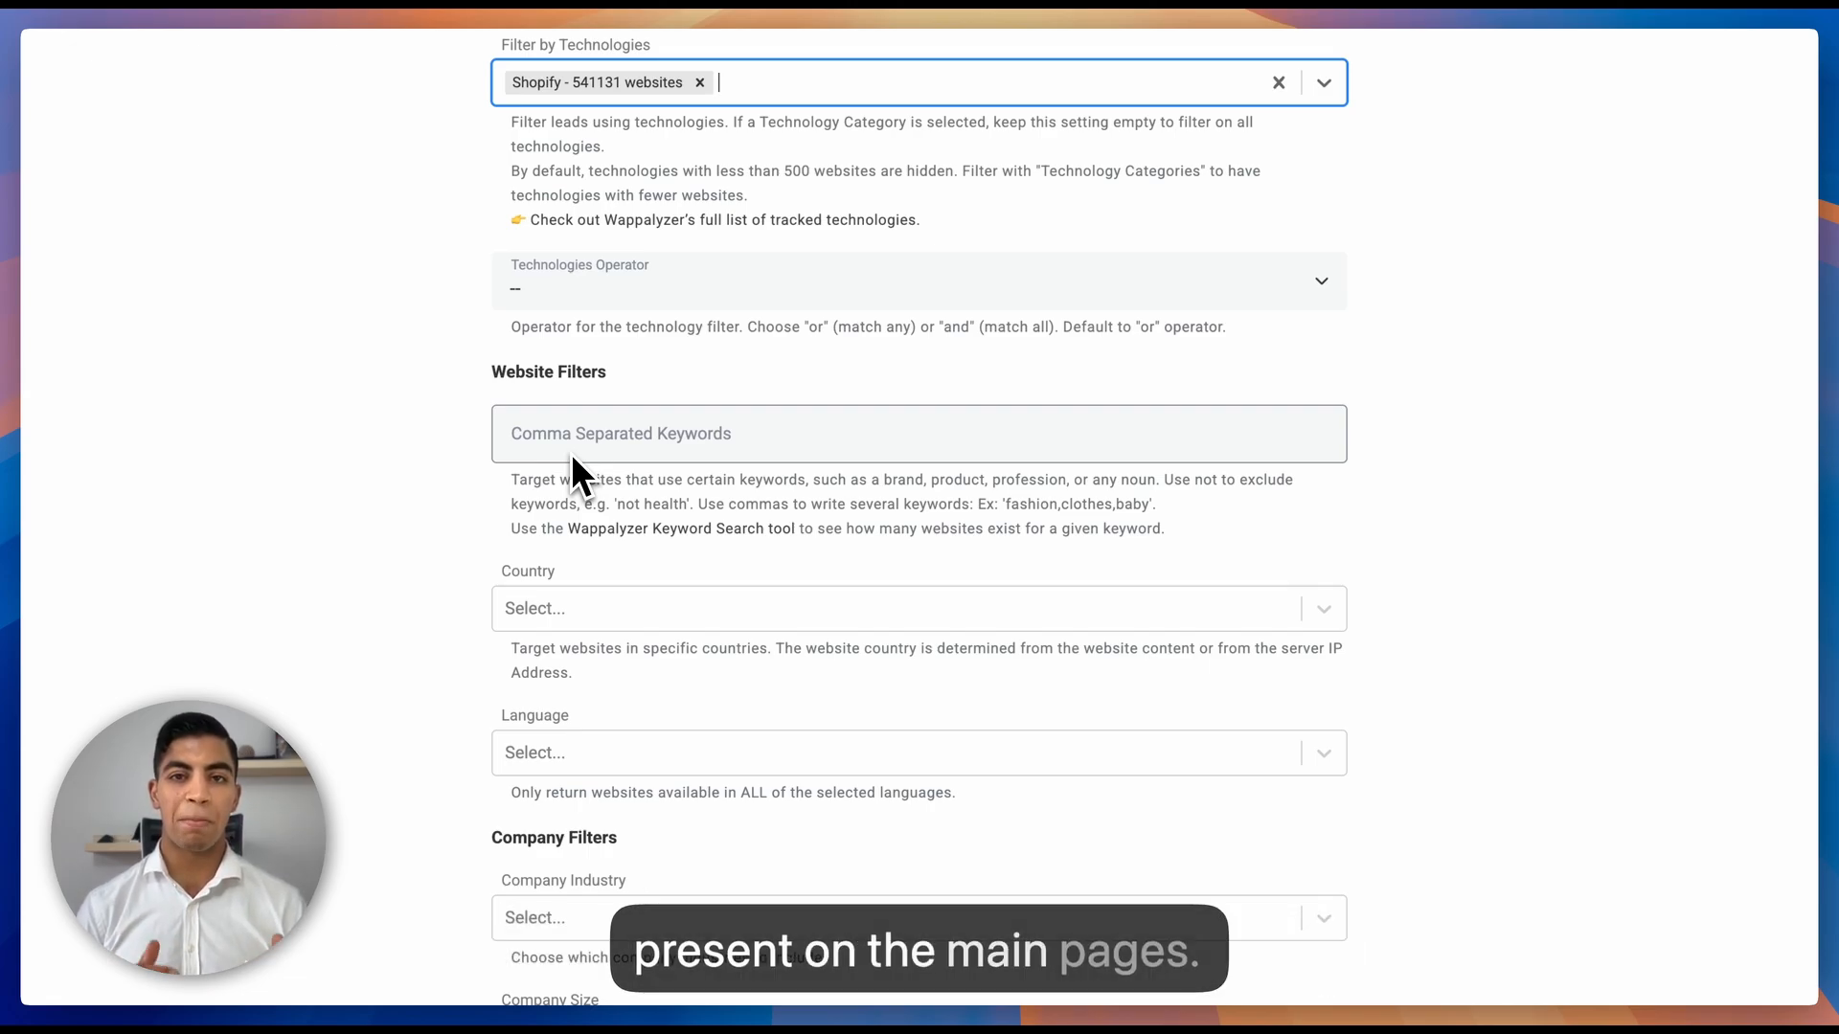
pyautogui.write('jew')
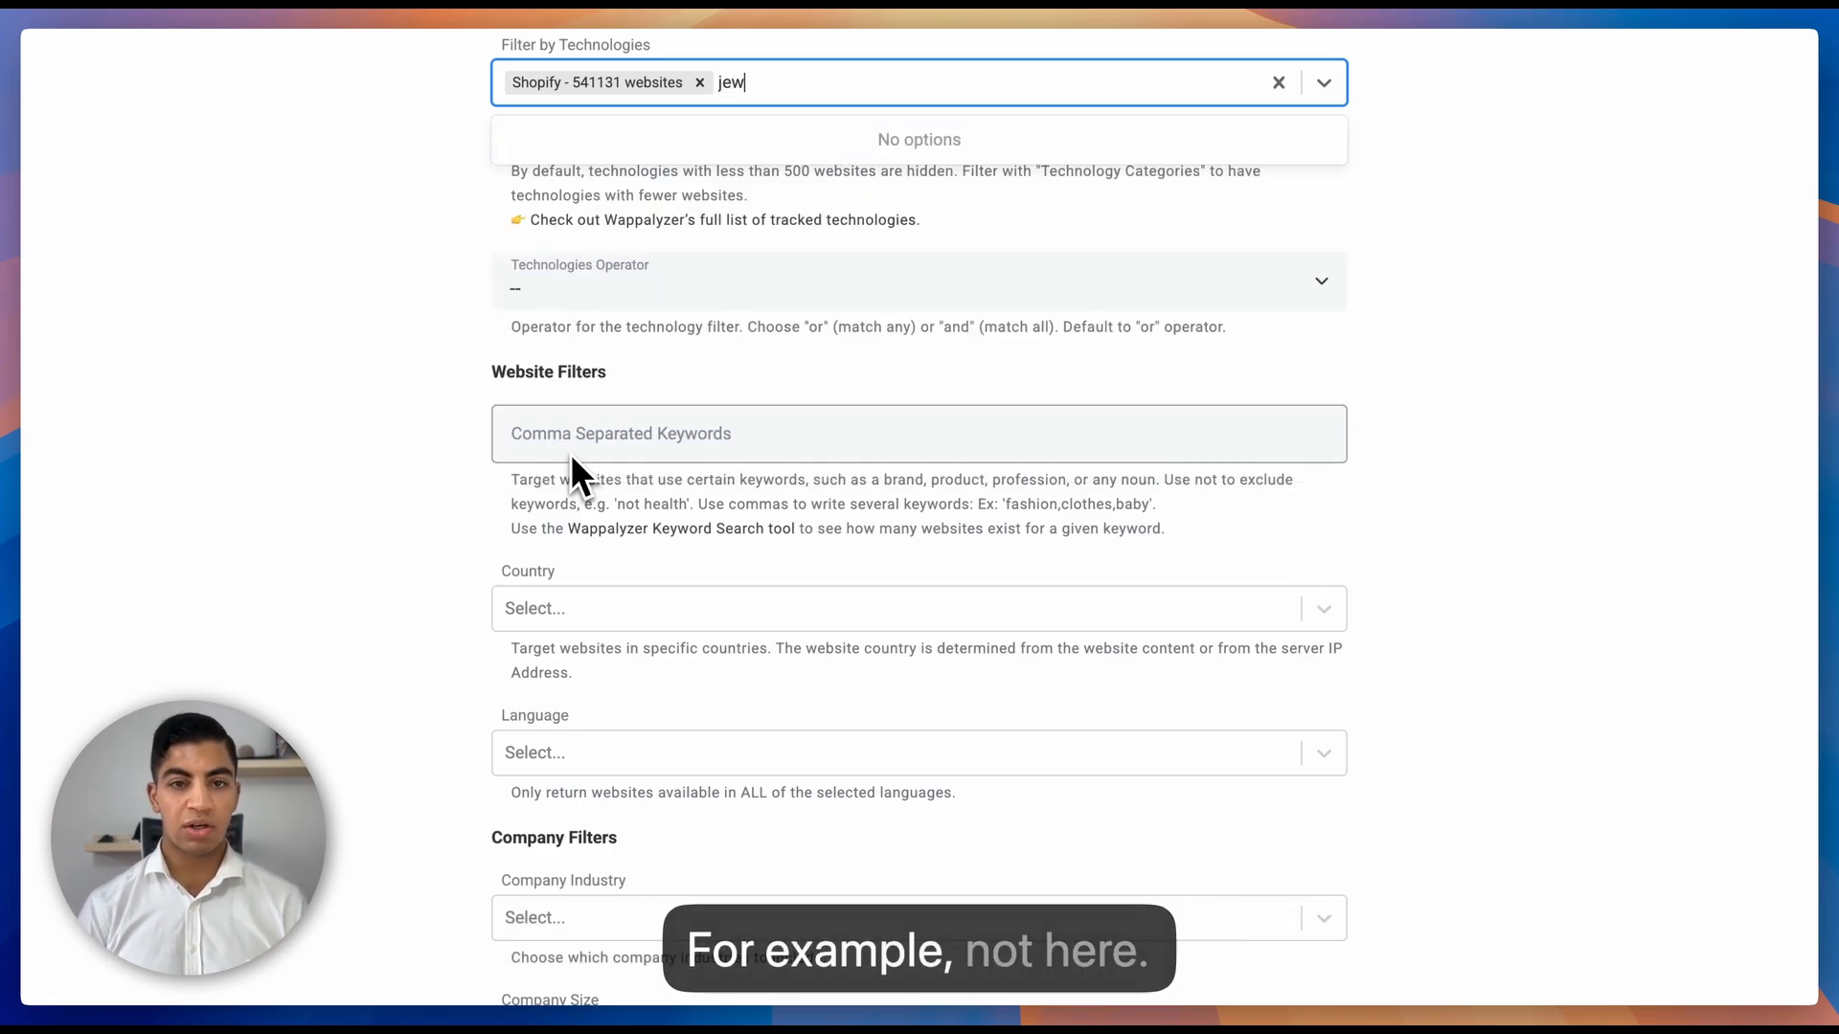
pyautogui.press('BackSpace')
pyautogui.press('BackSpace')
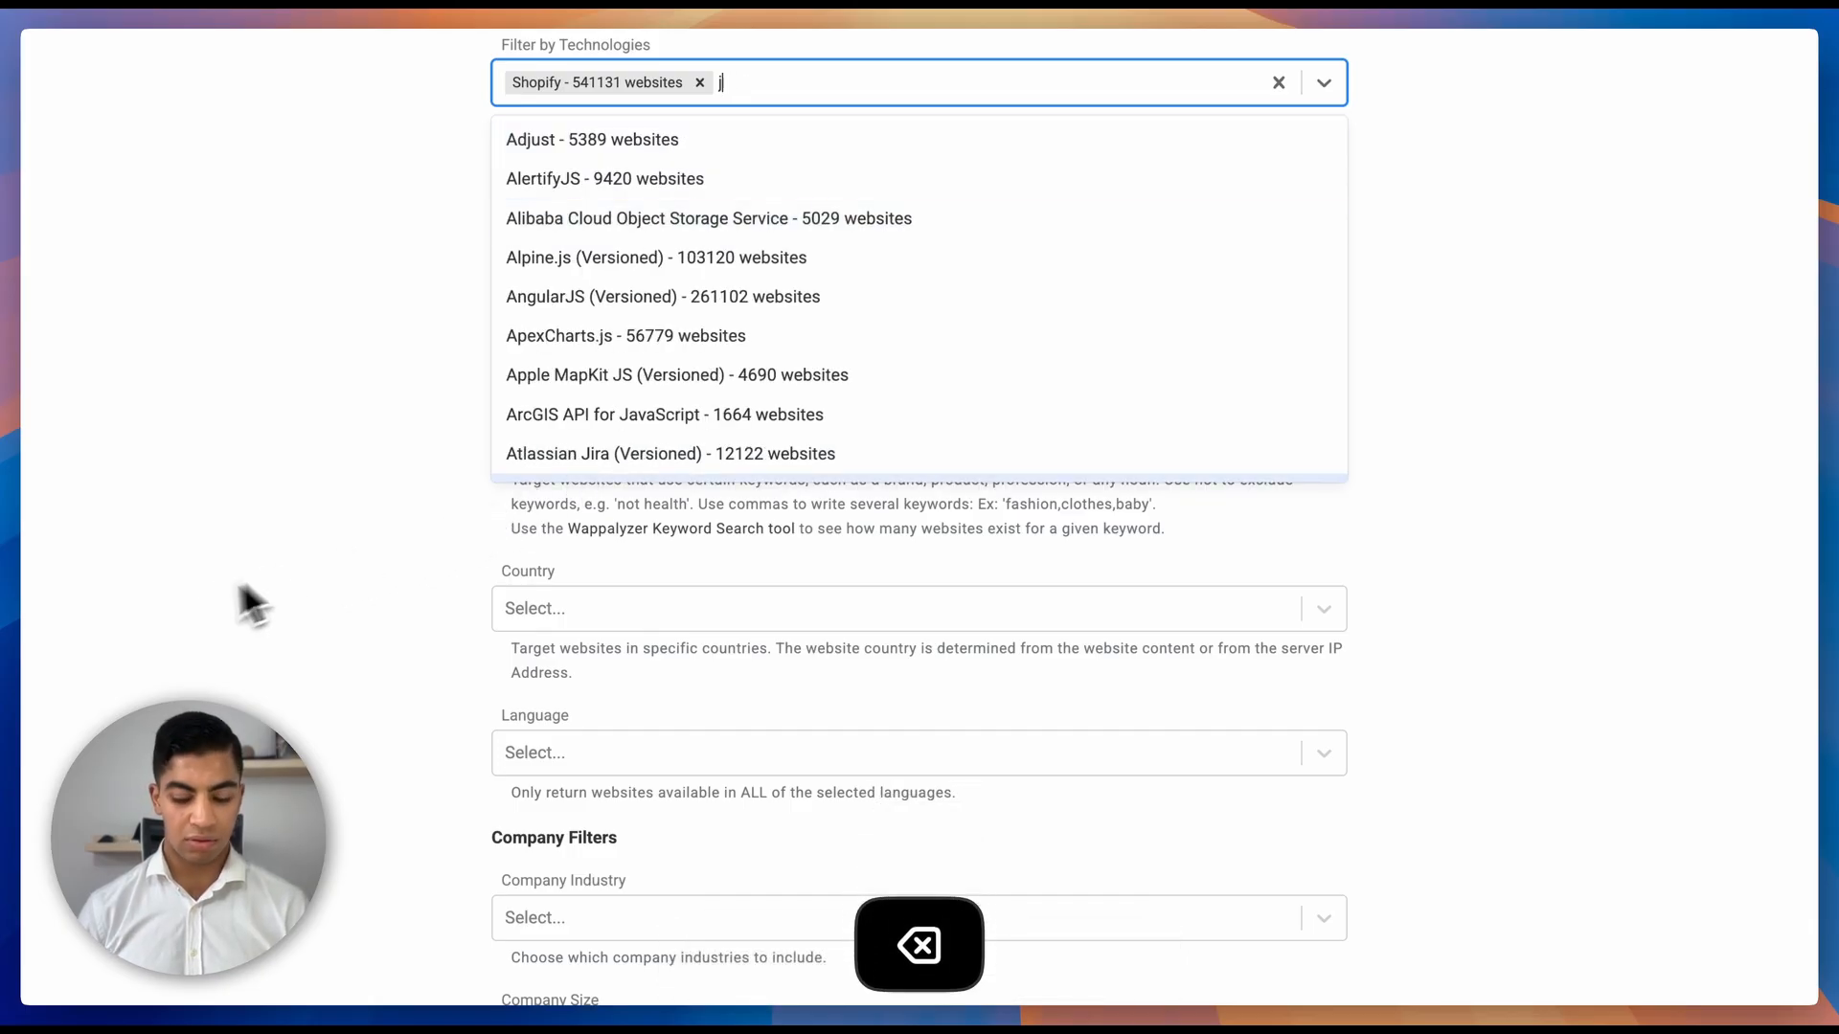
pyautogui.press('BackSpace')
pyautogui.click(255, 542)
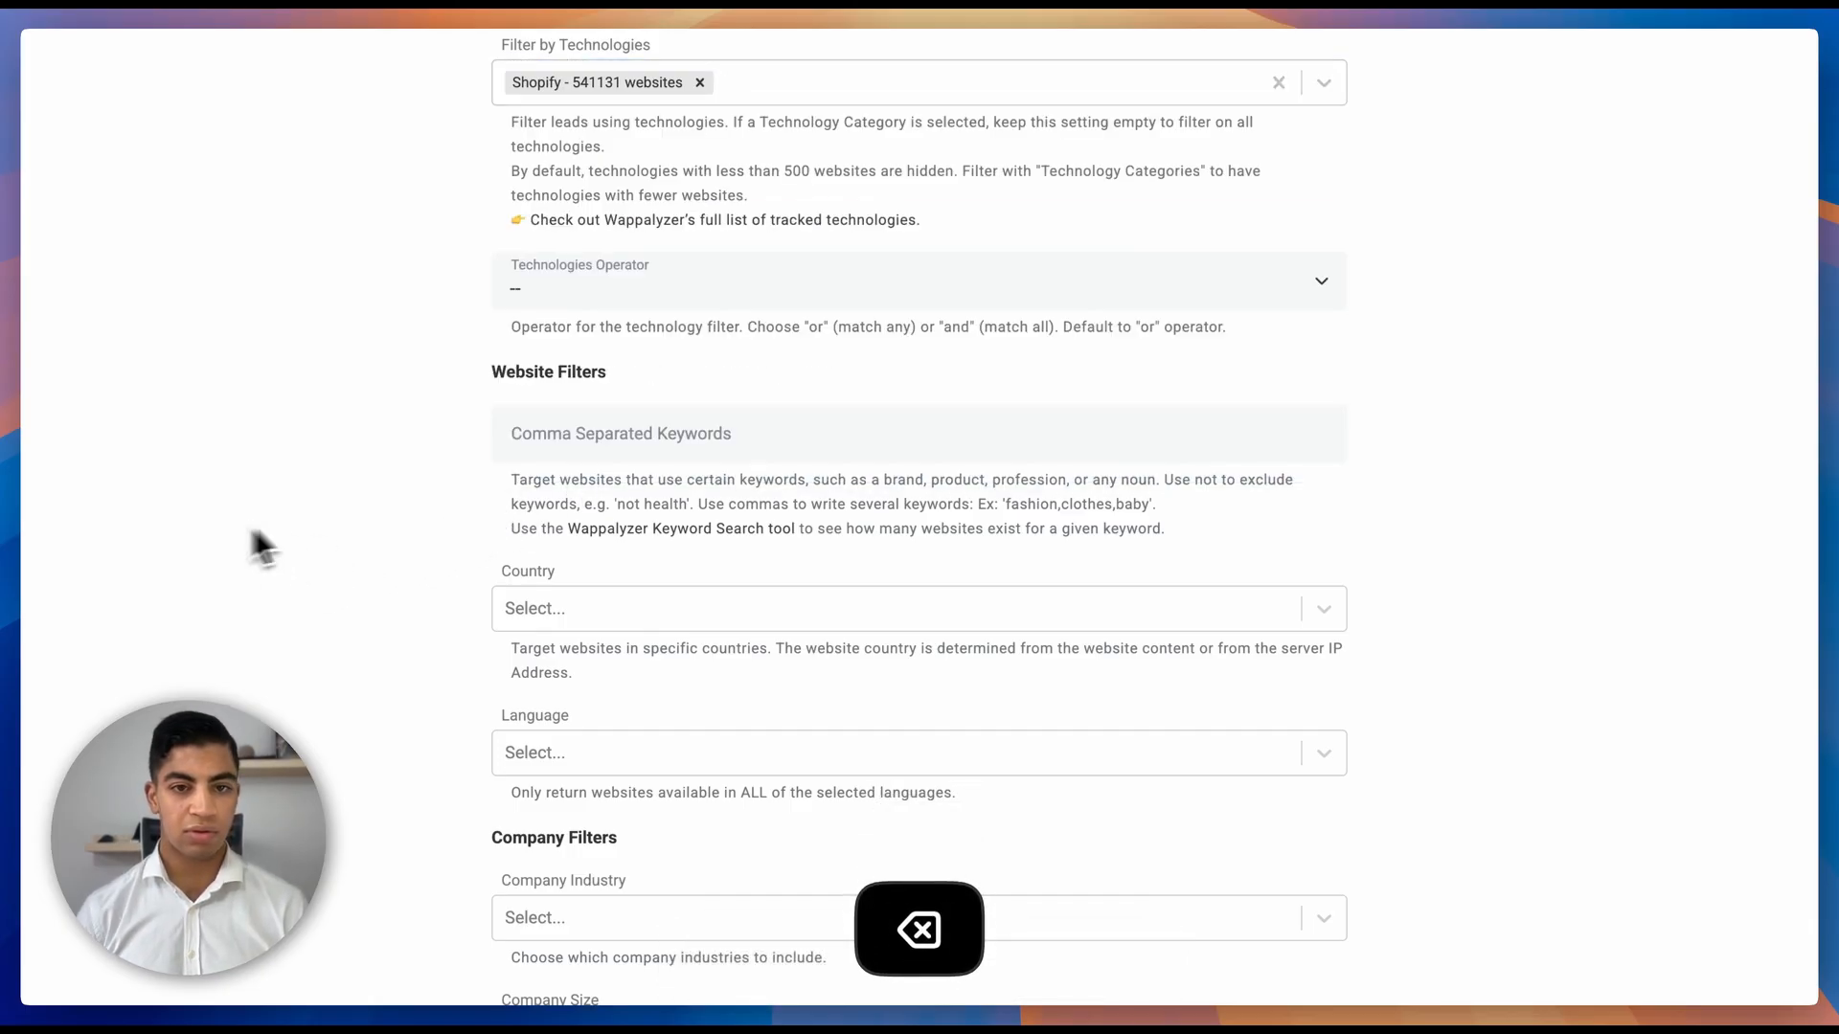
# Set the website keyword filter to "jewellery"
pyautogui.click(697, 434)
pyautogui.write('jeweller')
pyautogui.scroll(-1, 725, 588)
# Restrict the website country filter to United States and Germany
pyautogui.click(718, 613)
pyautogui.click(660, 570)
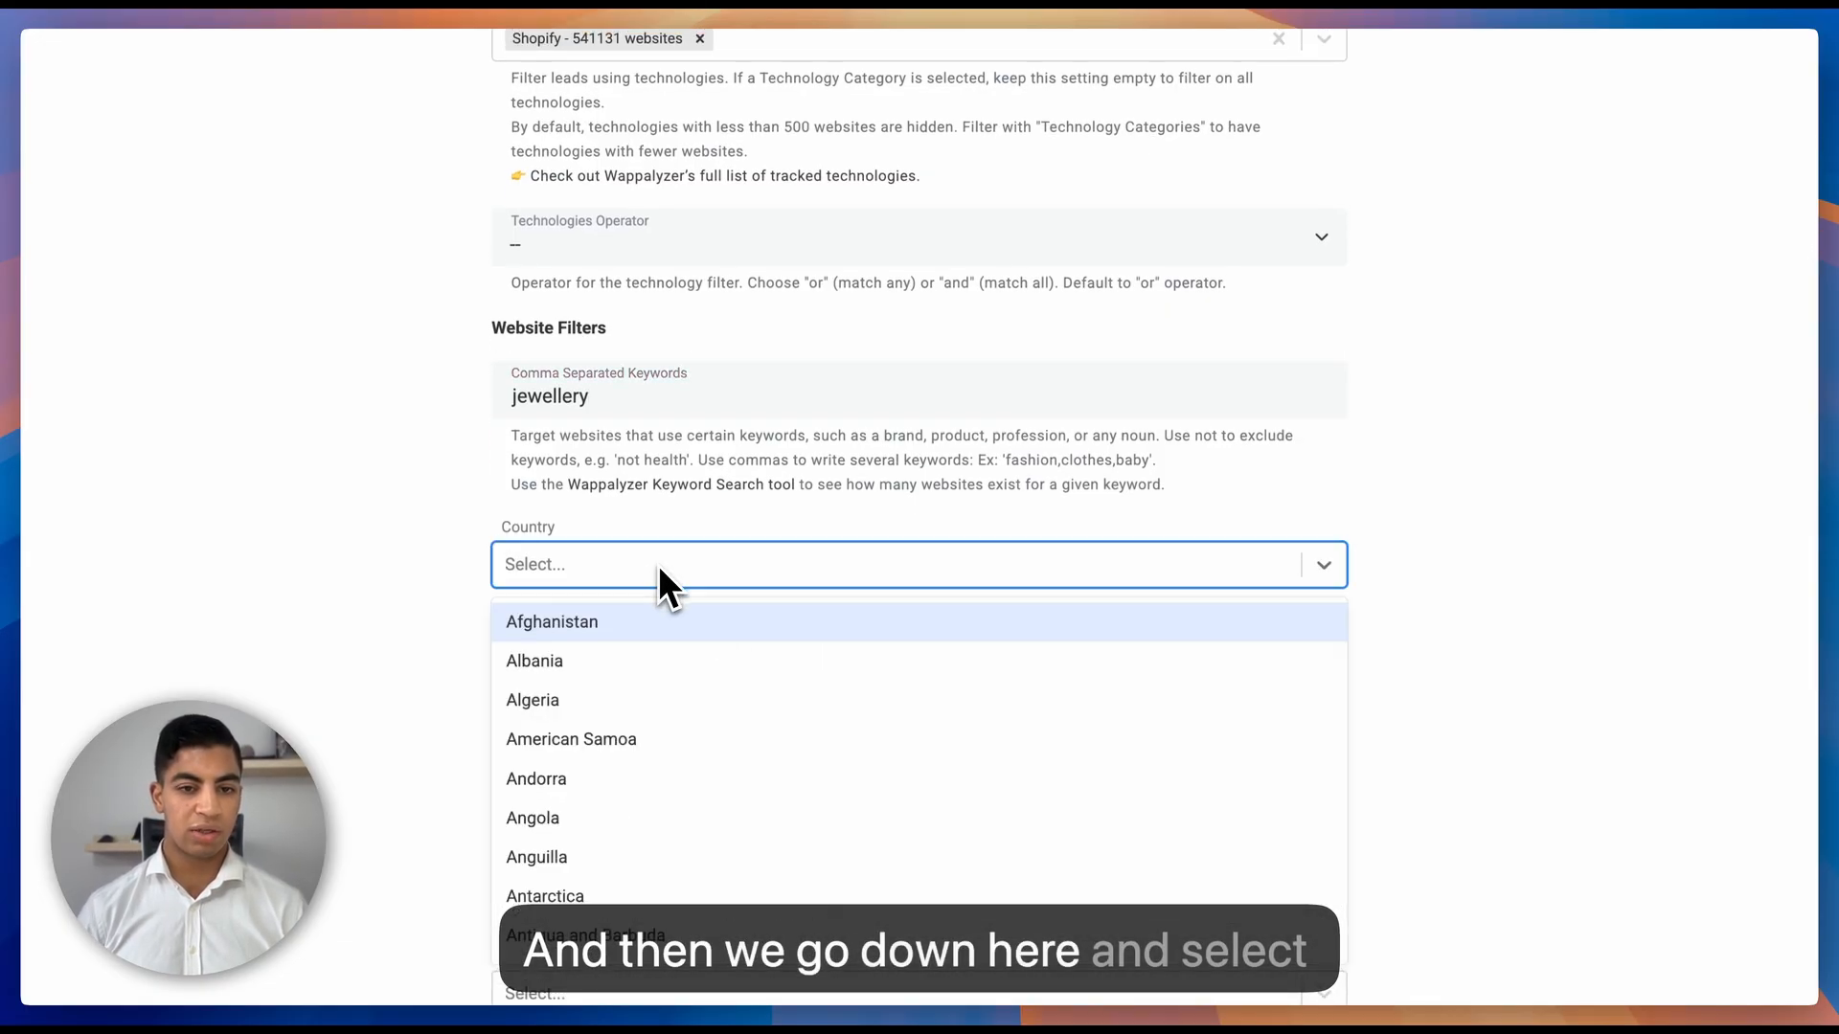
pyautogui.write('Uni')
pyautogui.write('l')
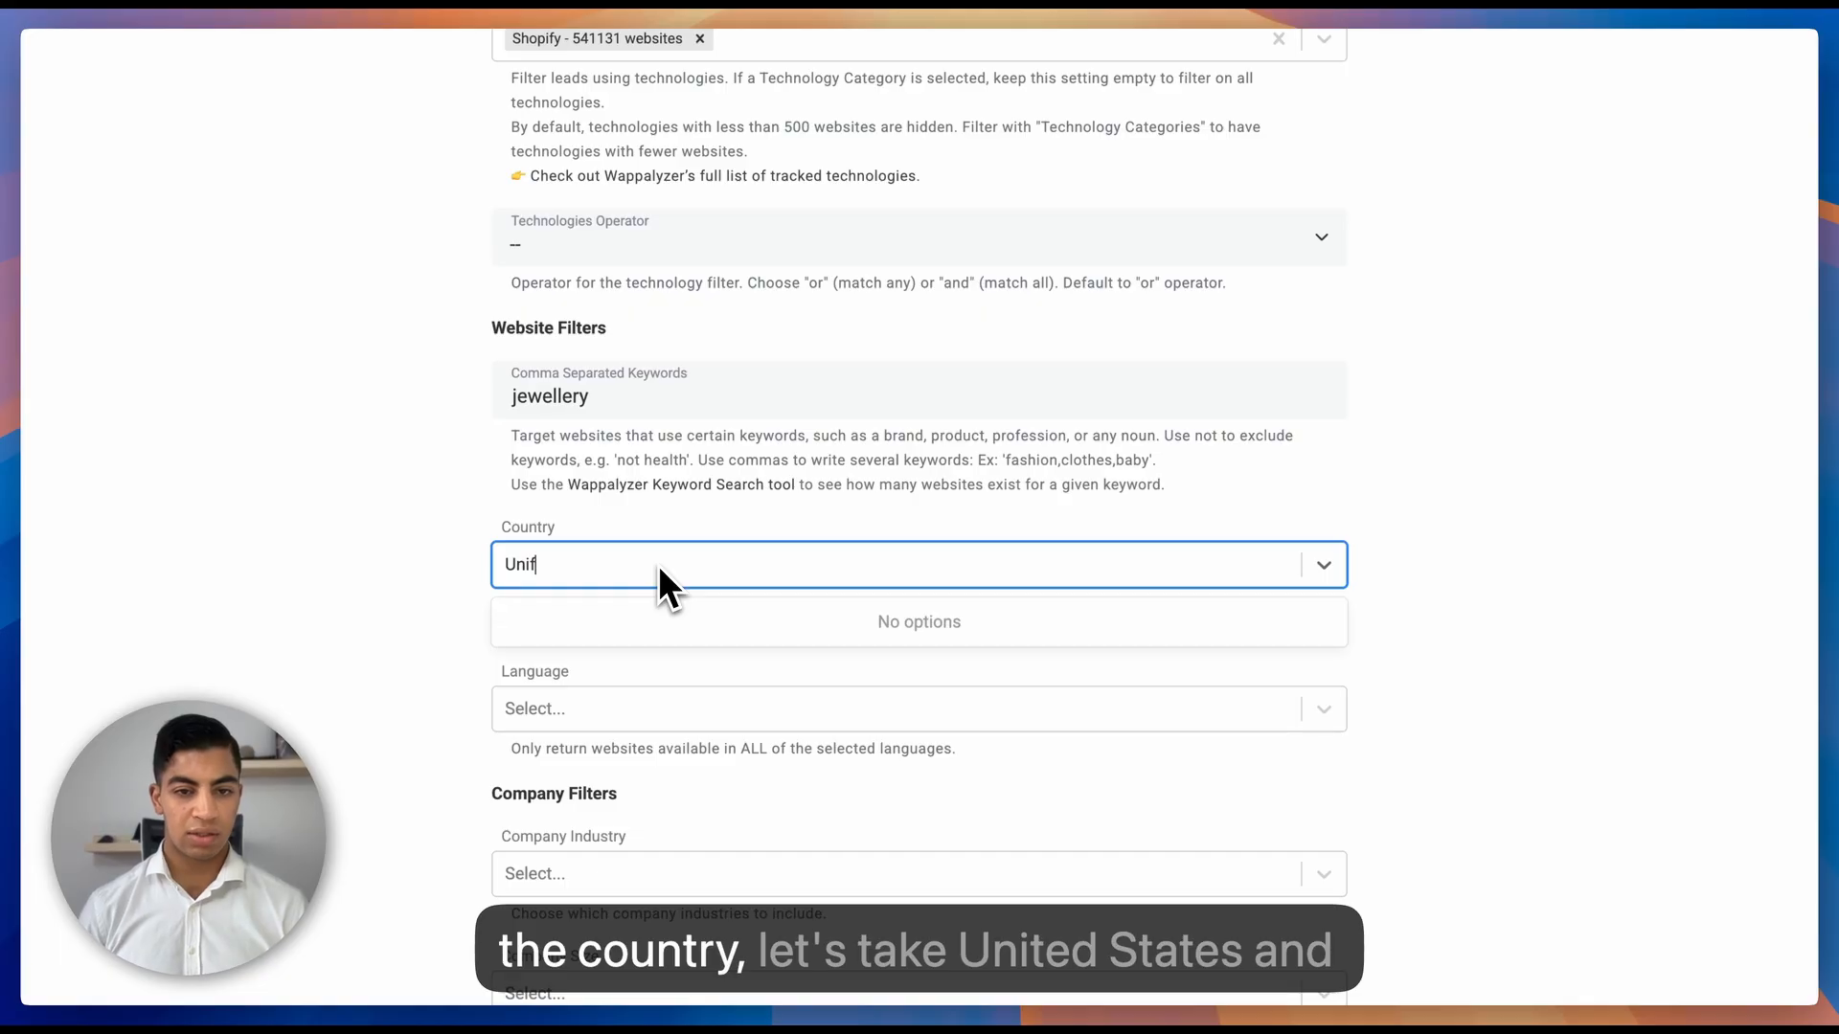
pyautogui.press('BackSpace')
pyautogui.write('te')
pyautogui.click(638, 737)
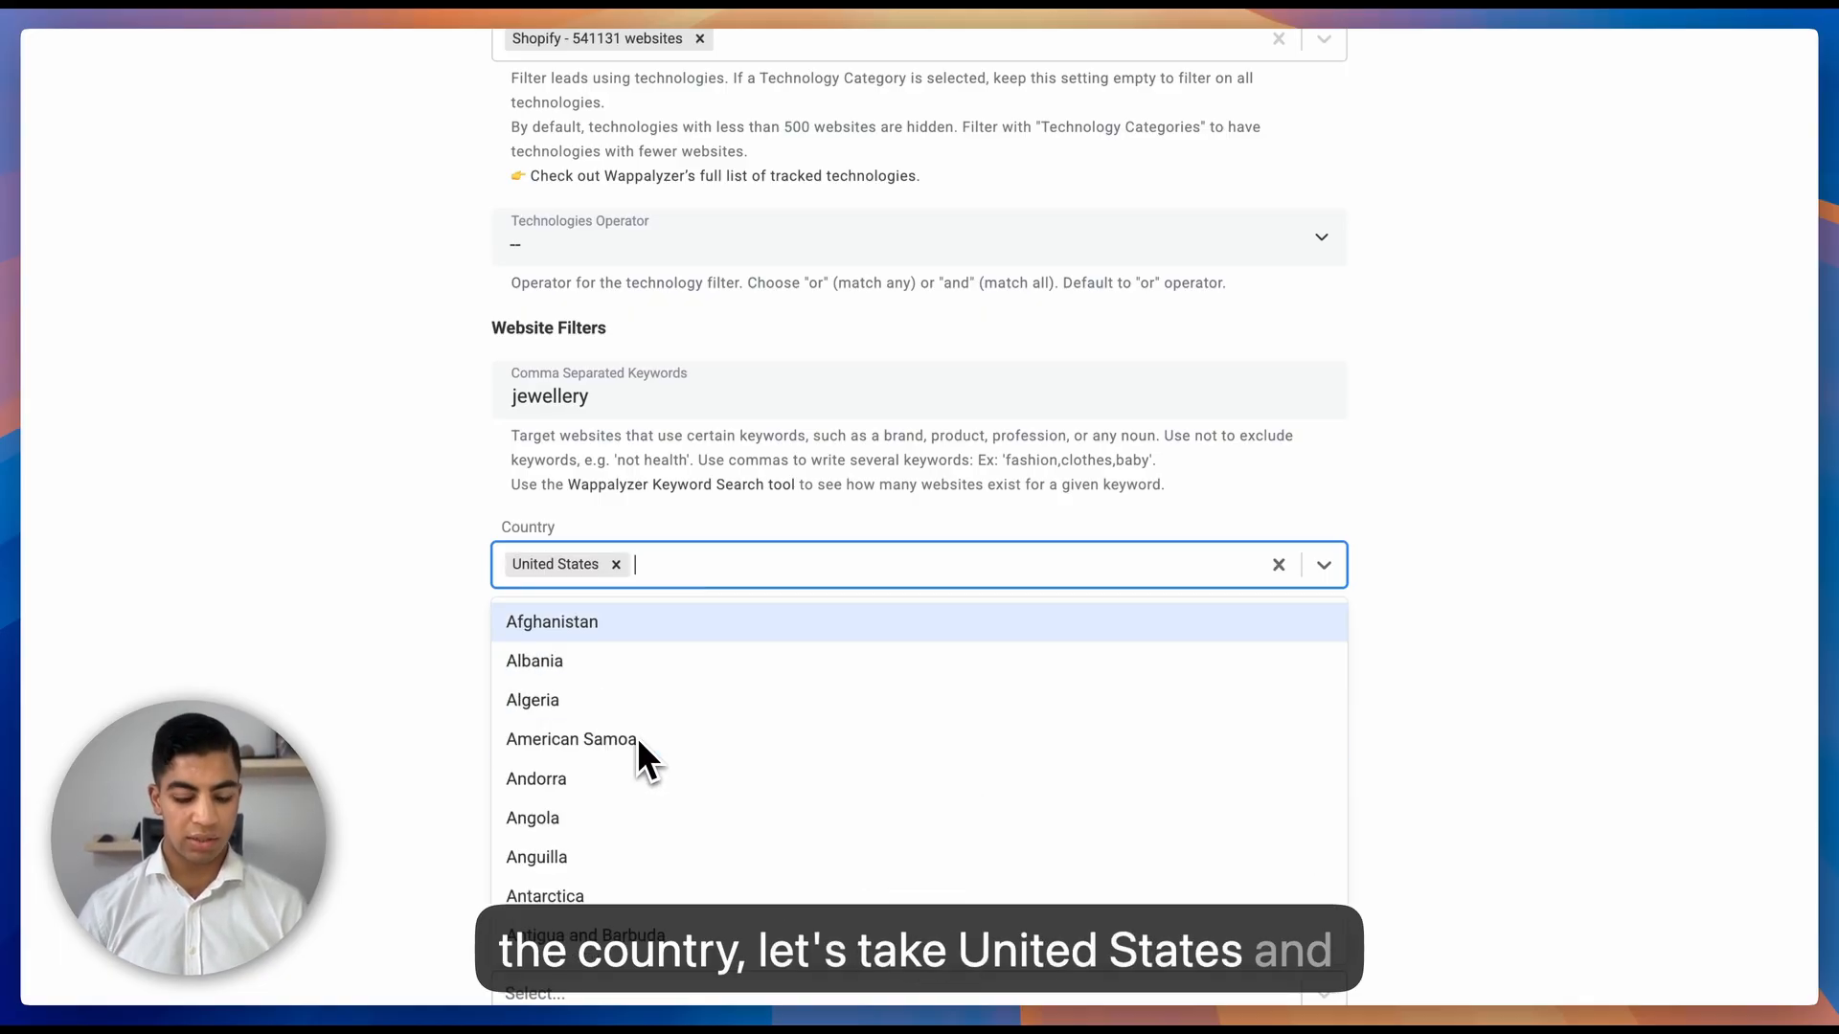
pyautogui.write('Germany')
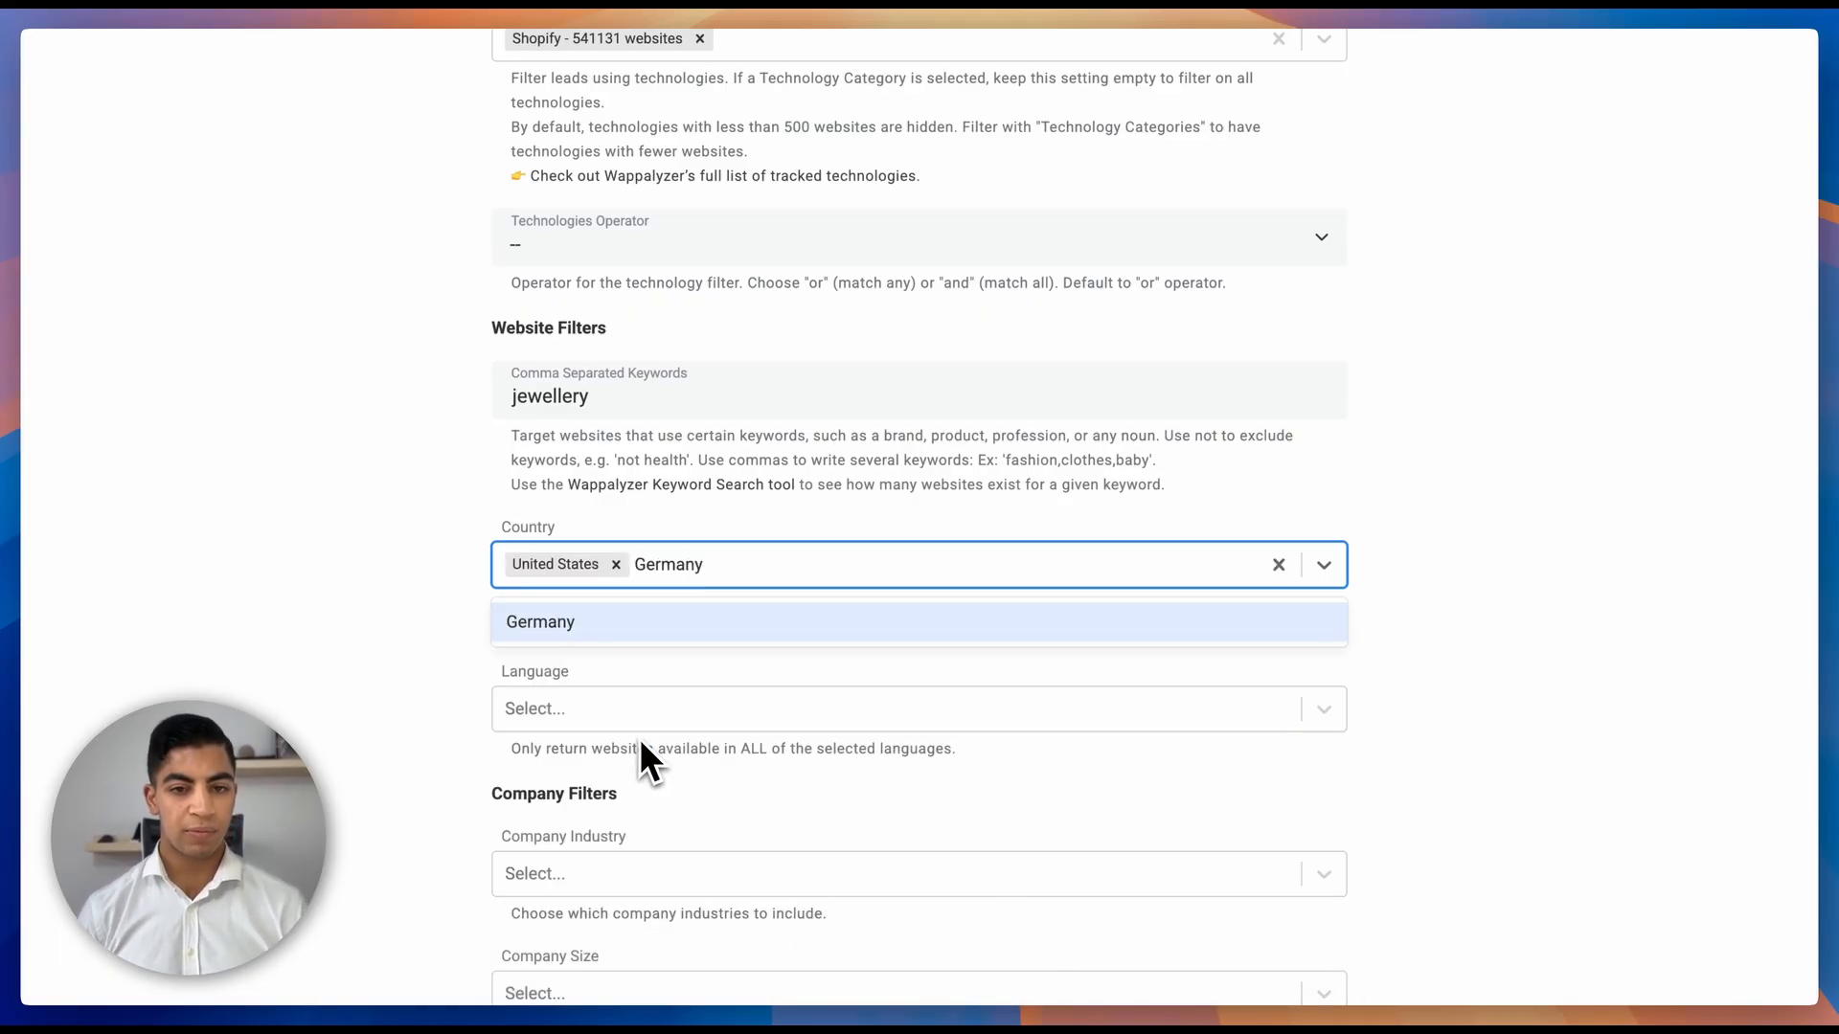
pyautogui.click(623, 628)
pyautogui.scroll(-1, 518, 661)
pyautogui.click(394, 644)
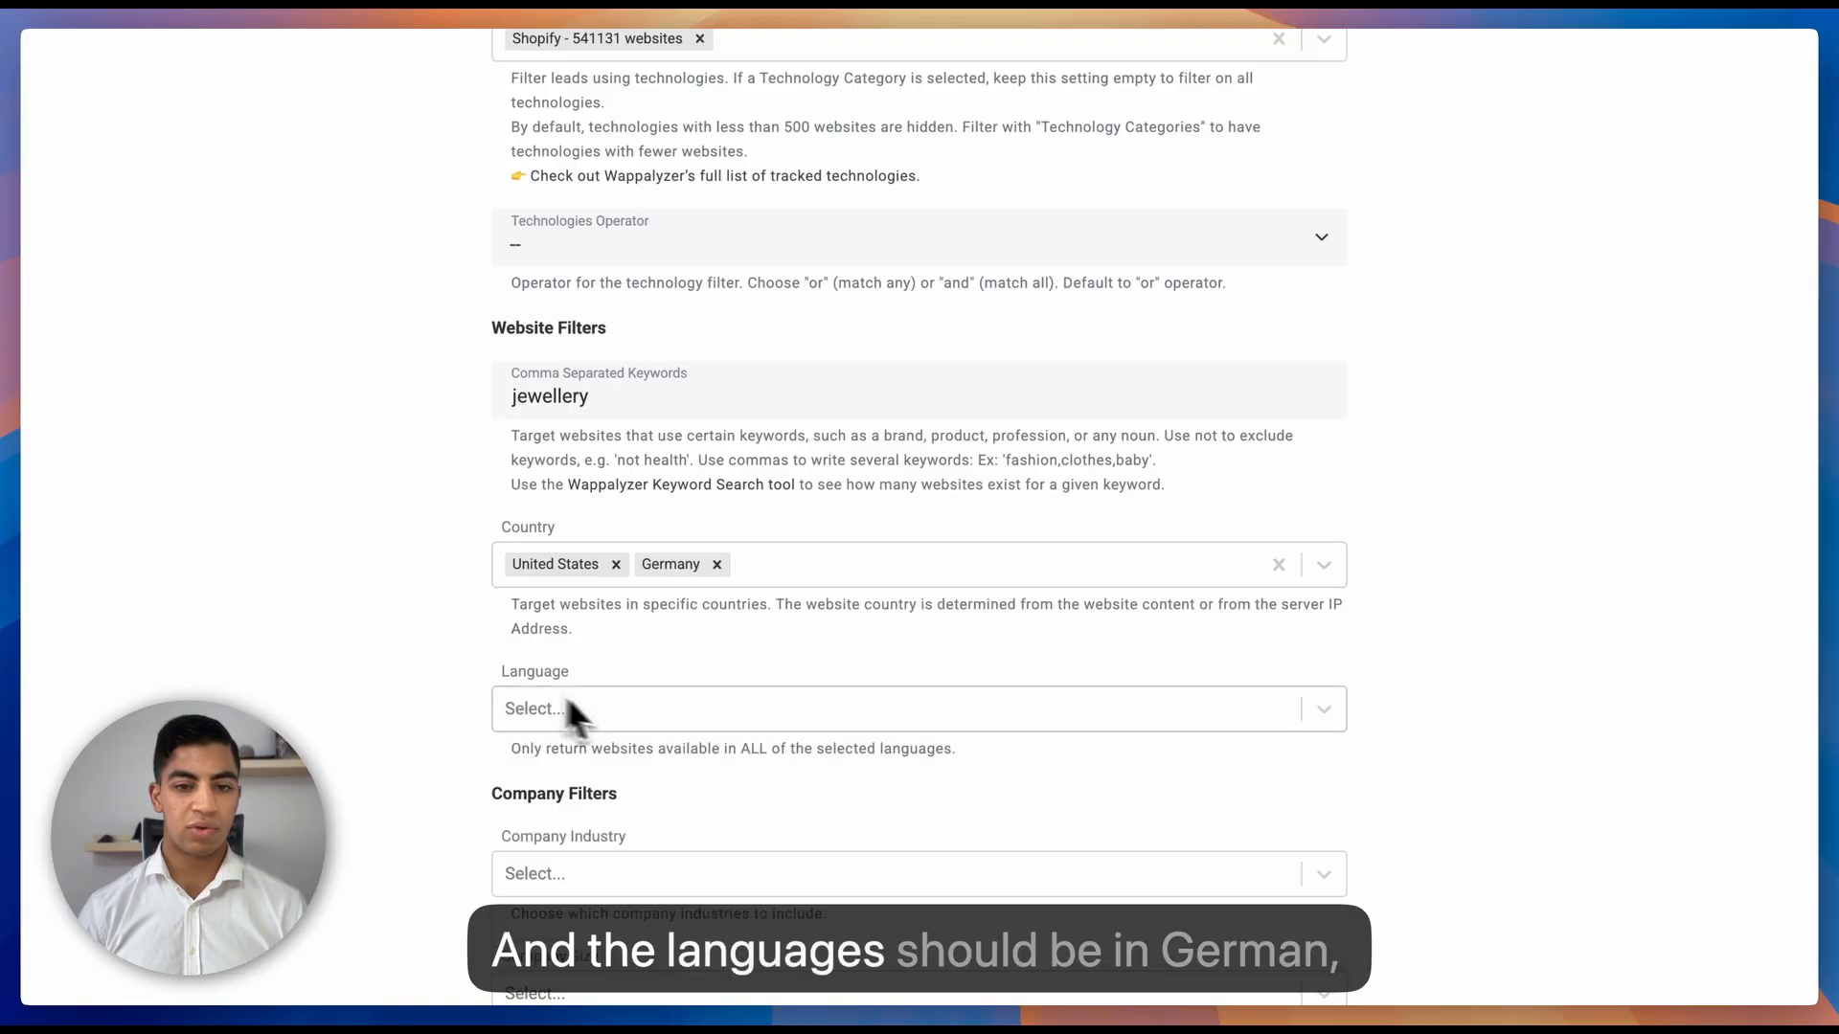
# Set the website language filter to German and English
pyautogui.scroll(-3, 646, 661)
pyautogui.click(674, 445)
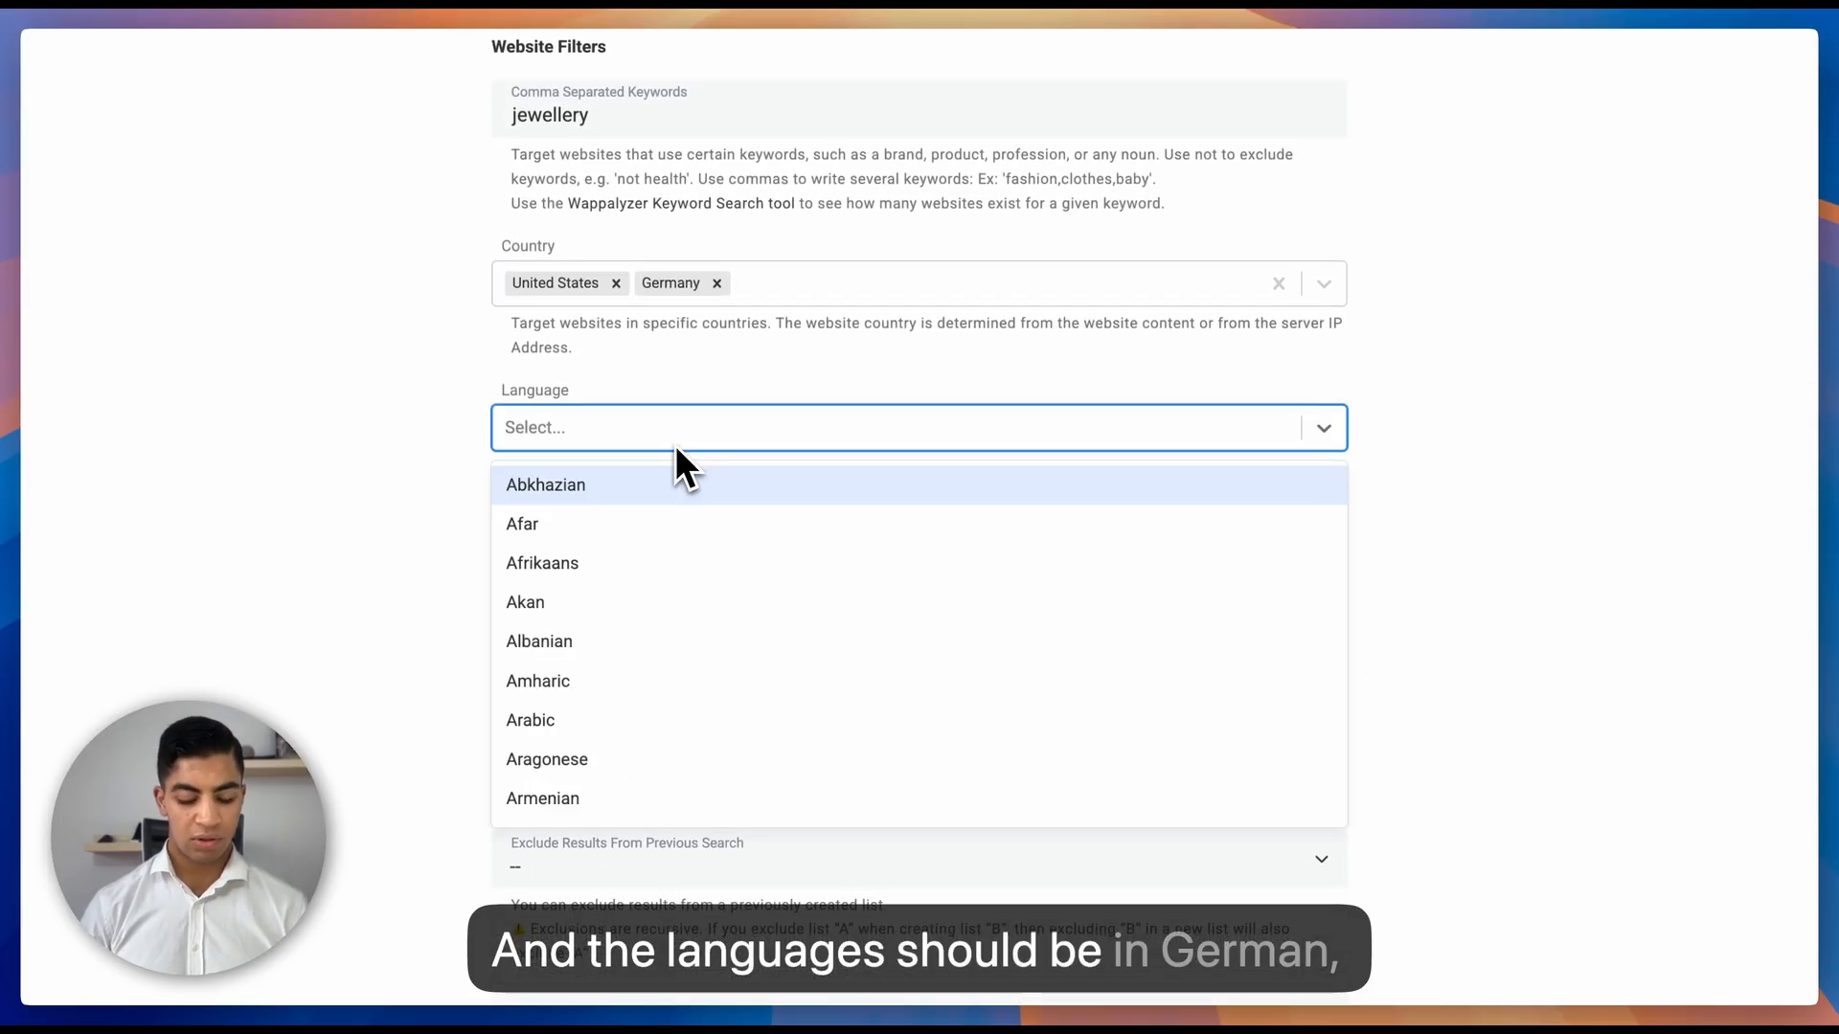
pyautogui.write('Gemr')
pyautogui.press('BackSpace')
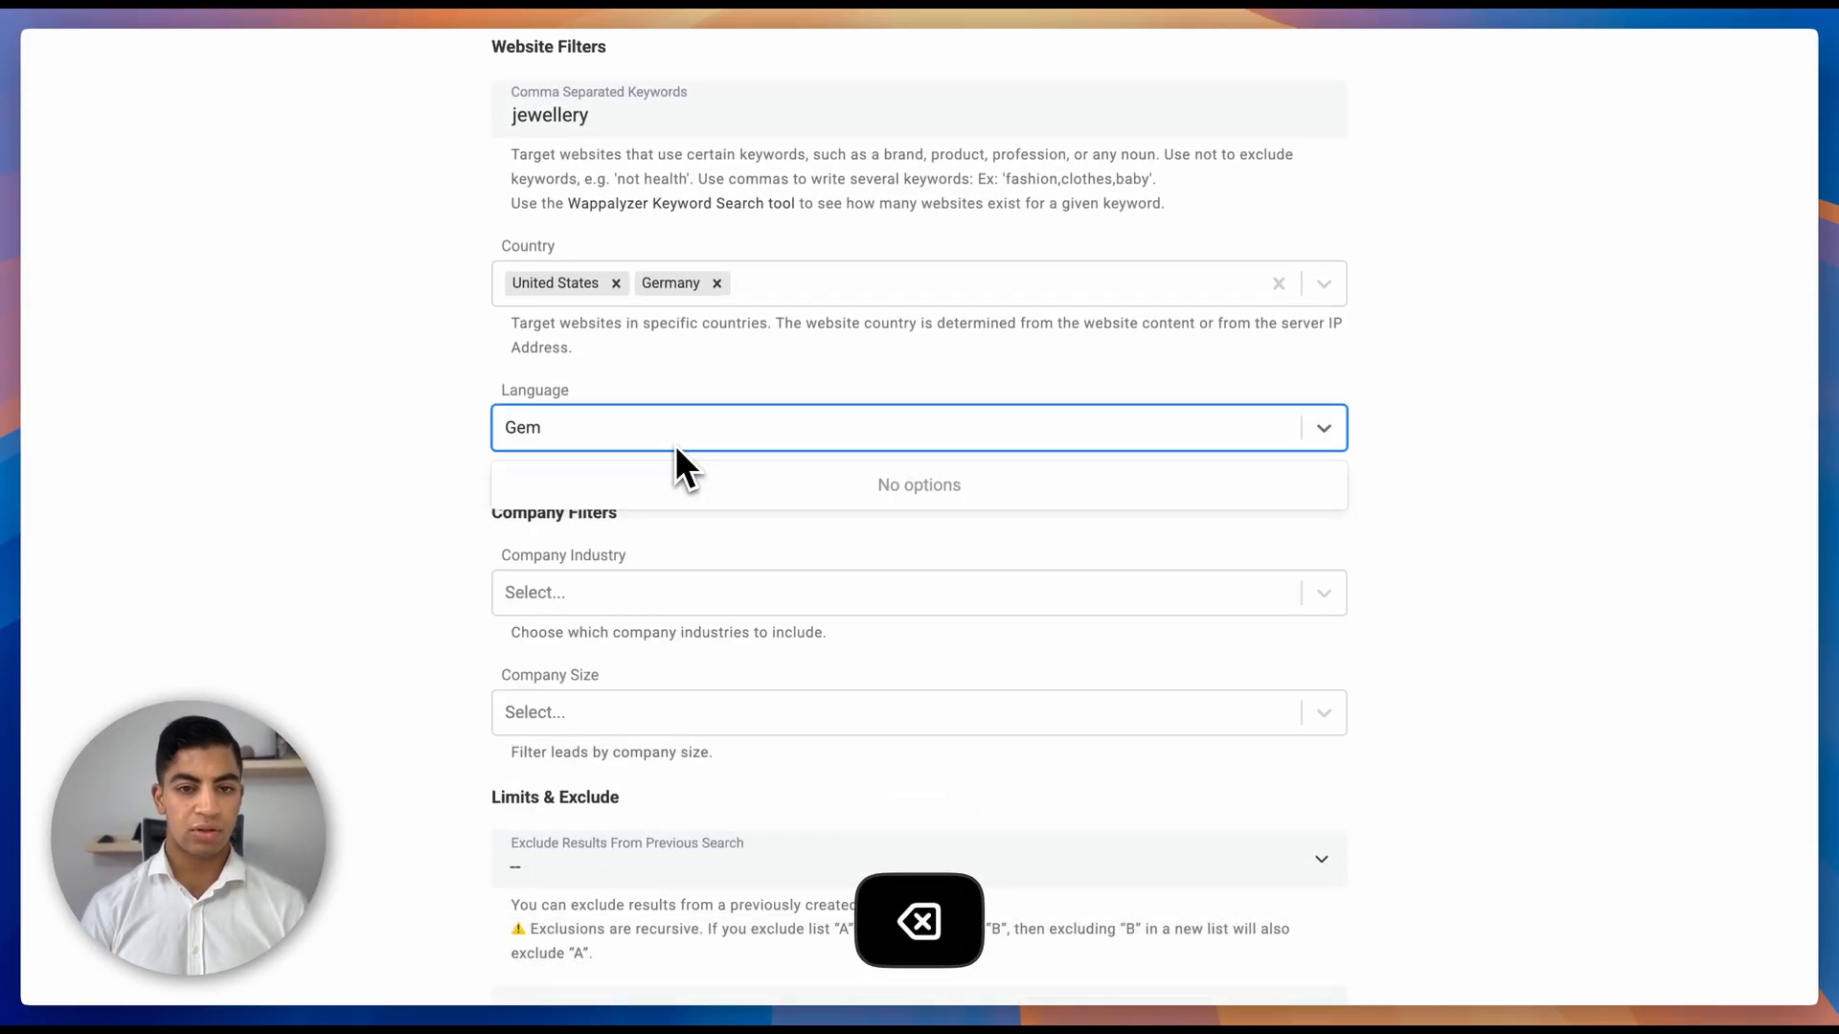
pyautogui.write('rman')
pyautogui.press('Return')
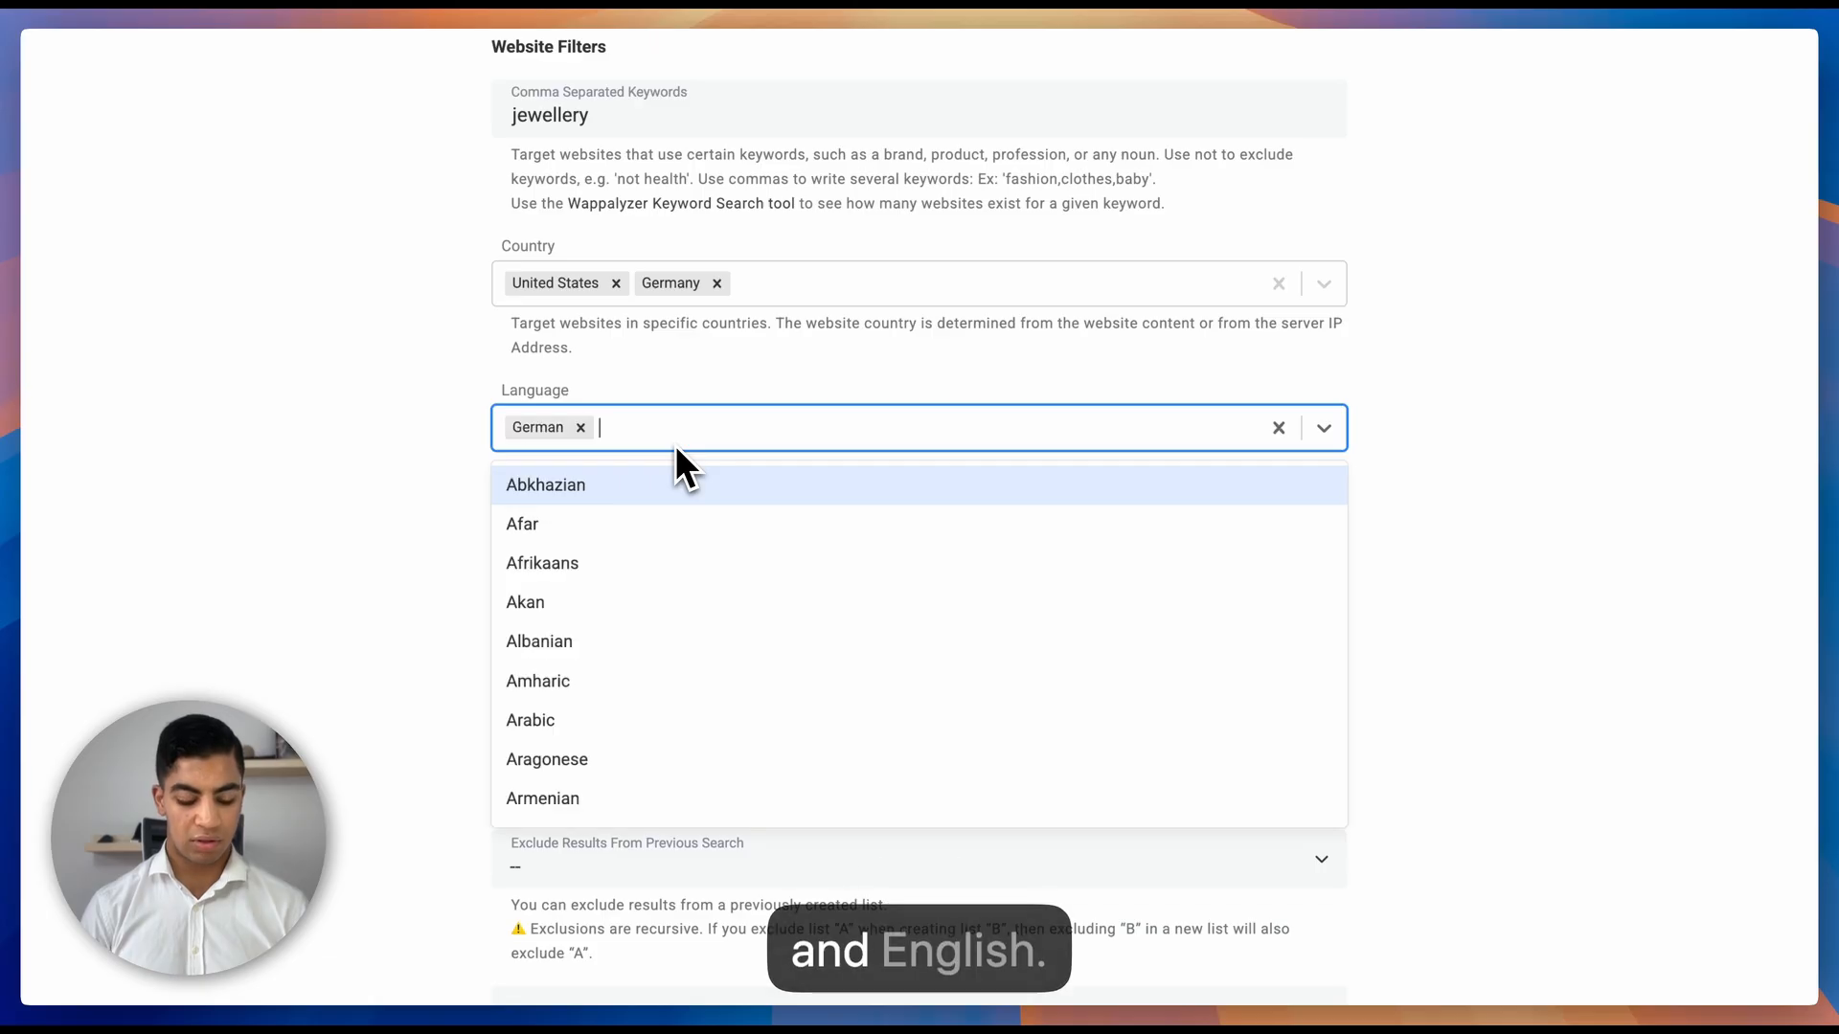
pyautogui.write('Engl')
pyautogui.press('Return')
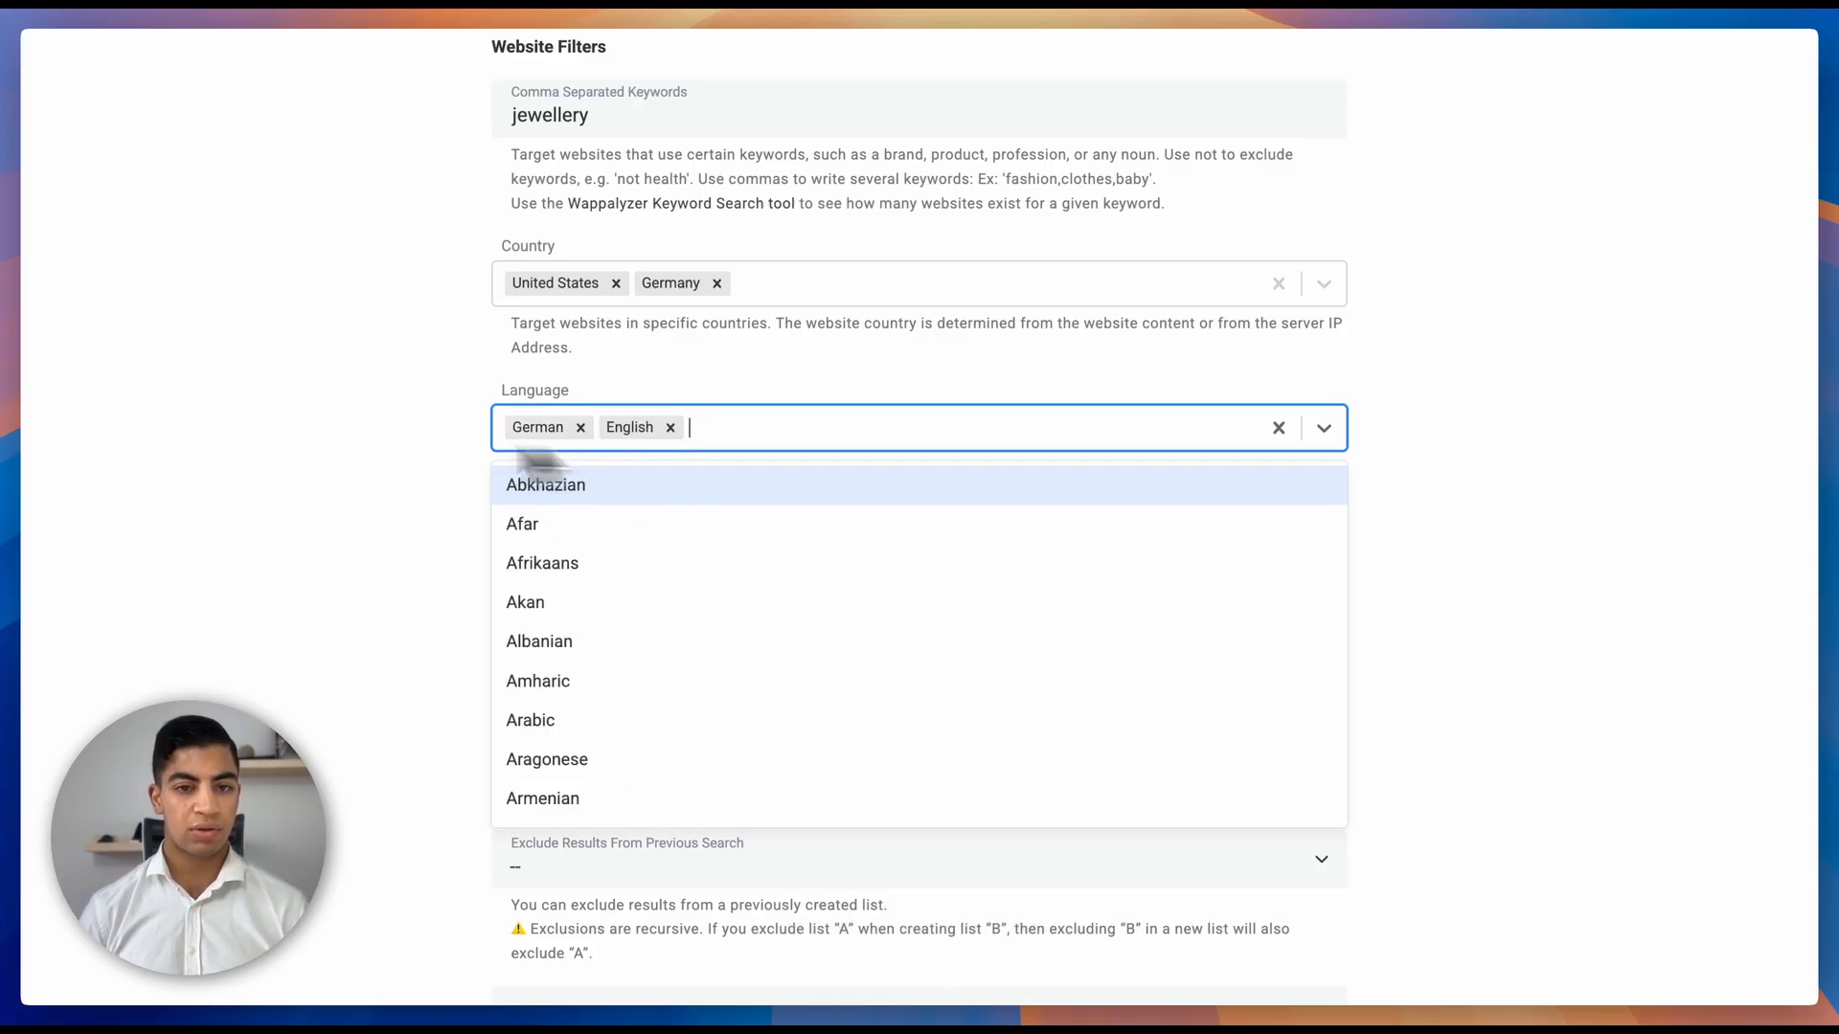
pyautogui.click(229, 433)
pyautogui.scroll(-2, 856, 665)
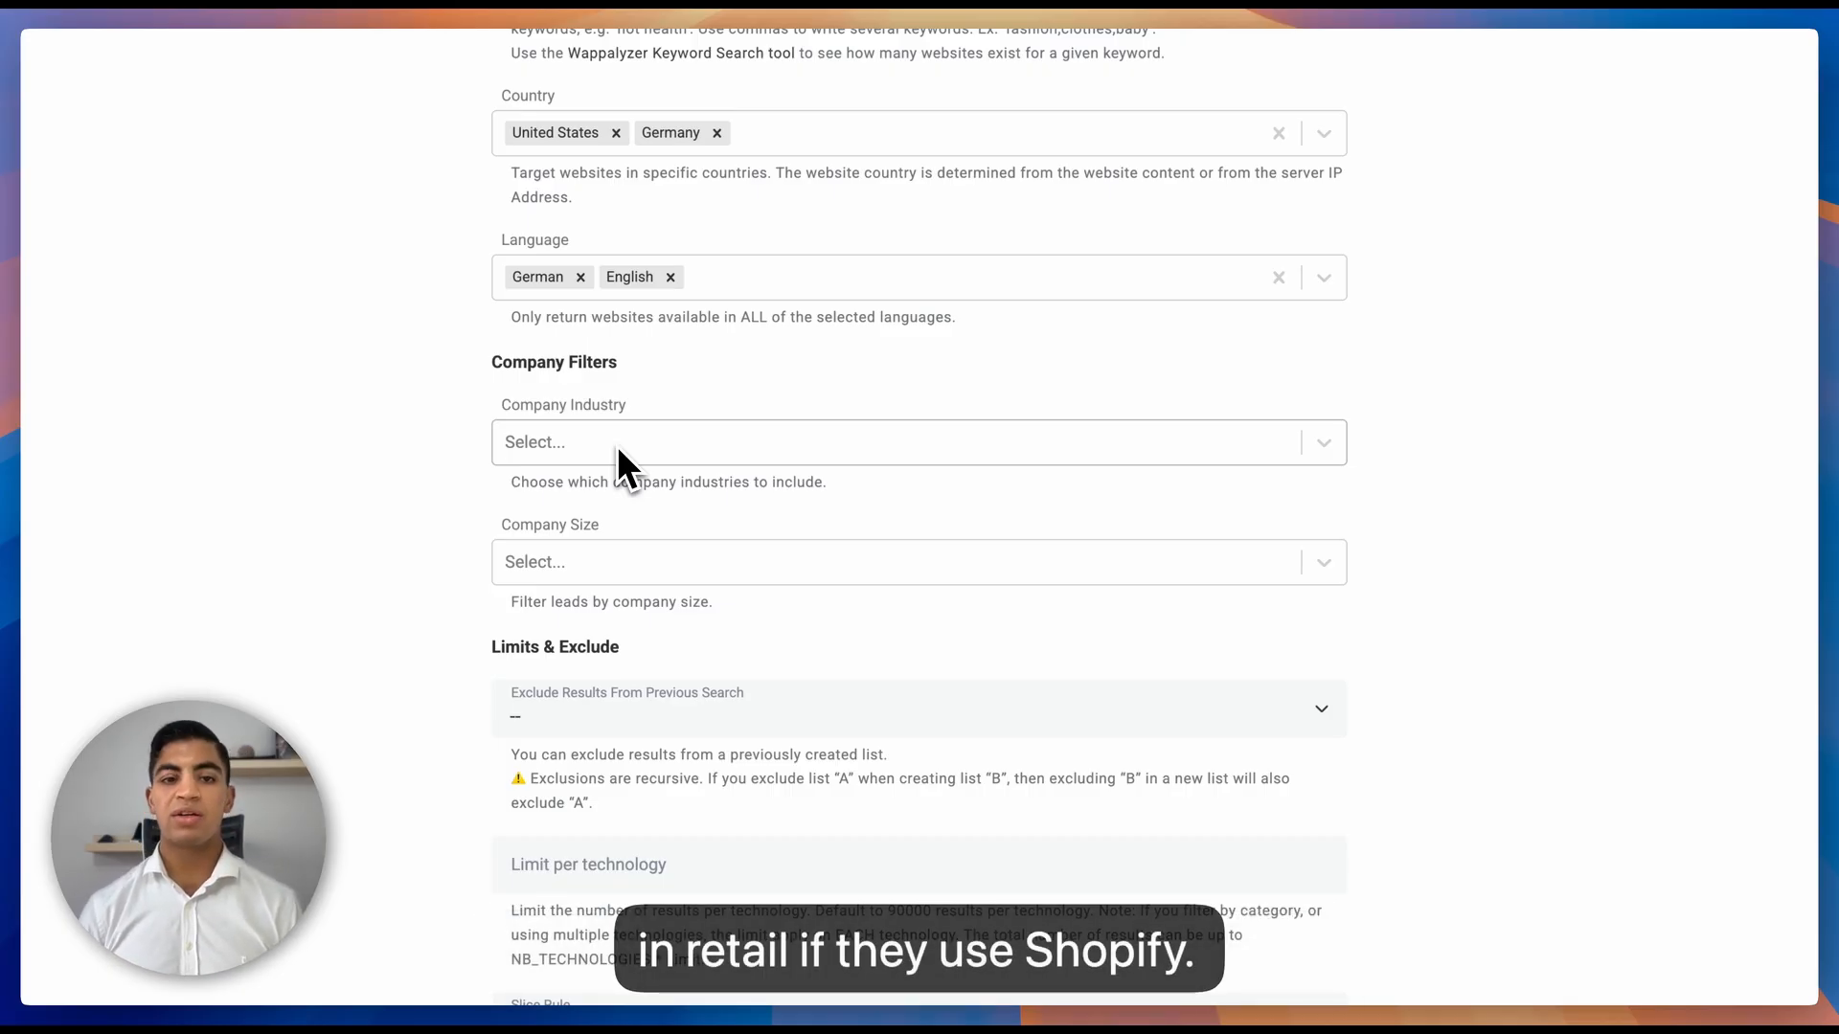
pyautogui.scroll(-5, 594, 438)
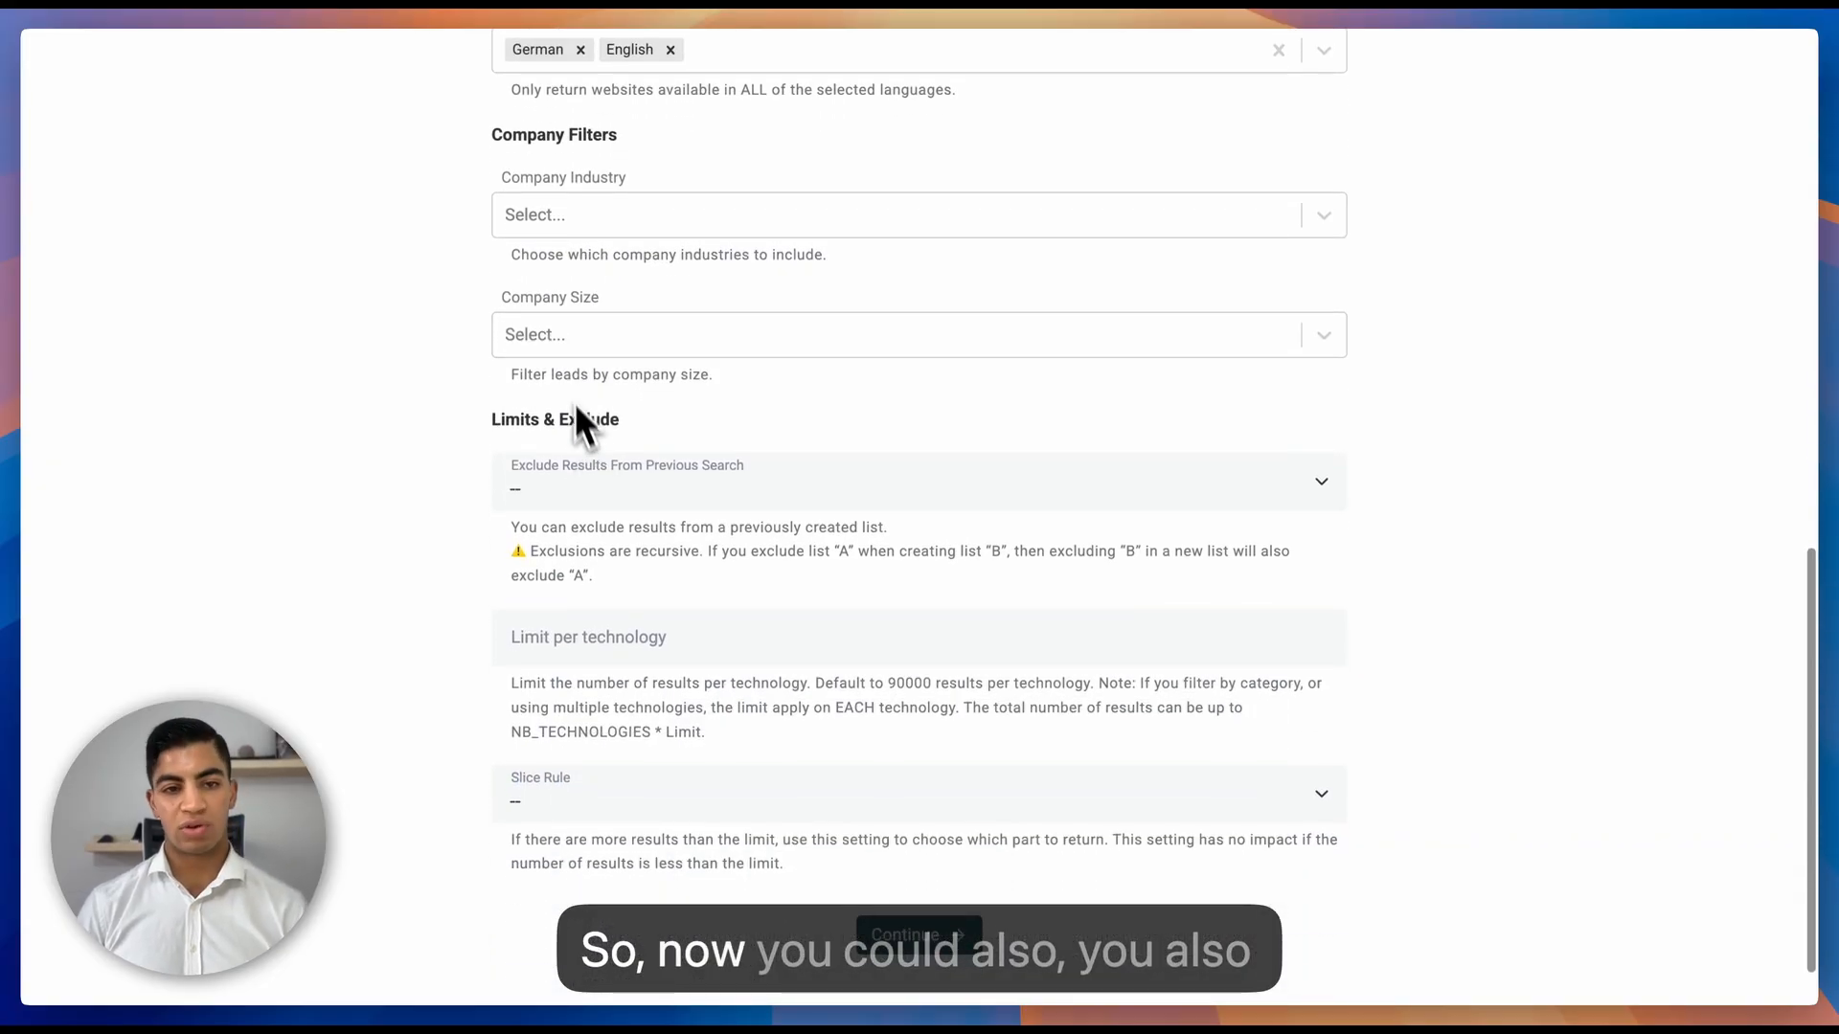
# Restrict the company size filter to 11-50, 51-200 and 2-10 employees
pyautogui.click(576, 339)
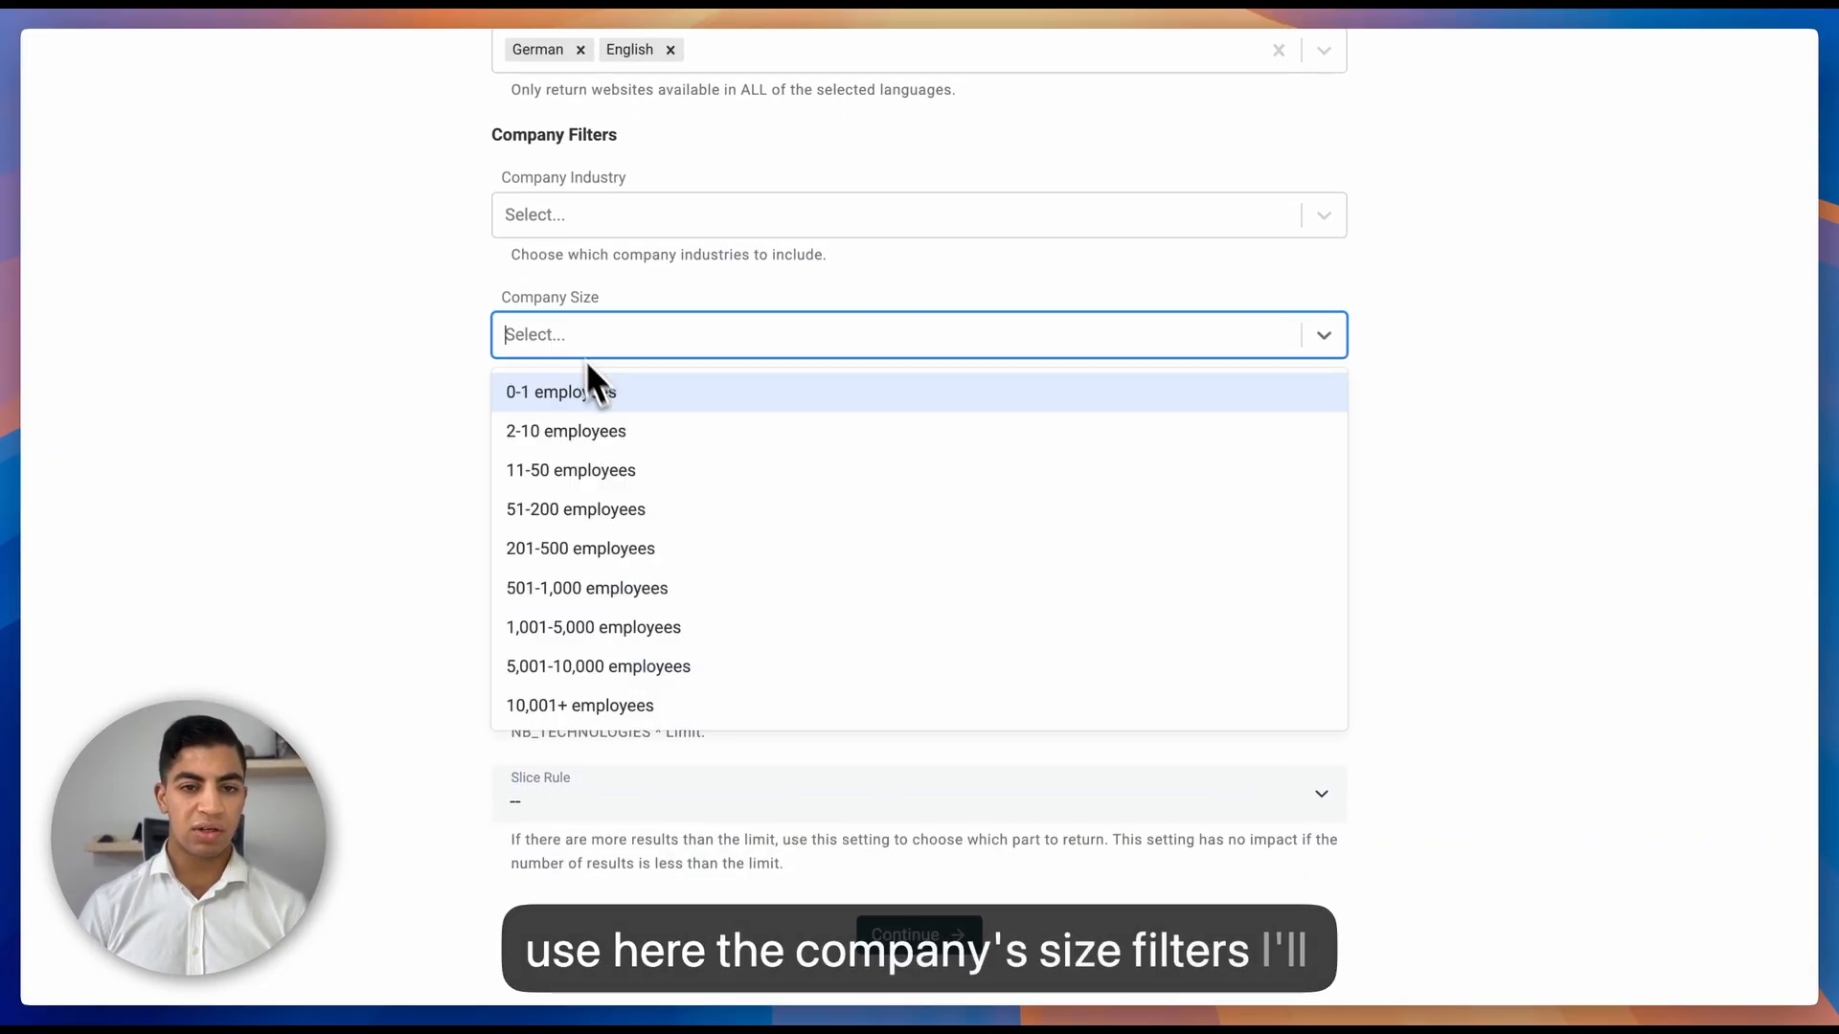
pyautogui.click(580, 471)
pyautogui.click(567, 469)
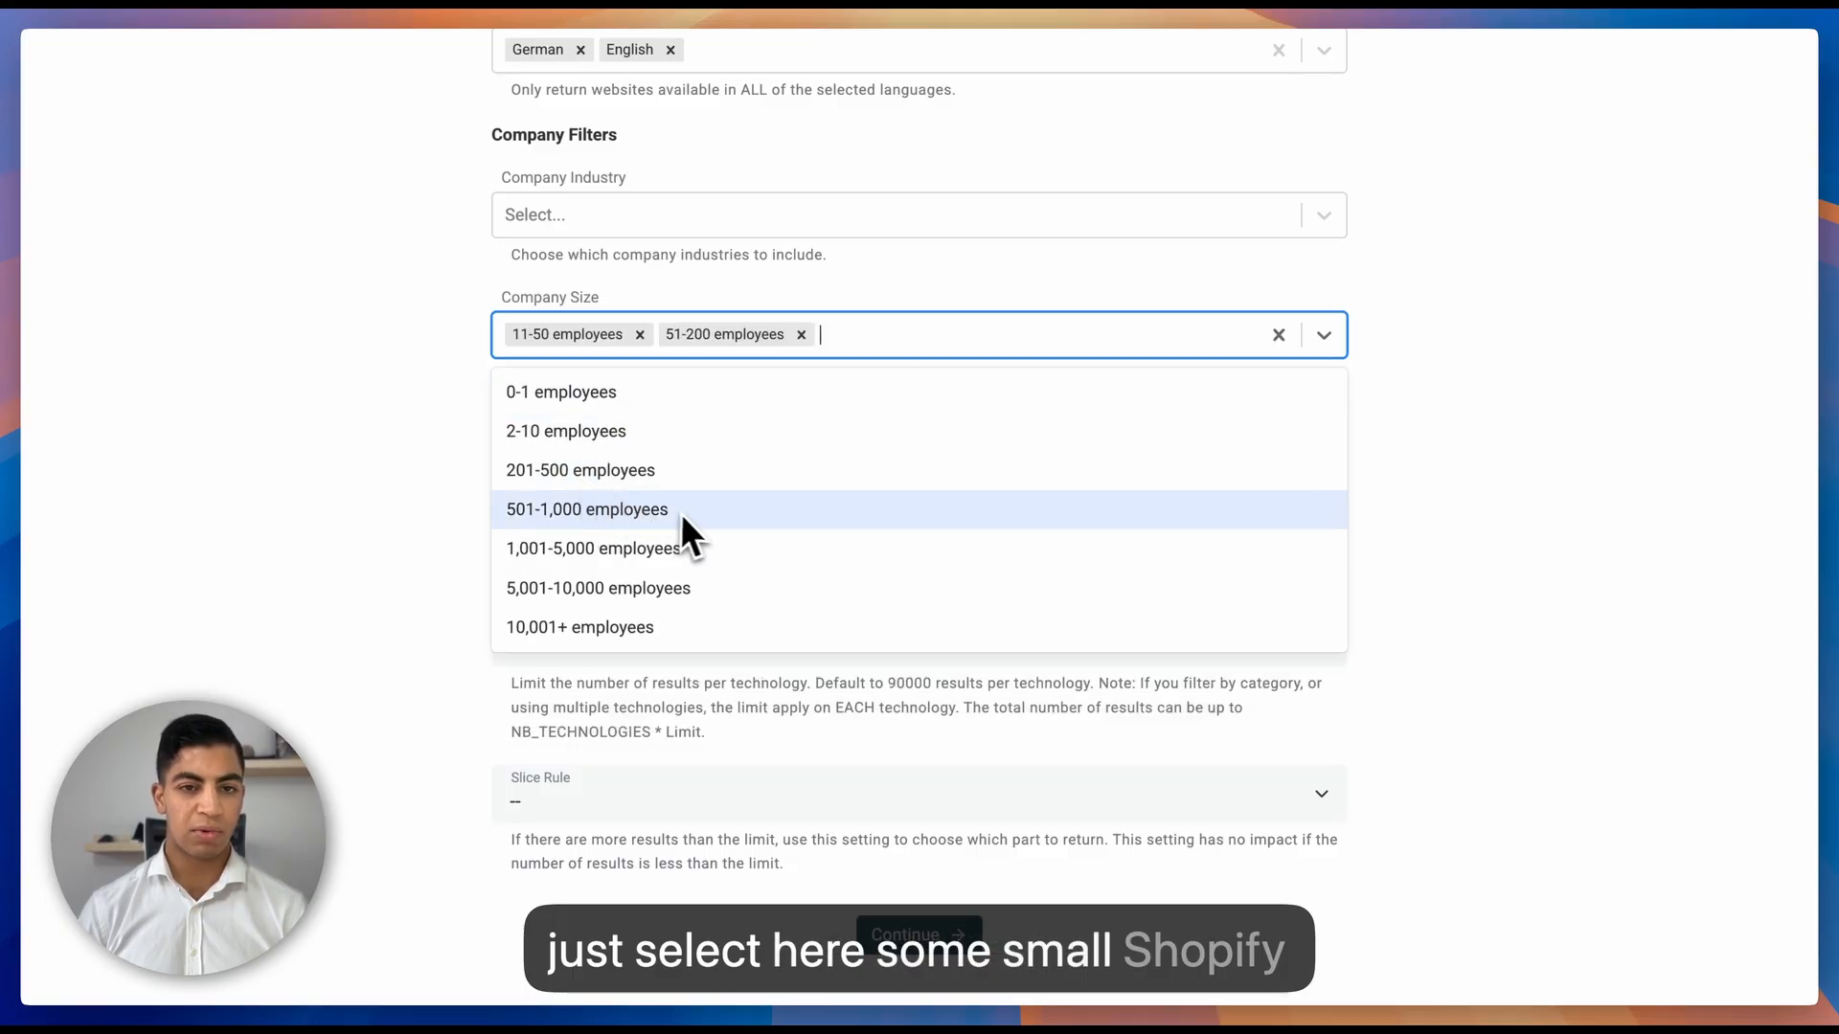
pyautogui.click(514, 433)
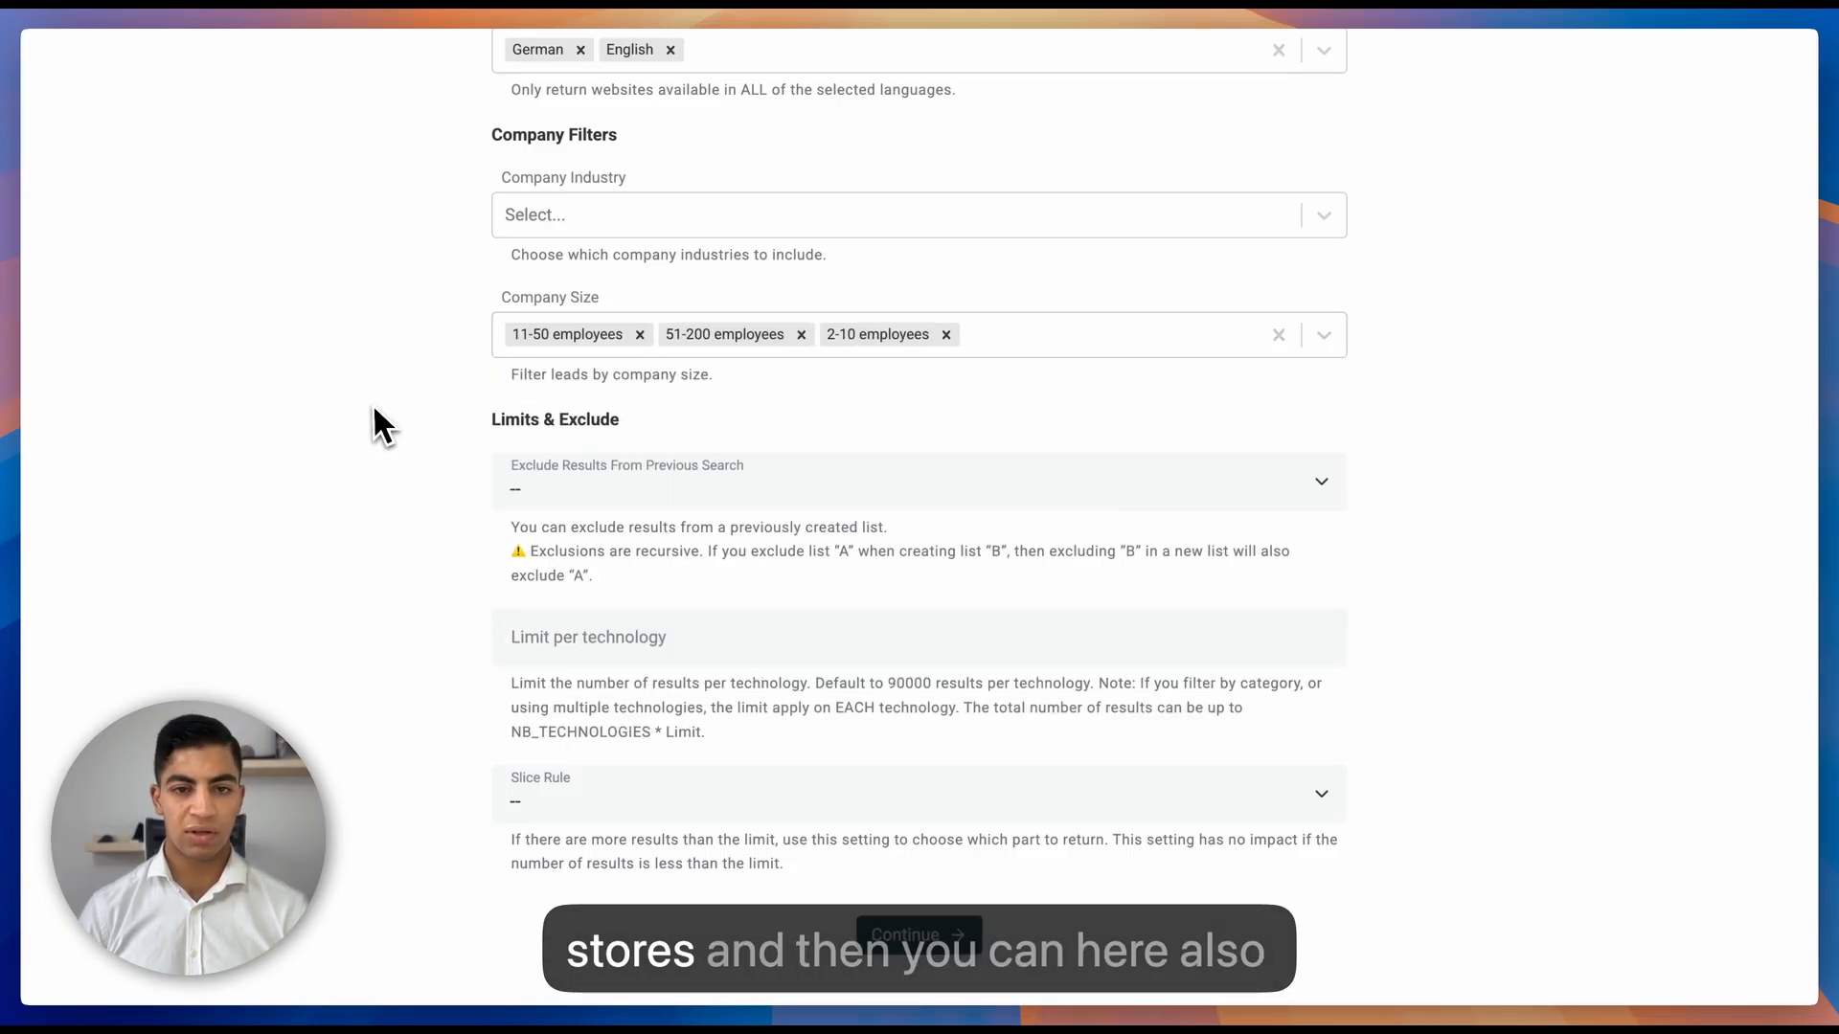
# Set the limit per technology to 1000 results, leaving the exclusion of previous searches blank
pyautogui.scroll(-1, 715, 546)
pyautogui.scroll(-1, 662, 450)
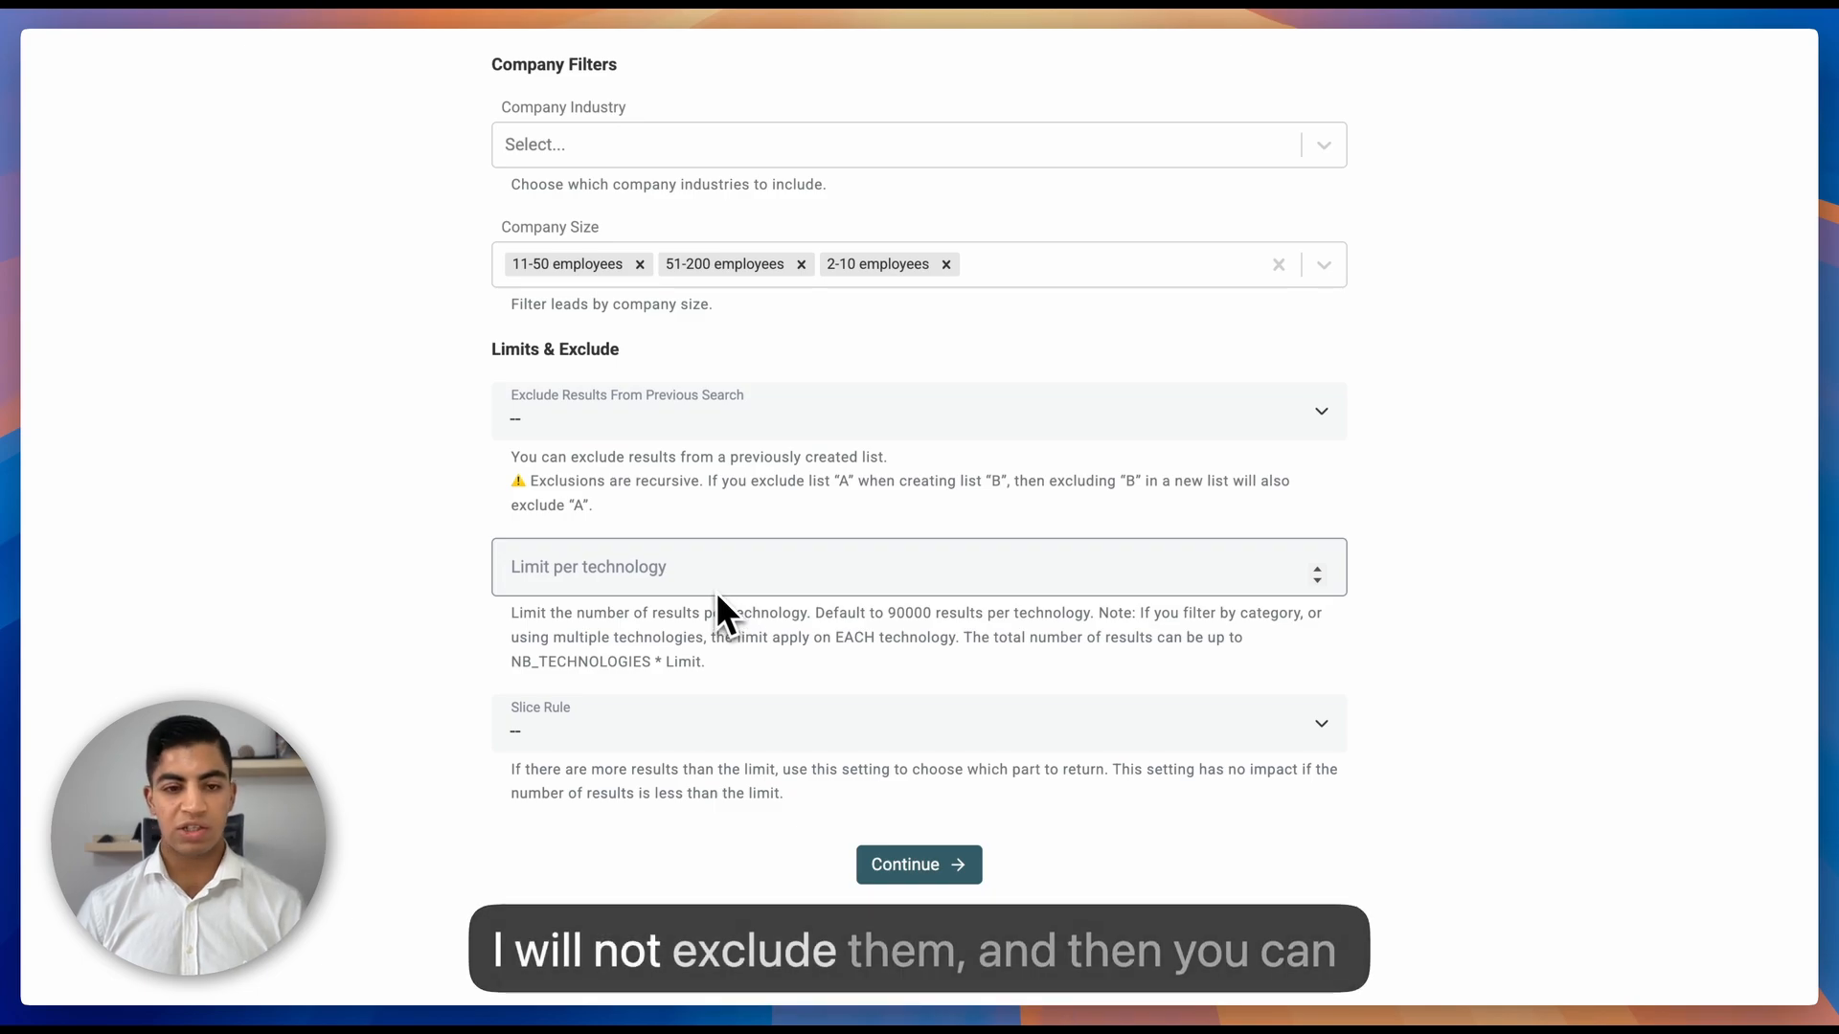
pyautogui.click(607, 563)
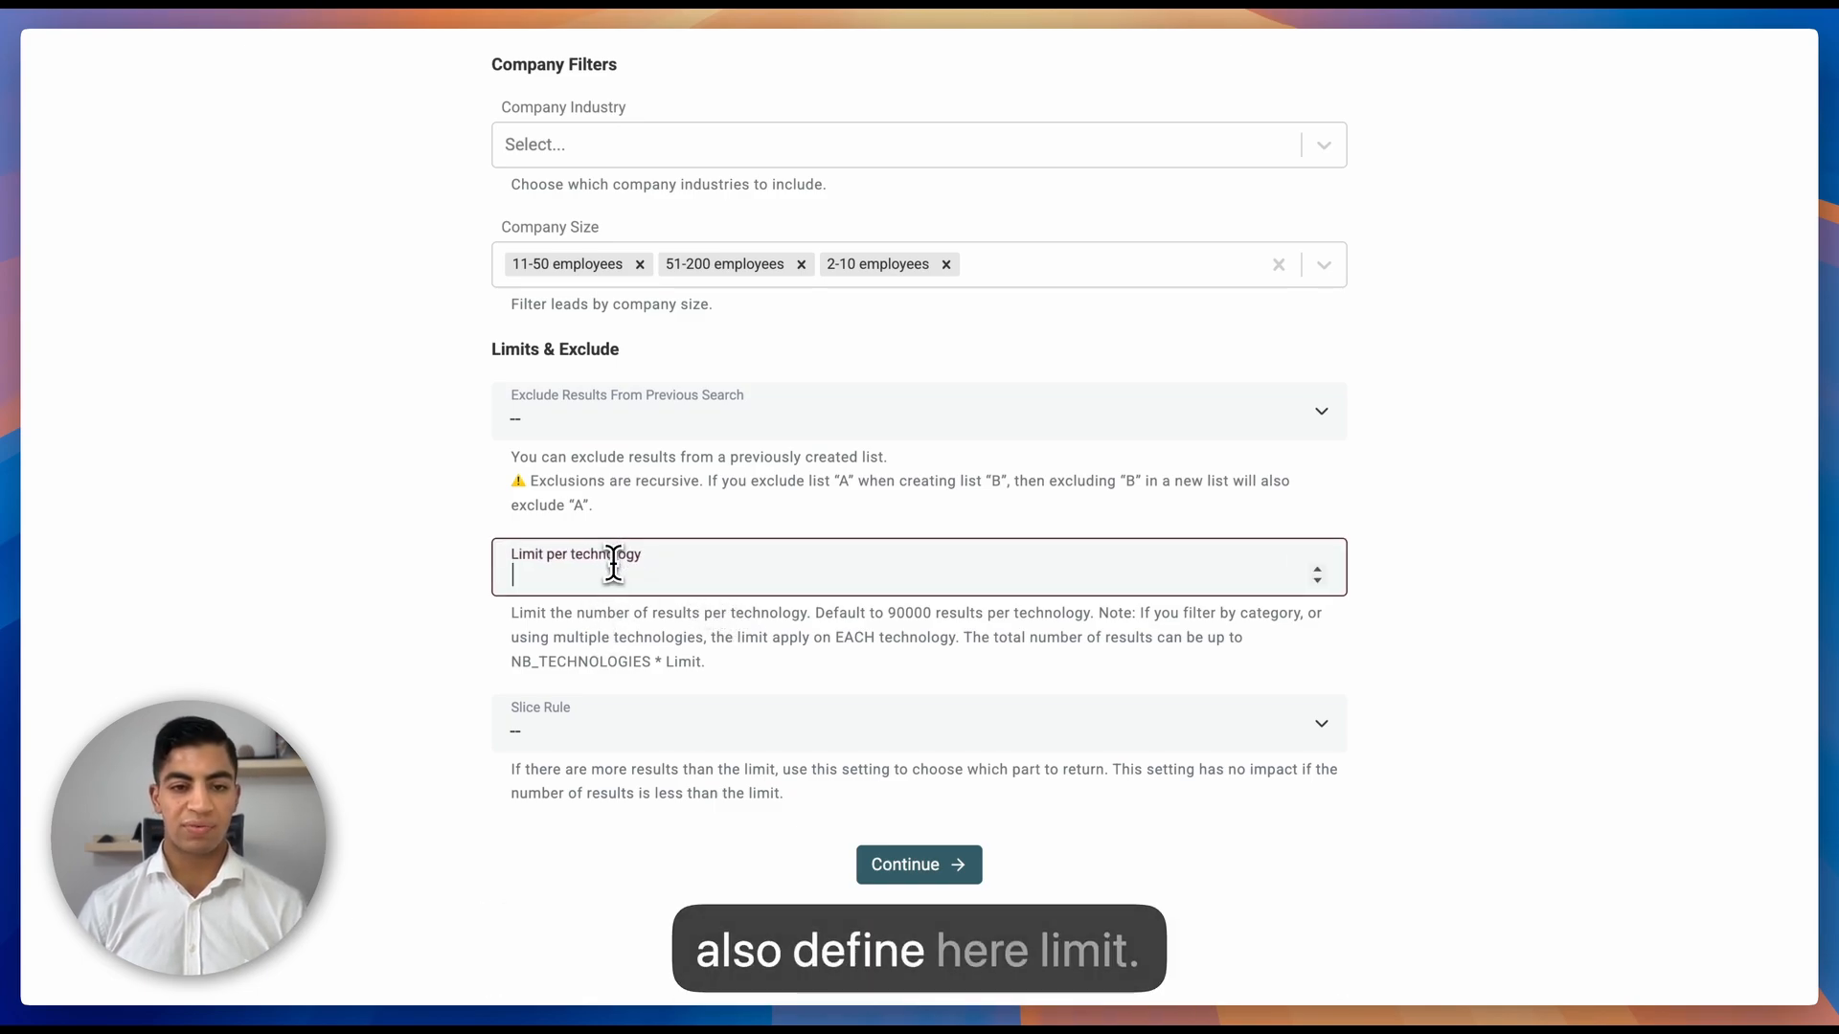
pyautogui.write('10')
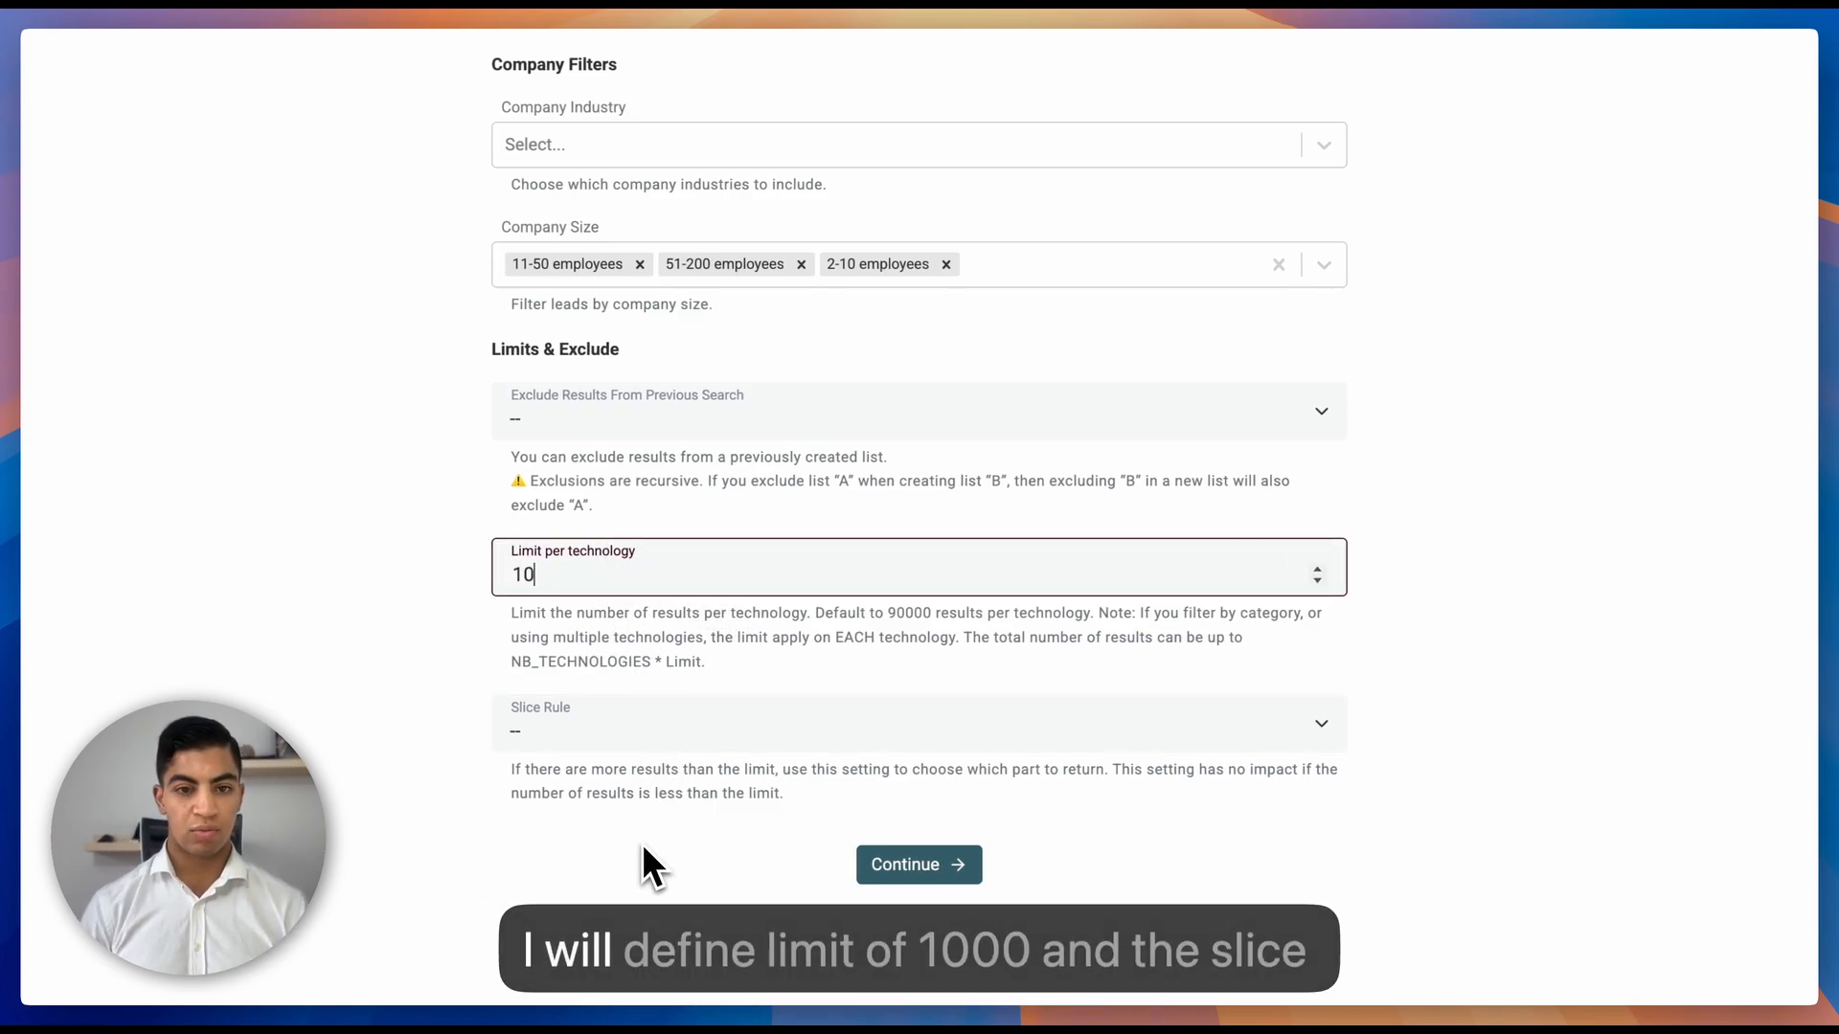
pyautogui.write('00')
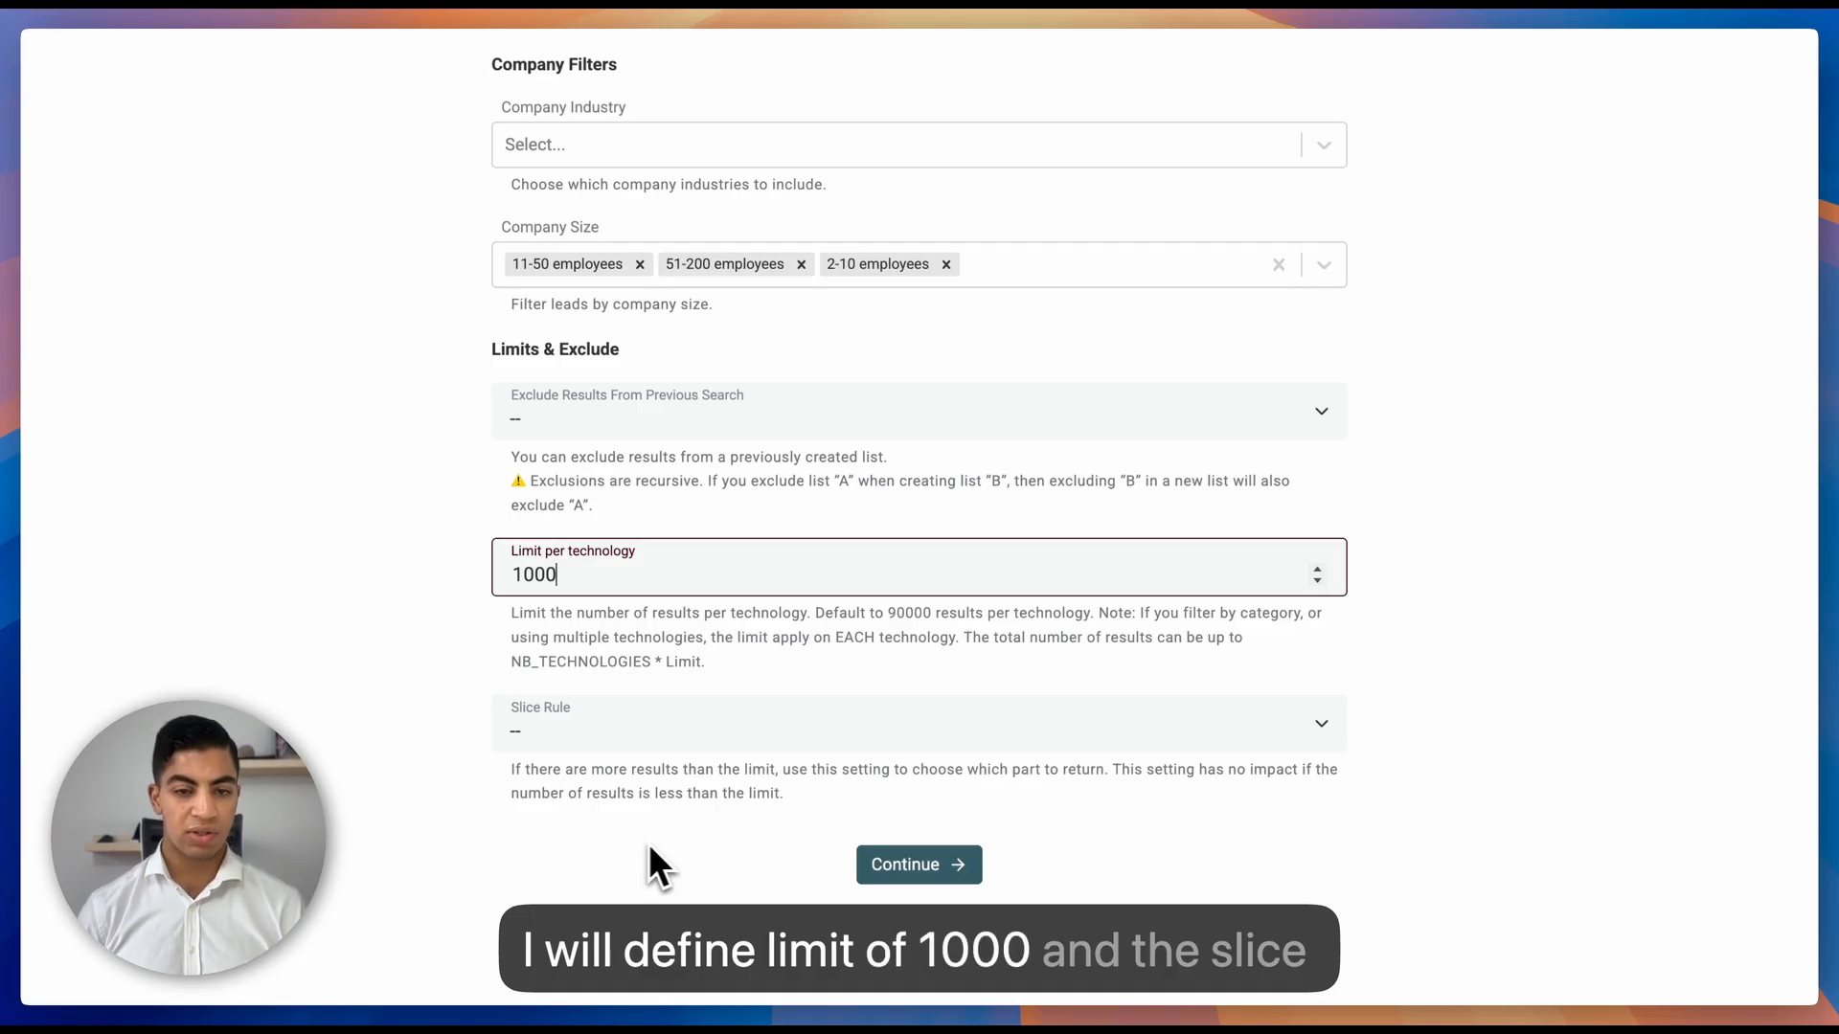
# Set the slice rule to Return Websites with Highest traffic and continue to the outputs step
pyautogui.click(699, 737)
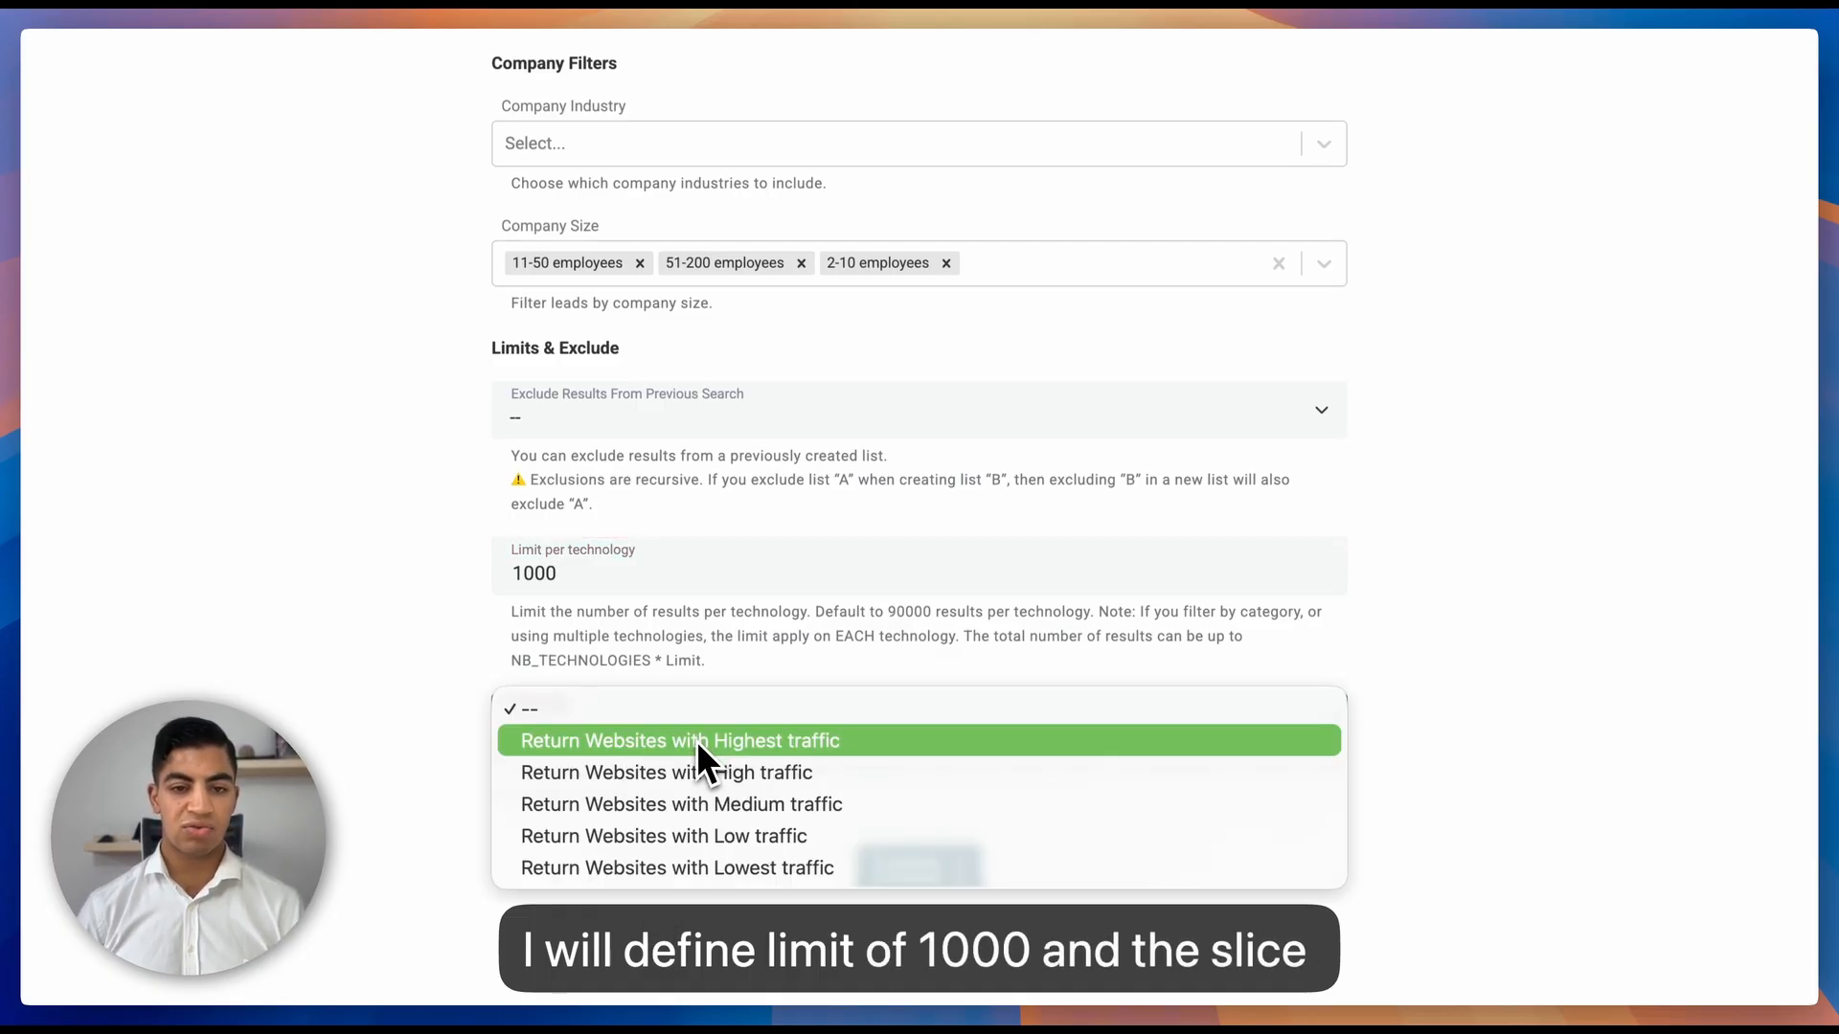
pyautogui.click(642, 665)
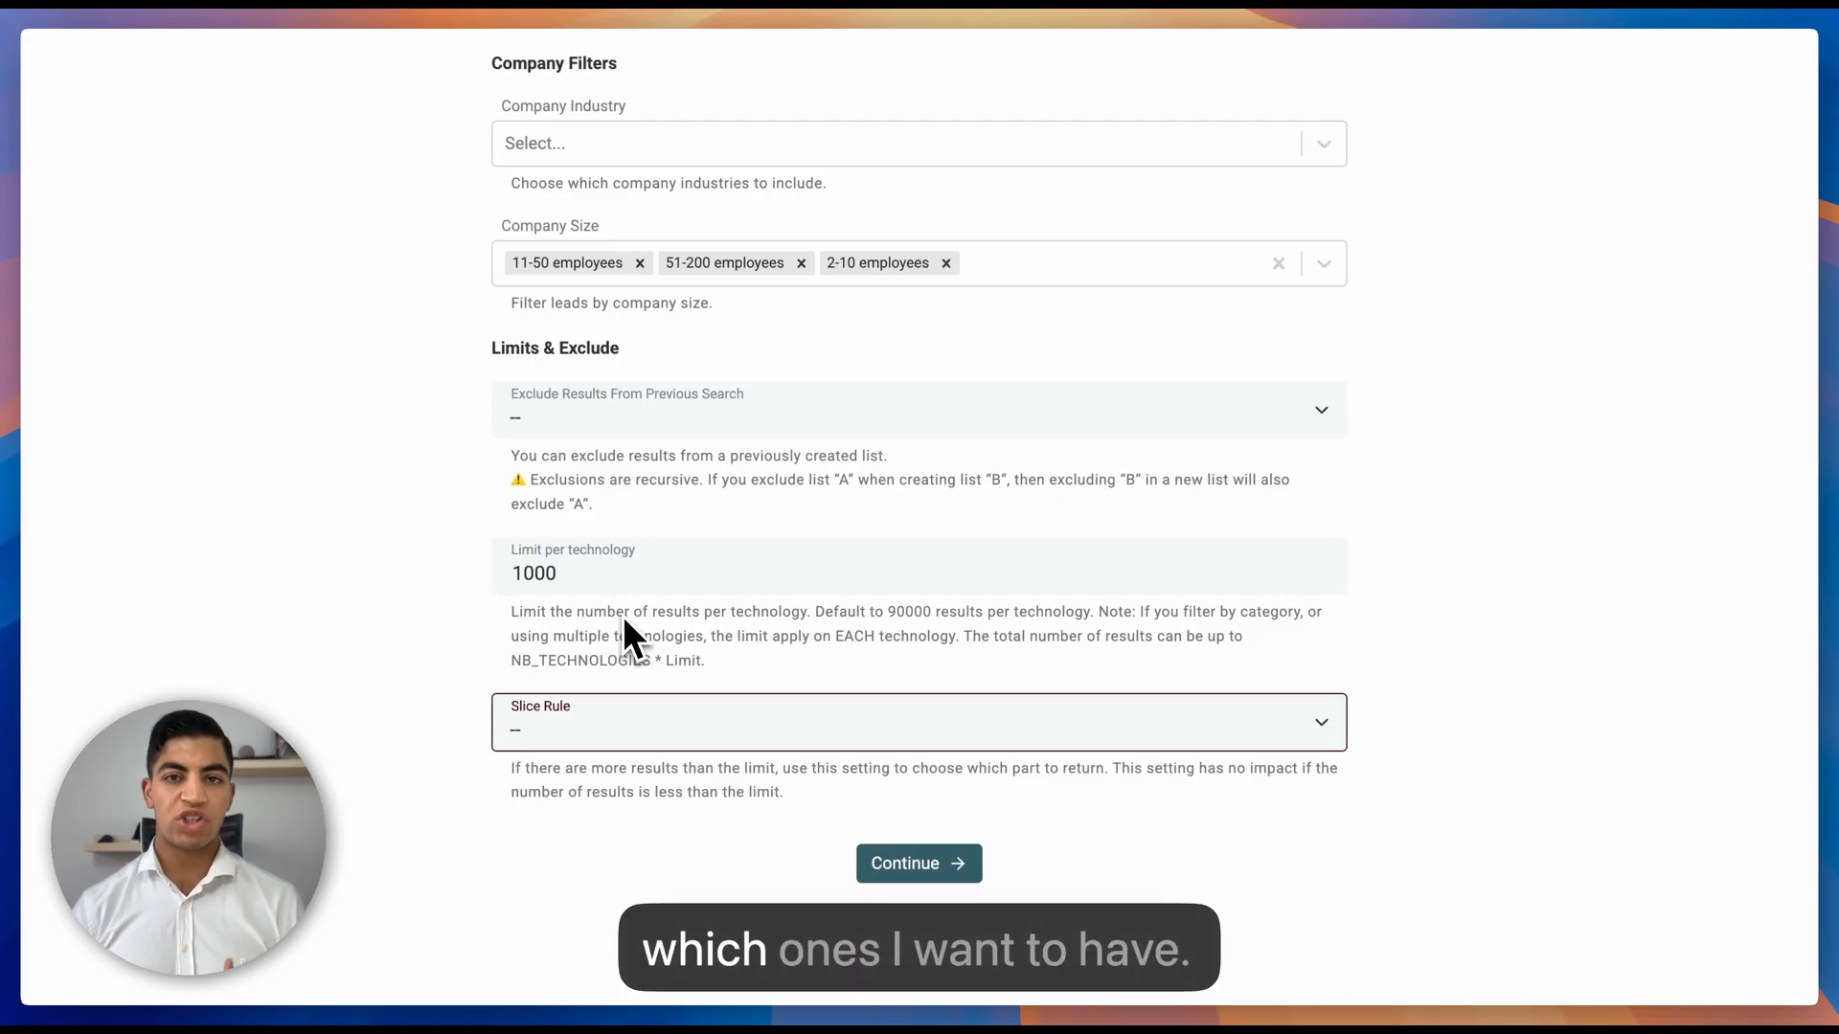
pyautogui.click(615, 739)
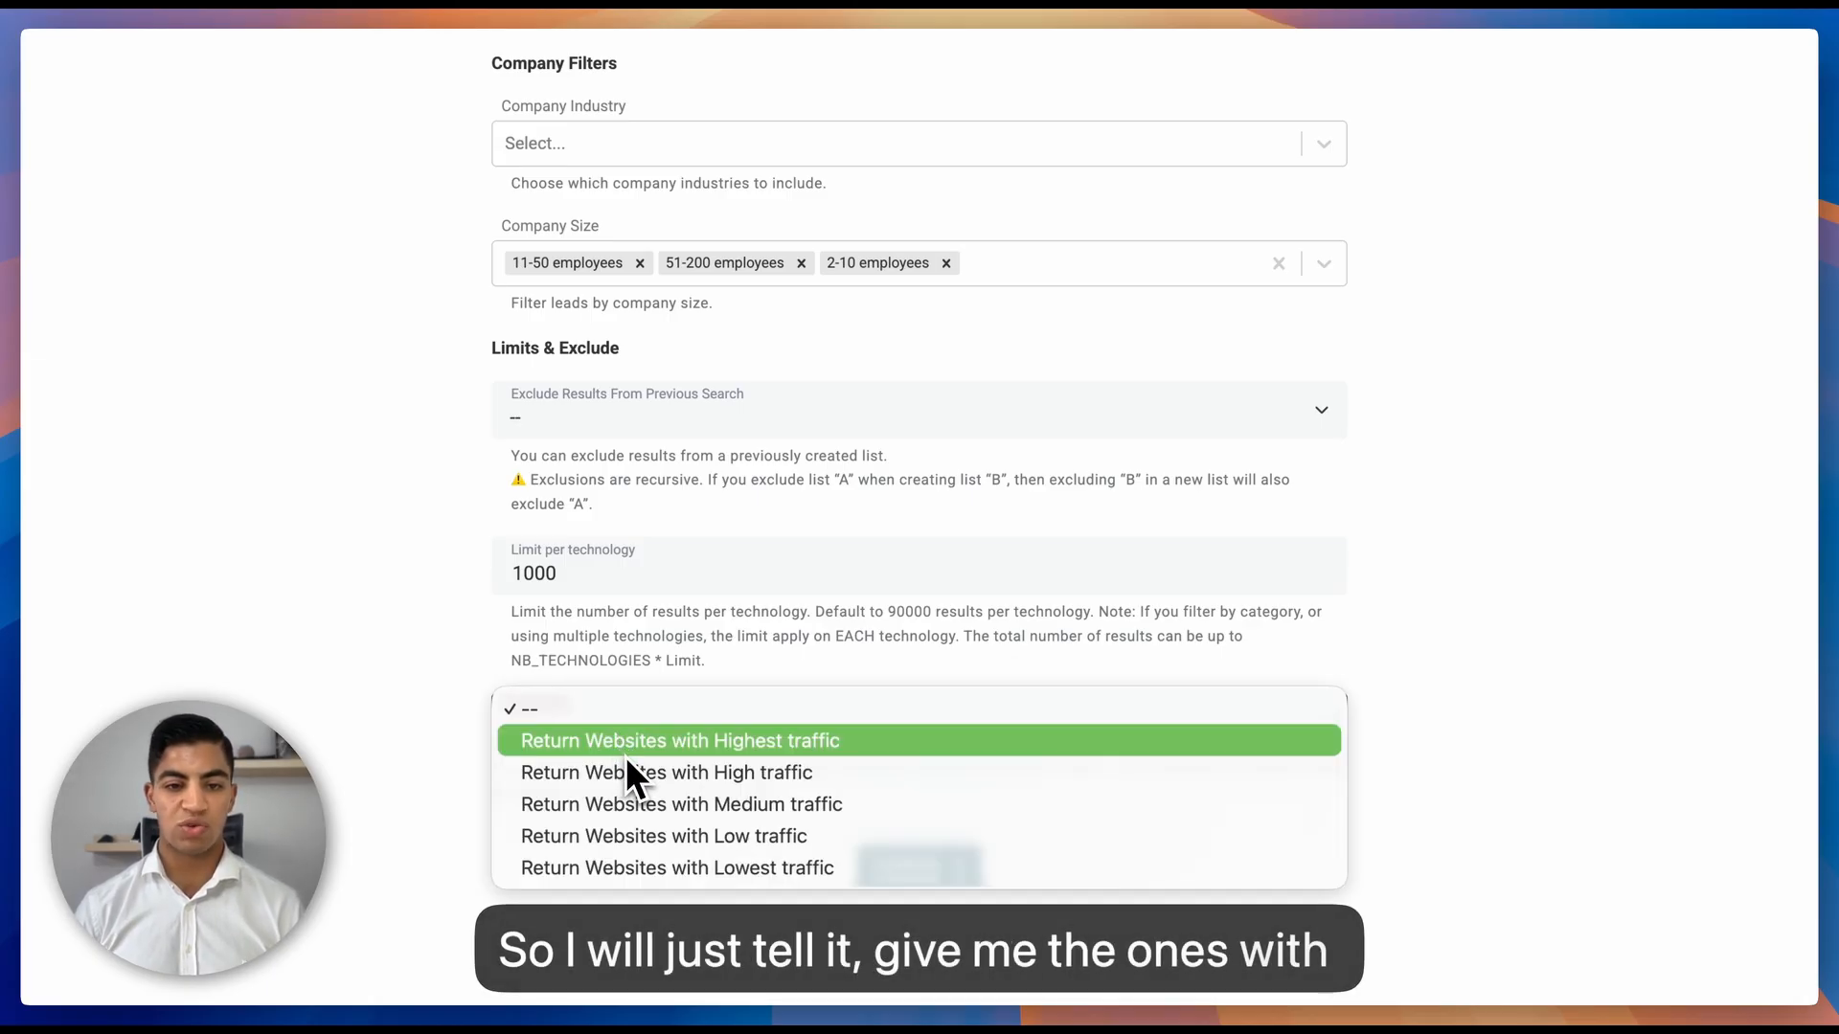
pyautogui.click(625, 752)
pyautogui.click(930, 867)
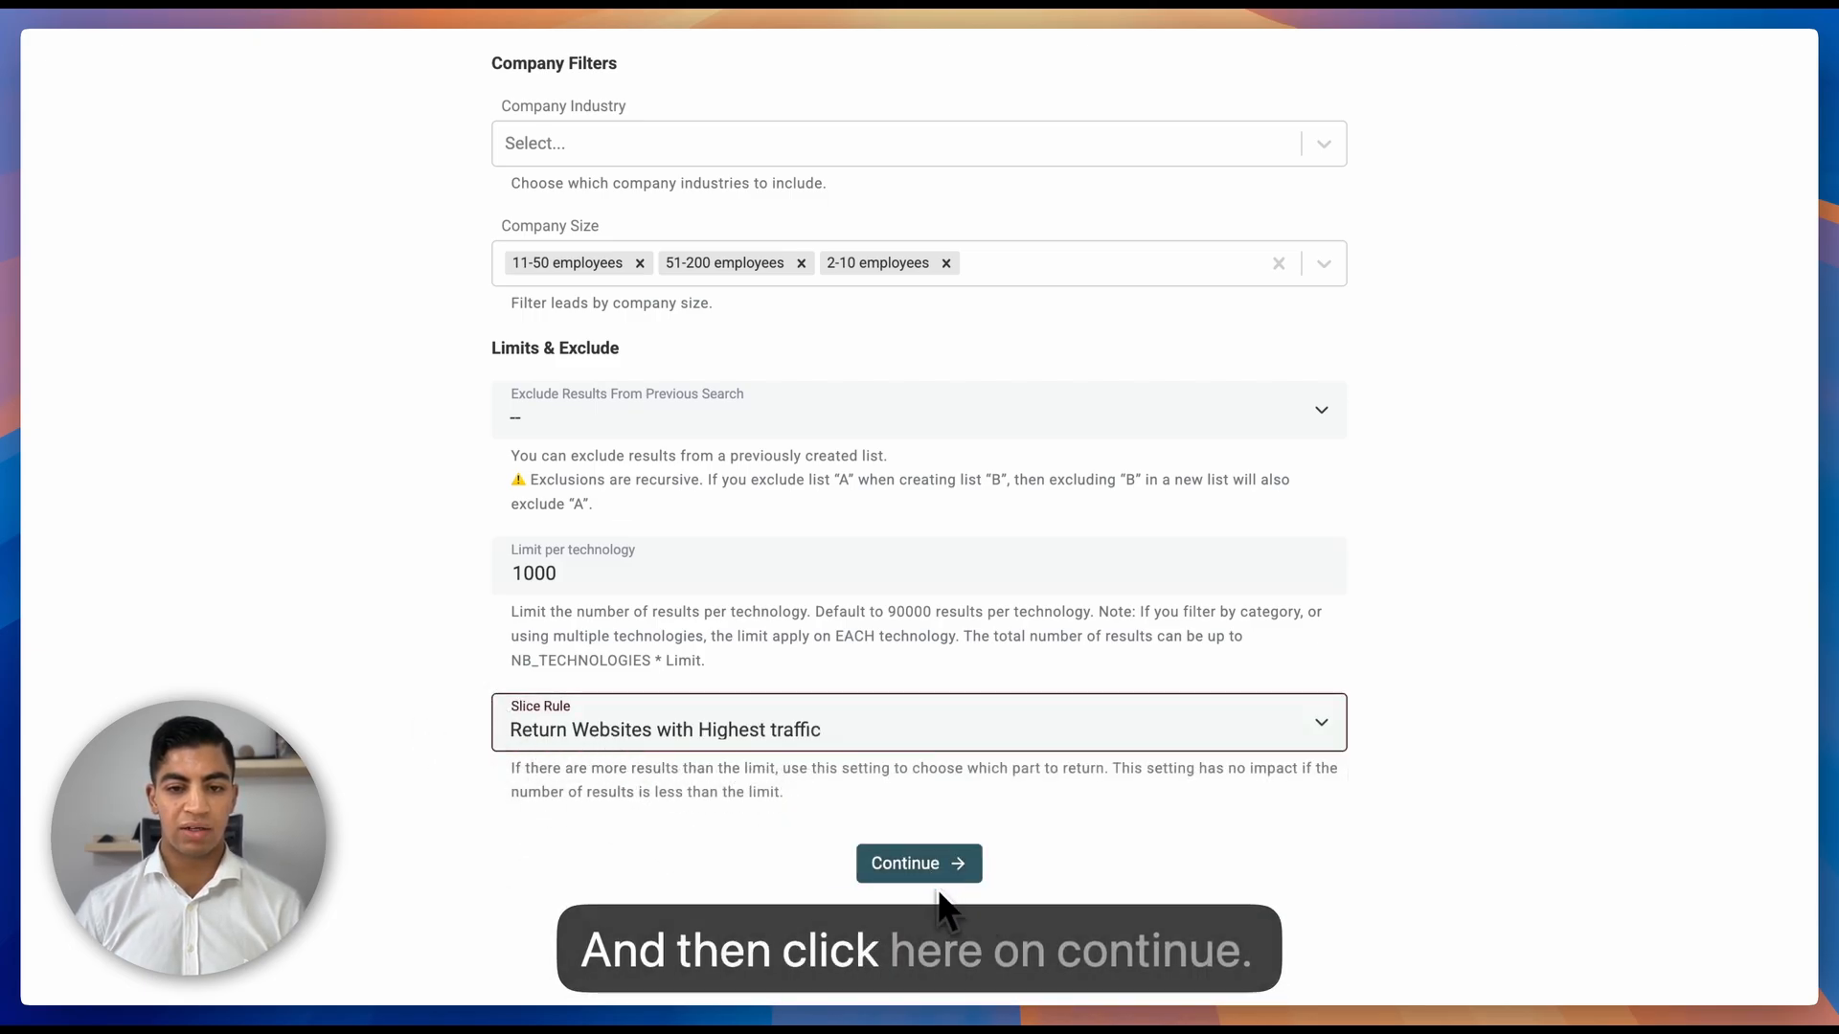
pyautogui.click(936, 874)
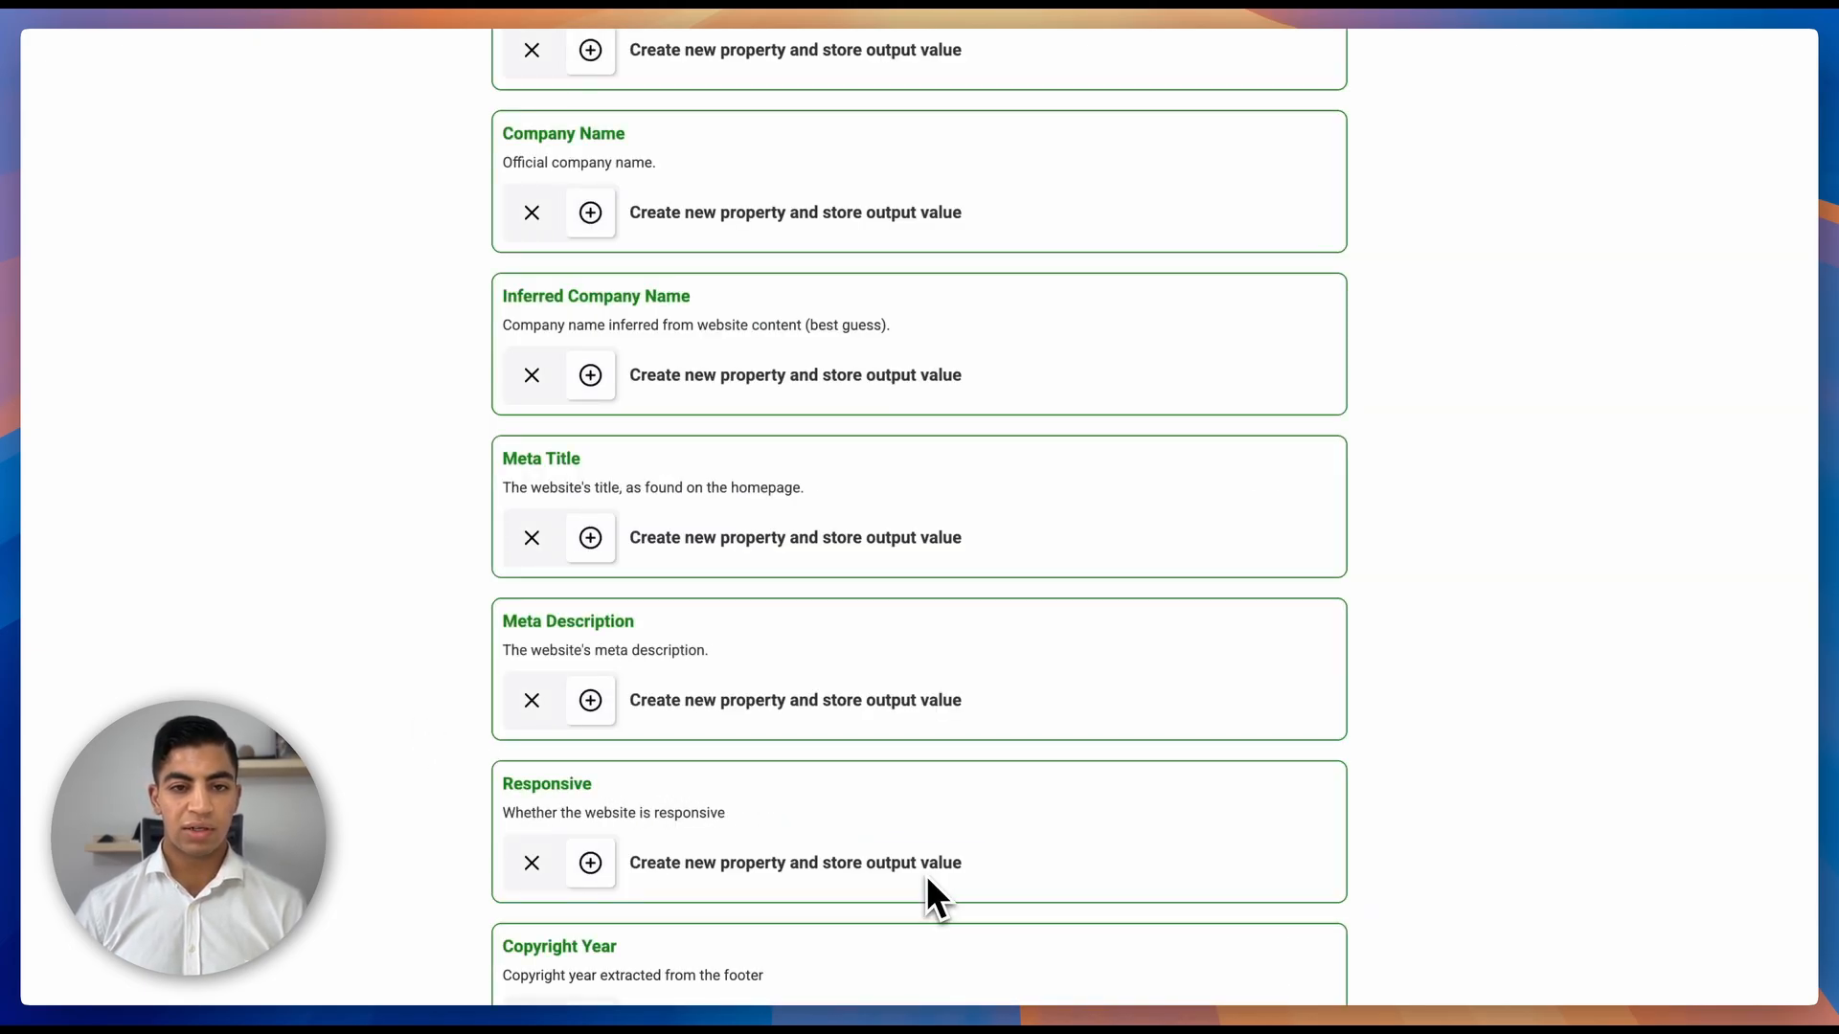
# Review the output list, keep every output stored as a new property, and run the import immediately
pyautogui.scroll(10, 930, 787)
pyautogui.scroll(1, 928, 783)
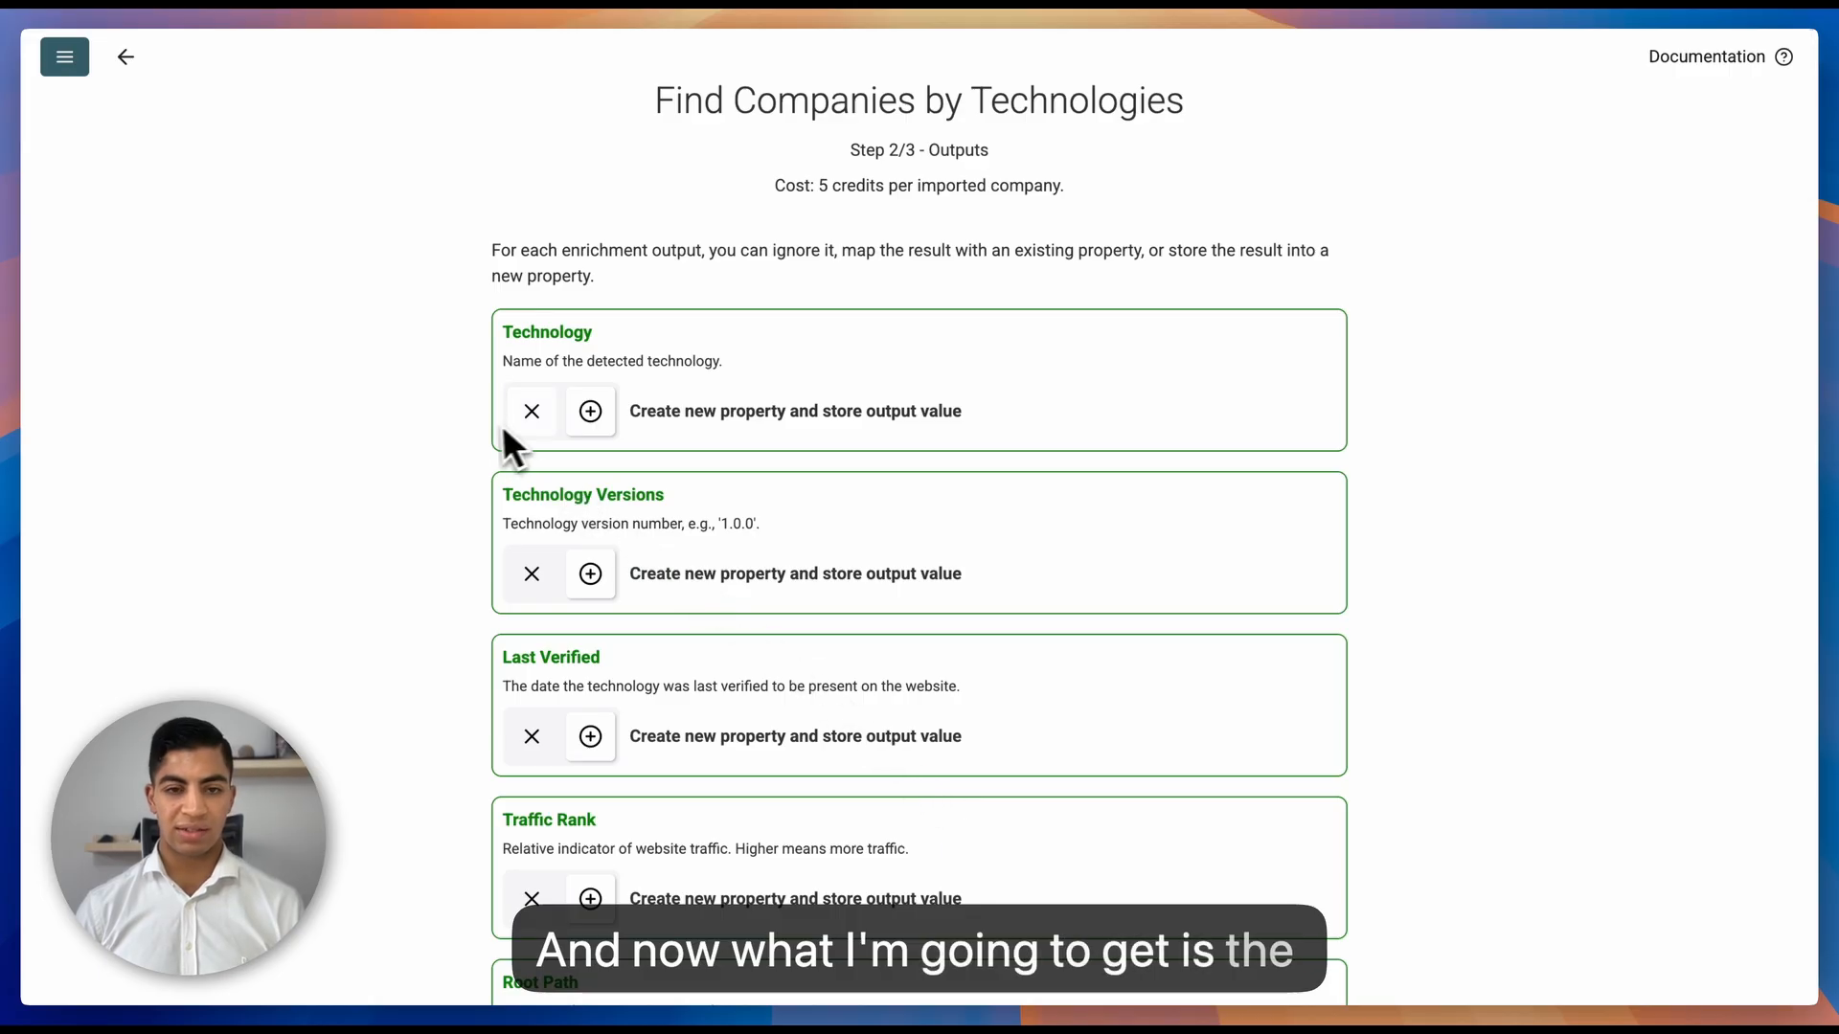
pyautogui.scroll(-4, 633, 514)
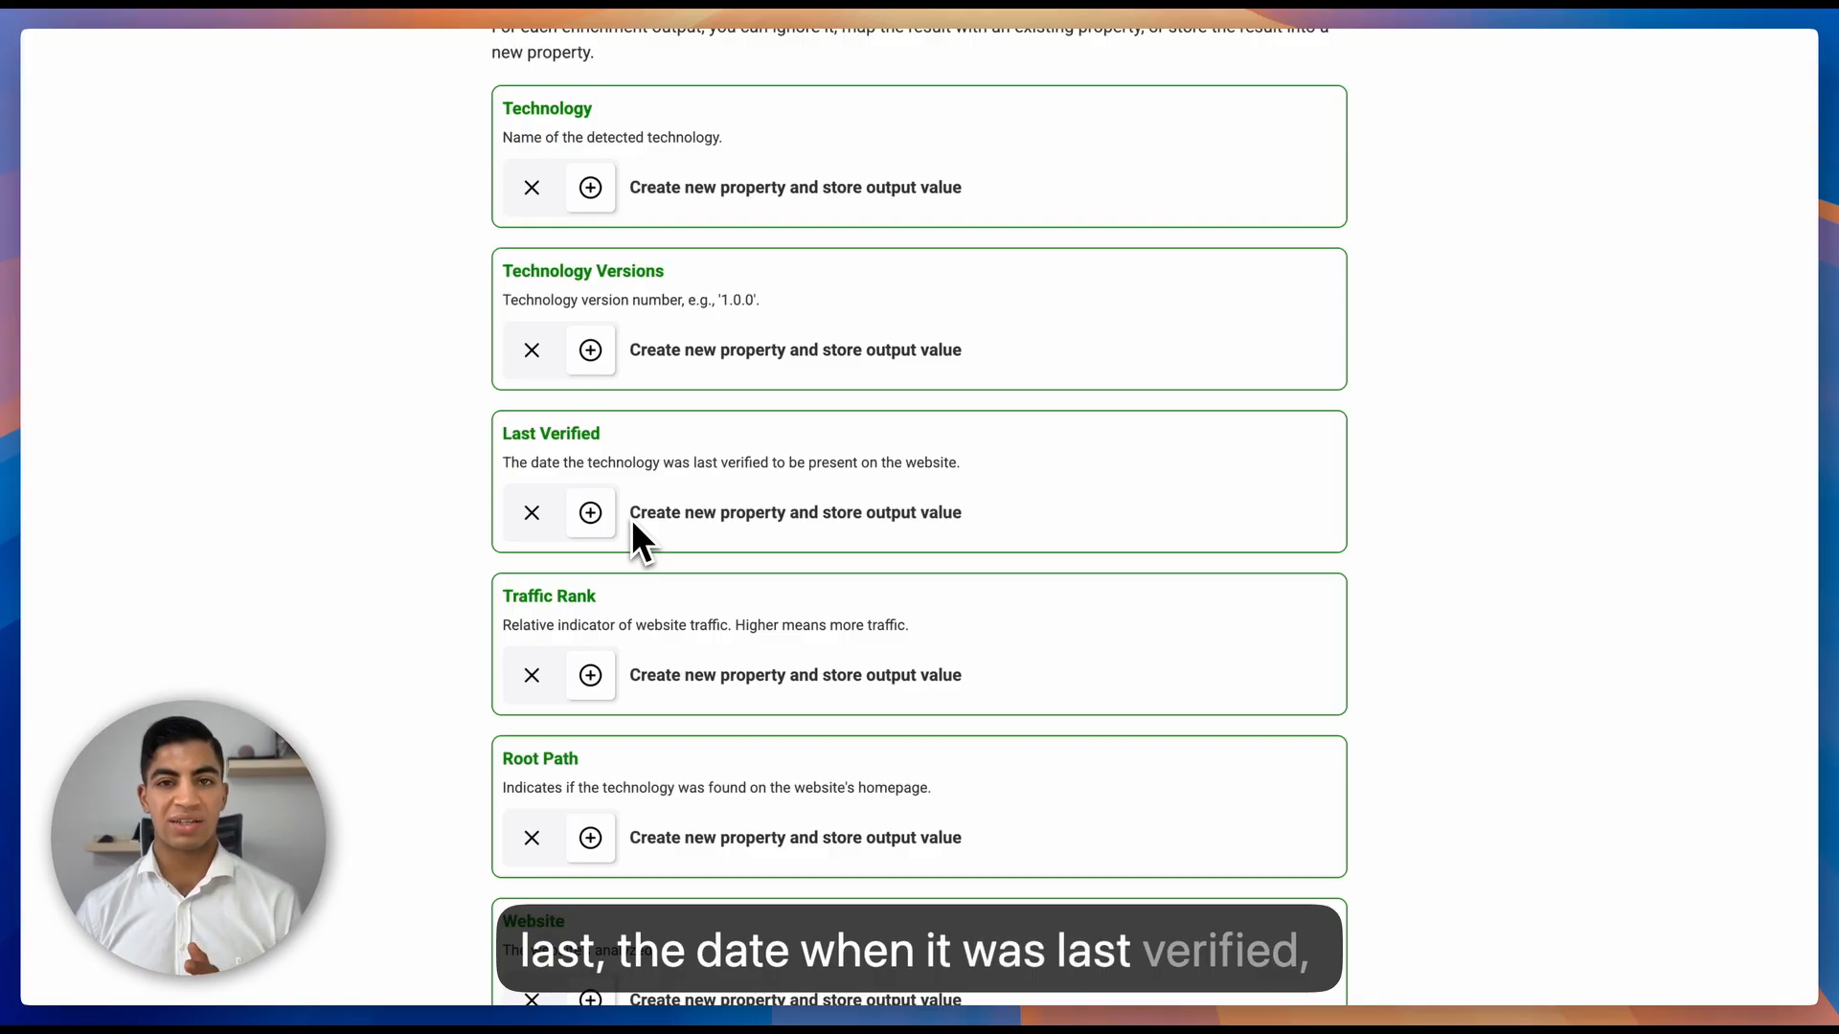
pyautogui.scroll(-2, 618, 600)
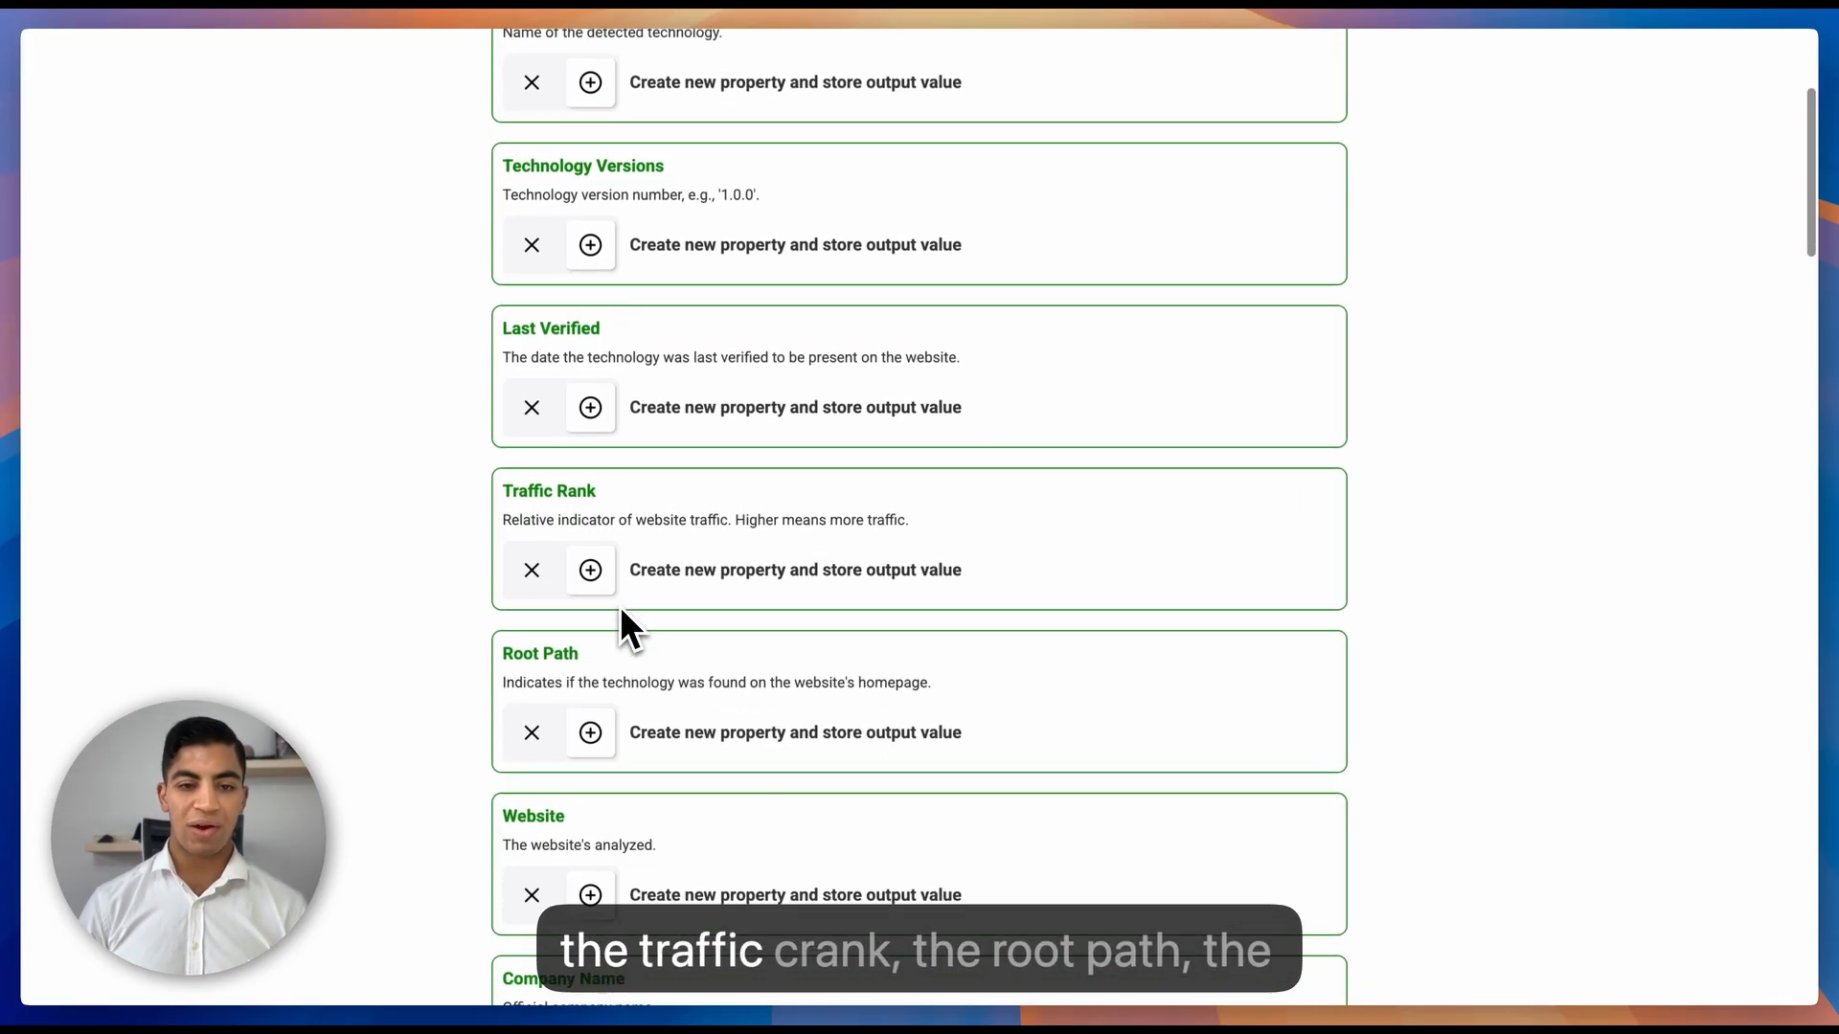
pyautogui.scroll(-5, 616, 611)
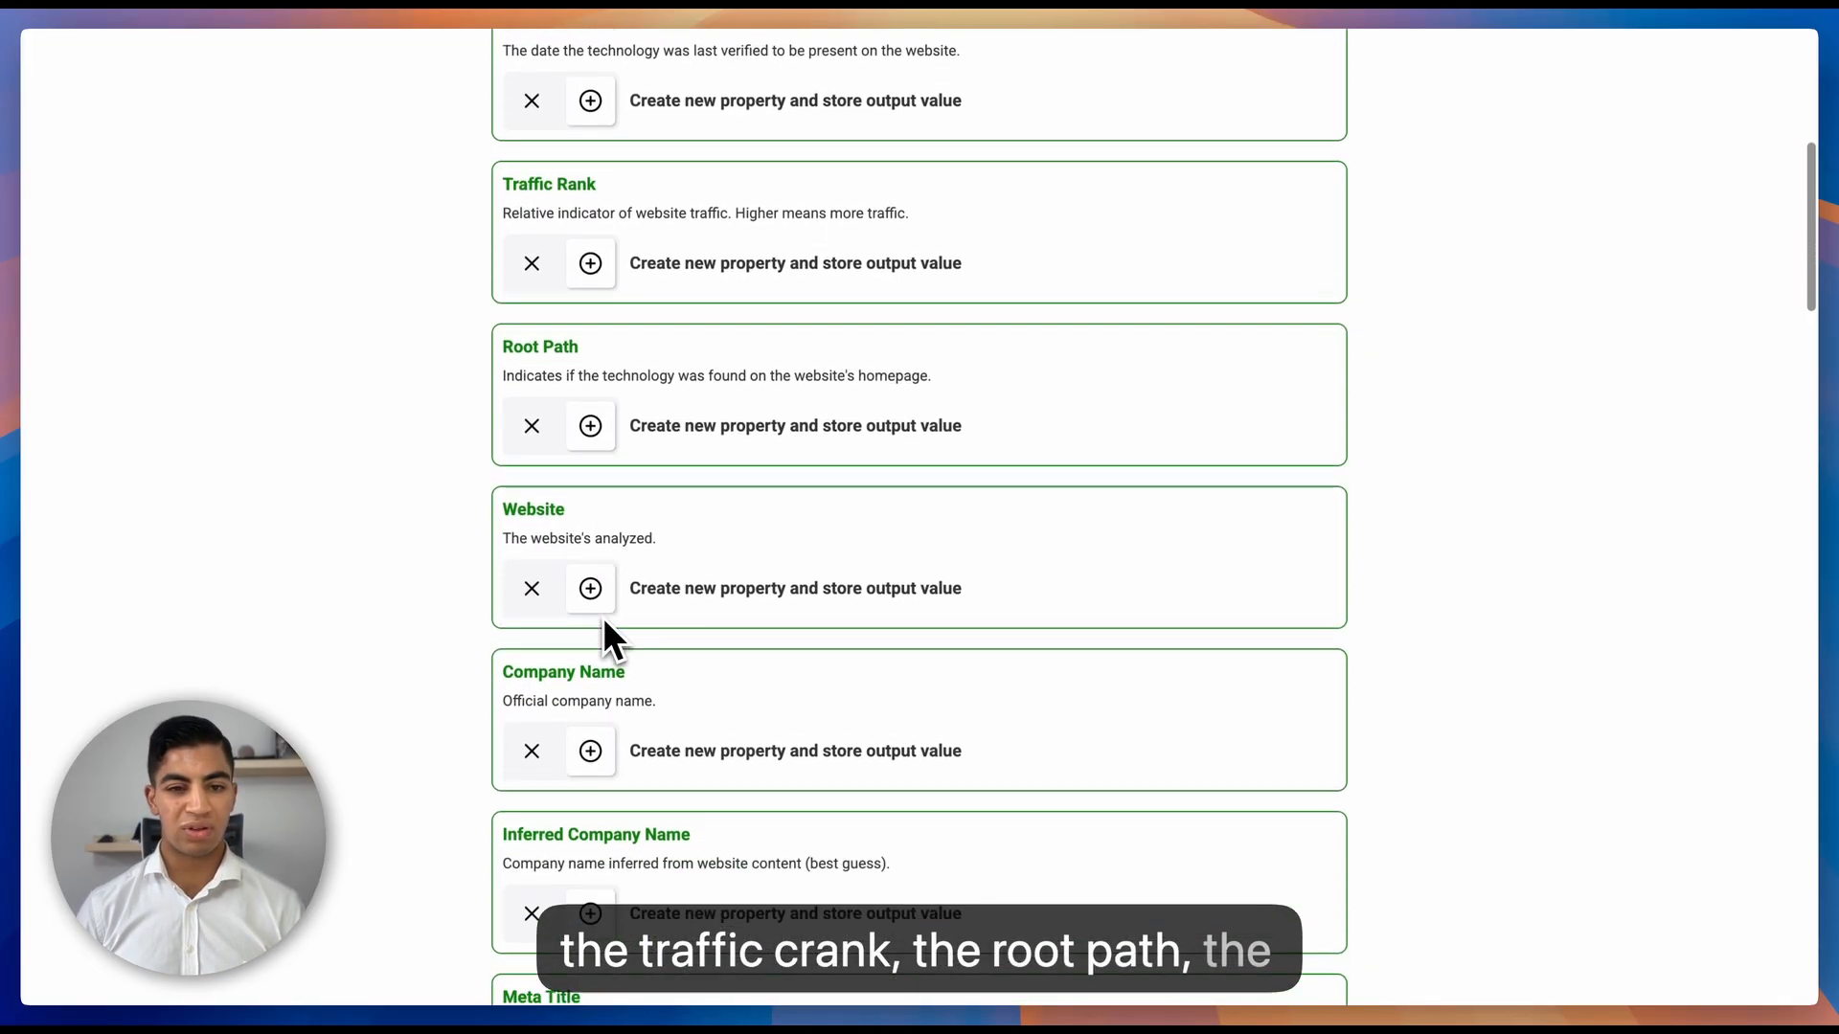
pyautogui.scroll(-5, 602, 620)
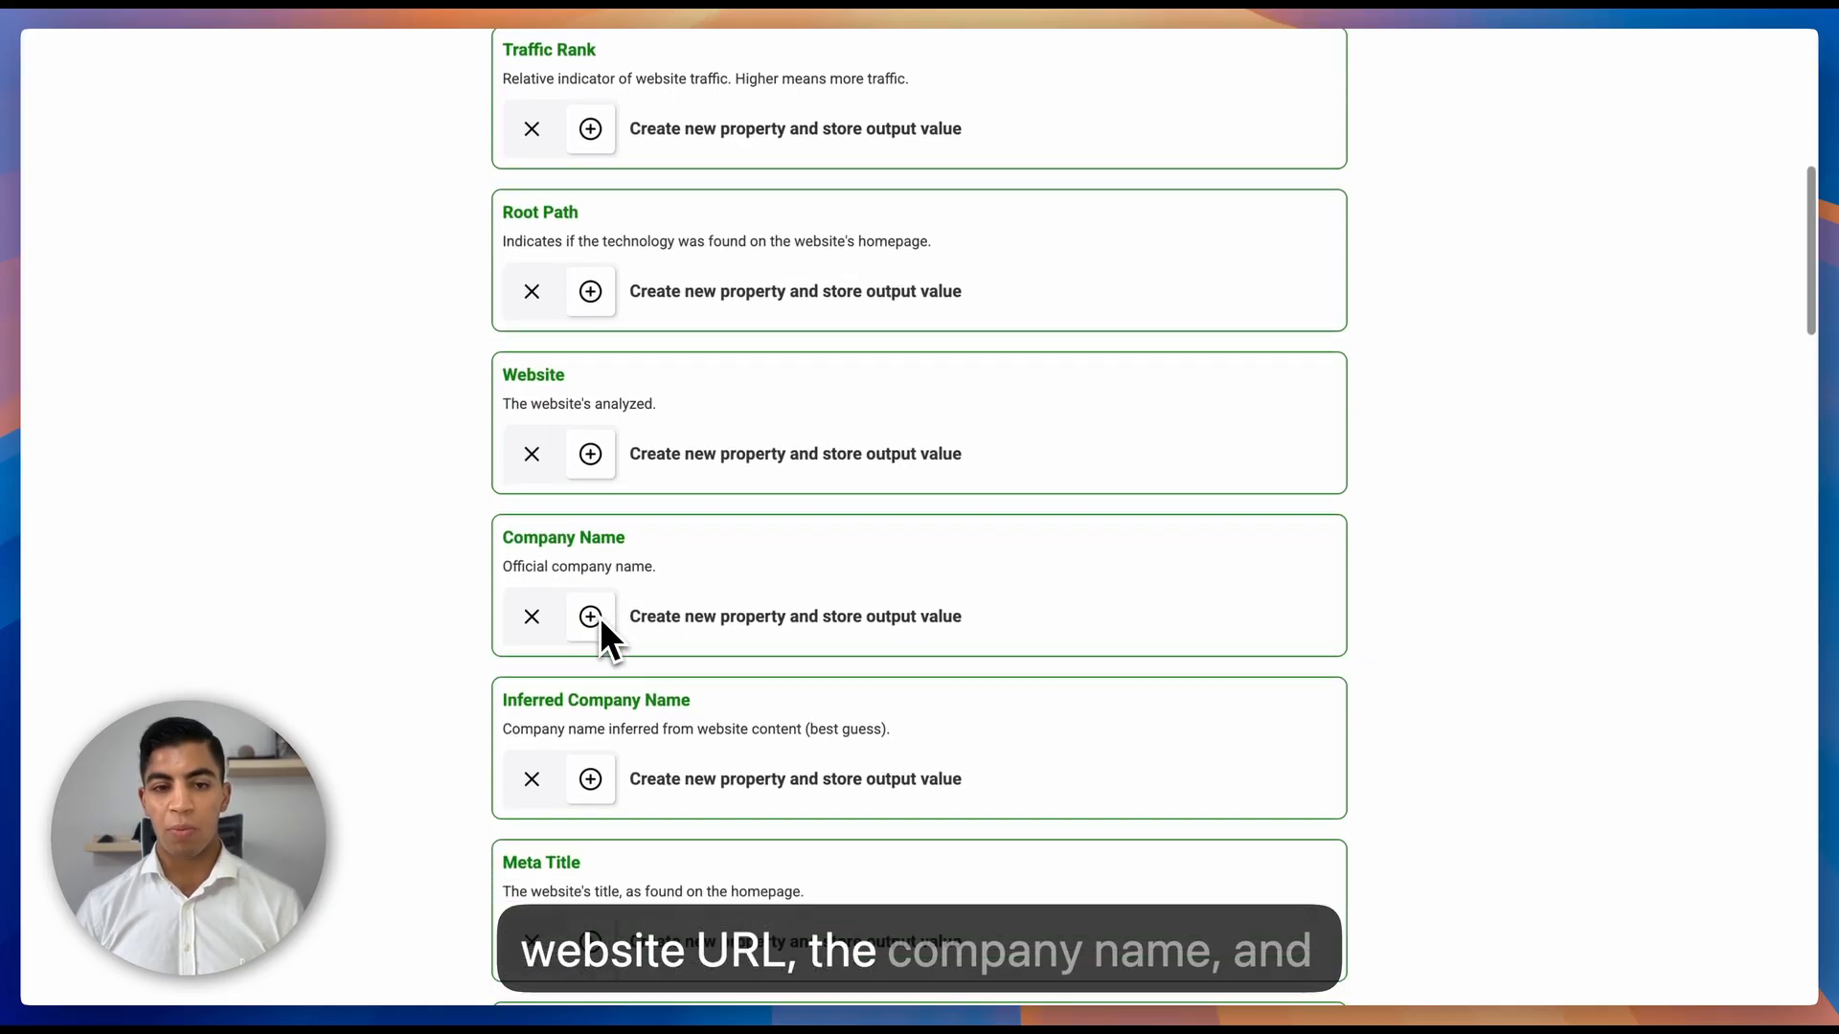
pyautogui.scroll(-20, 598, 619)
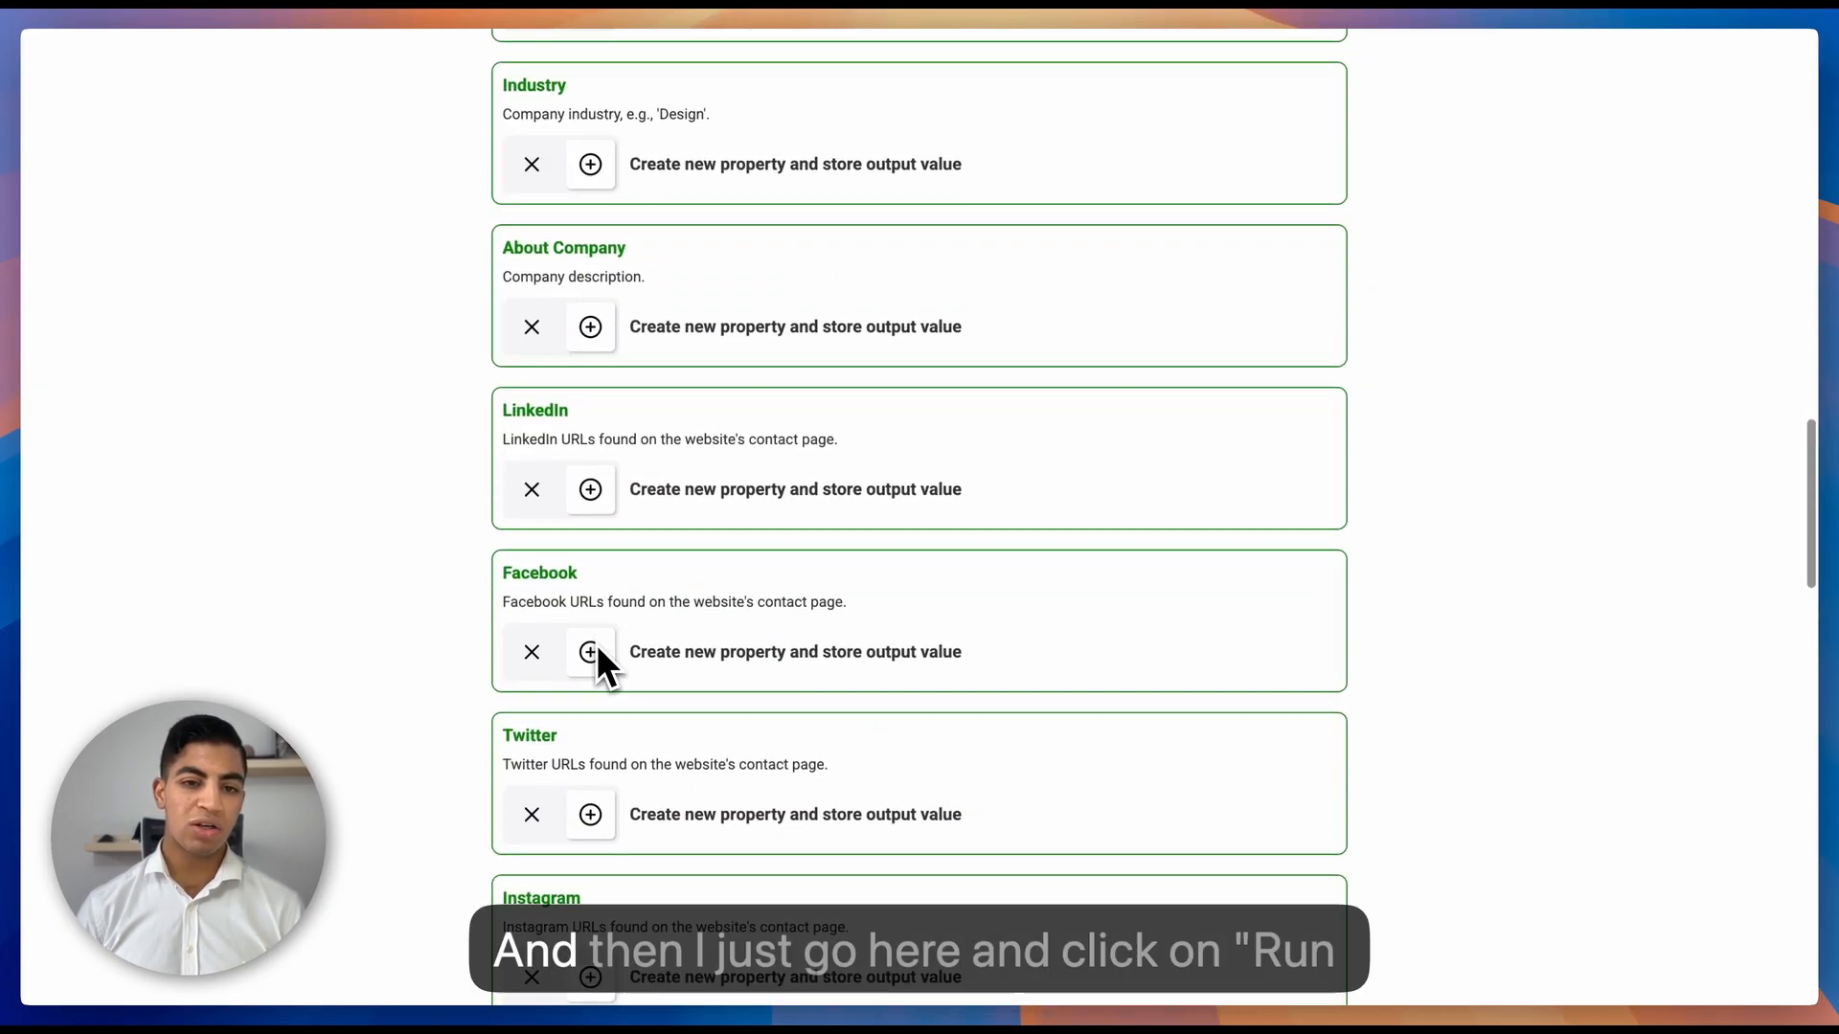
pyautogui.scroll(-20, 849, 752)
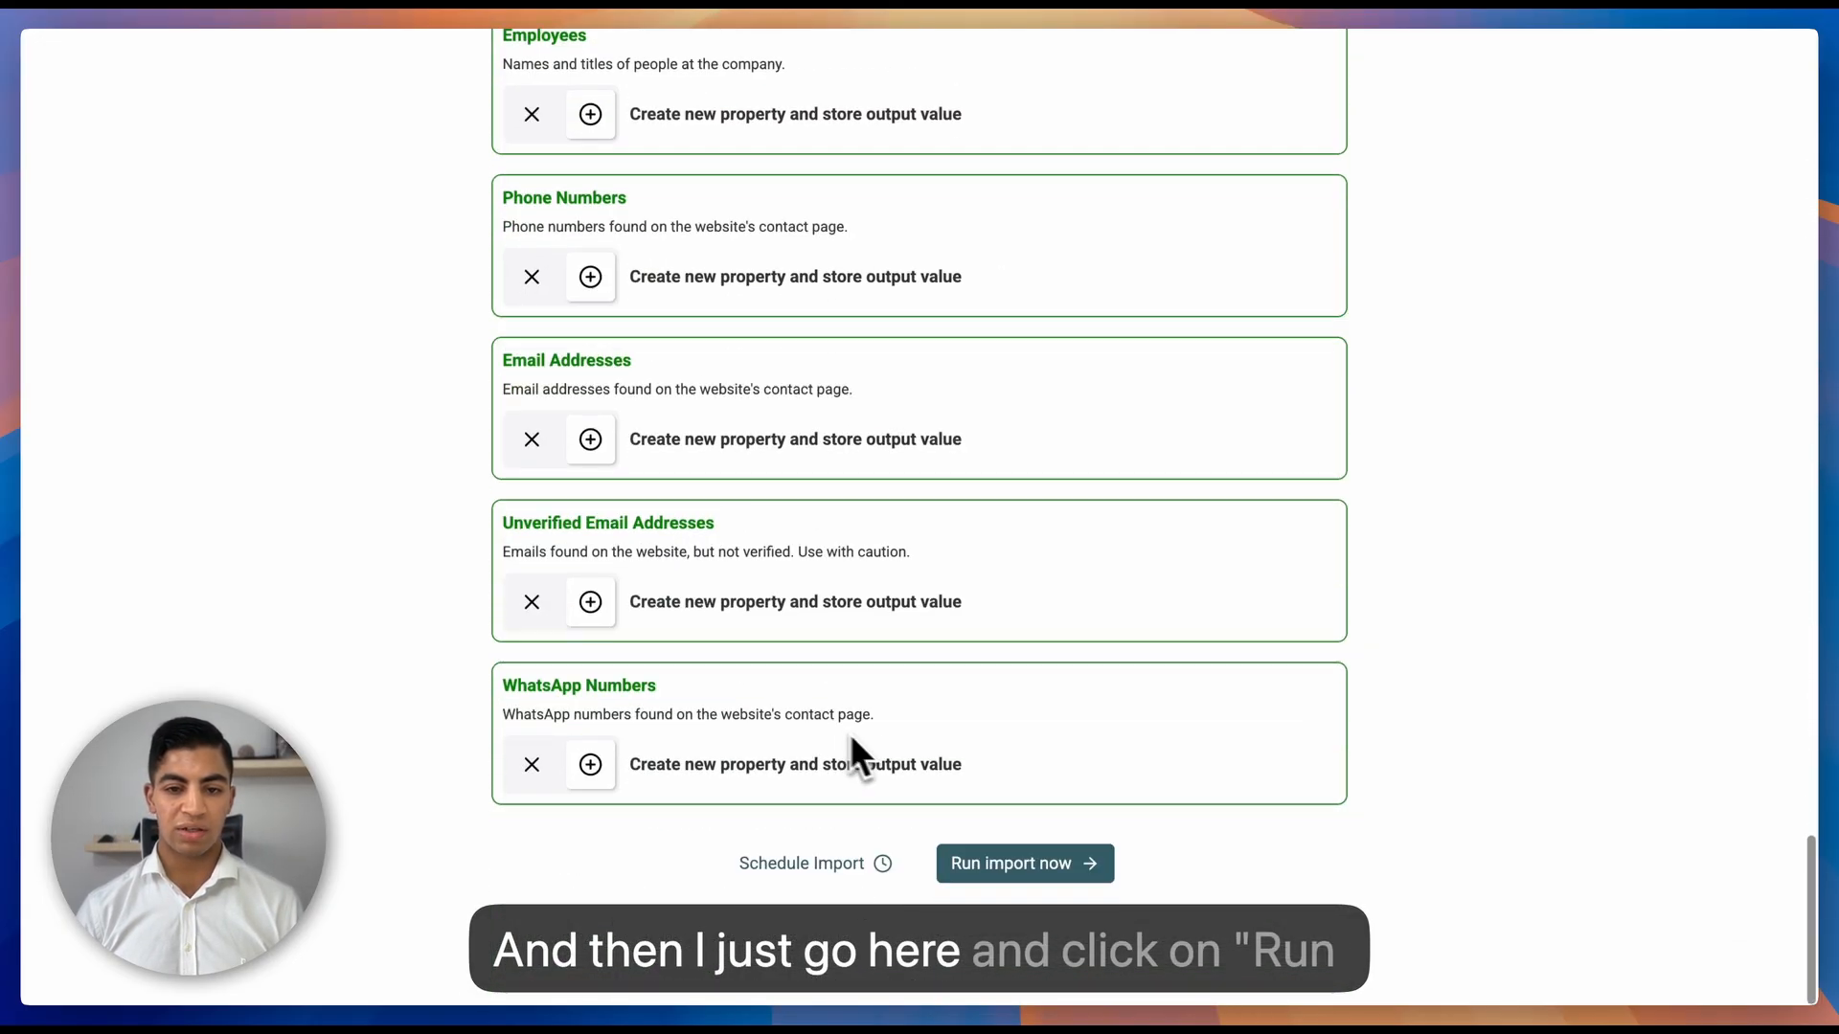
pyautogui.click(1058, 875)
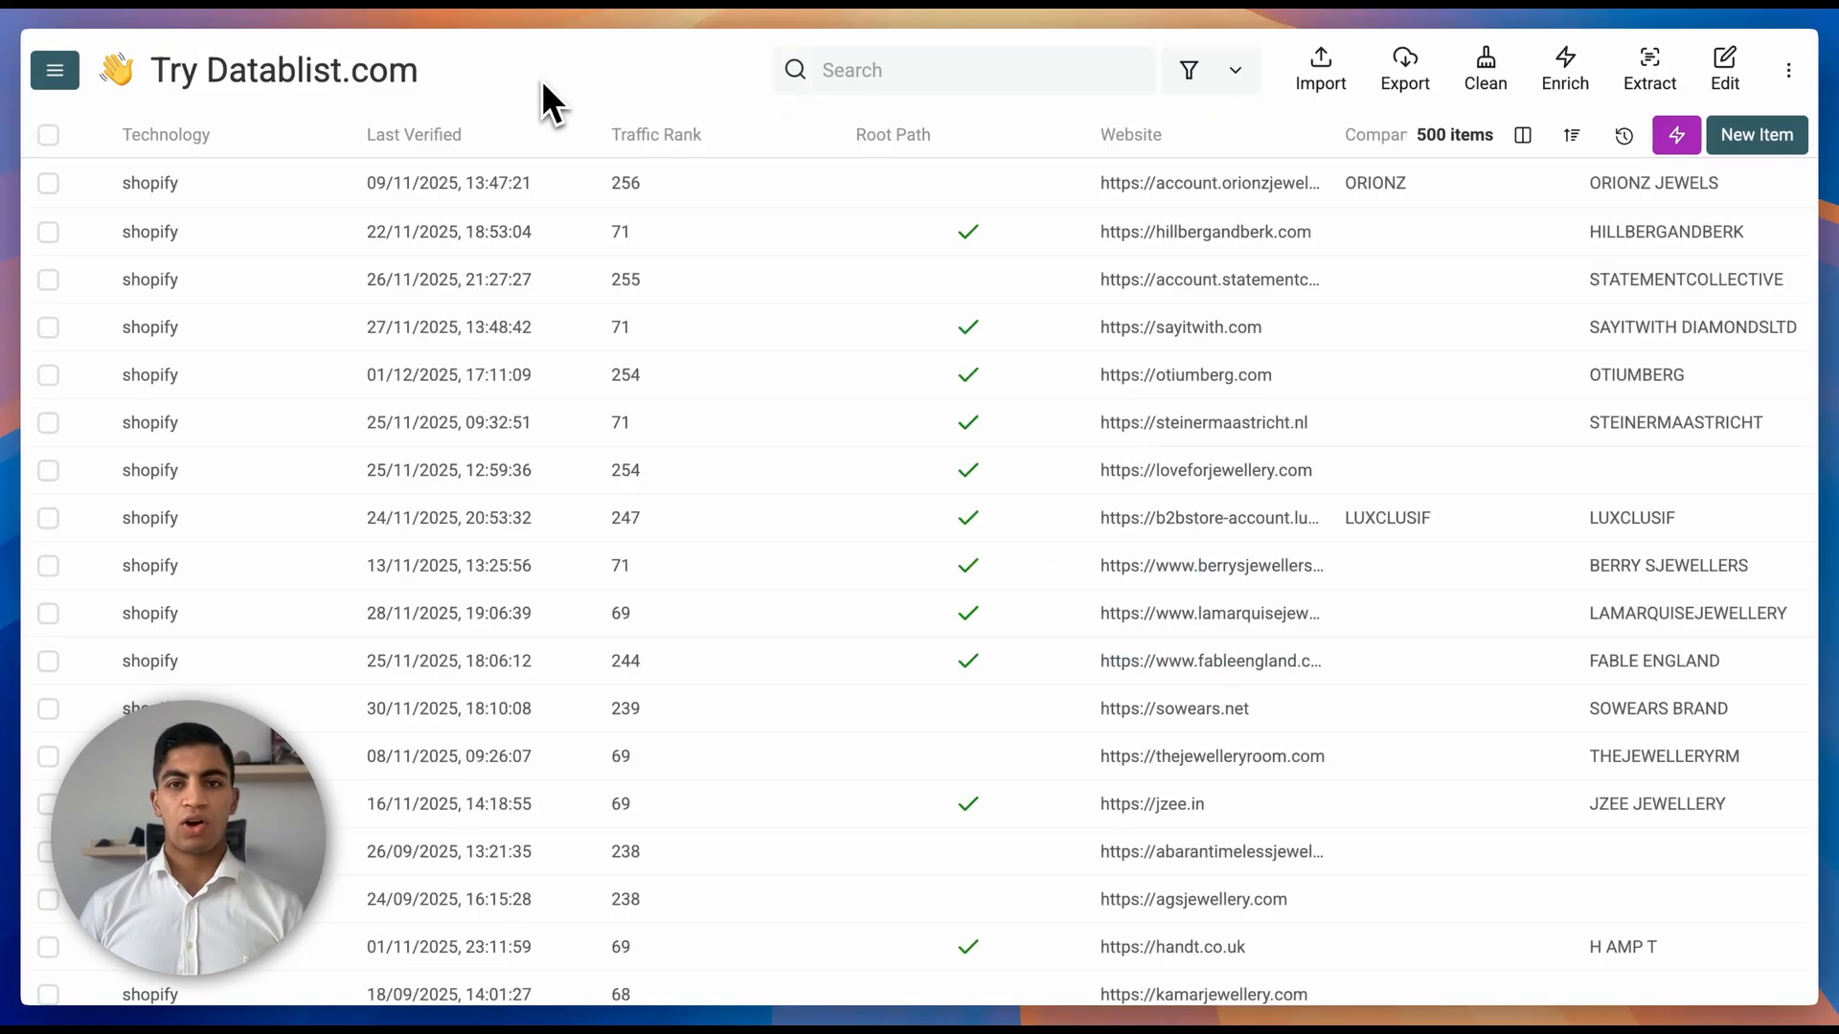
# Look through the imported store rows and check which technology is listed for each one
pyautogui.hscroll(2, 361, 226)
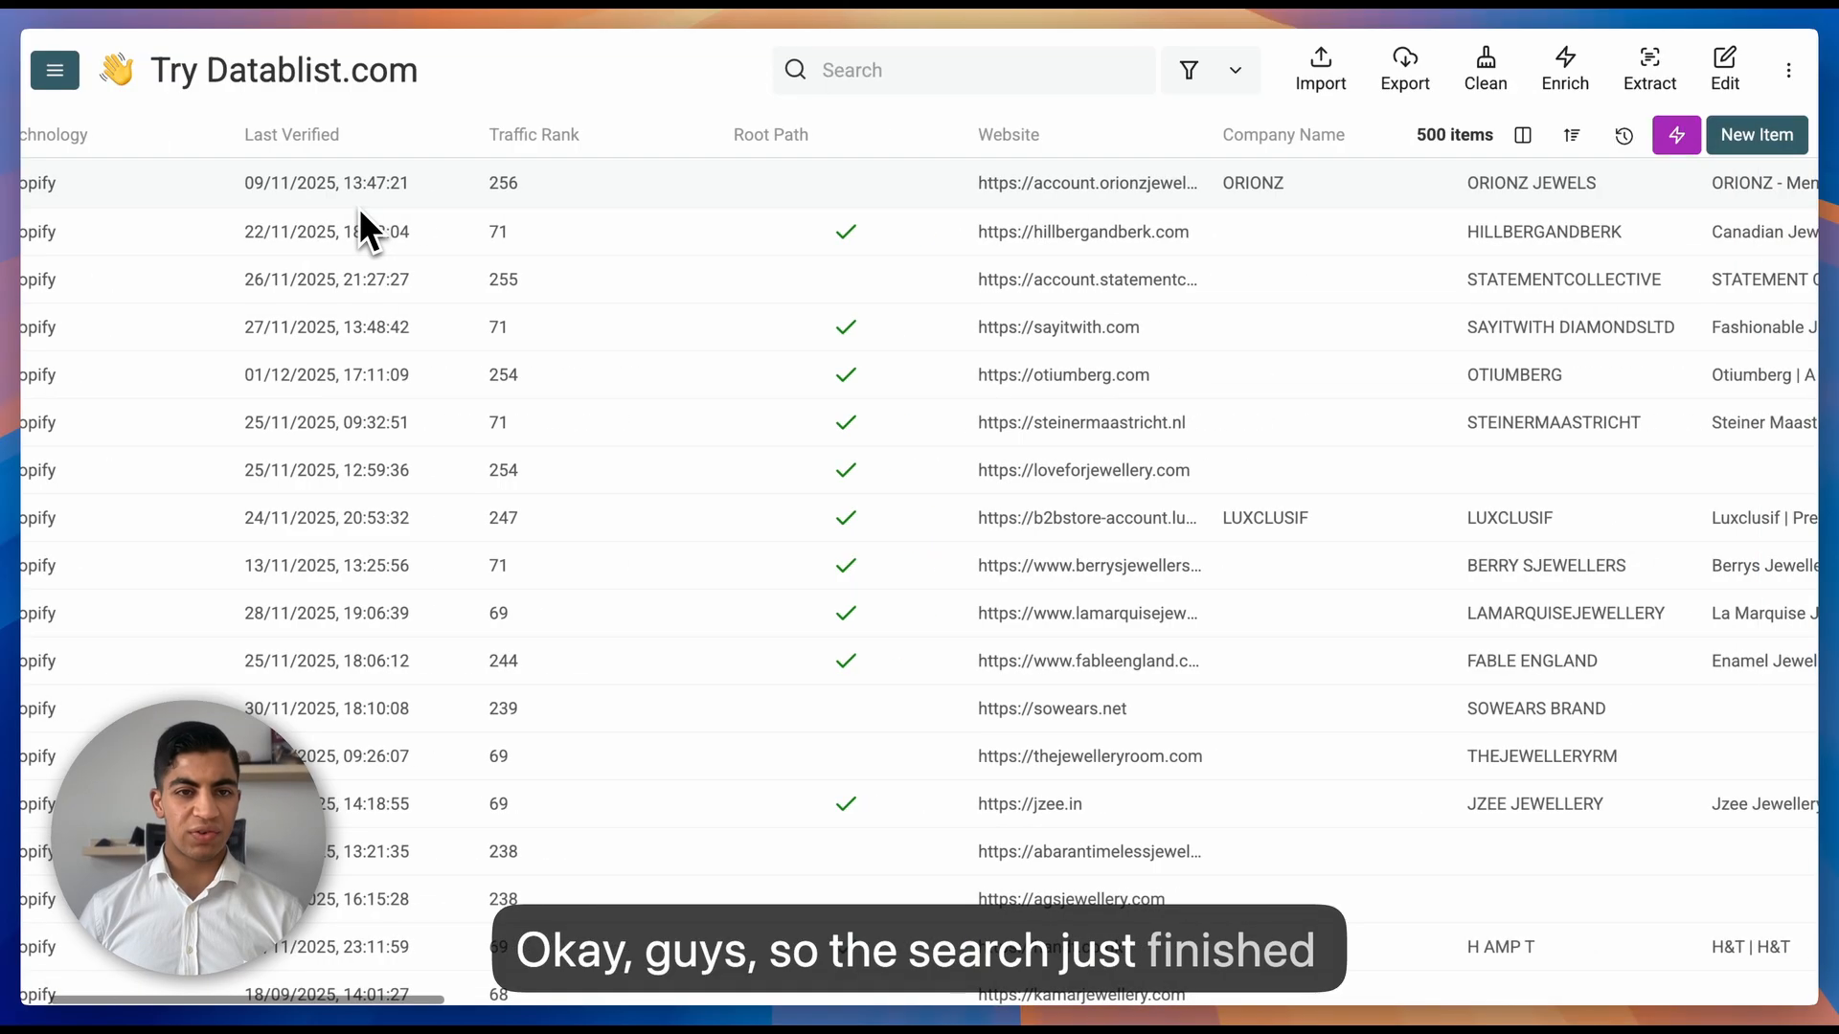
pyautogui.hscroll(-2, 361, 226)
pyautogui.scroll(-1, 371, 407)
pyautogui.scroll(-15, 373, 417)
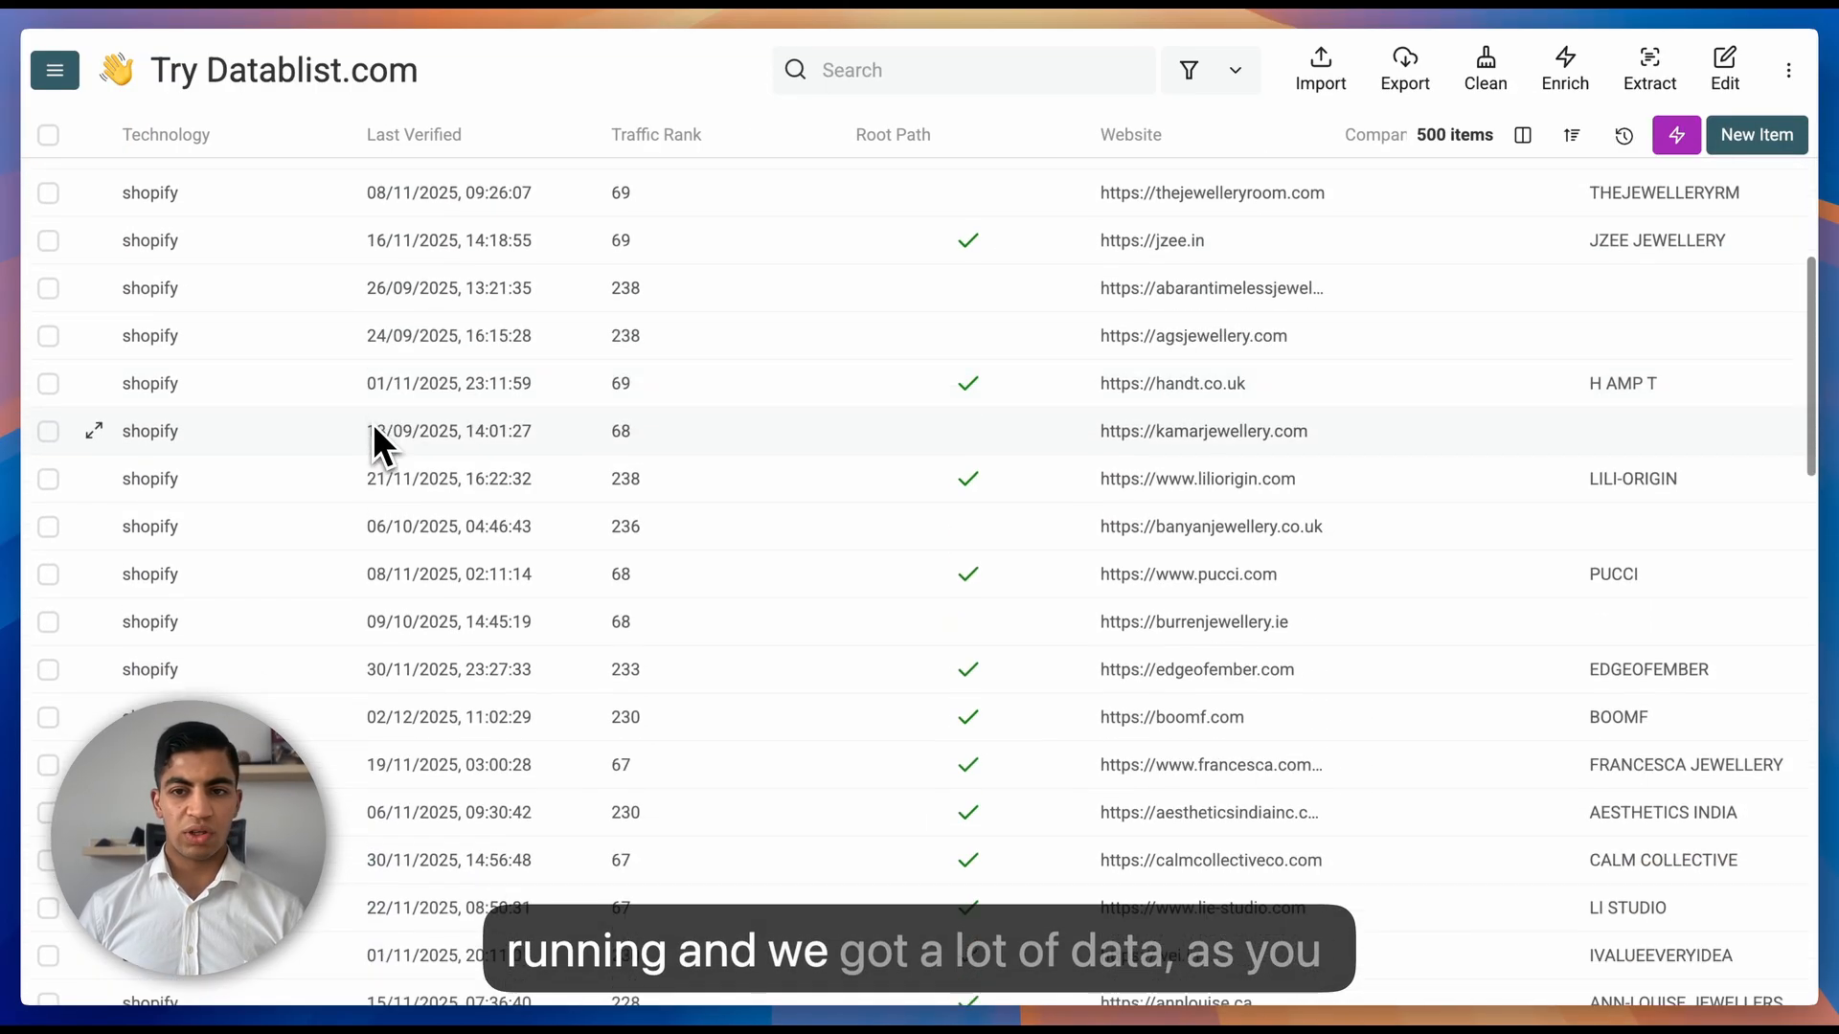
pyautogui.scroll(20, 372, 424)
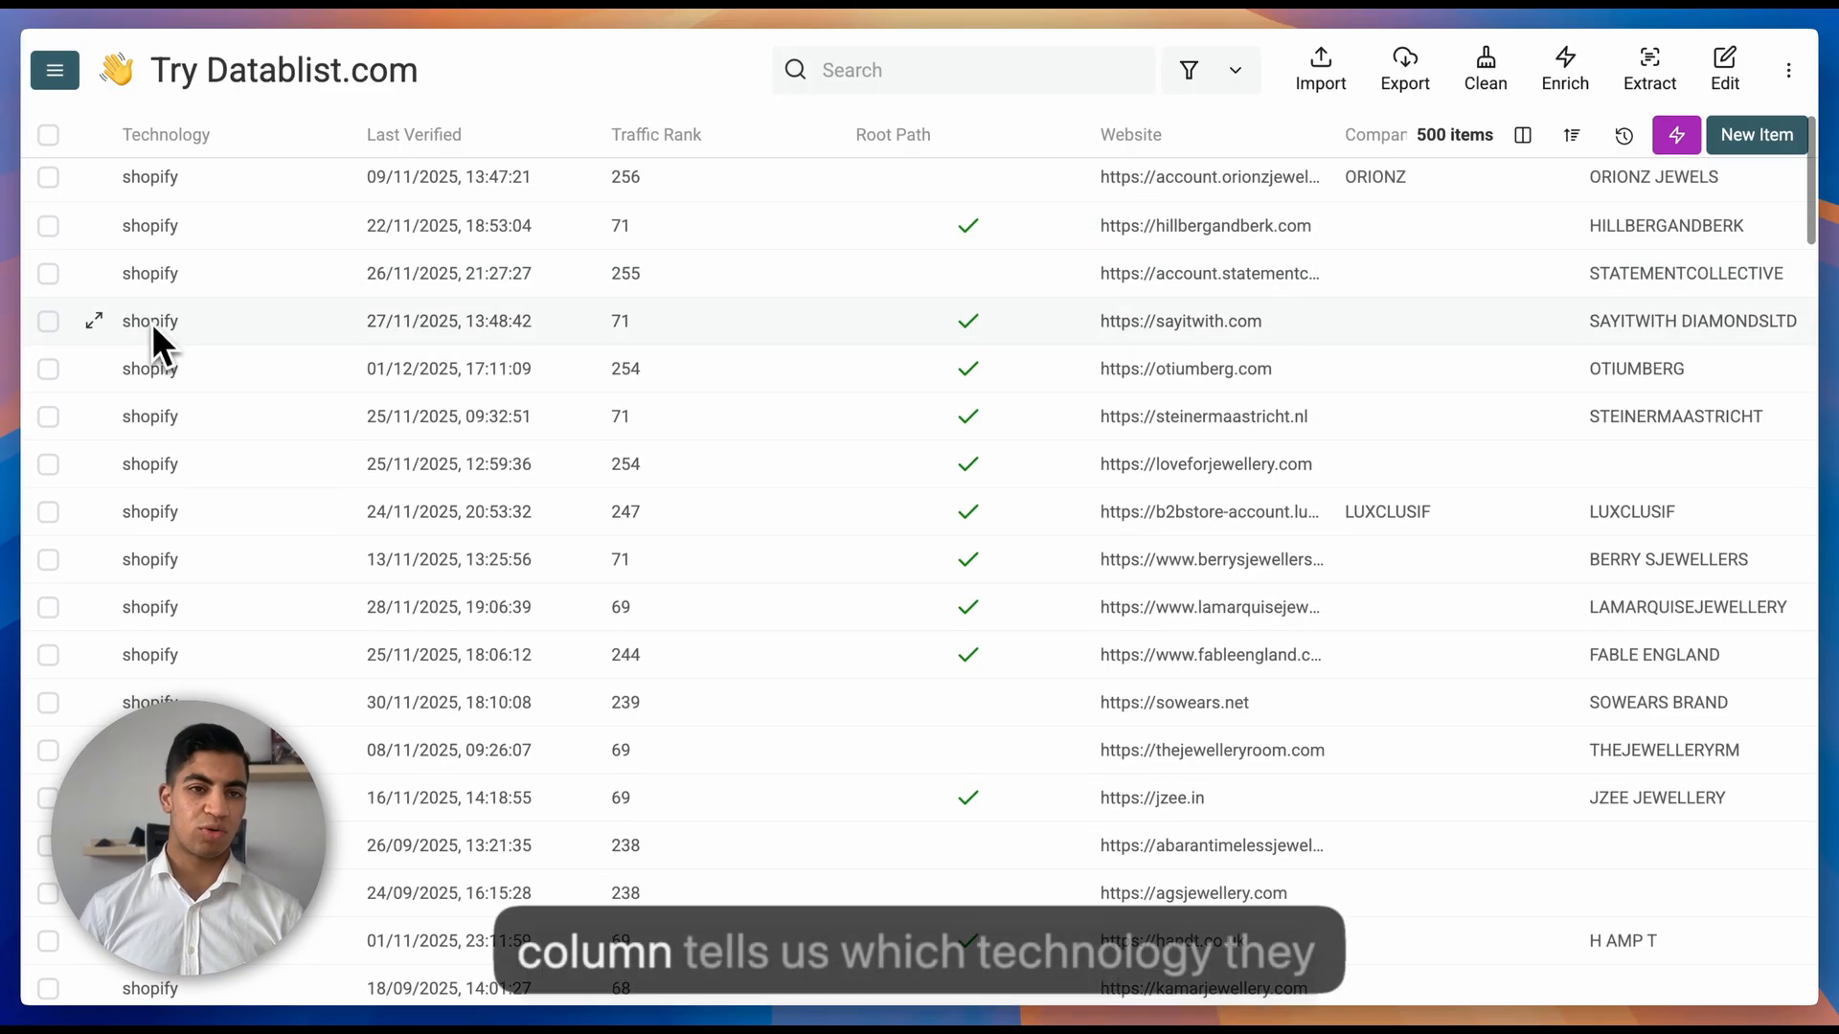
pyautogui.scroll(-1, 154, 288)
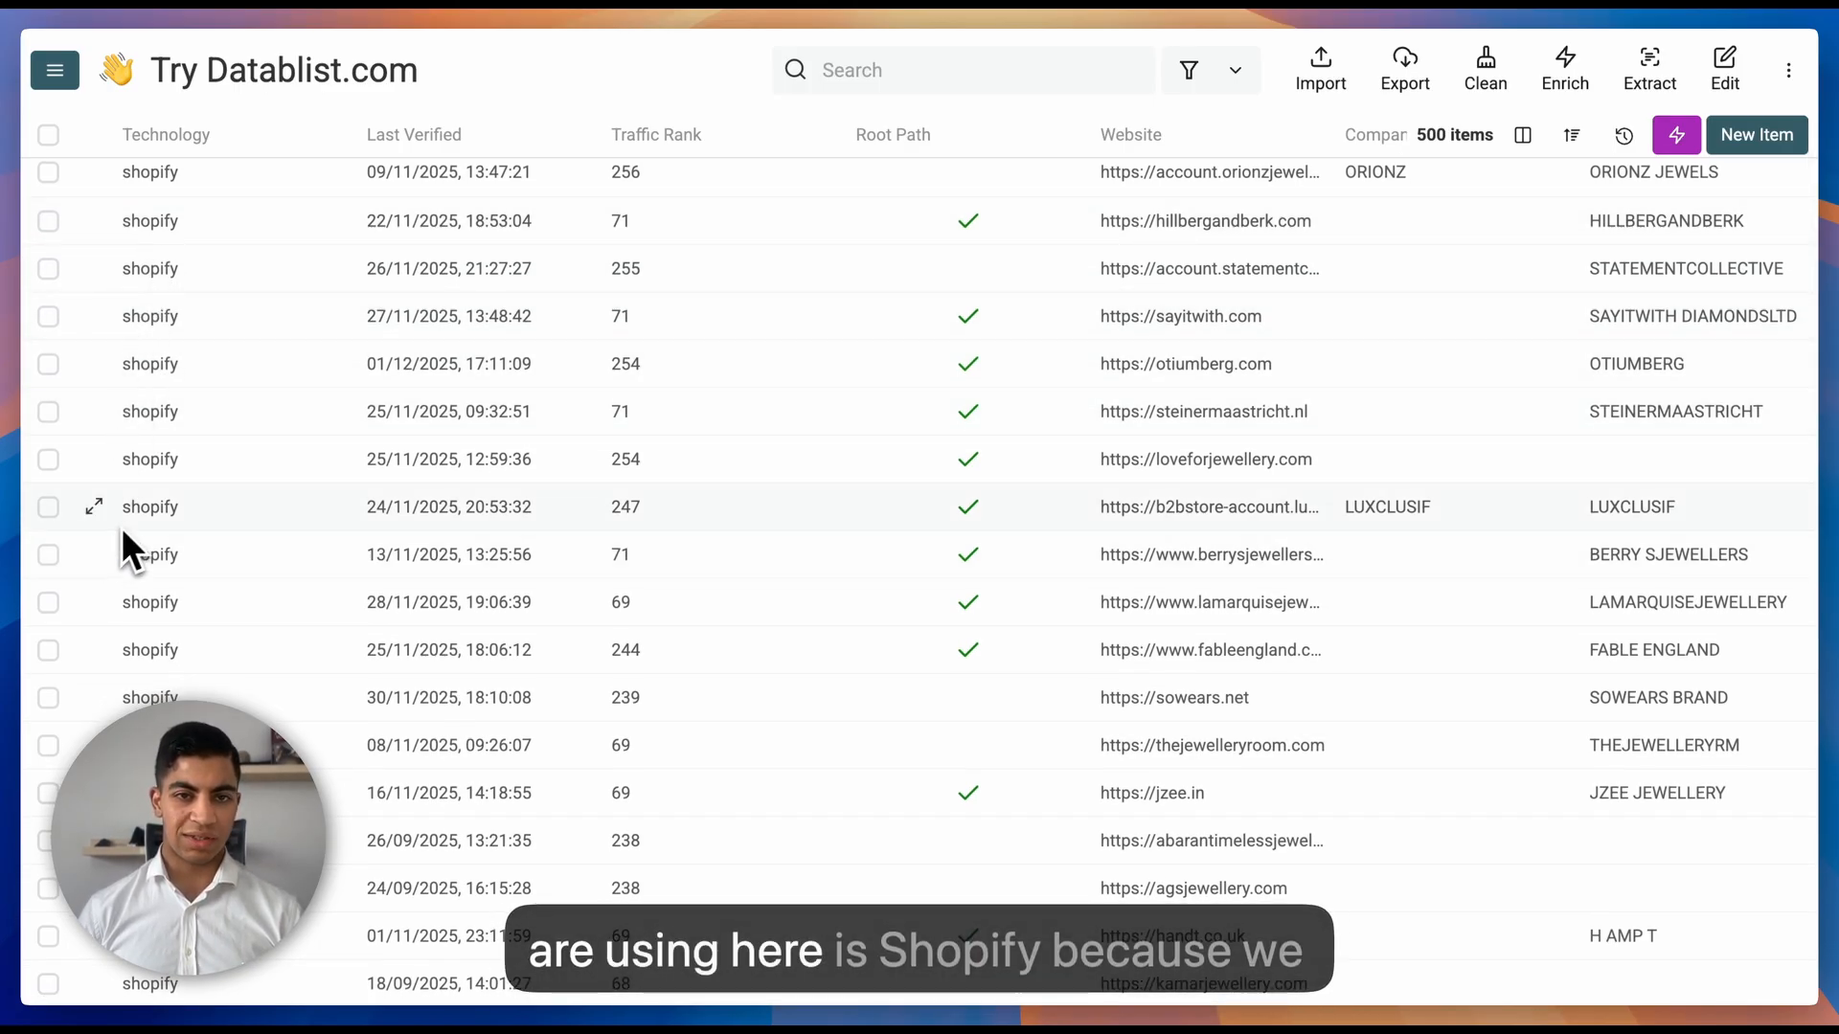
pyautogui.scroll(1, 125, 529)
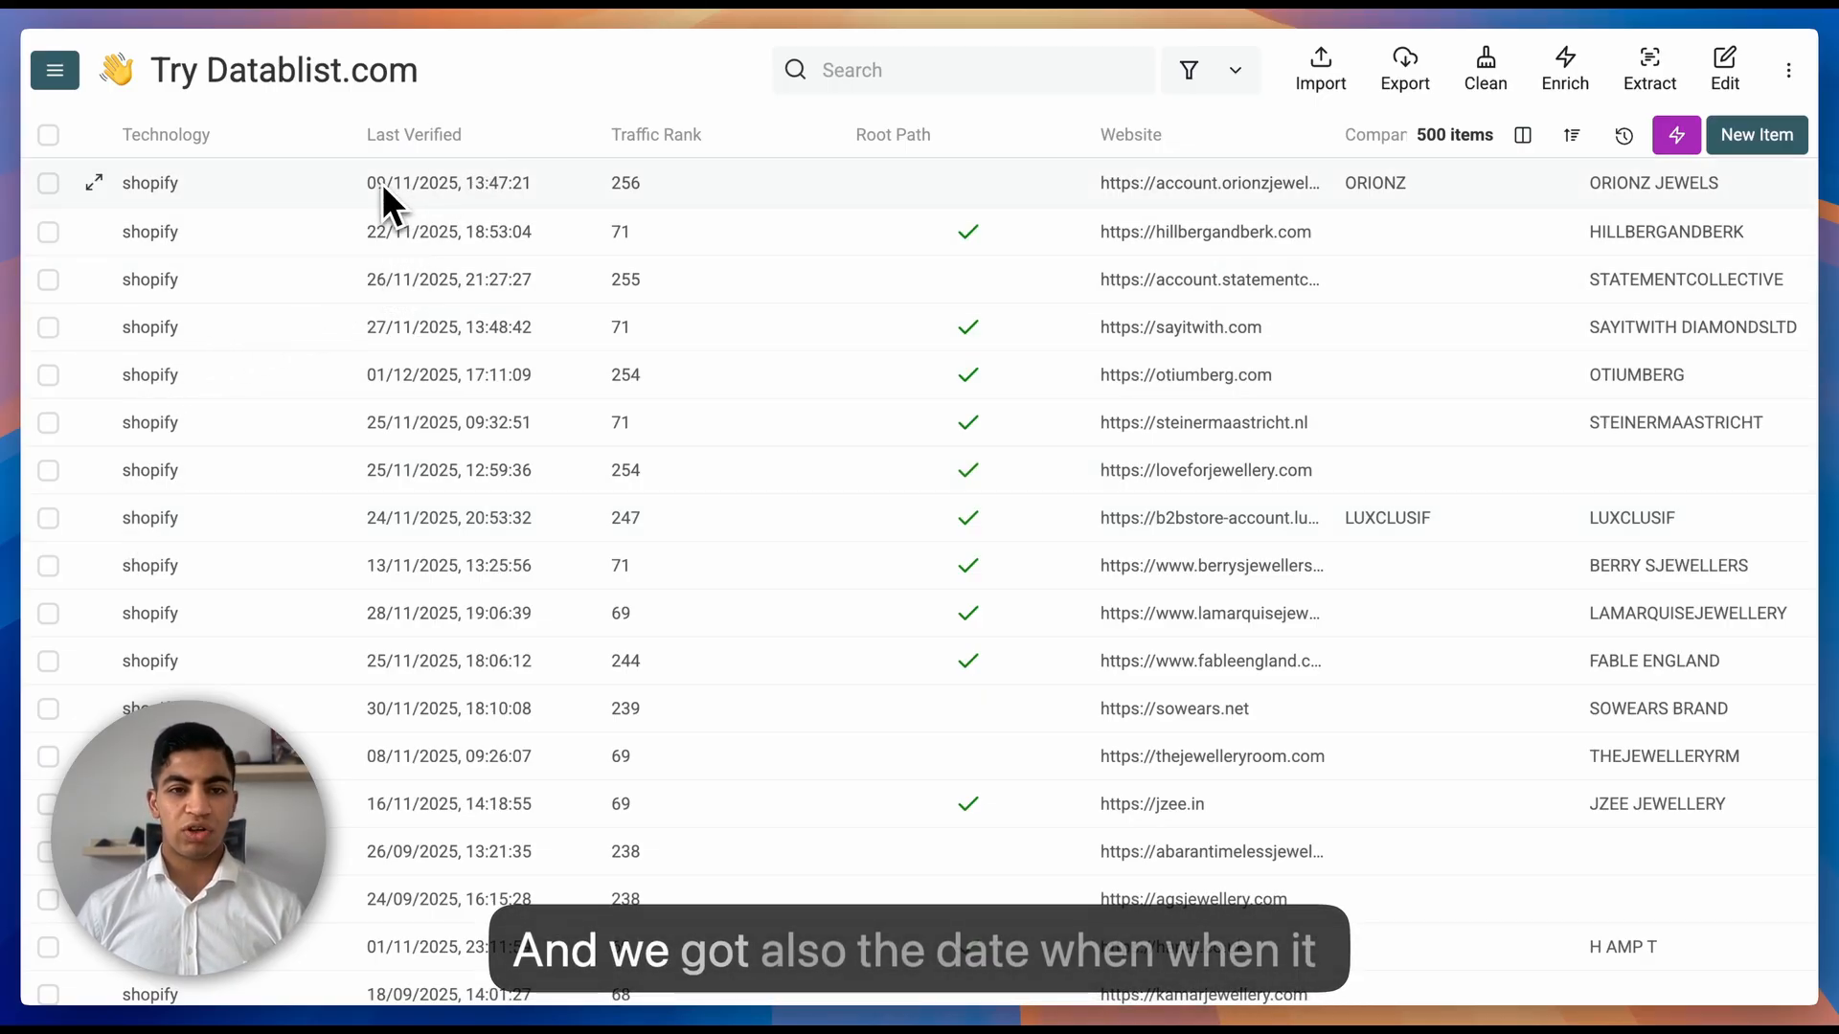
# Examine the Last Verified, Traffic Rank, Root Path, Website and company name columns of the imported stores
pyautogui.hscroll(2, 673, 193)
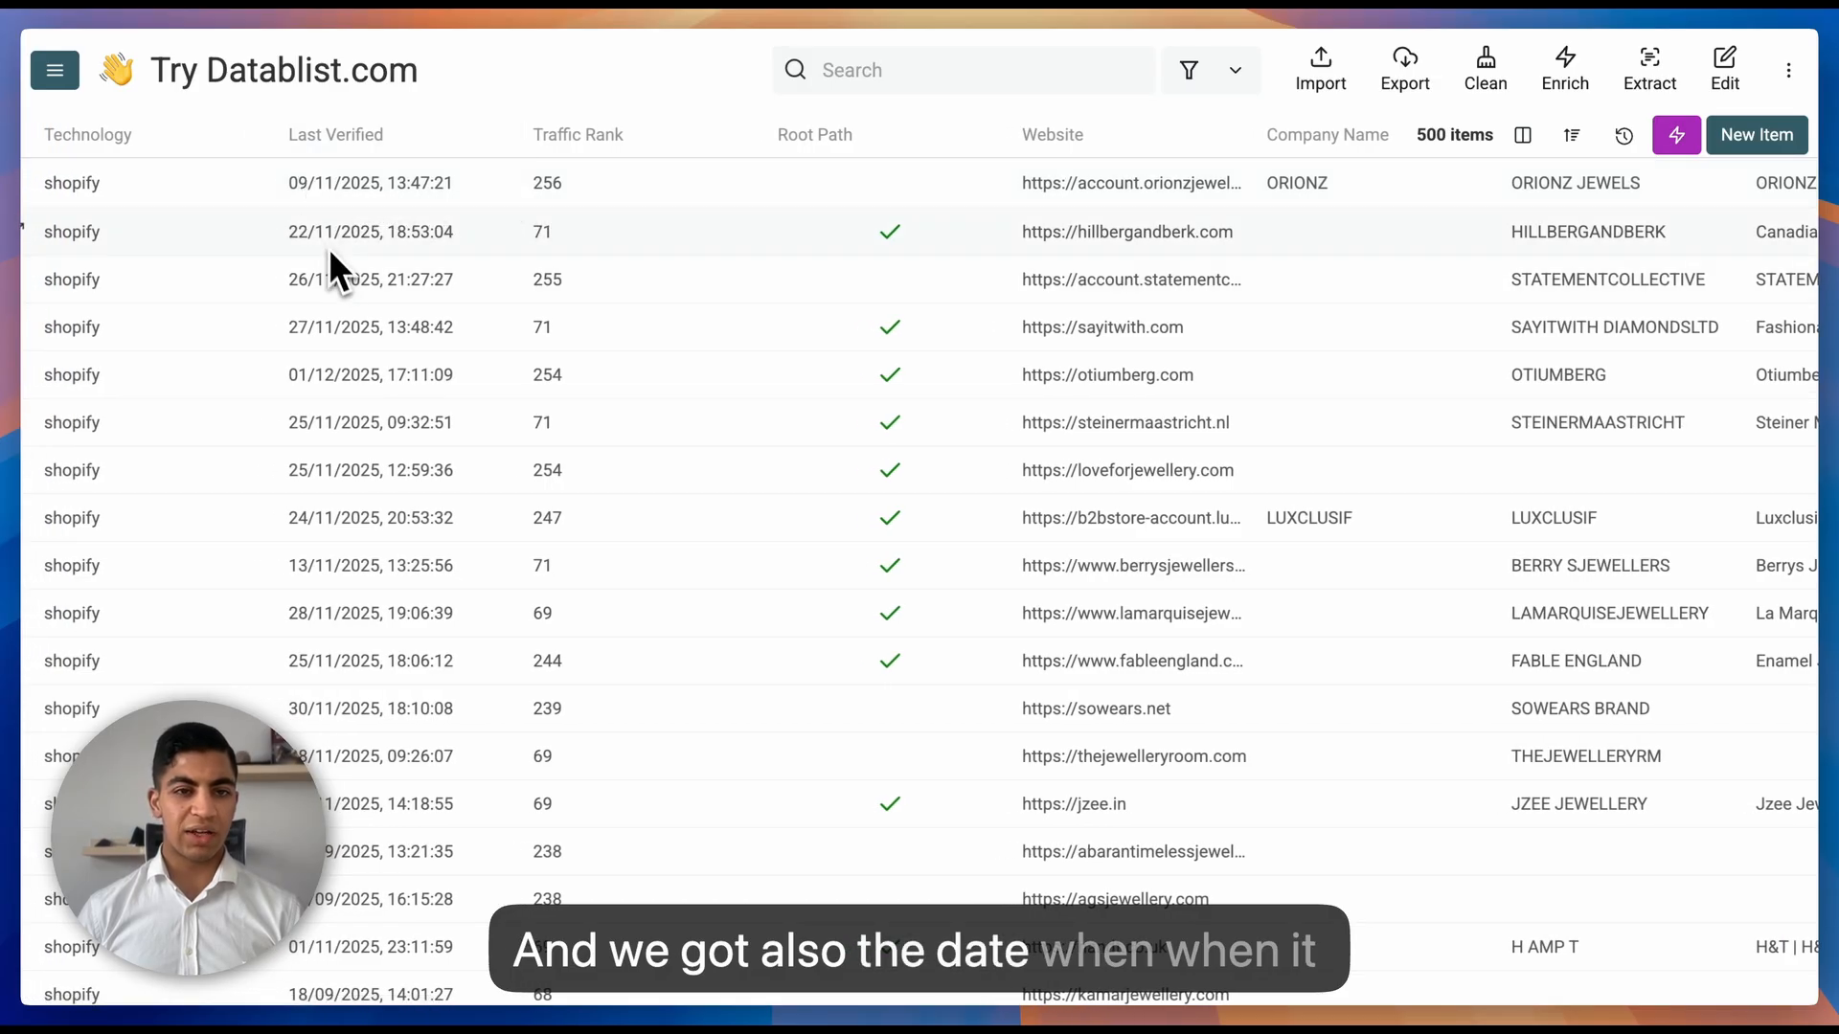
pyautogui.hscroll(1, 354, 240)
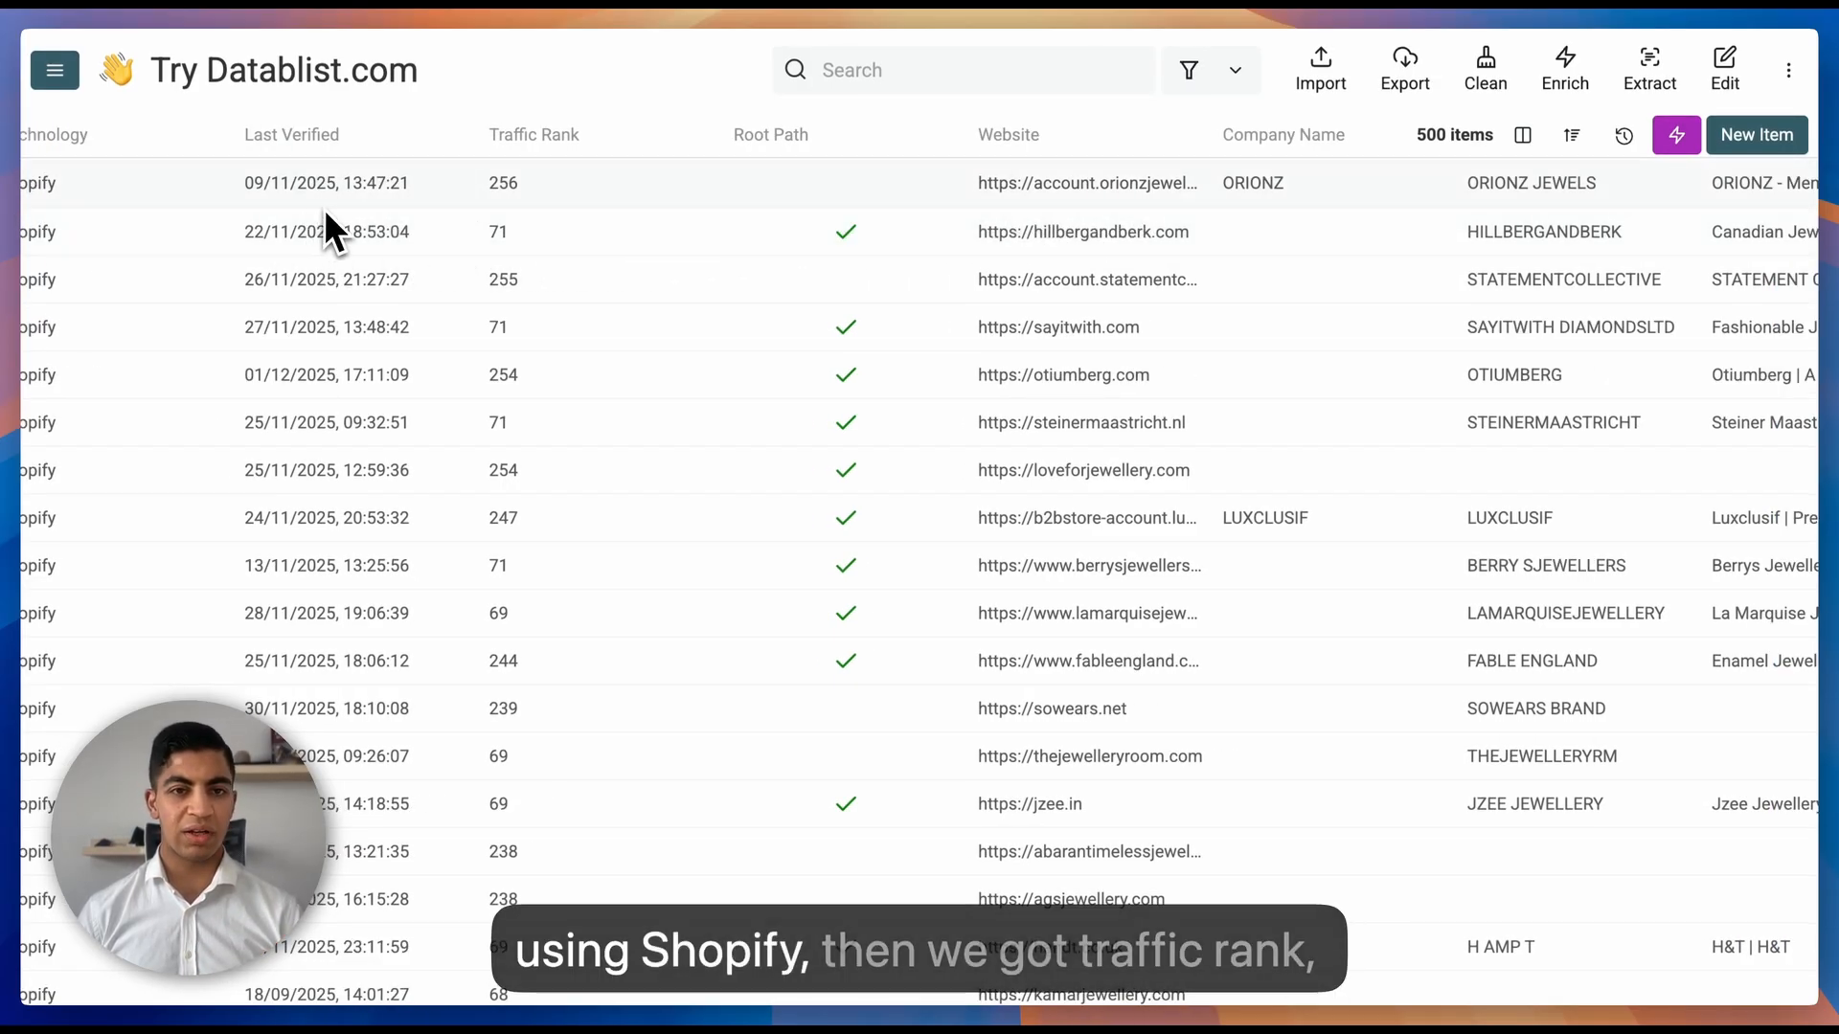
pyautogui.hscroll(1, 325, 212)
pyautogui.hscroll(6, 563, 321)
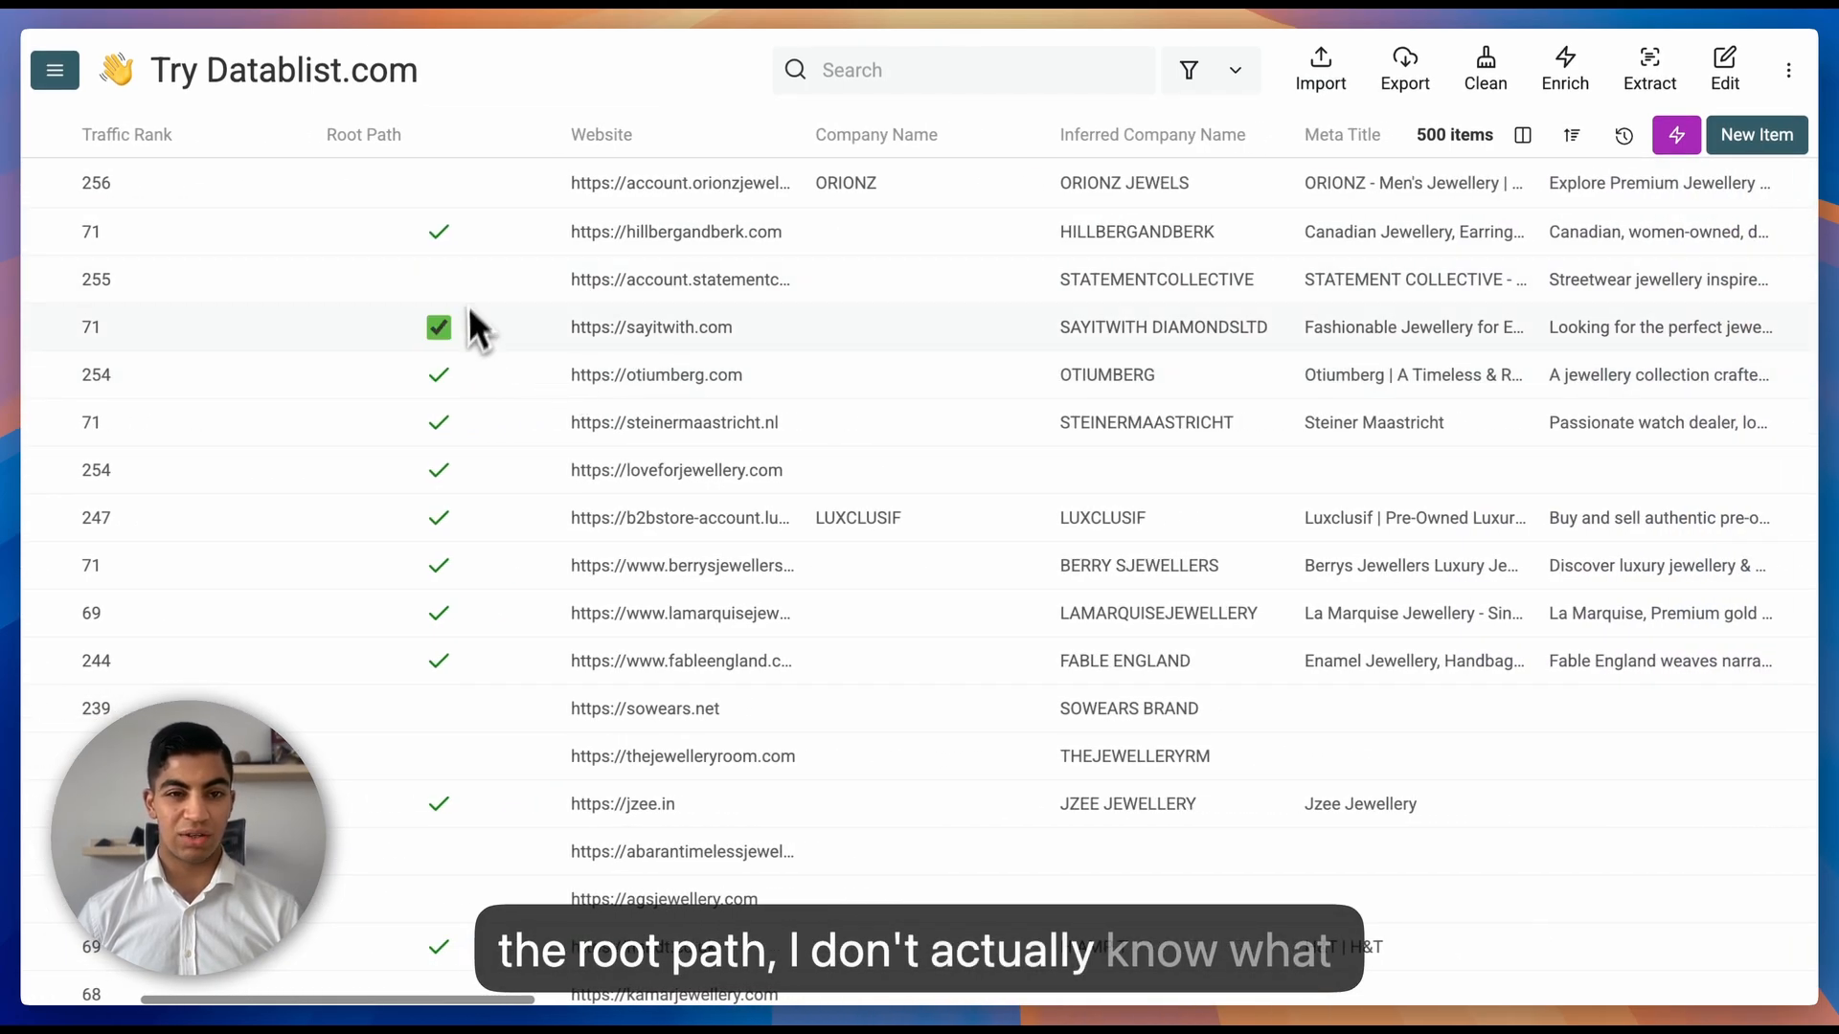
pyautogui.hscroll(2, 454, 361)
pyautogui.hscroll(5, 700, 322)
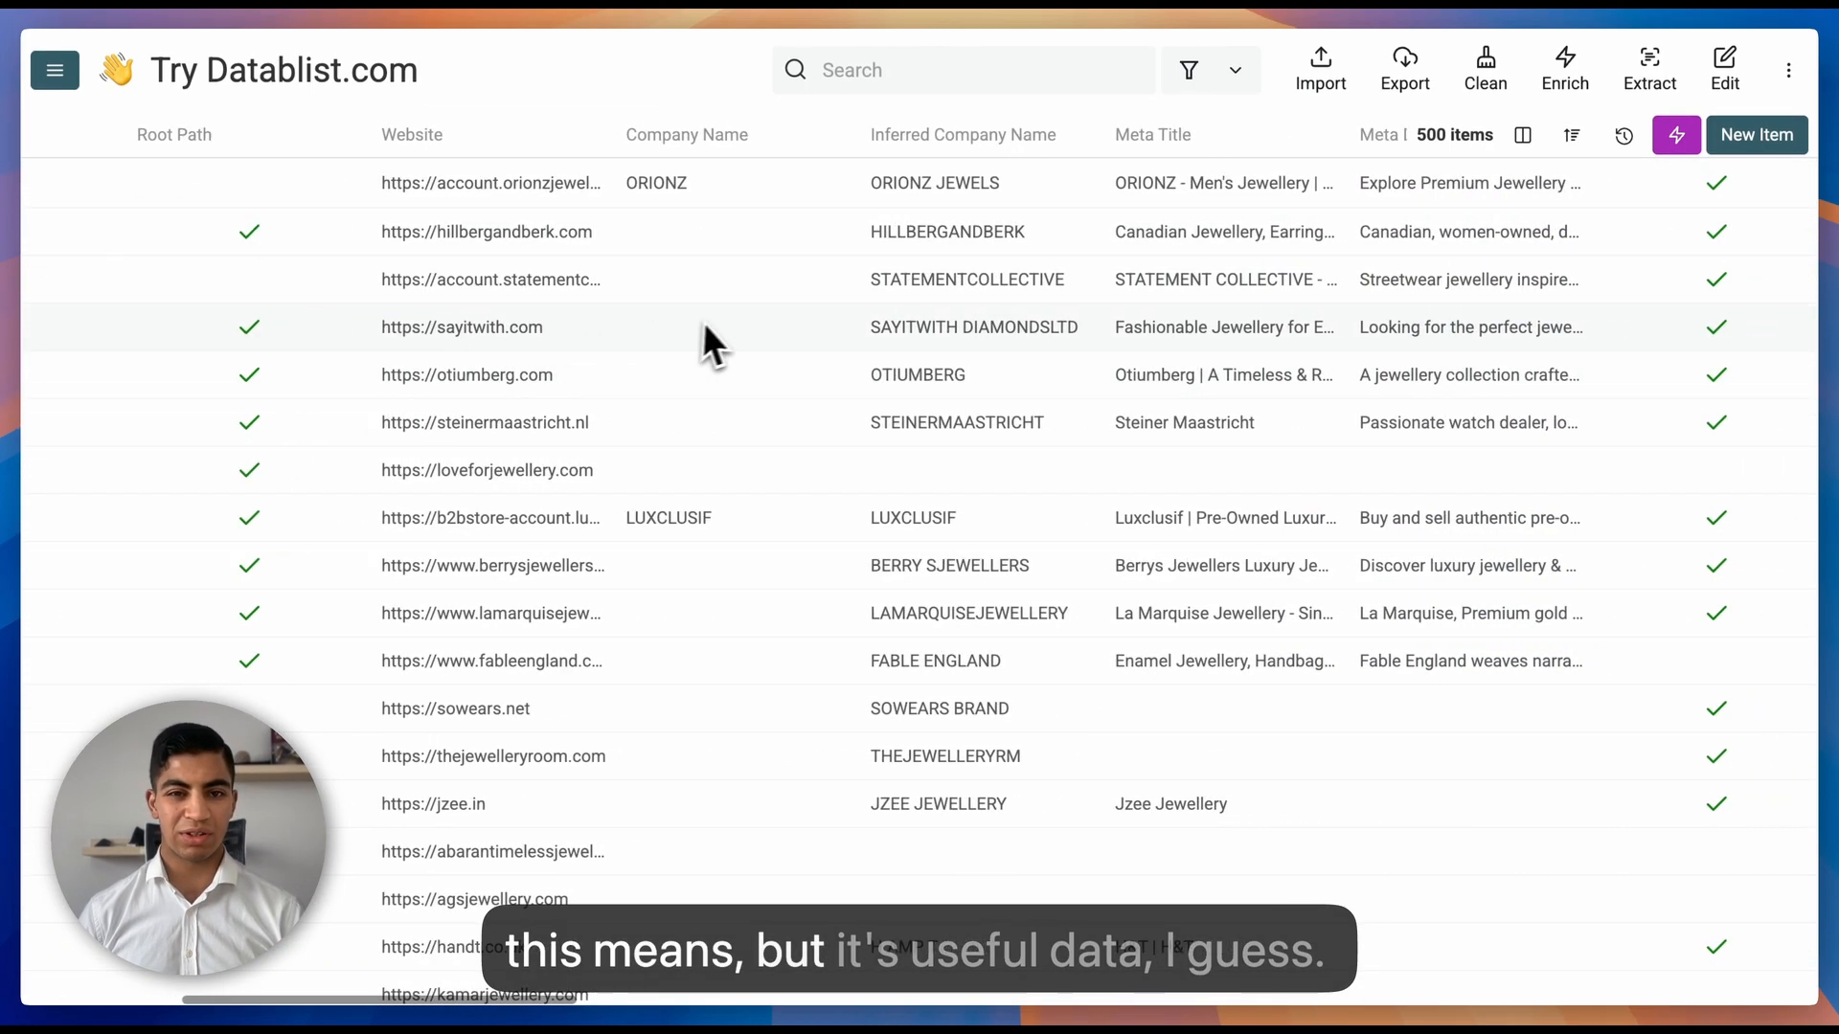
pyautogui.hscroll(4, 657, 316)
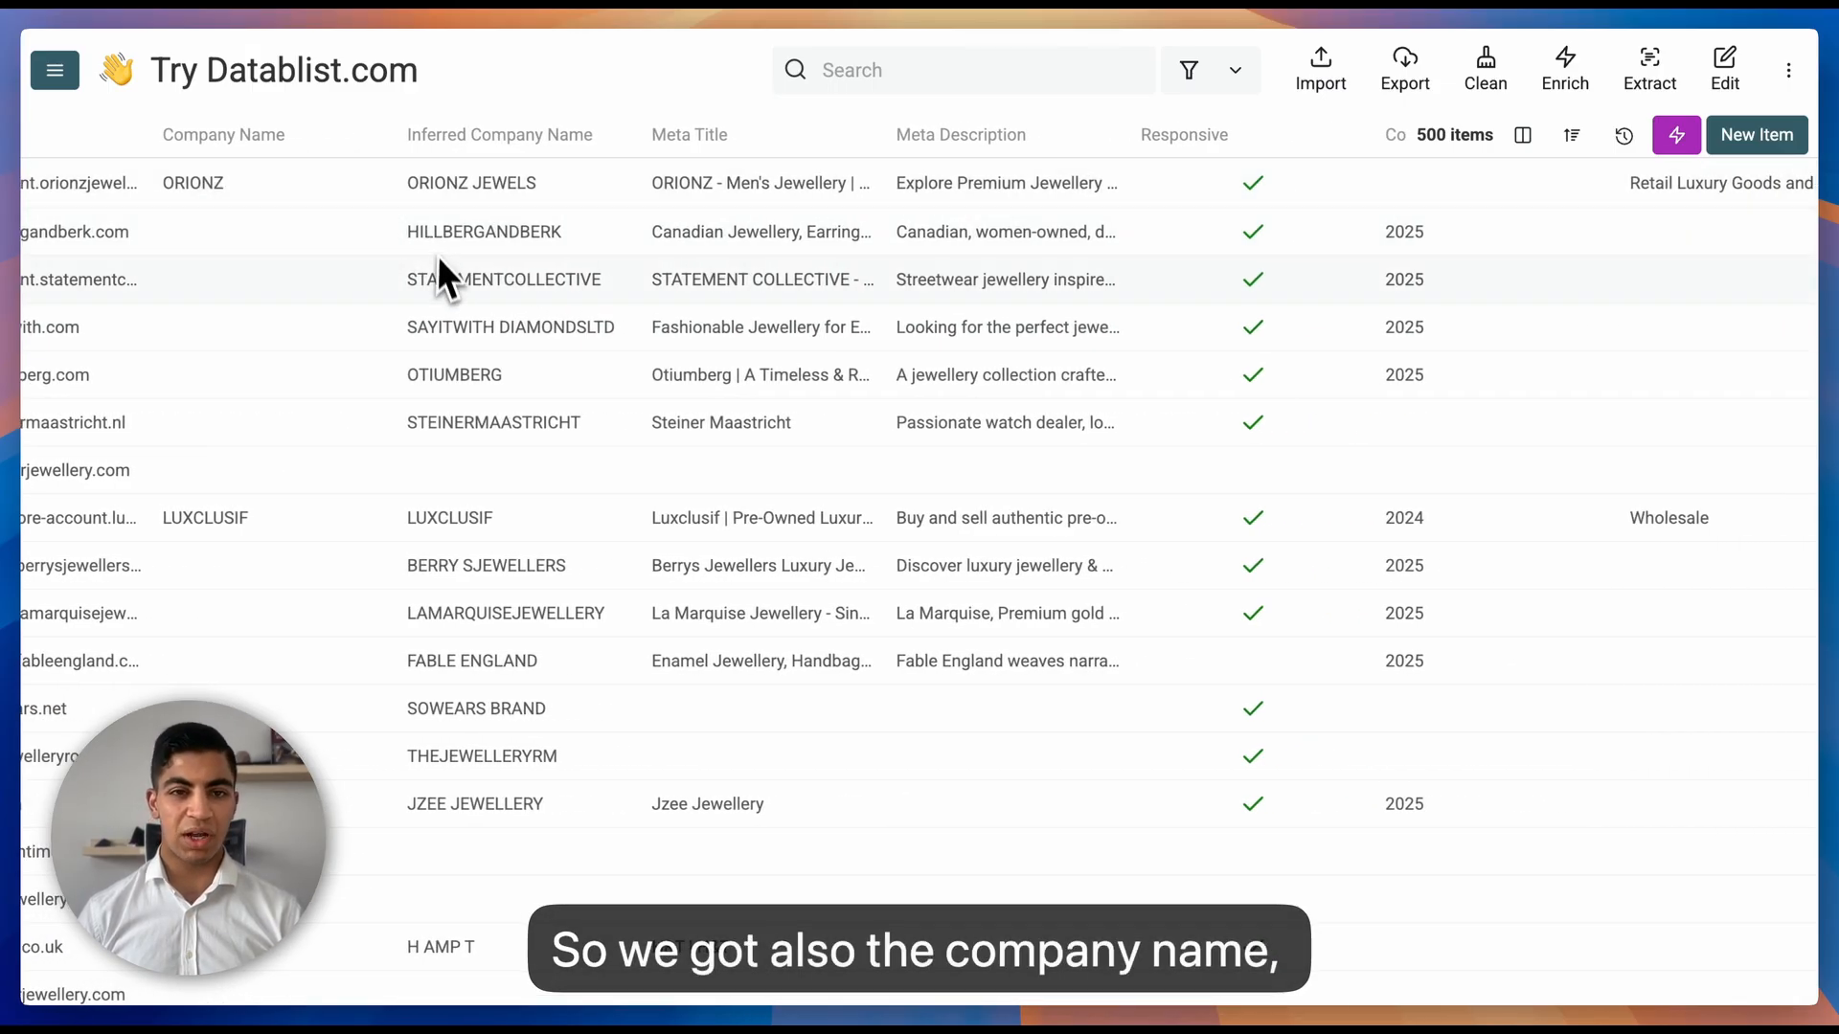
# Check which websites are responsive, and examine the remaining company columns such as locations, company size and founded year
pyautogui.hscroll(3, 476, 240)
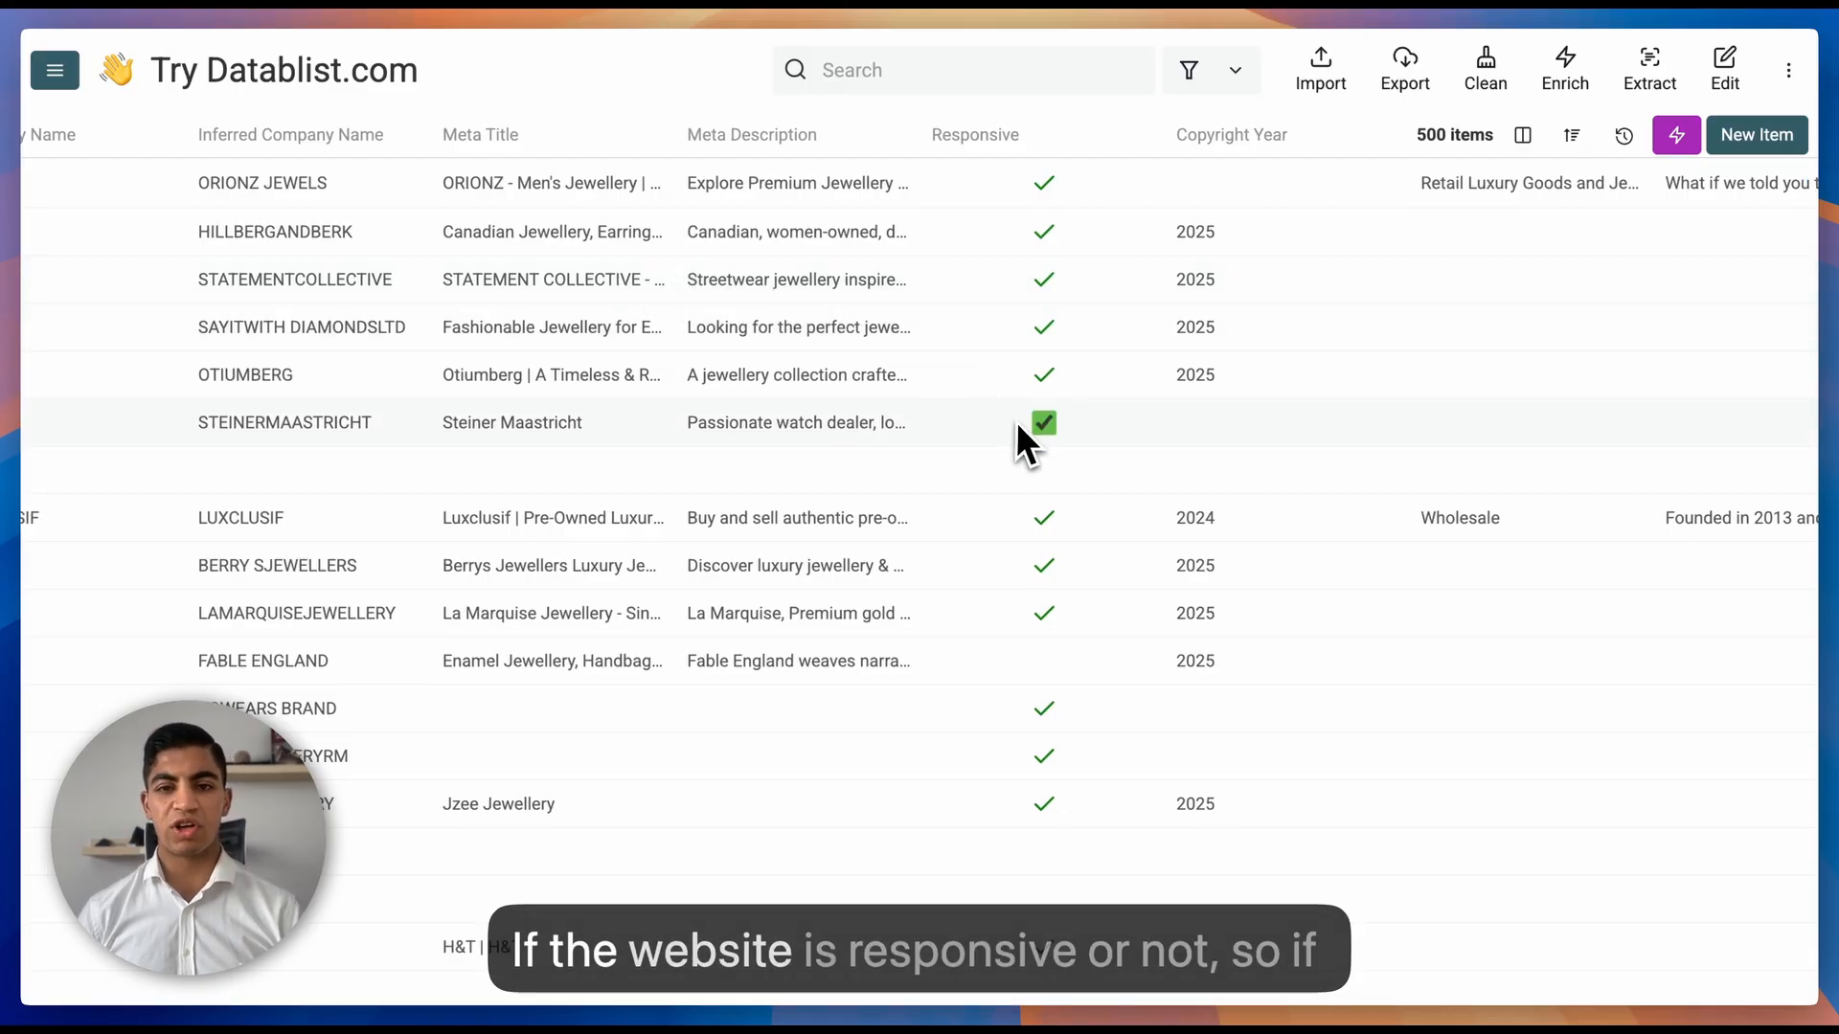
pyautogui.scroll(-1, 1086, 465)
pyautogui.hscroll(-2, 1087, 464)
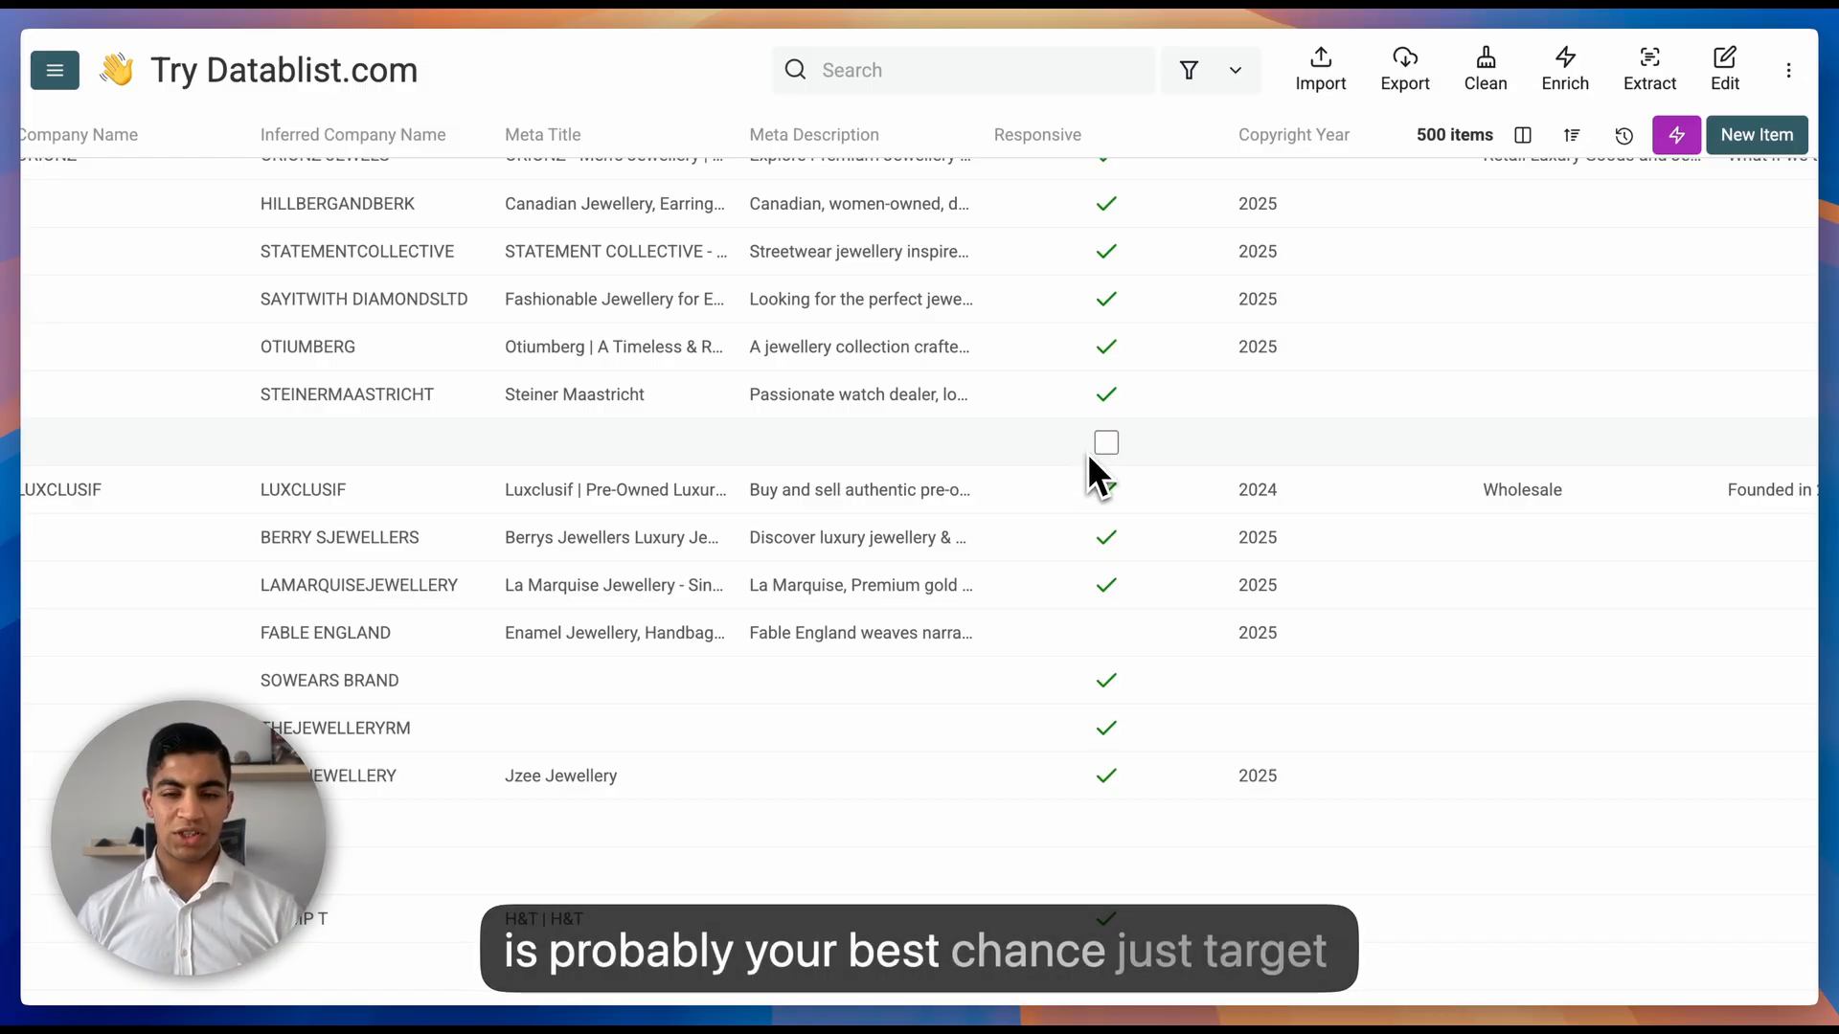
pyautogui.scroll(-1, 1100, 467)
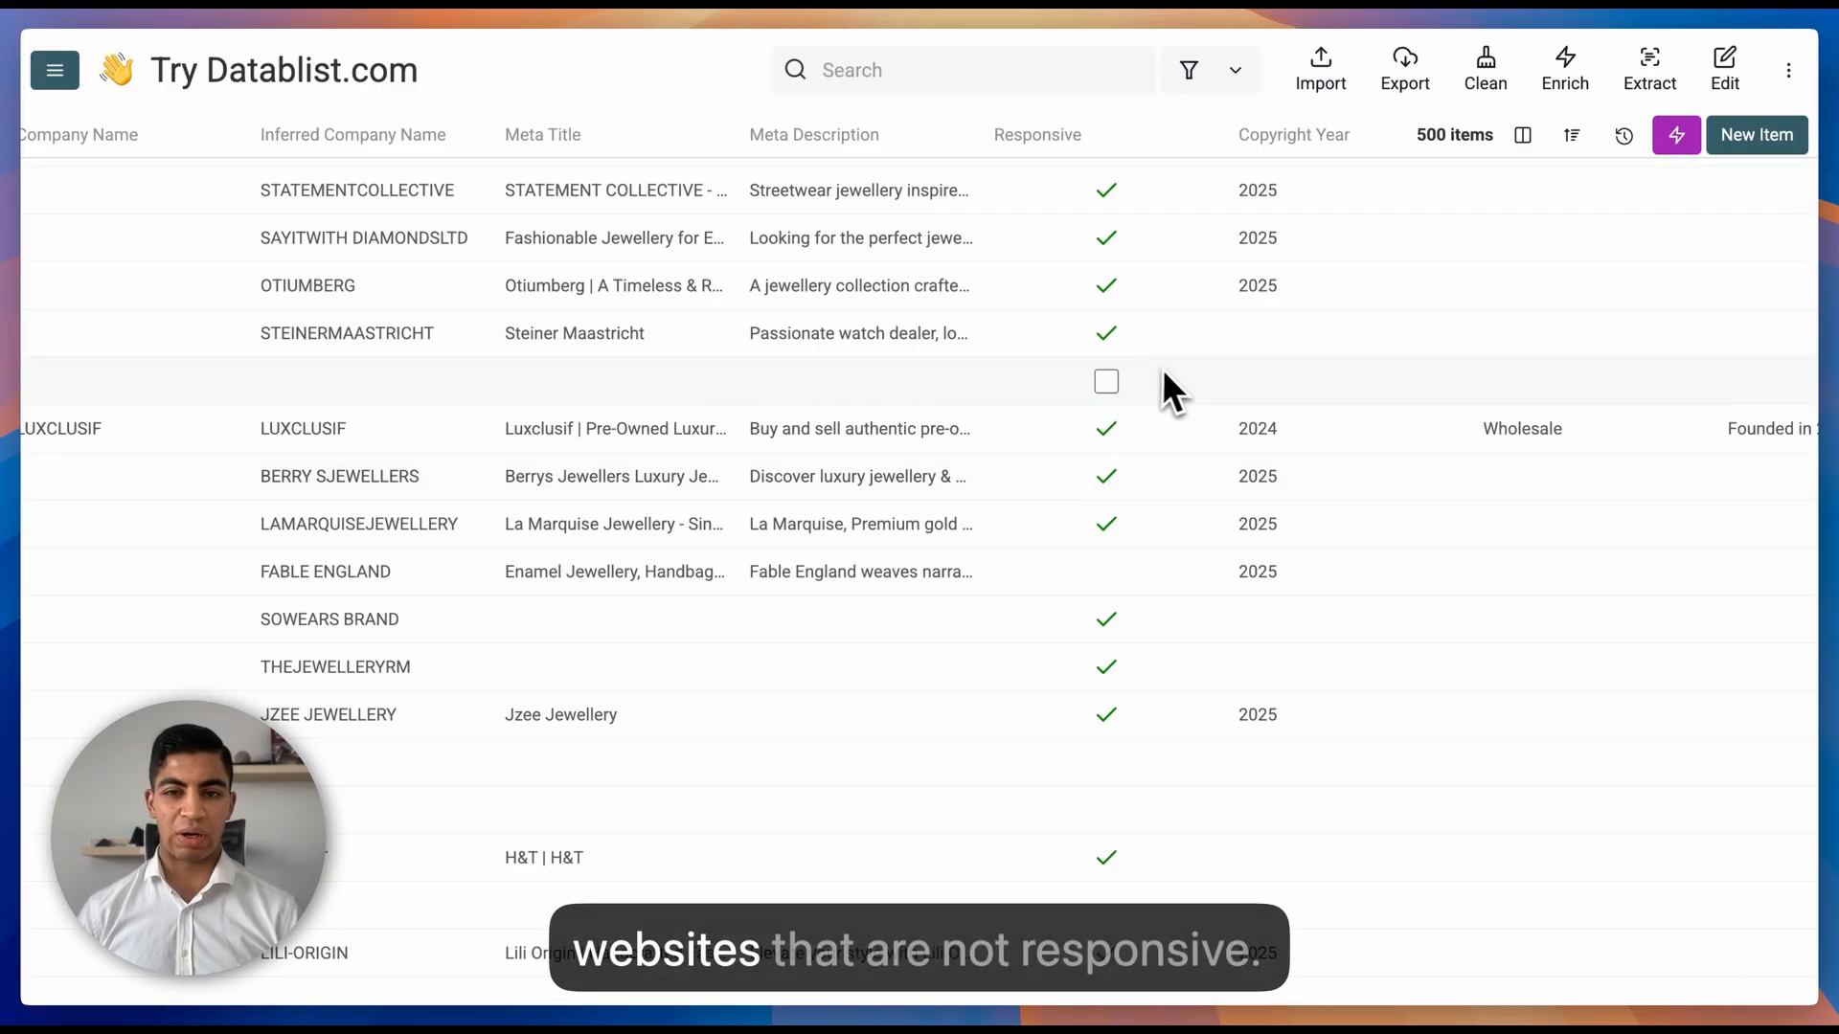
pyautogui.hscroll(20, 1151, 380)
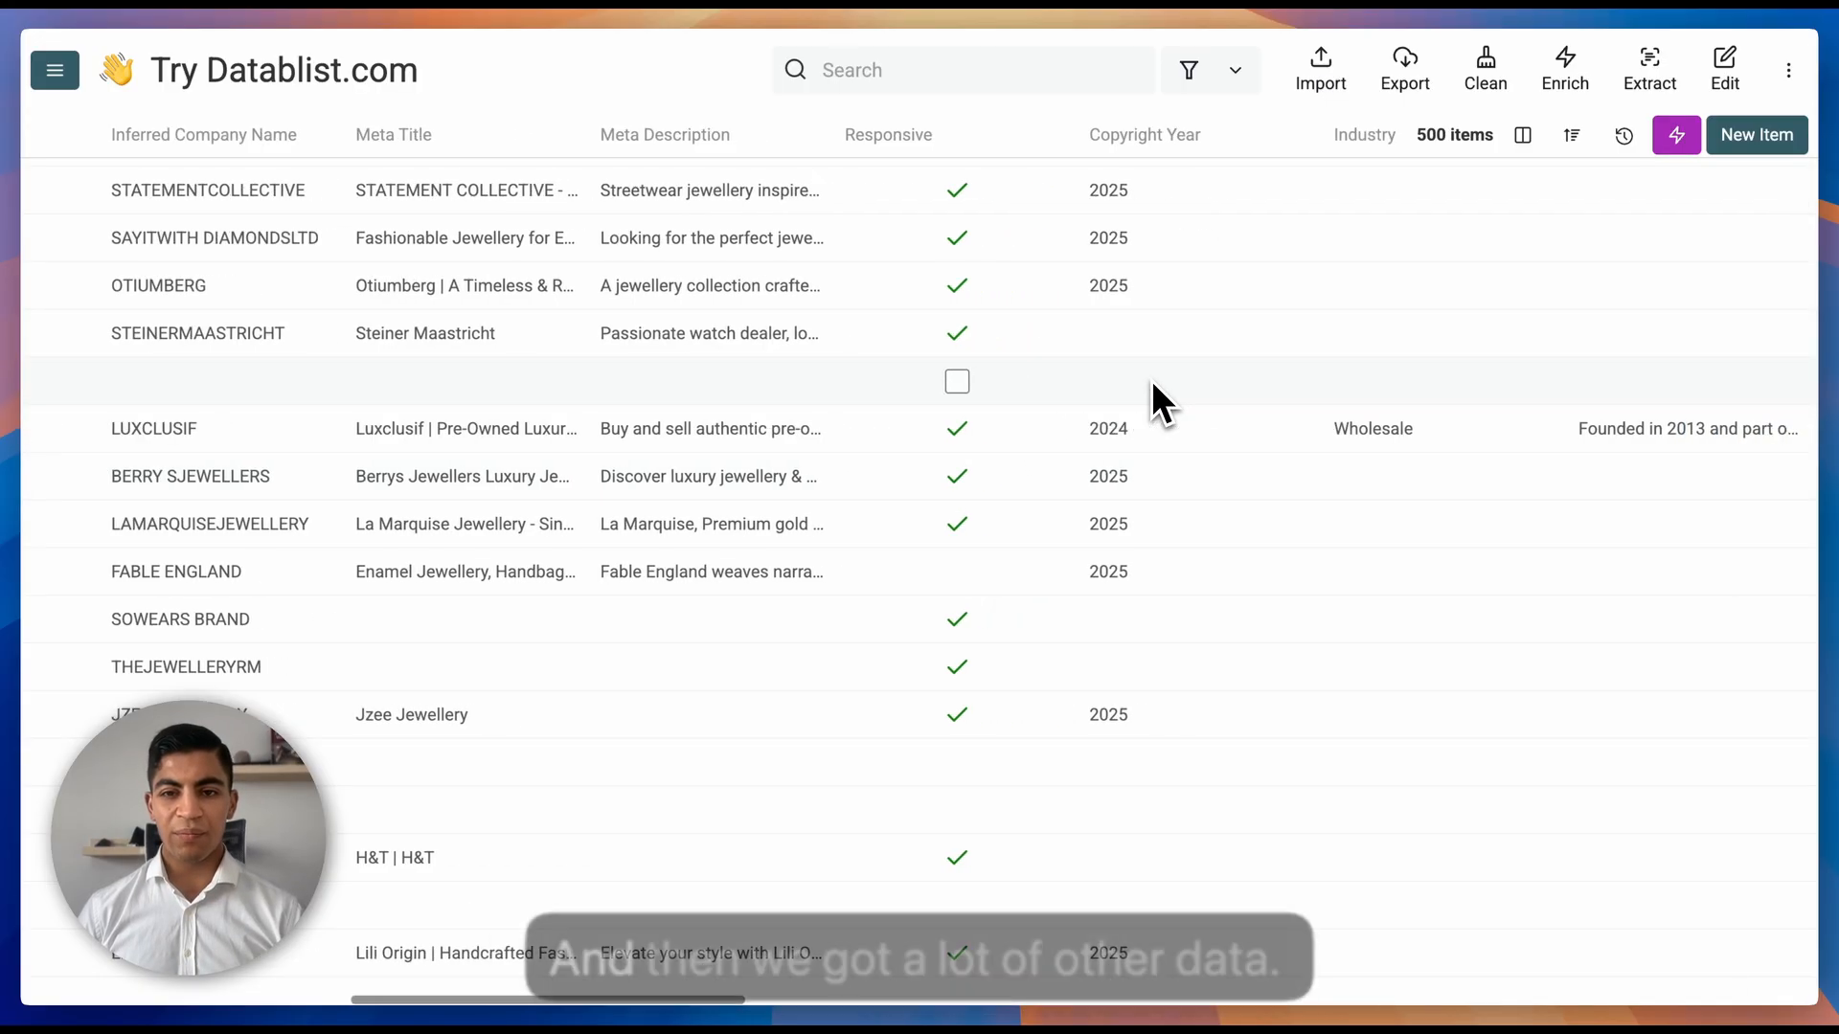
pyautogui.hscroll(15, 1138, 380)
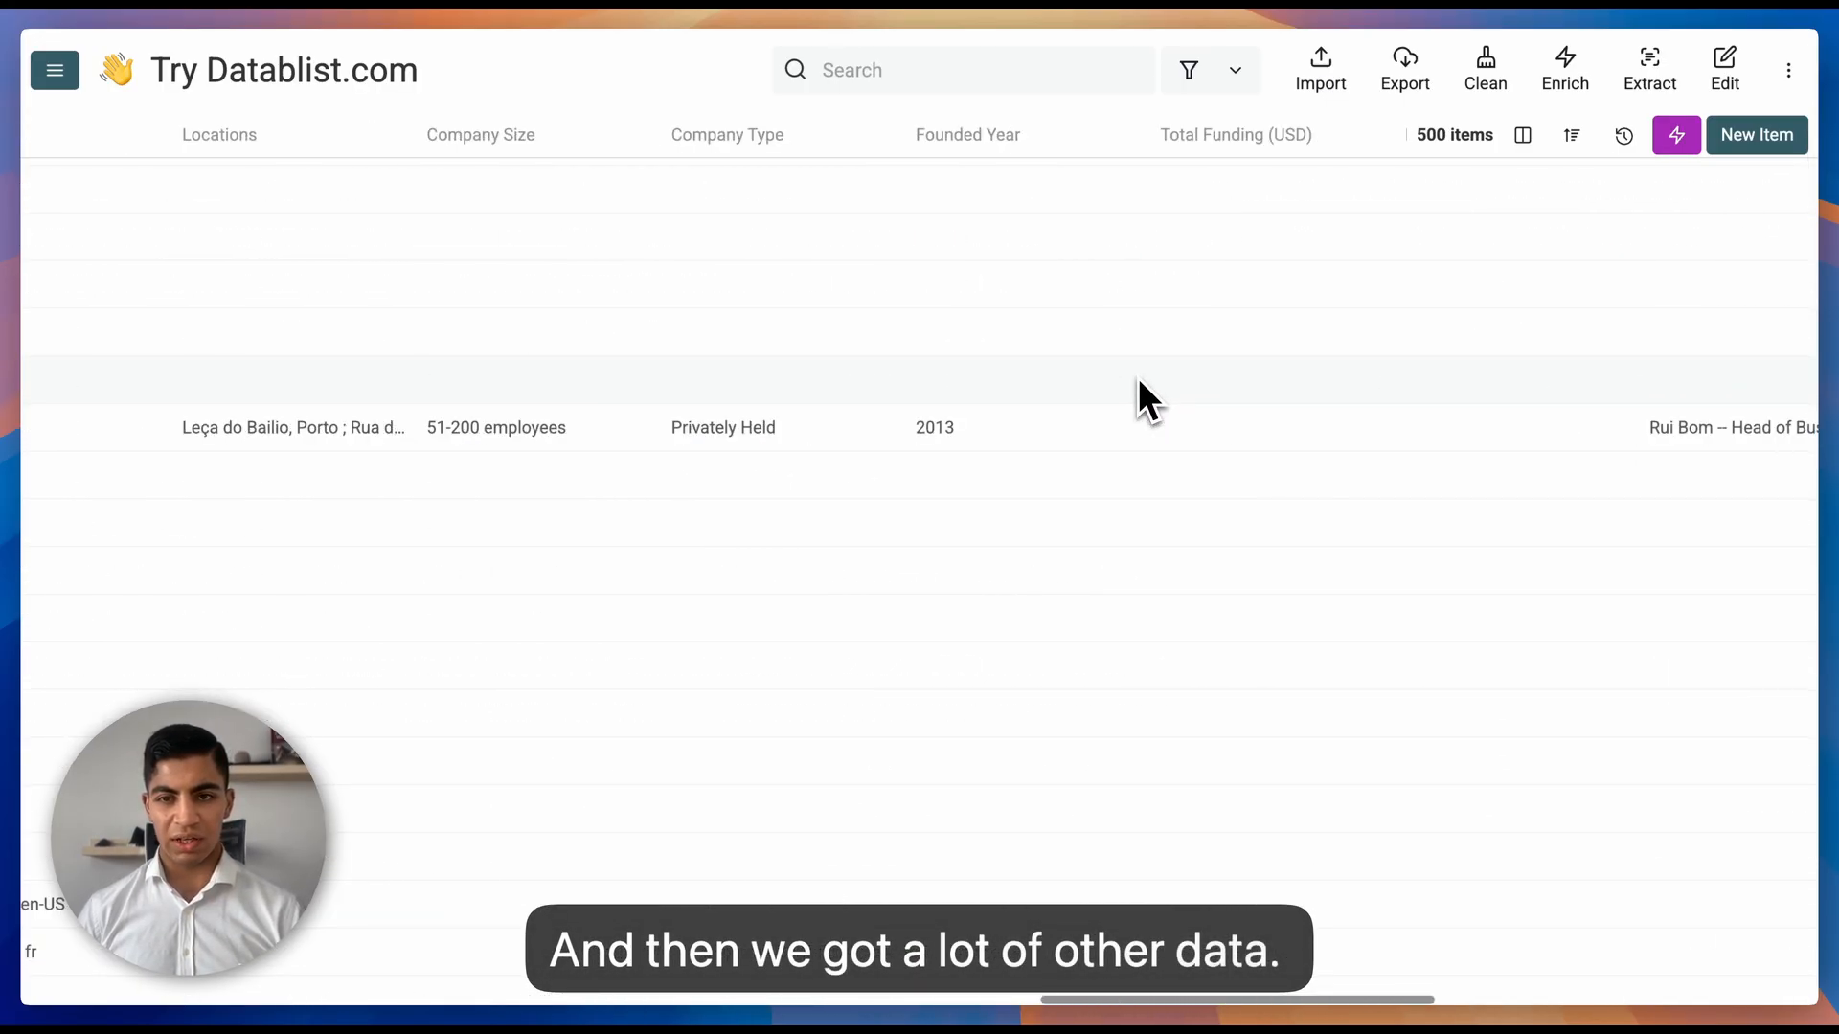
# Examine the Employees, Phone Numbers, Email Addresses, Unverified Email Addresses and WhatsApp Numbers columns of the imported stores
pyautogui.hscroll(8, 1139, 377)
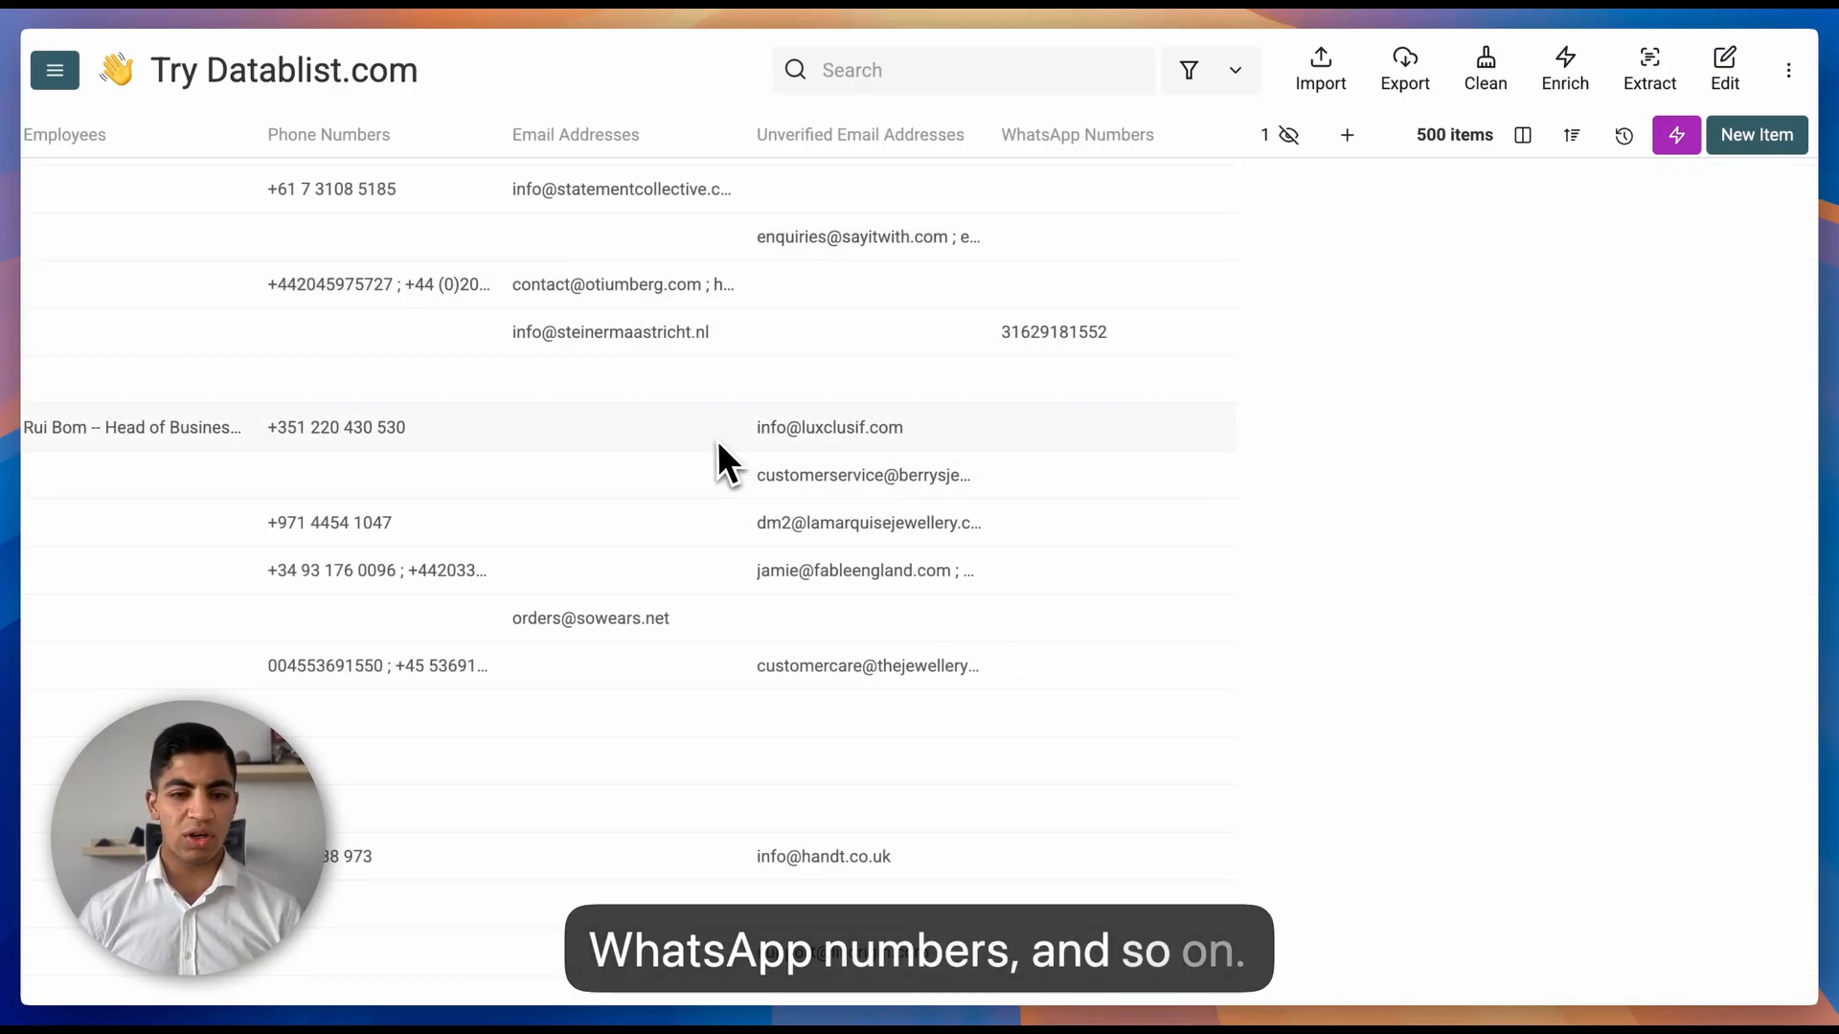
pyautogui.hscroll(-8, 718, 440)
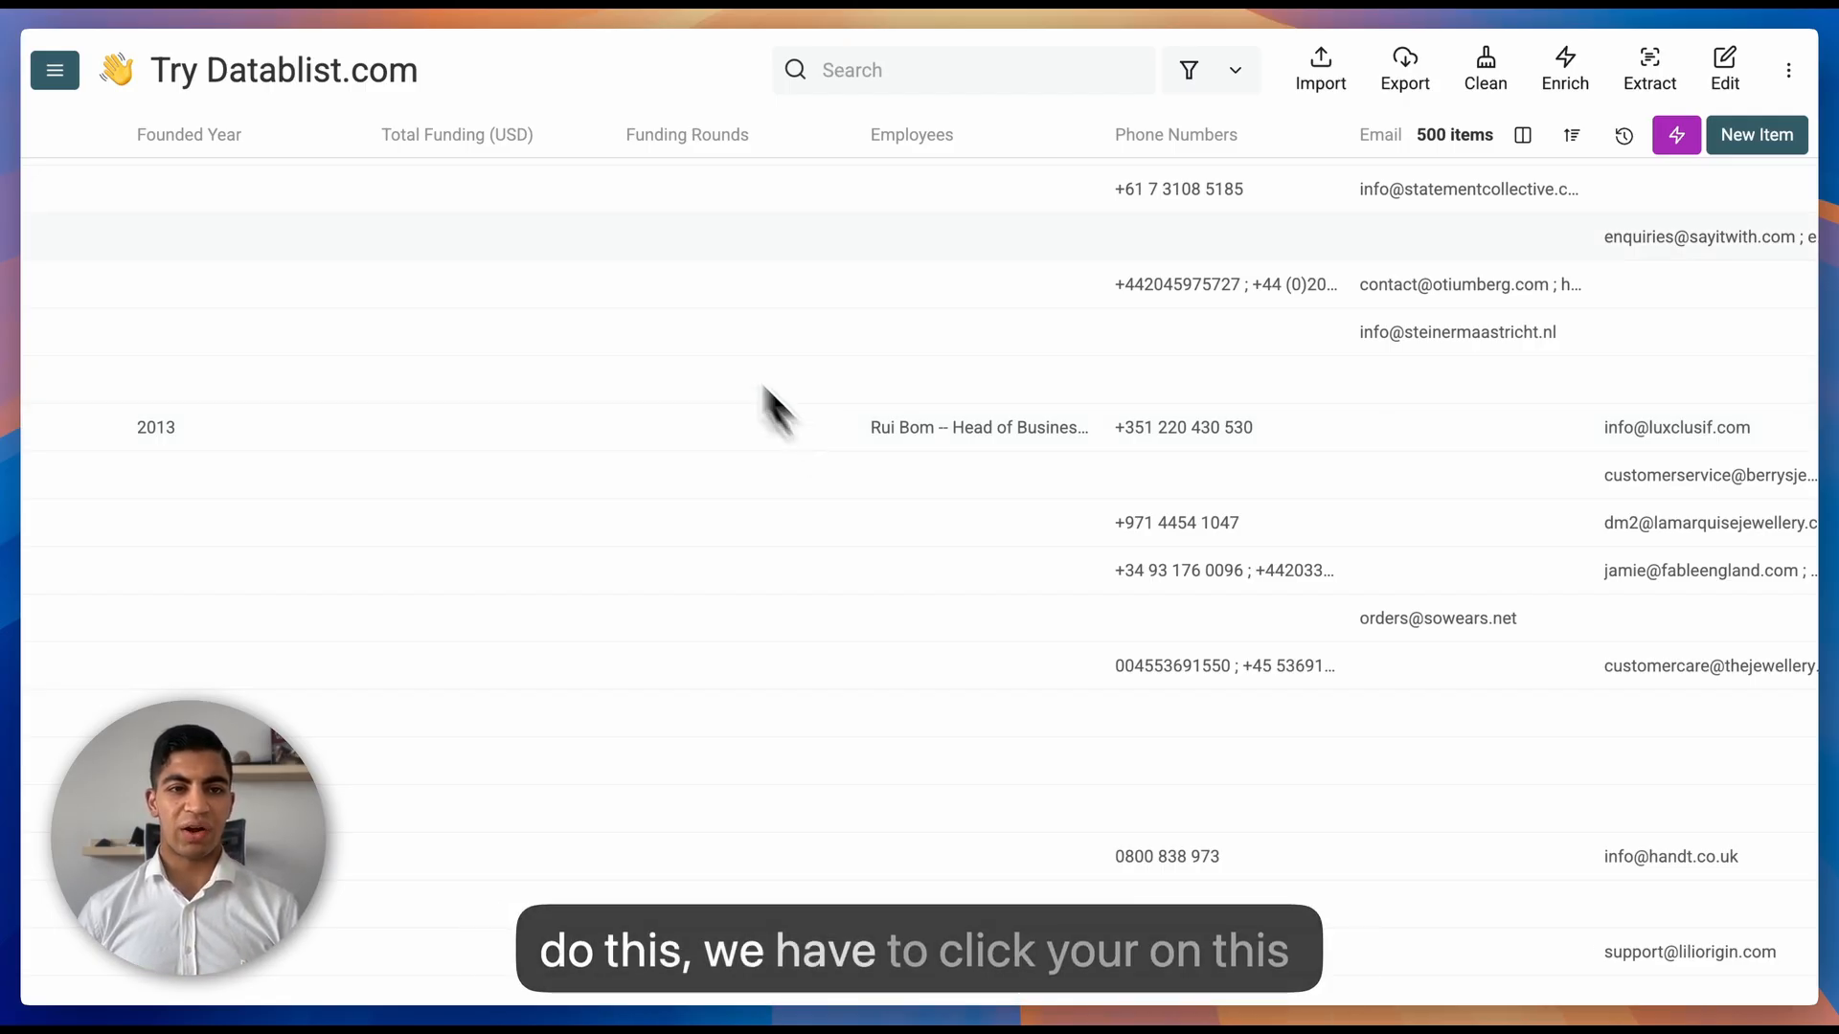
# Create a new collection named Products and start the AI Agent source that runs on collection items in it
pyautogui.click(58, 84)
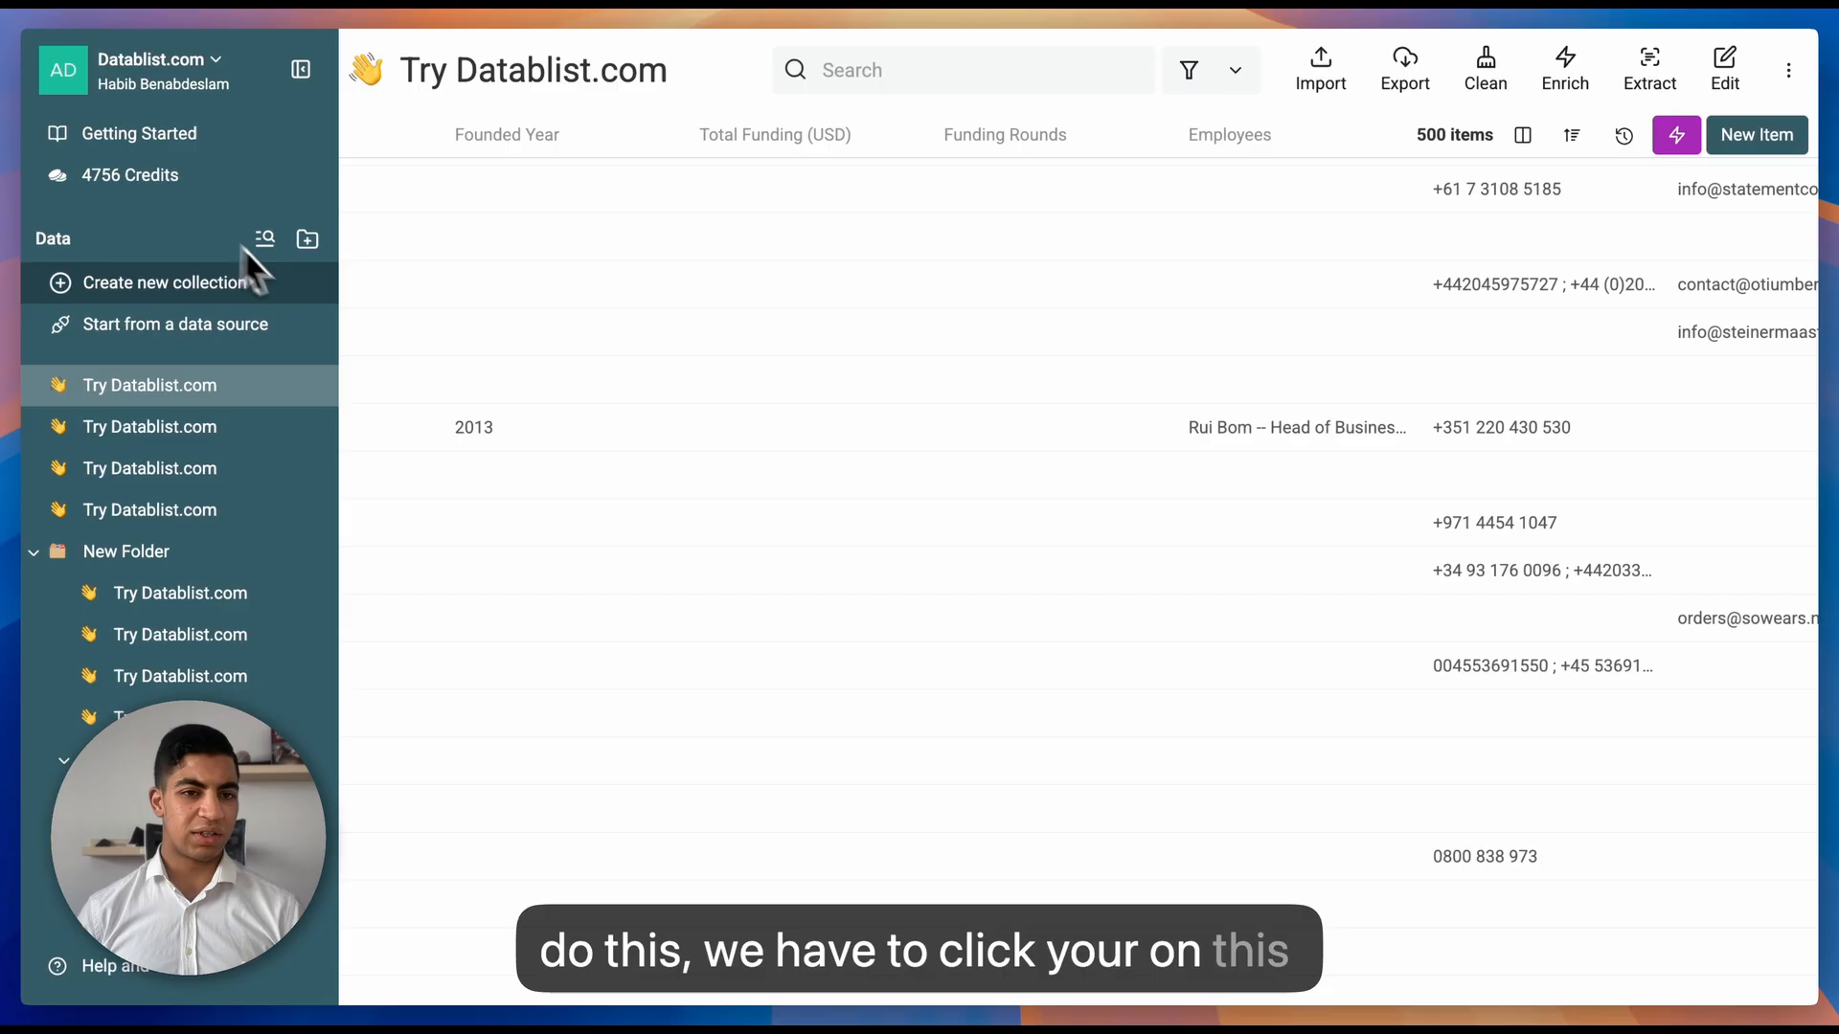
pyautogui.click(189, 288)
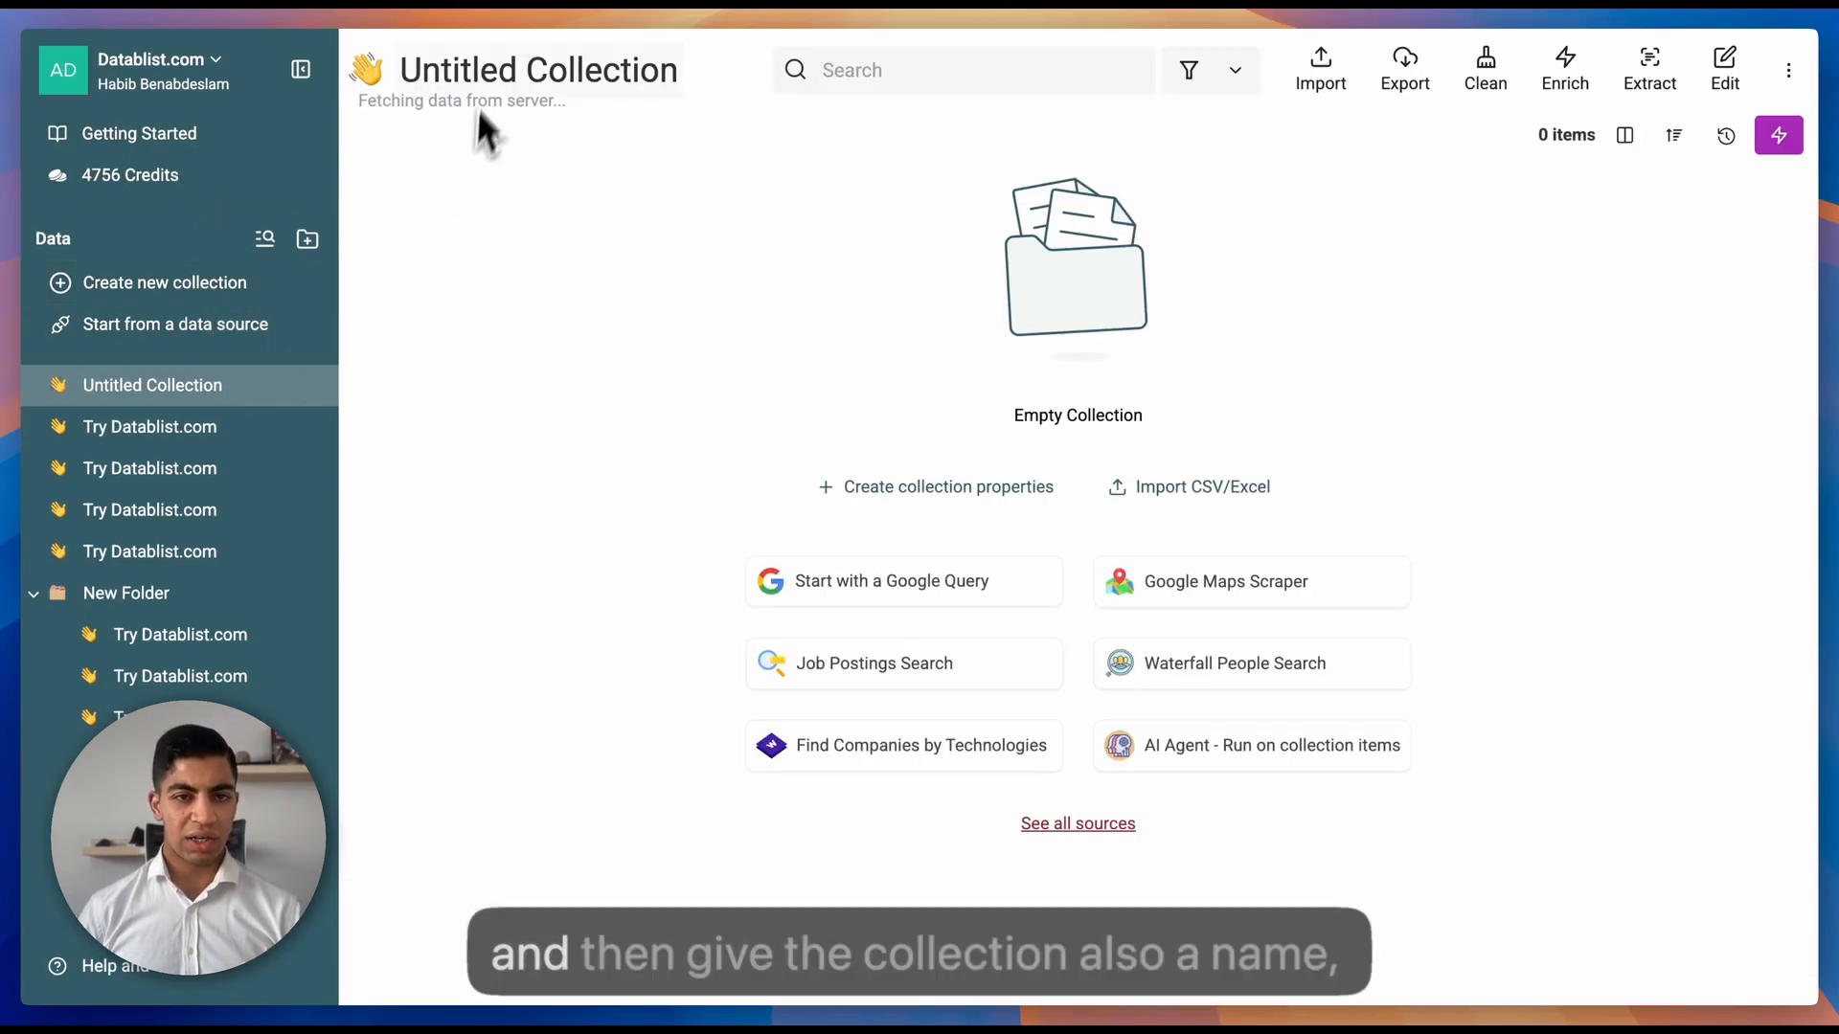
pyautogui.click(301, 69)
pyautogui.doubleClick(298, 72)
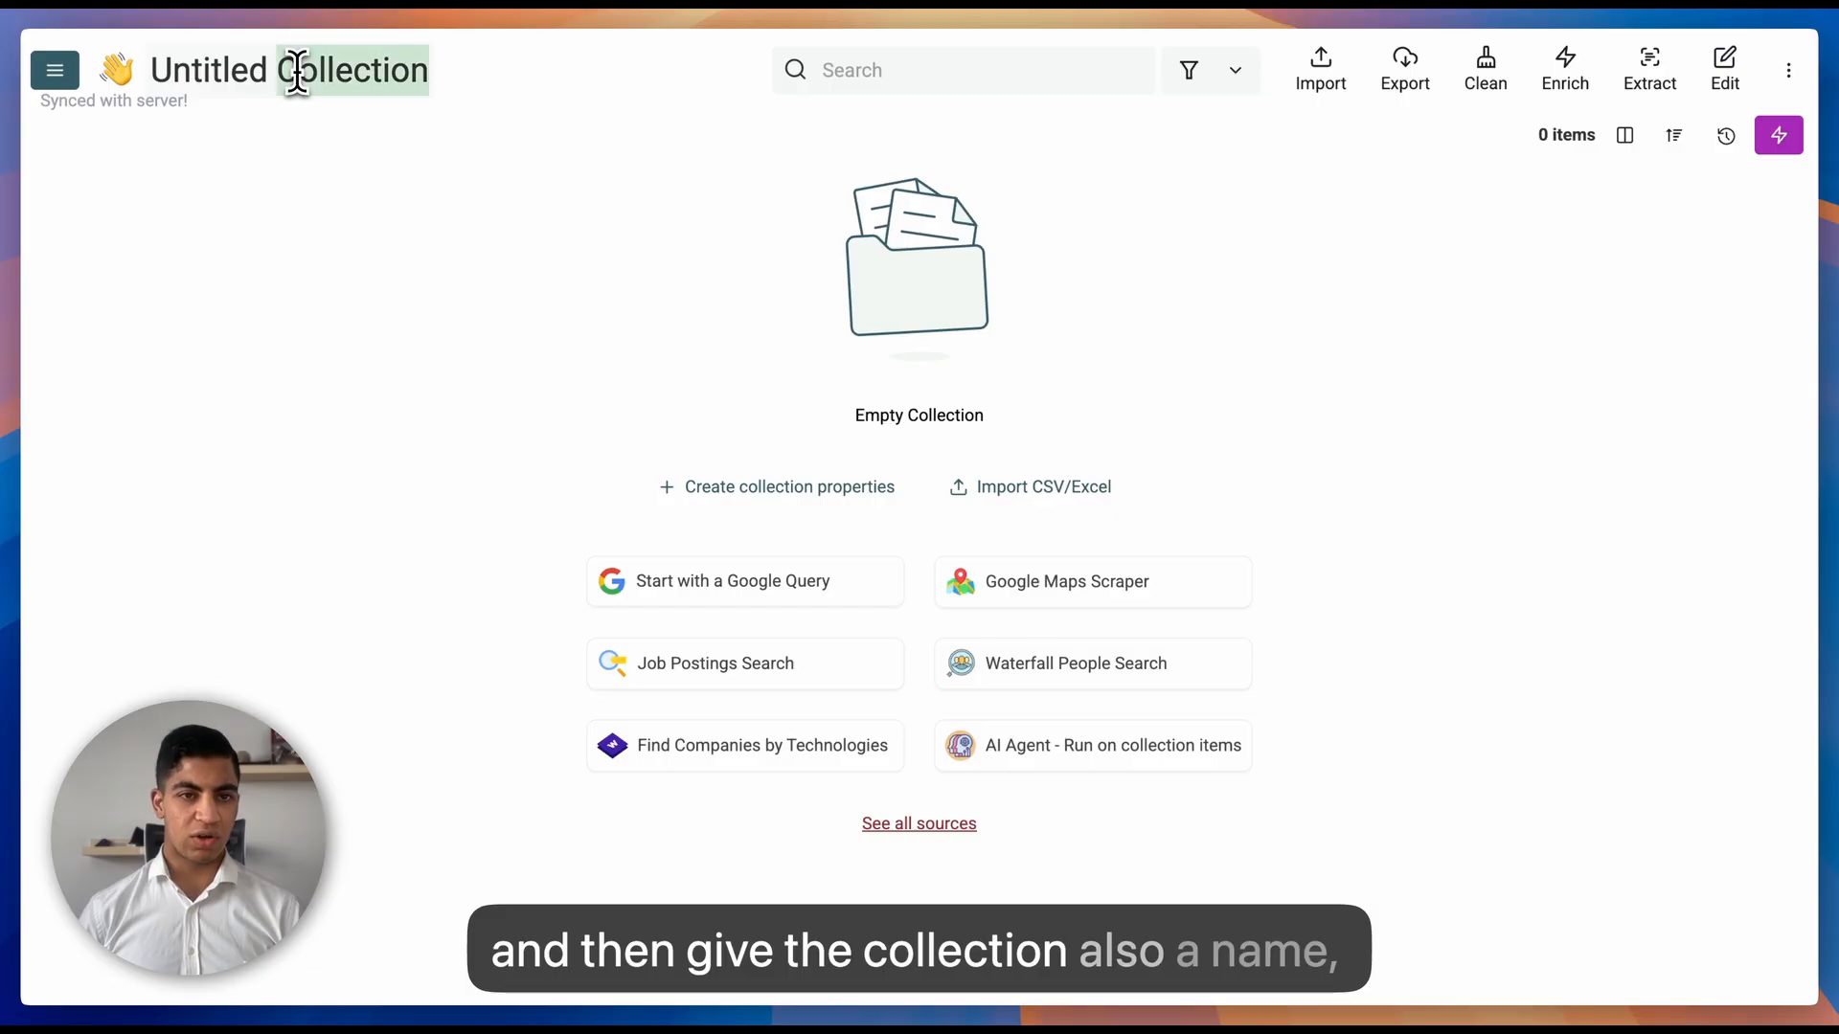
pyautogui.press('super+BackSpace')
pyautogui.press('super+BackSpace')
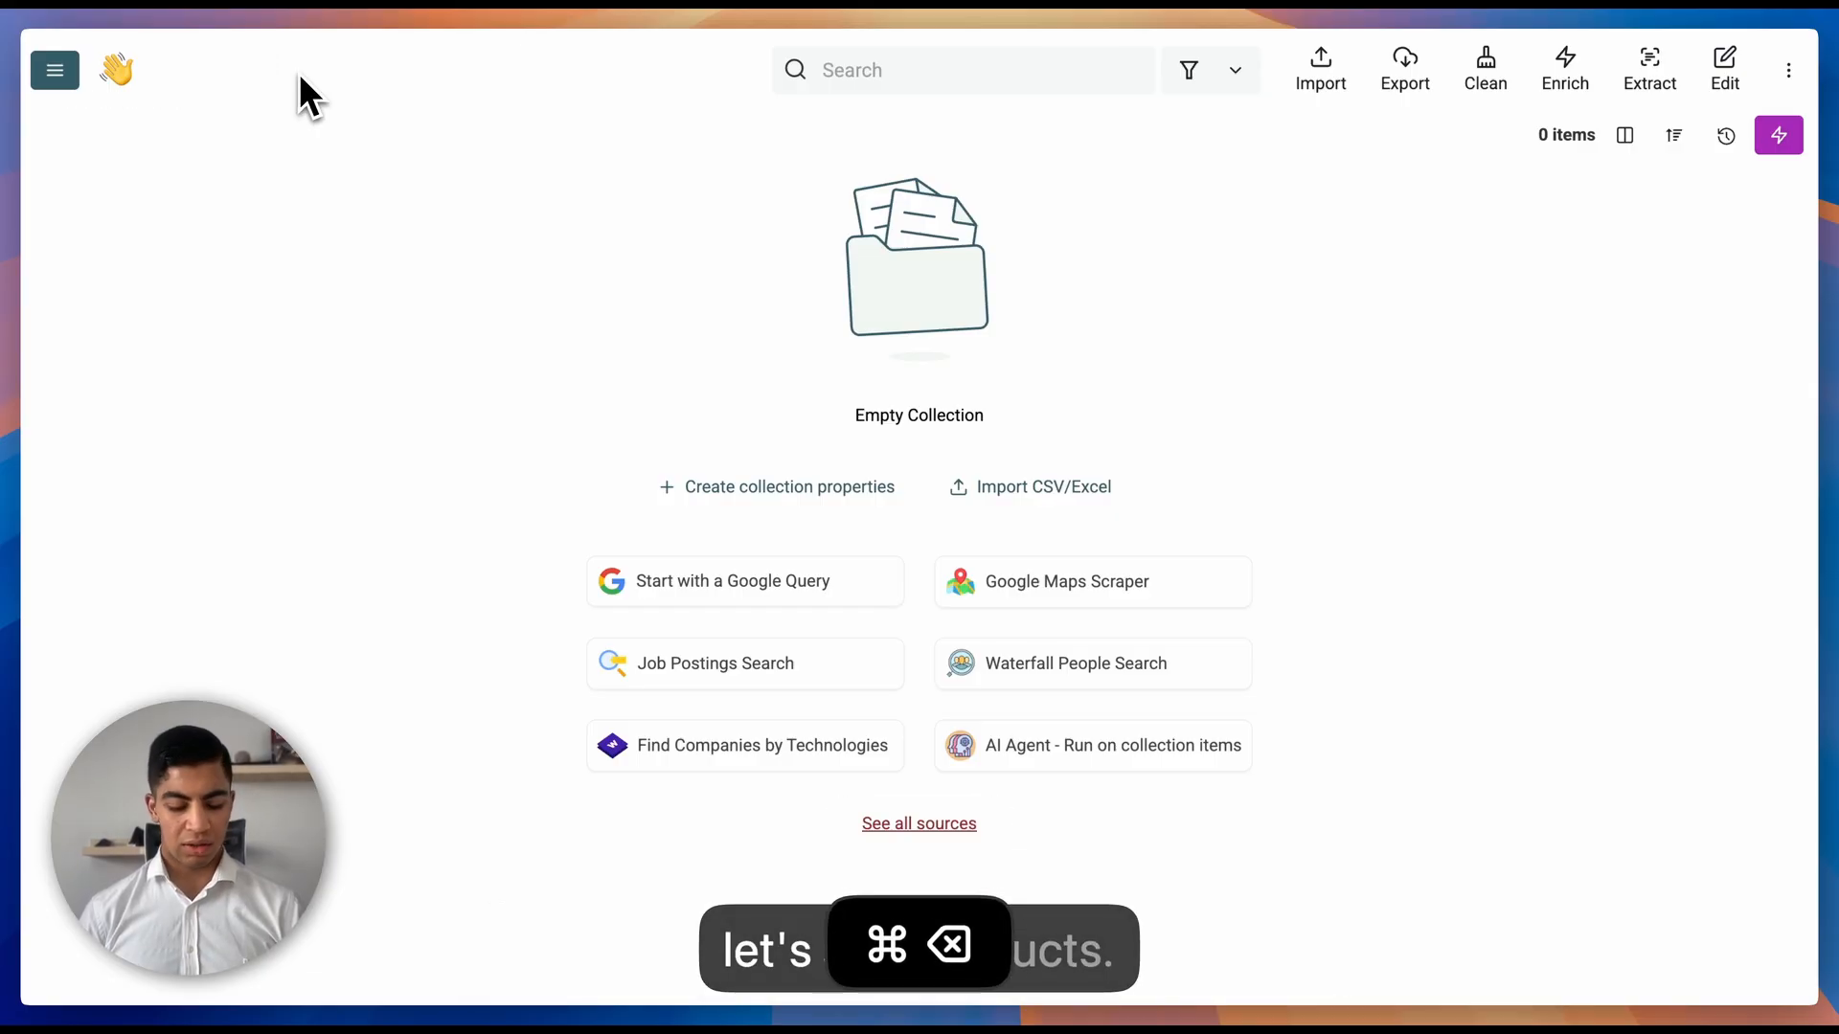
pyautogui.write('Products')
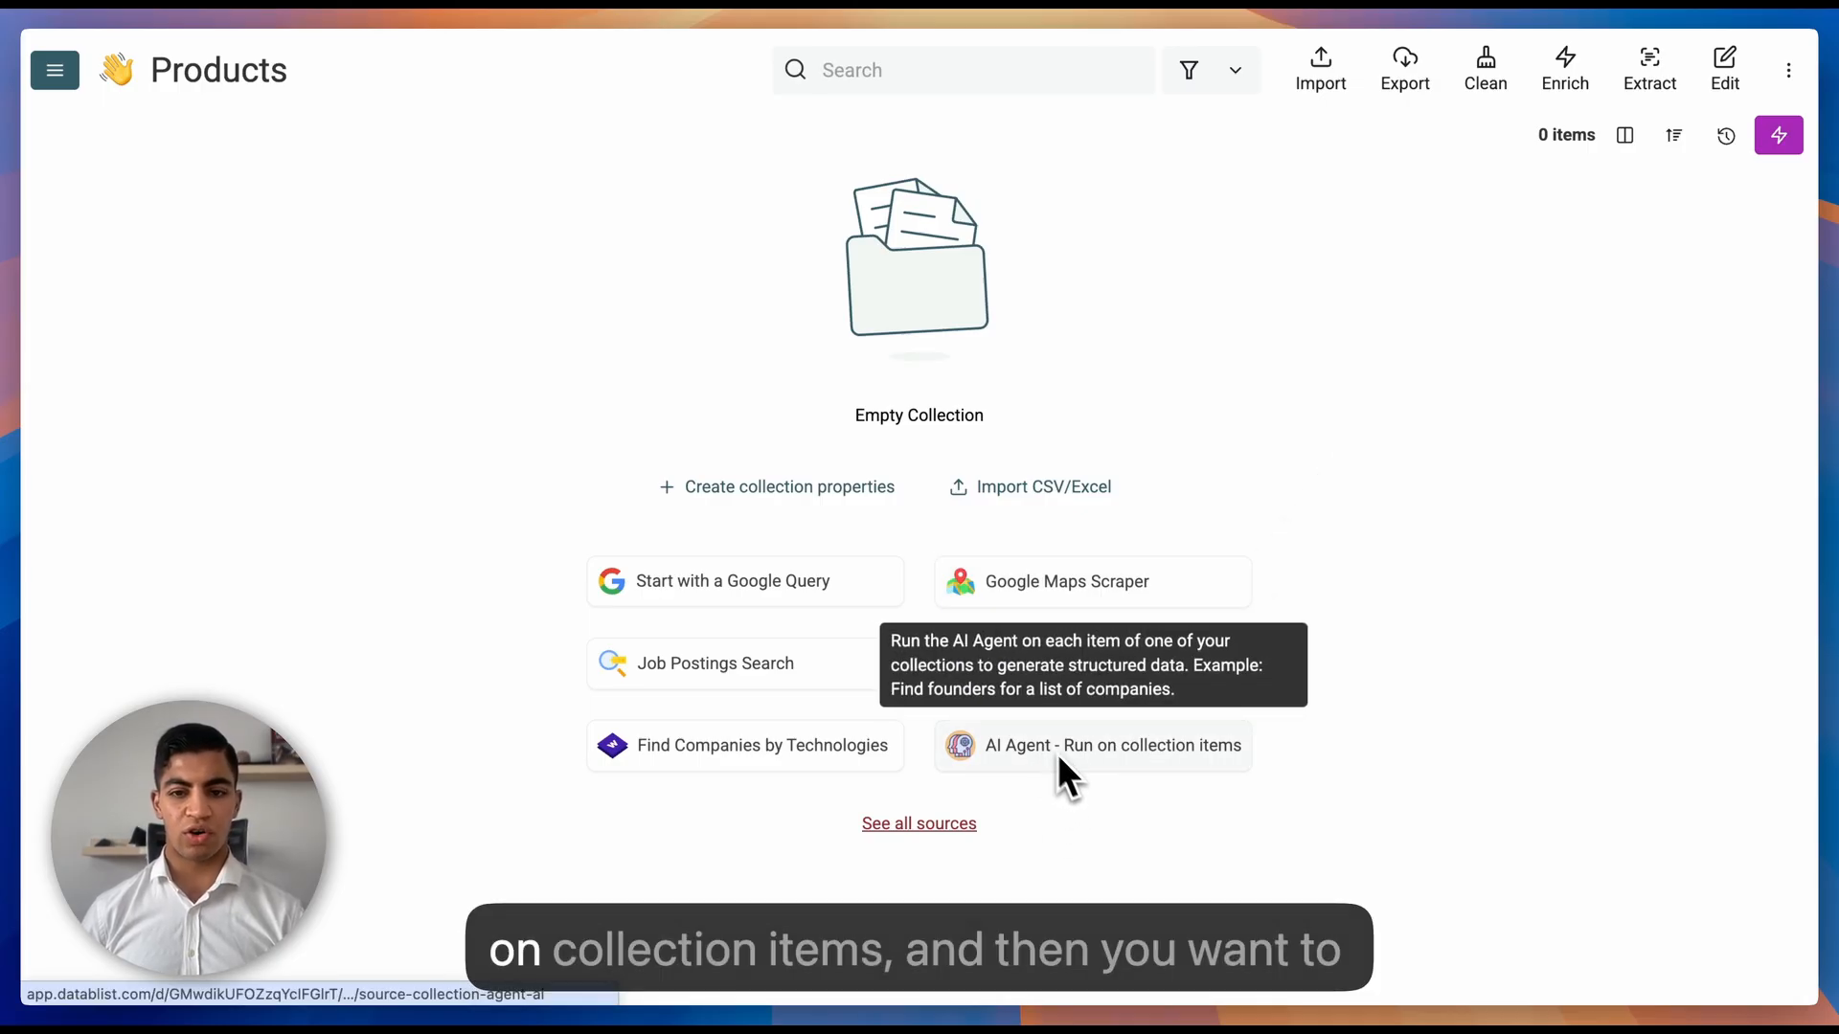
pyautogui.click(1082, 786)
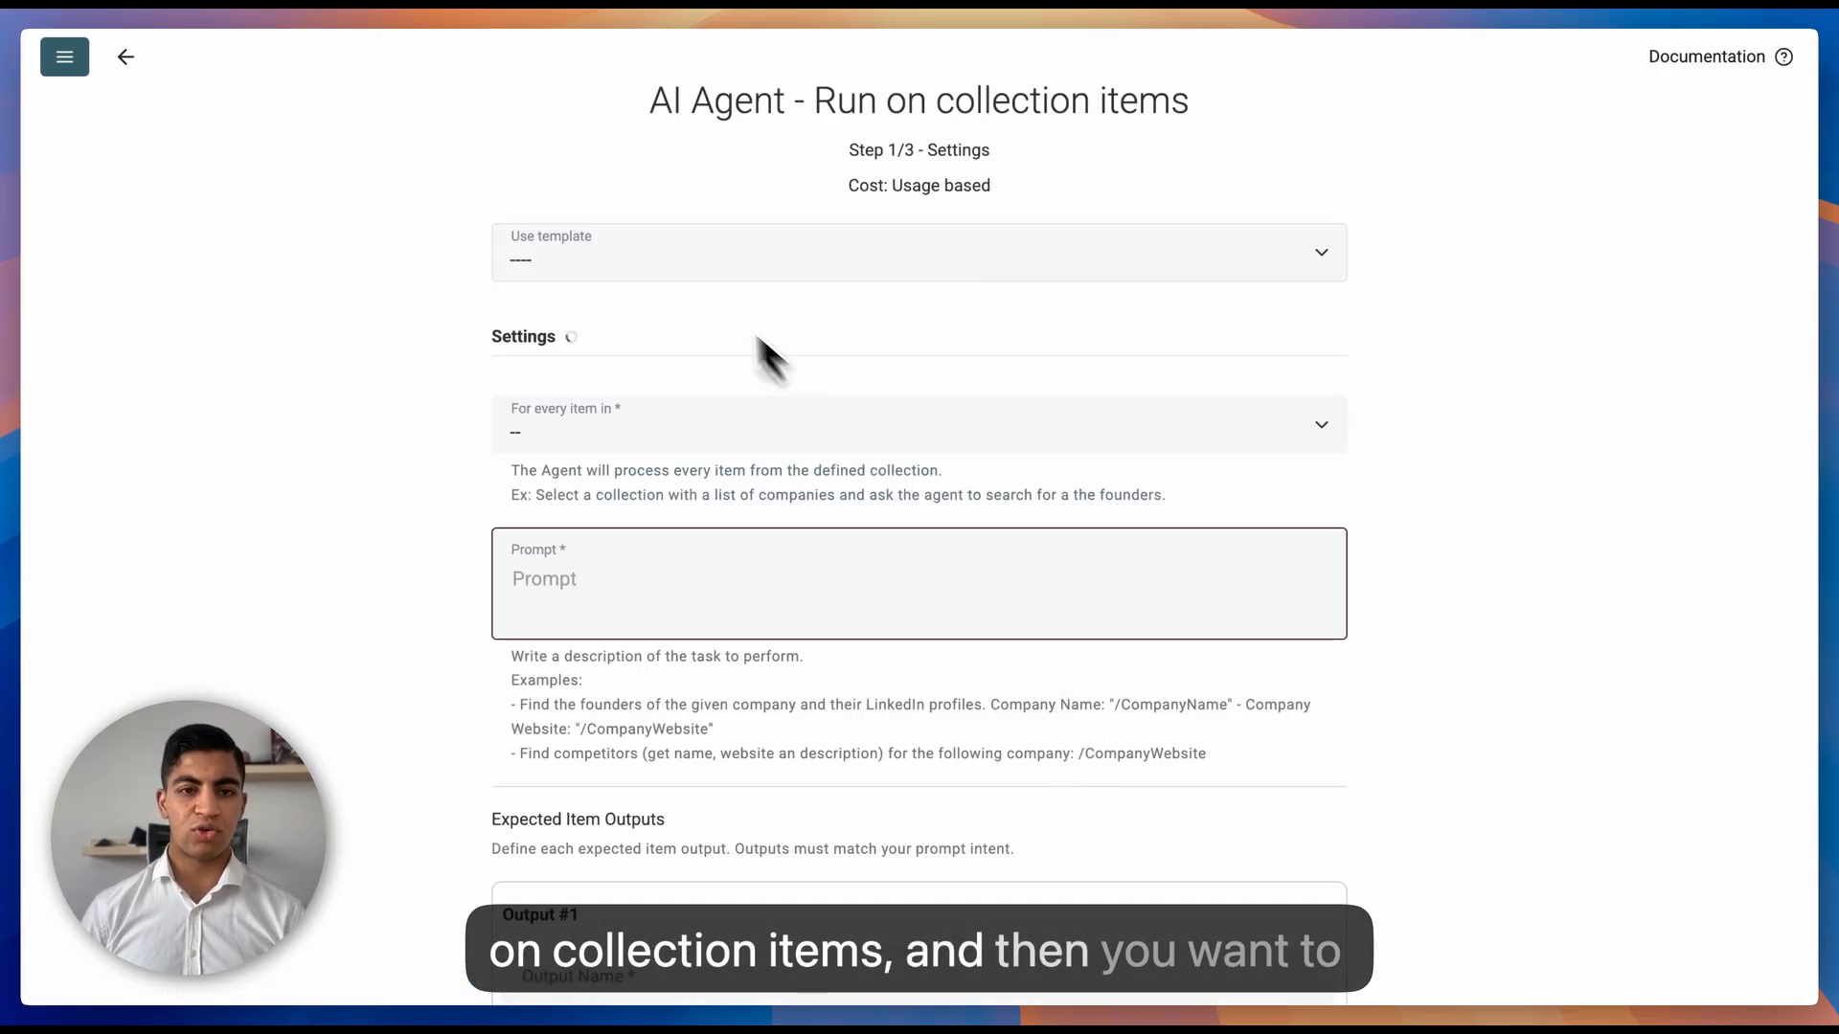
# Load the E-Commerce Products Scraper template for the Try Datablist.com store collection and read through its preset prompt
pyautogui.click(665, 268)
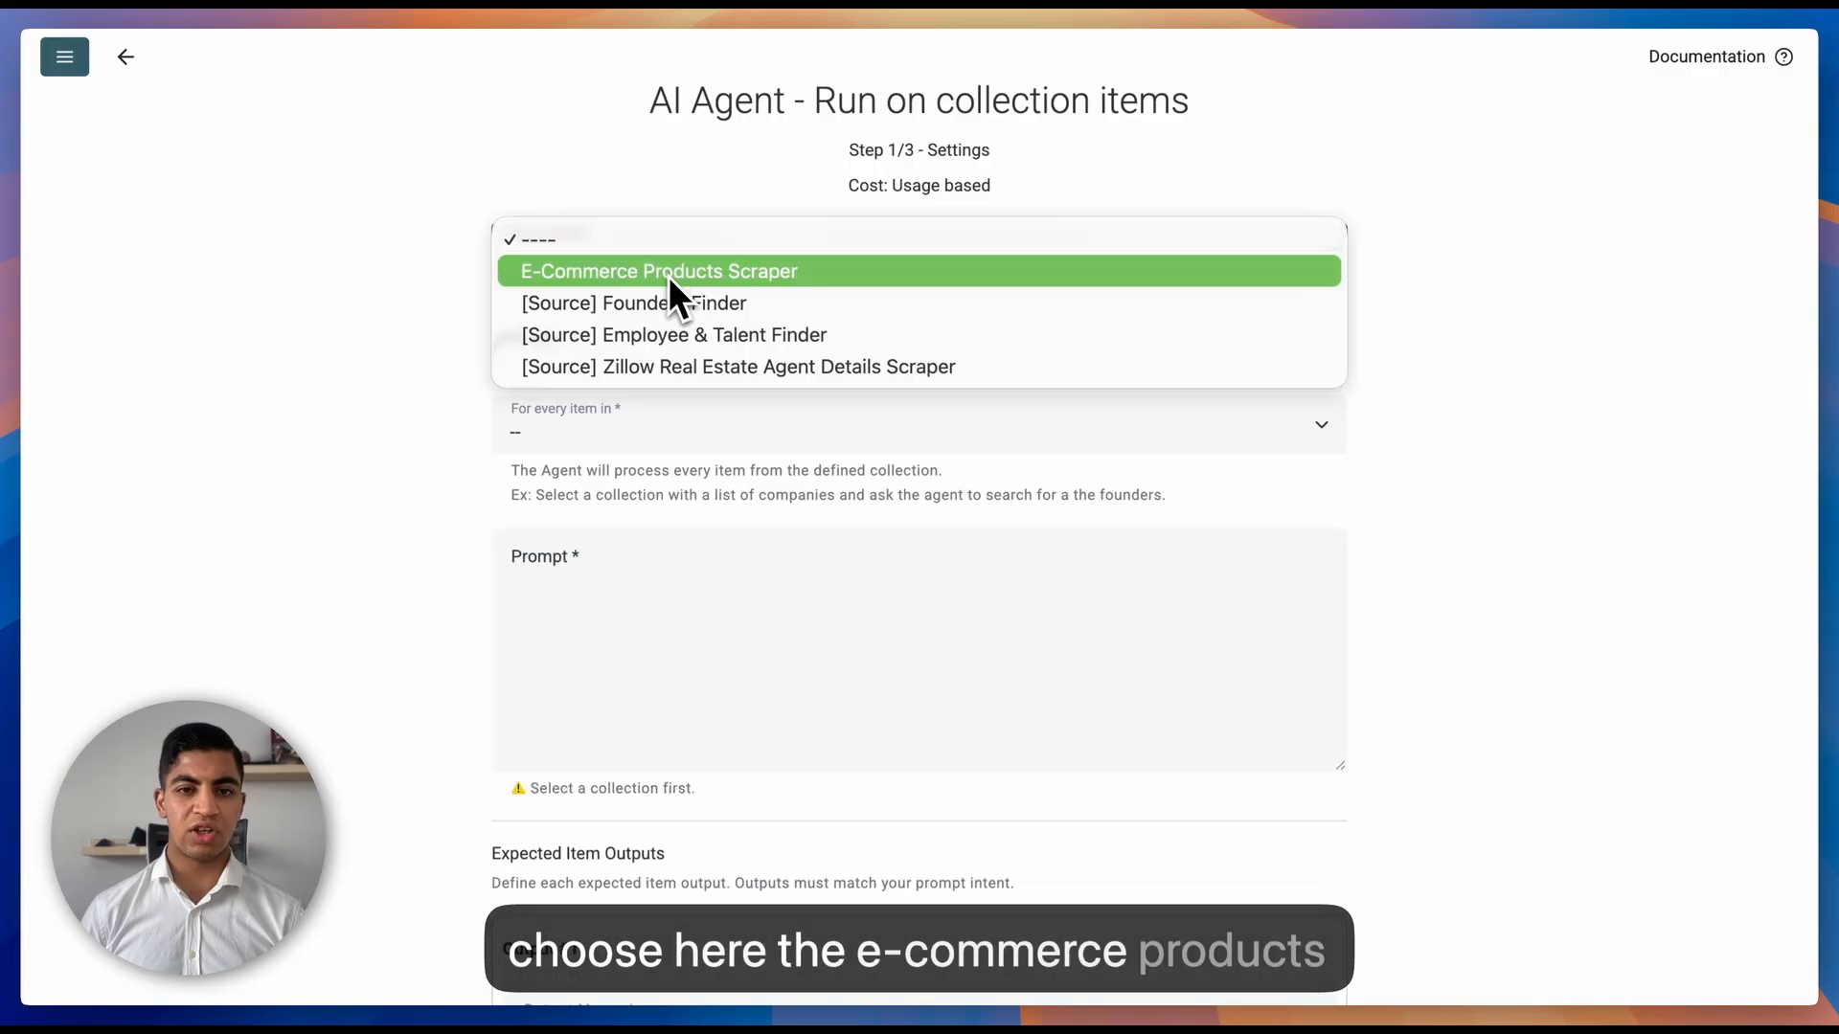
pyautogui.click(703, 283)
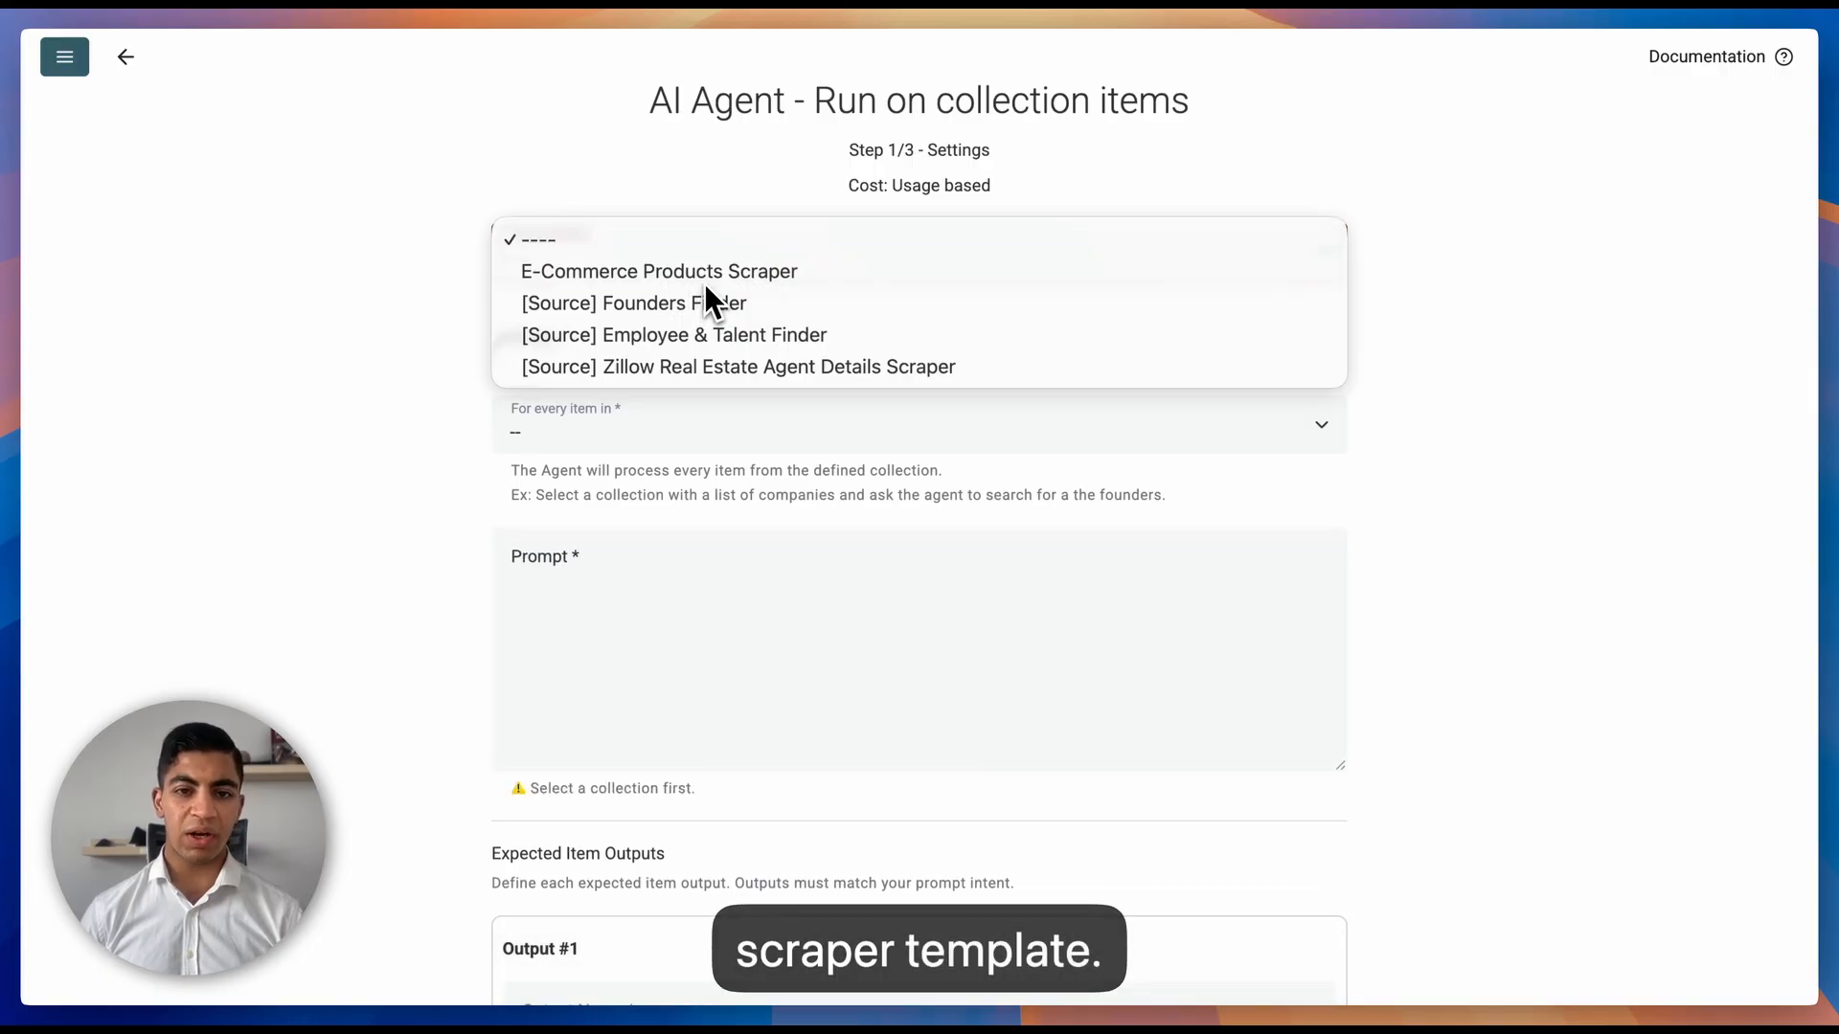
pyautogui.scroll(-2, 727, 711)
pyautogui.click(729, 711)
pyautogui.scroll(-1, 1413, 597)
pyautogui.scroll(-2, 1412, 592)
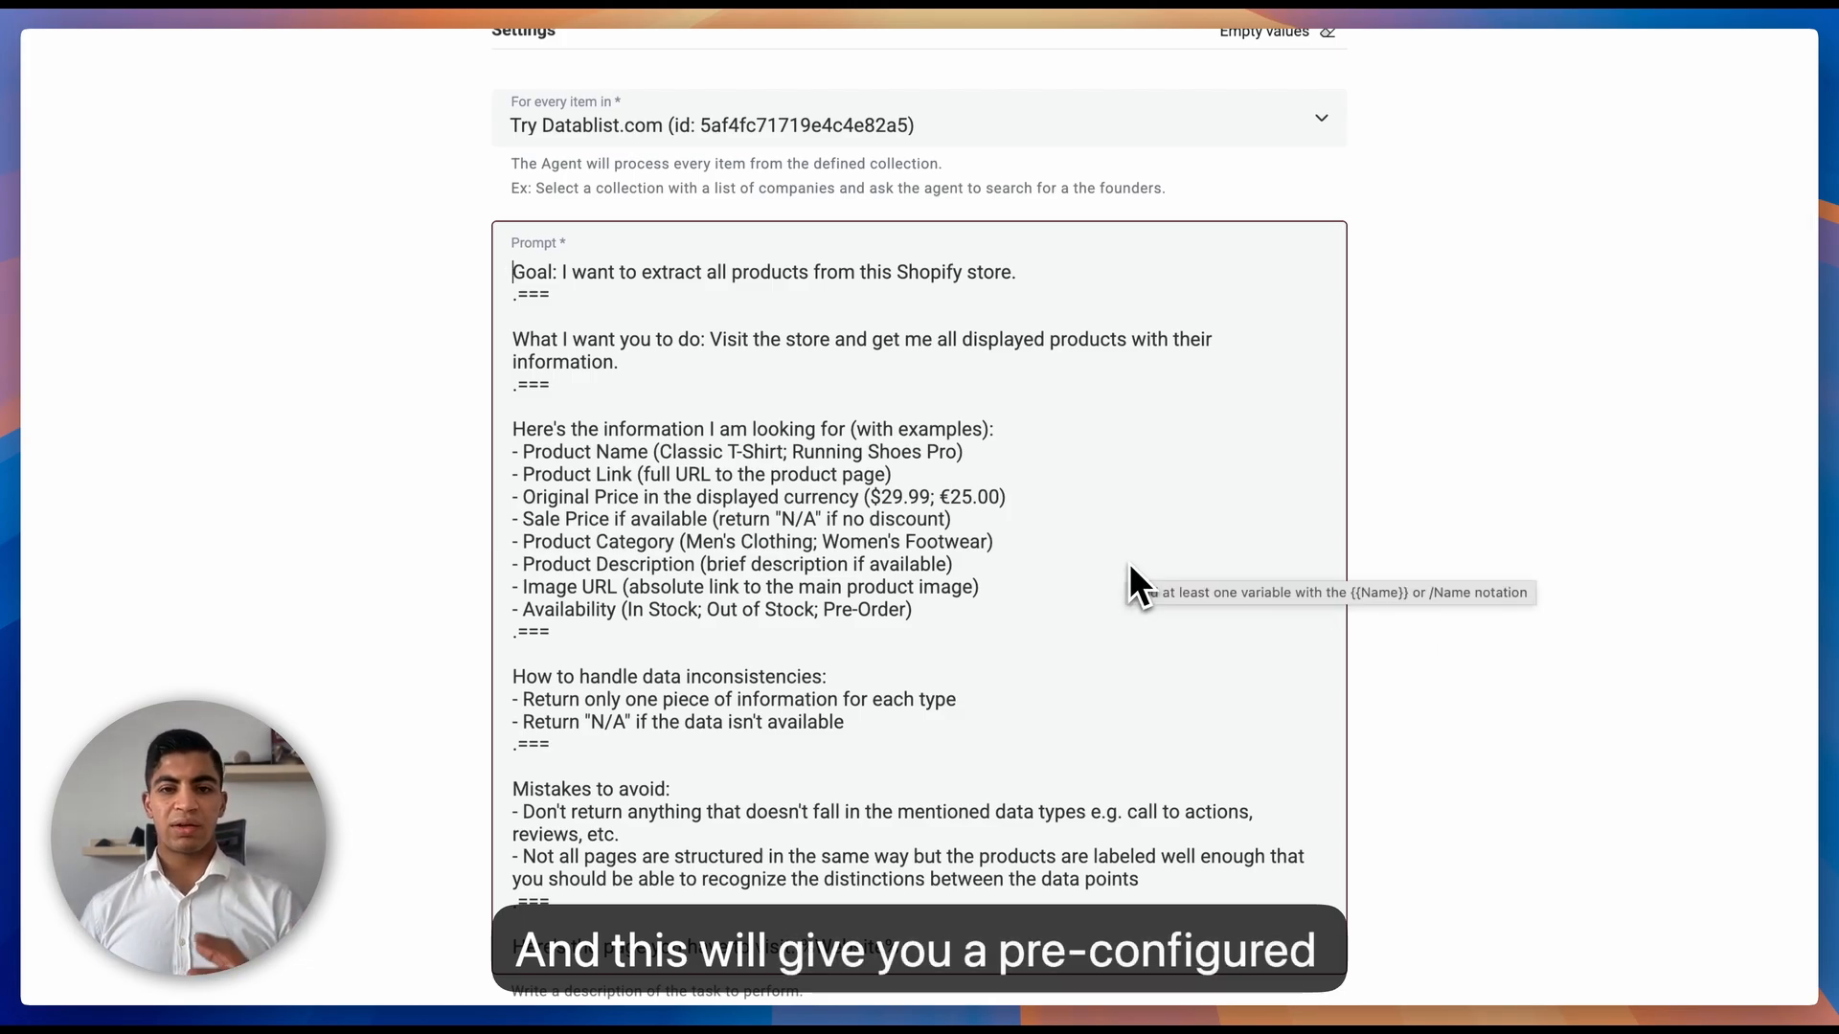
pyautogui.scroll(-1, 1429, 554)
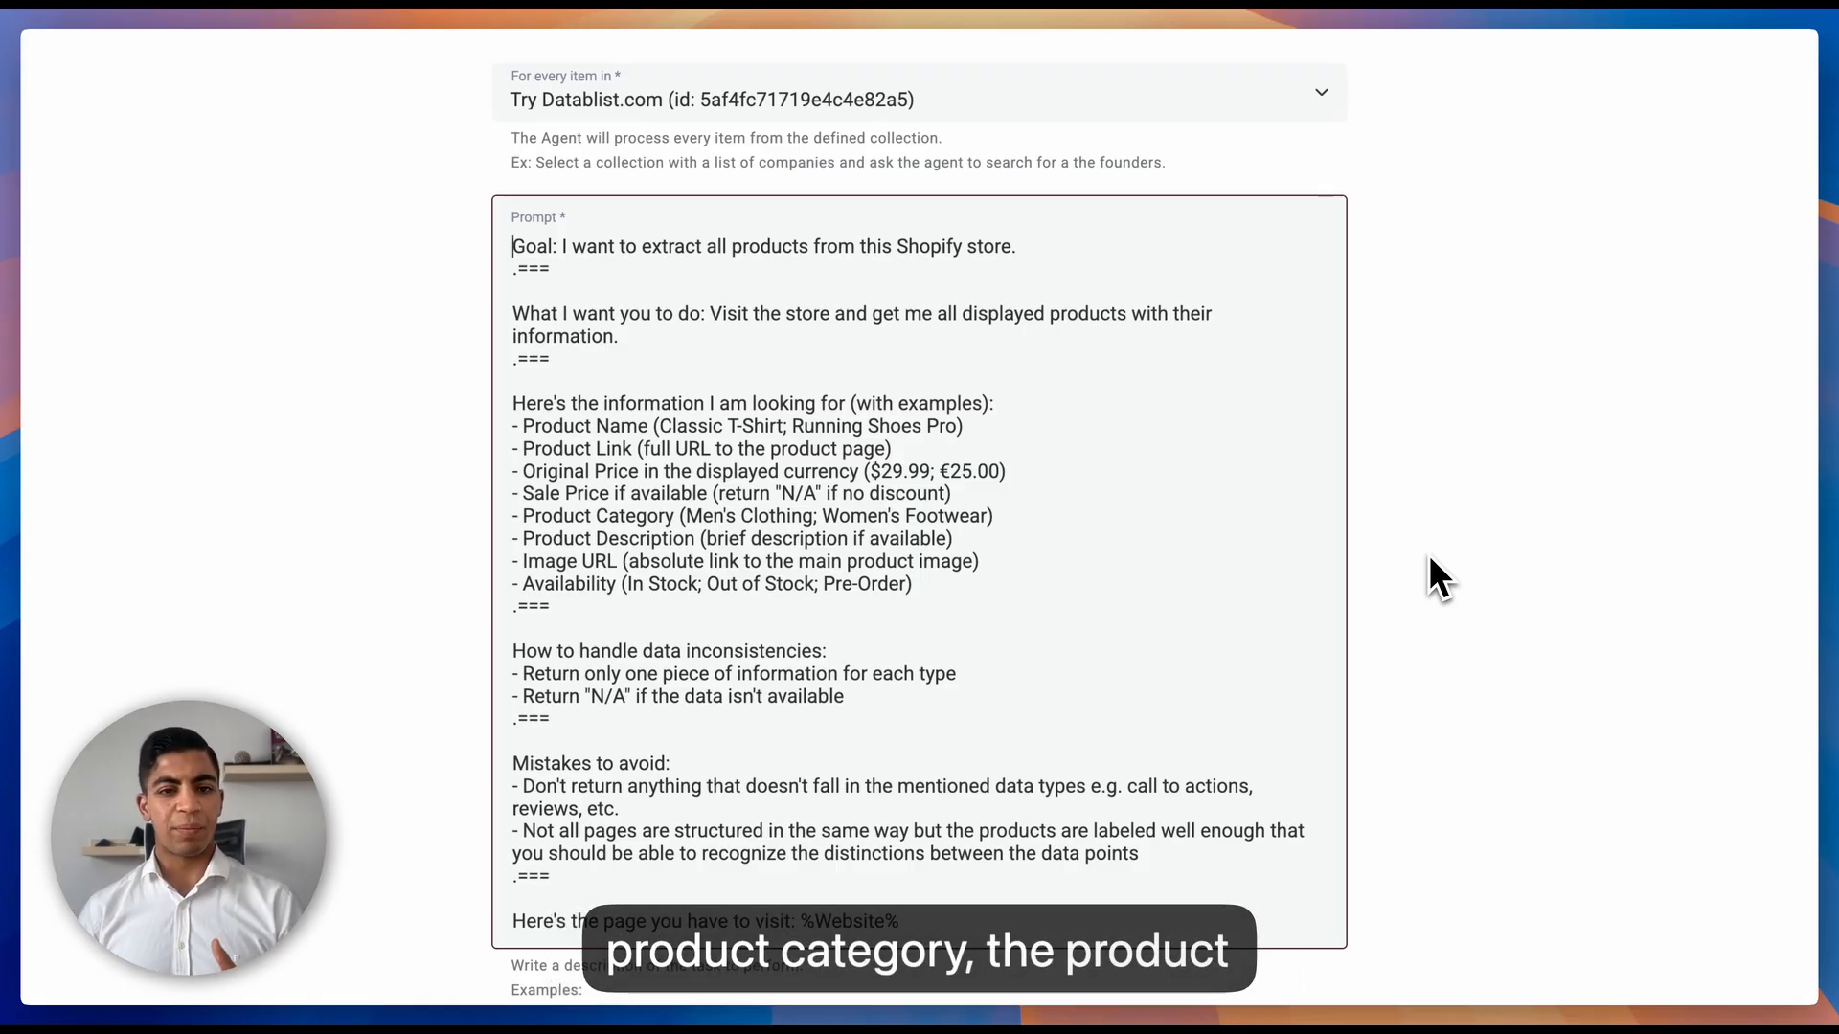
pyautogui.scroll(-1, 1428, 554)
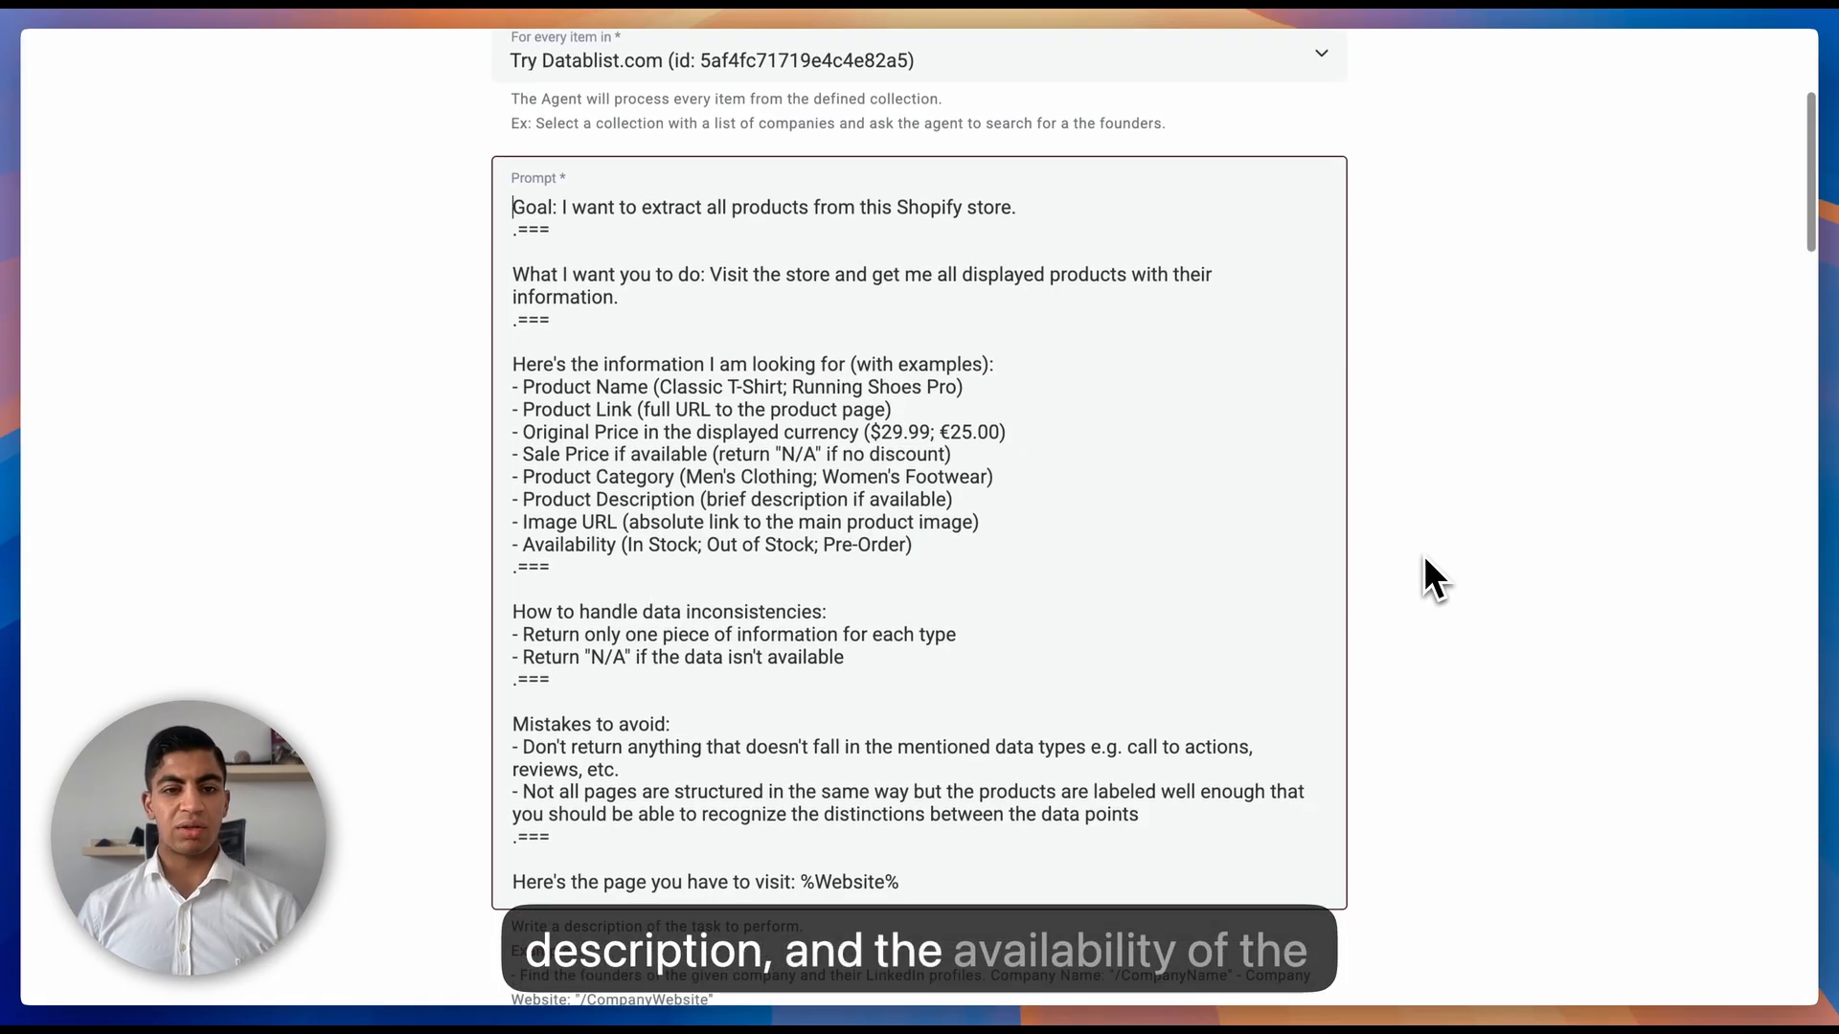
pyautogui.scroll(-3, 1408, 574)
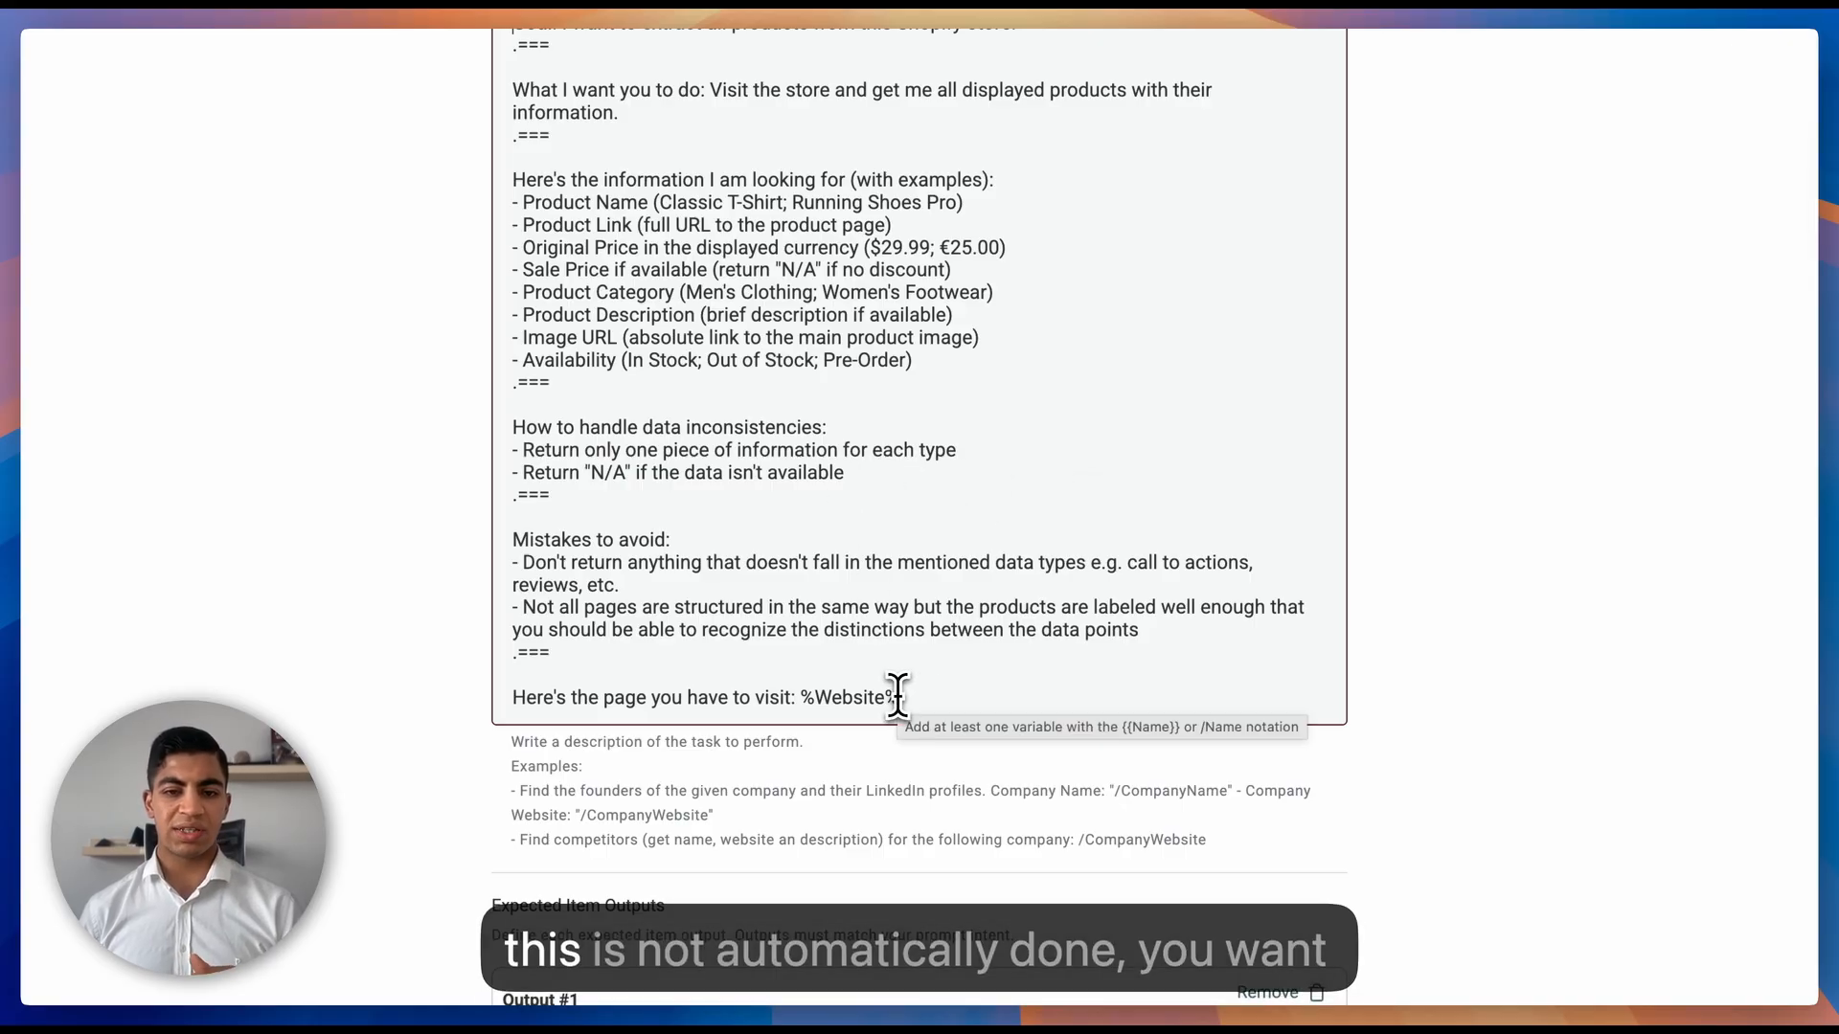
# Replace the %Website% placeholder at the end of the prompt with the Website variable
pyautogui.moveTo(901, 697); pyautogui.dragTo(874, 698)
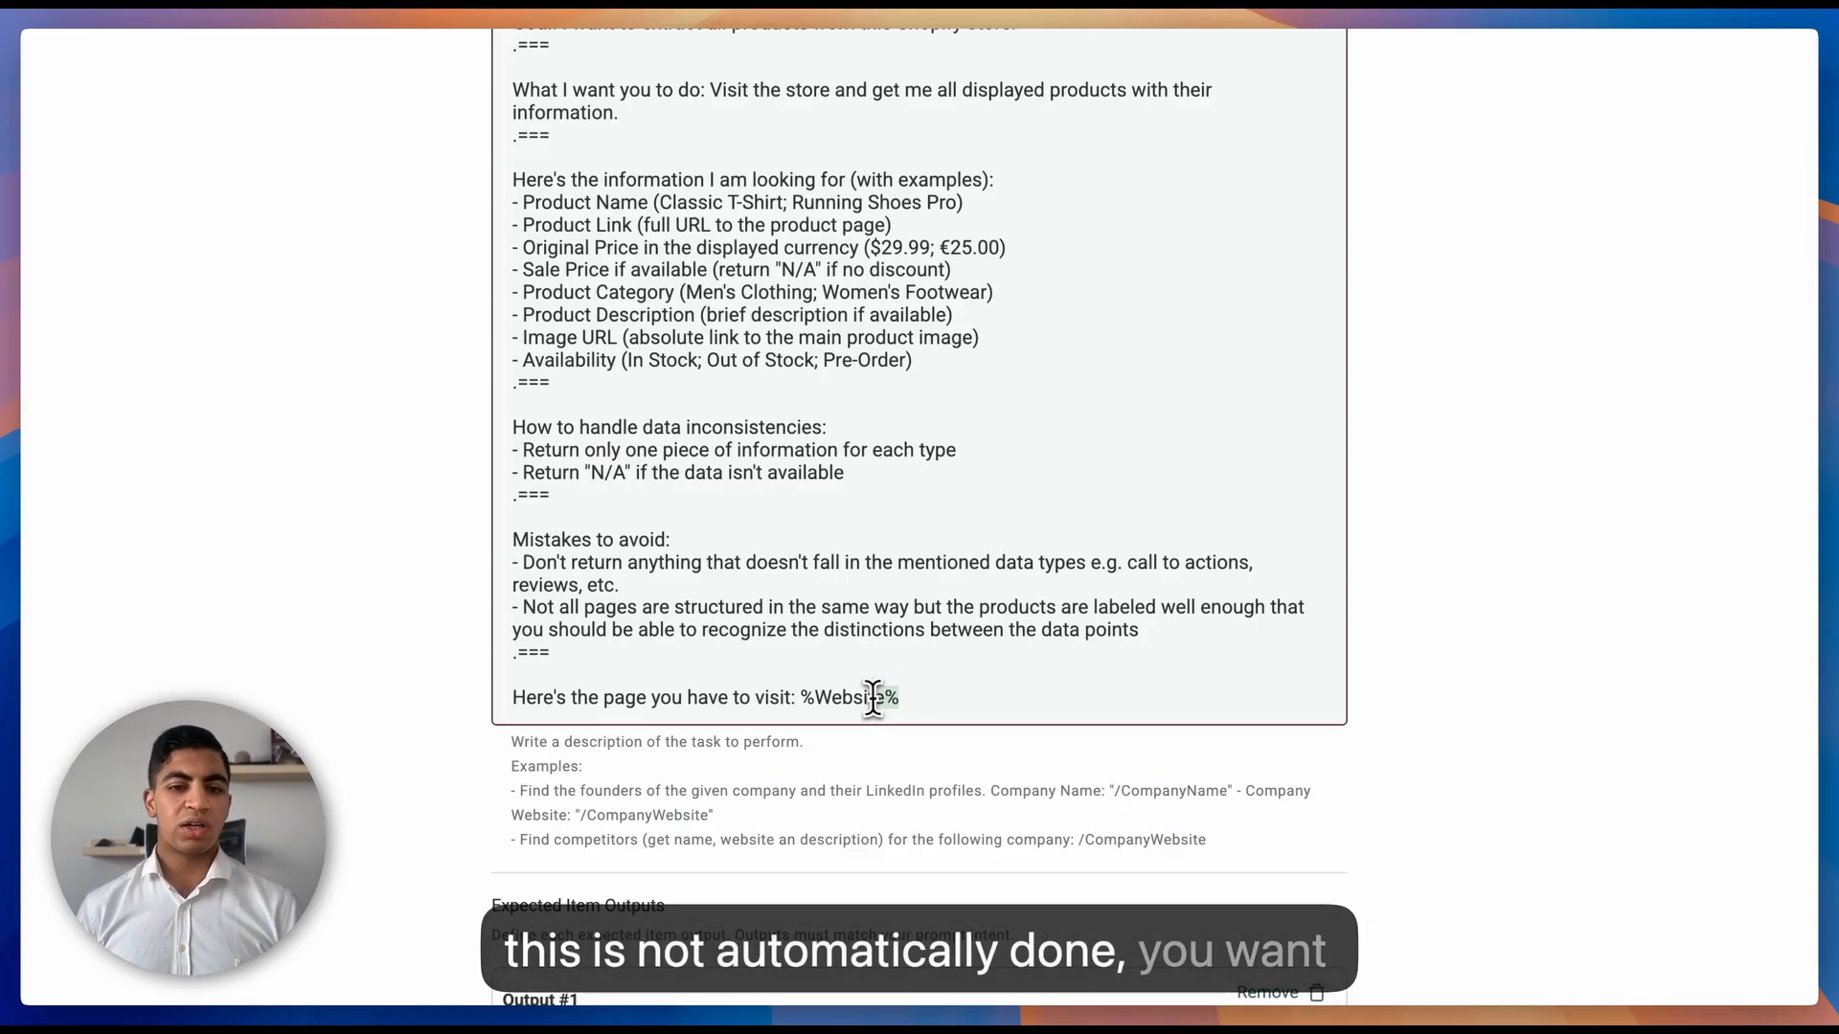
pyautogui.write('/')
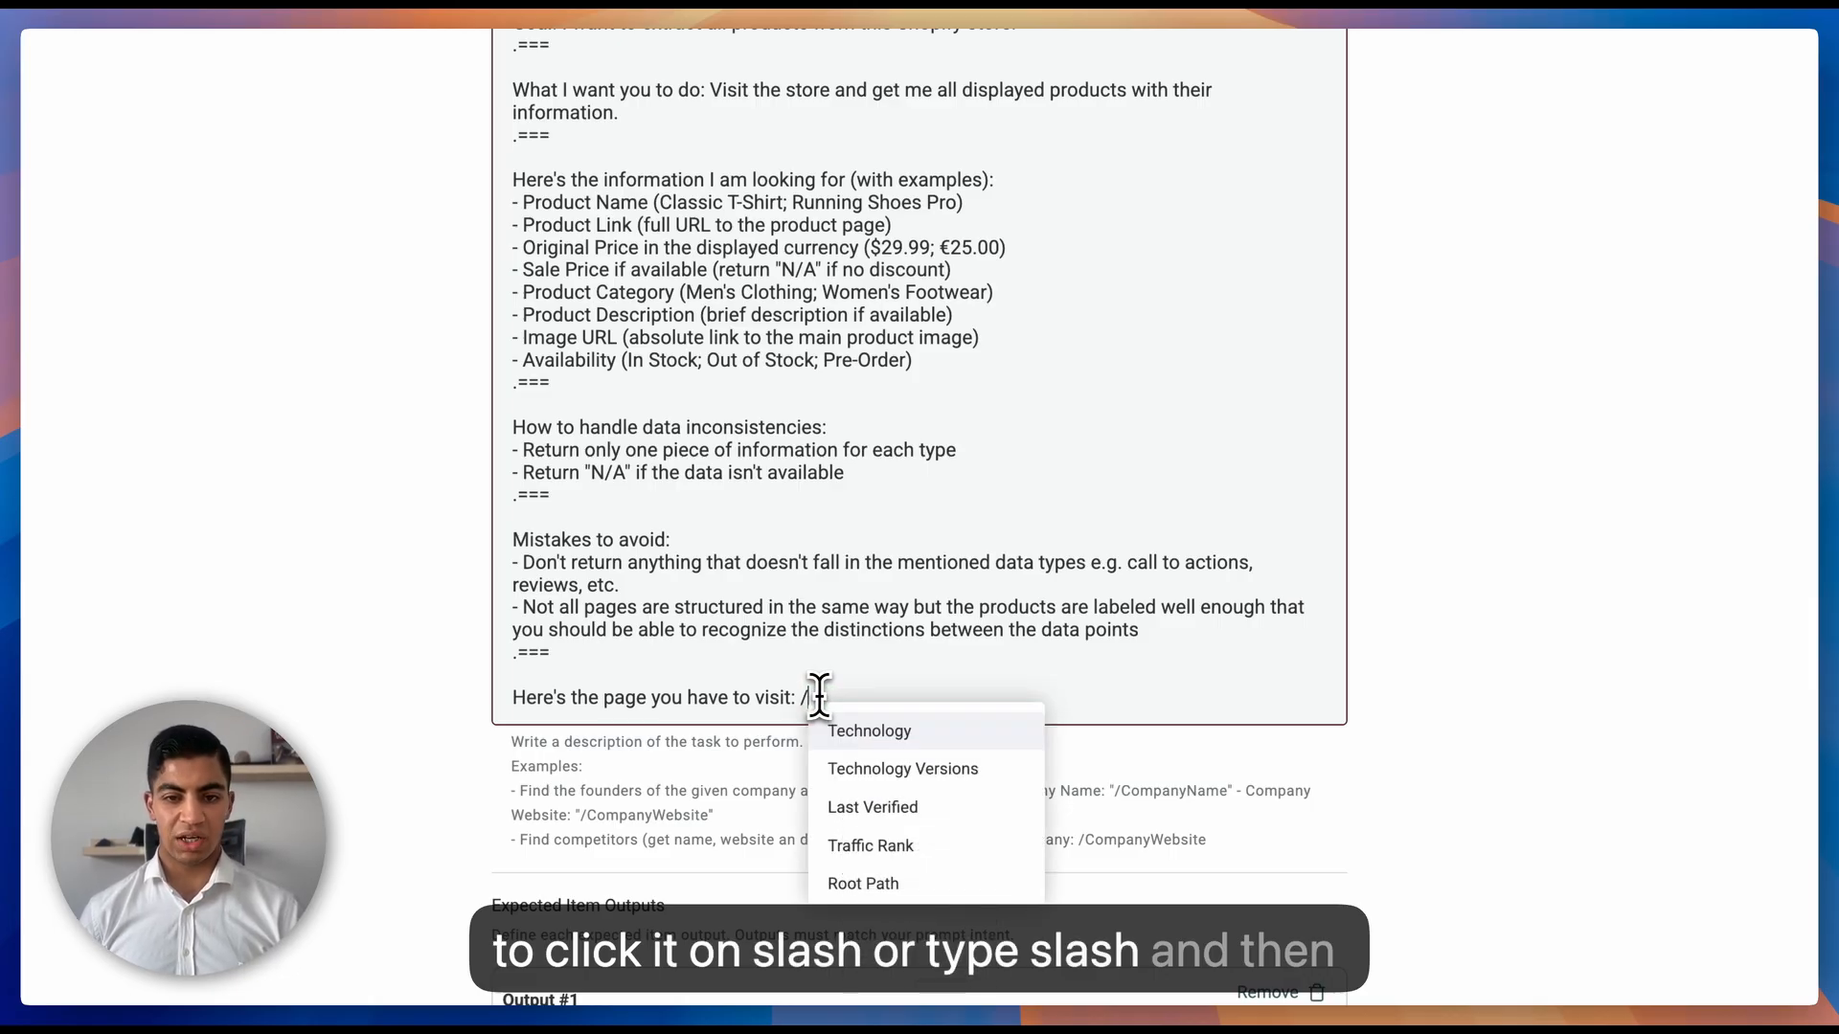
pyautogui.write('webs')
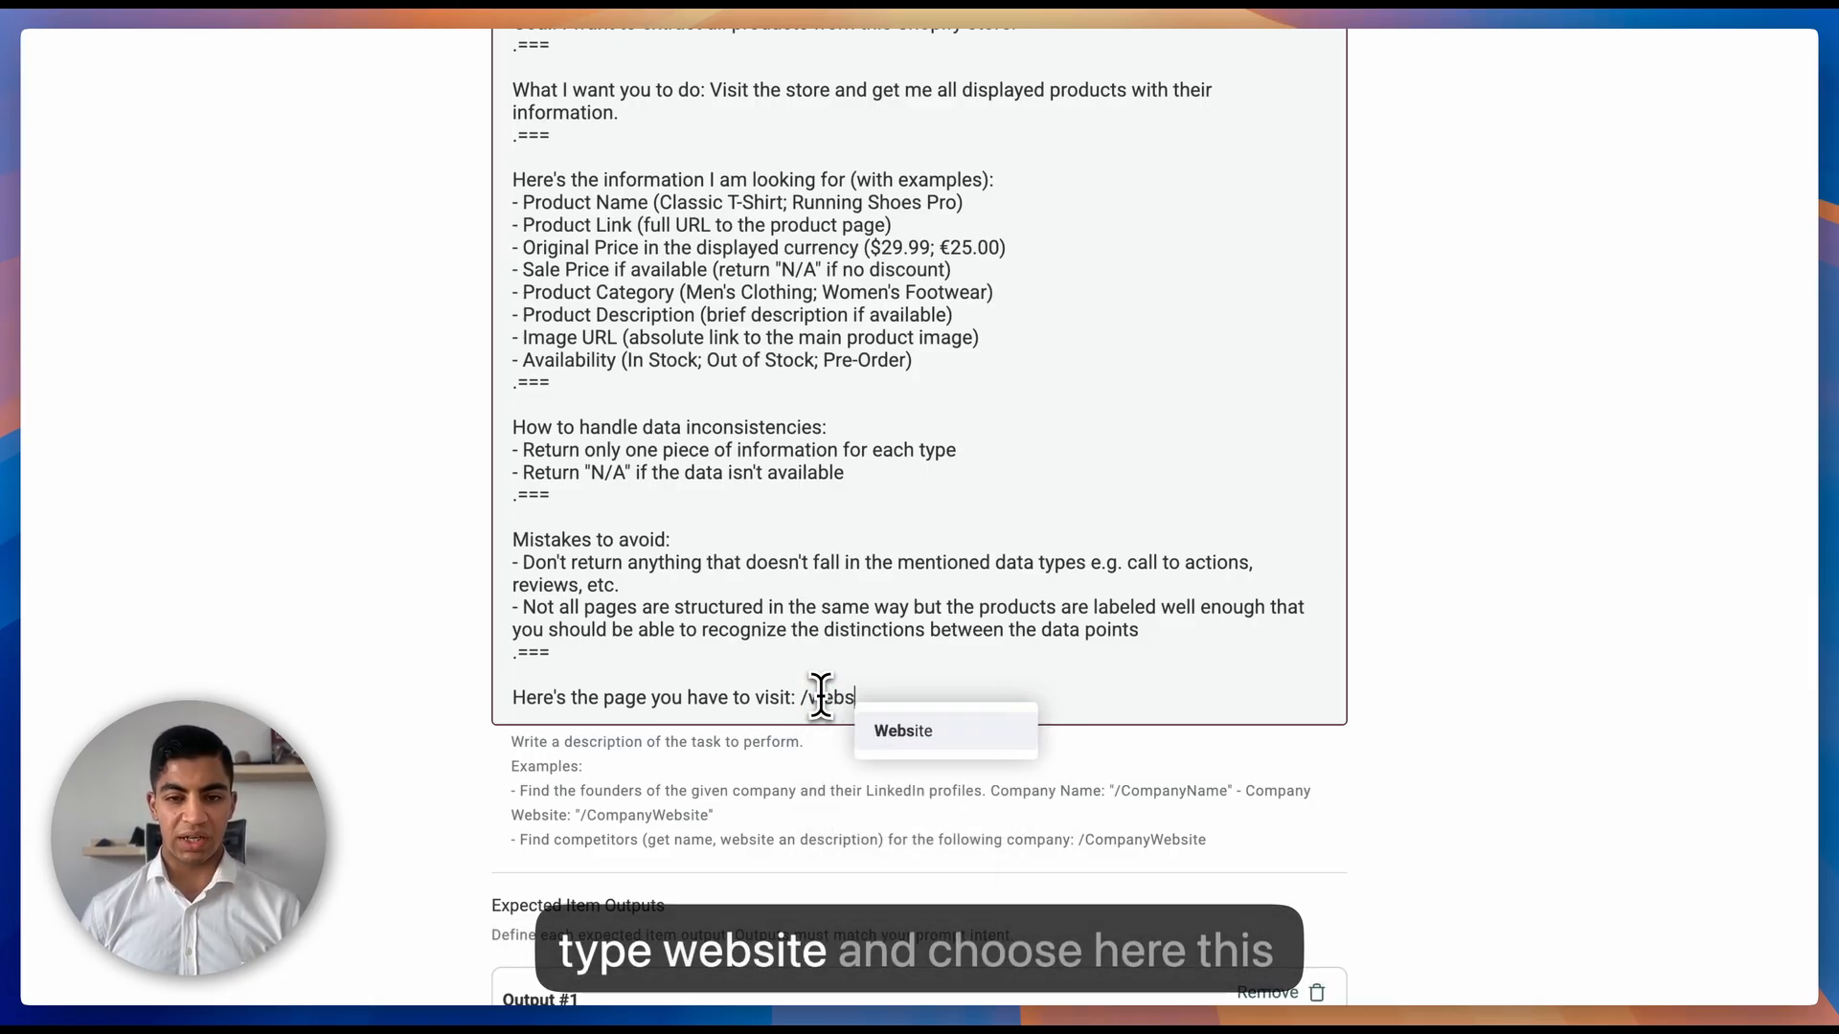
pyautogui.press('Return')
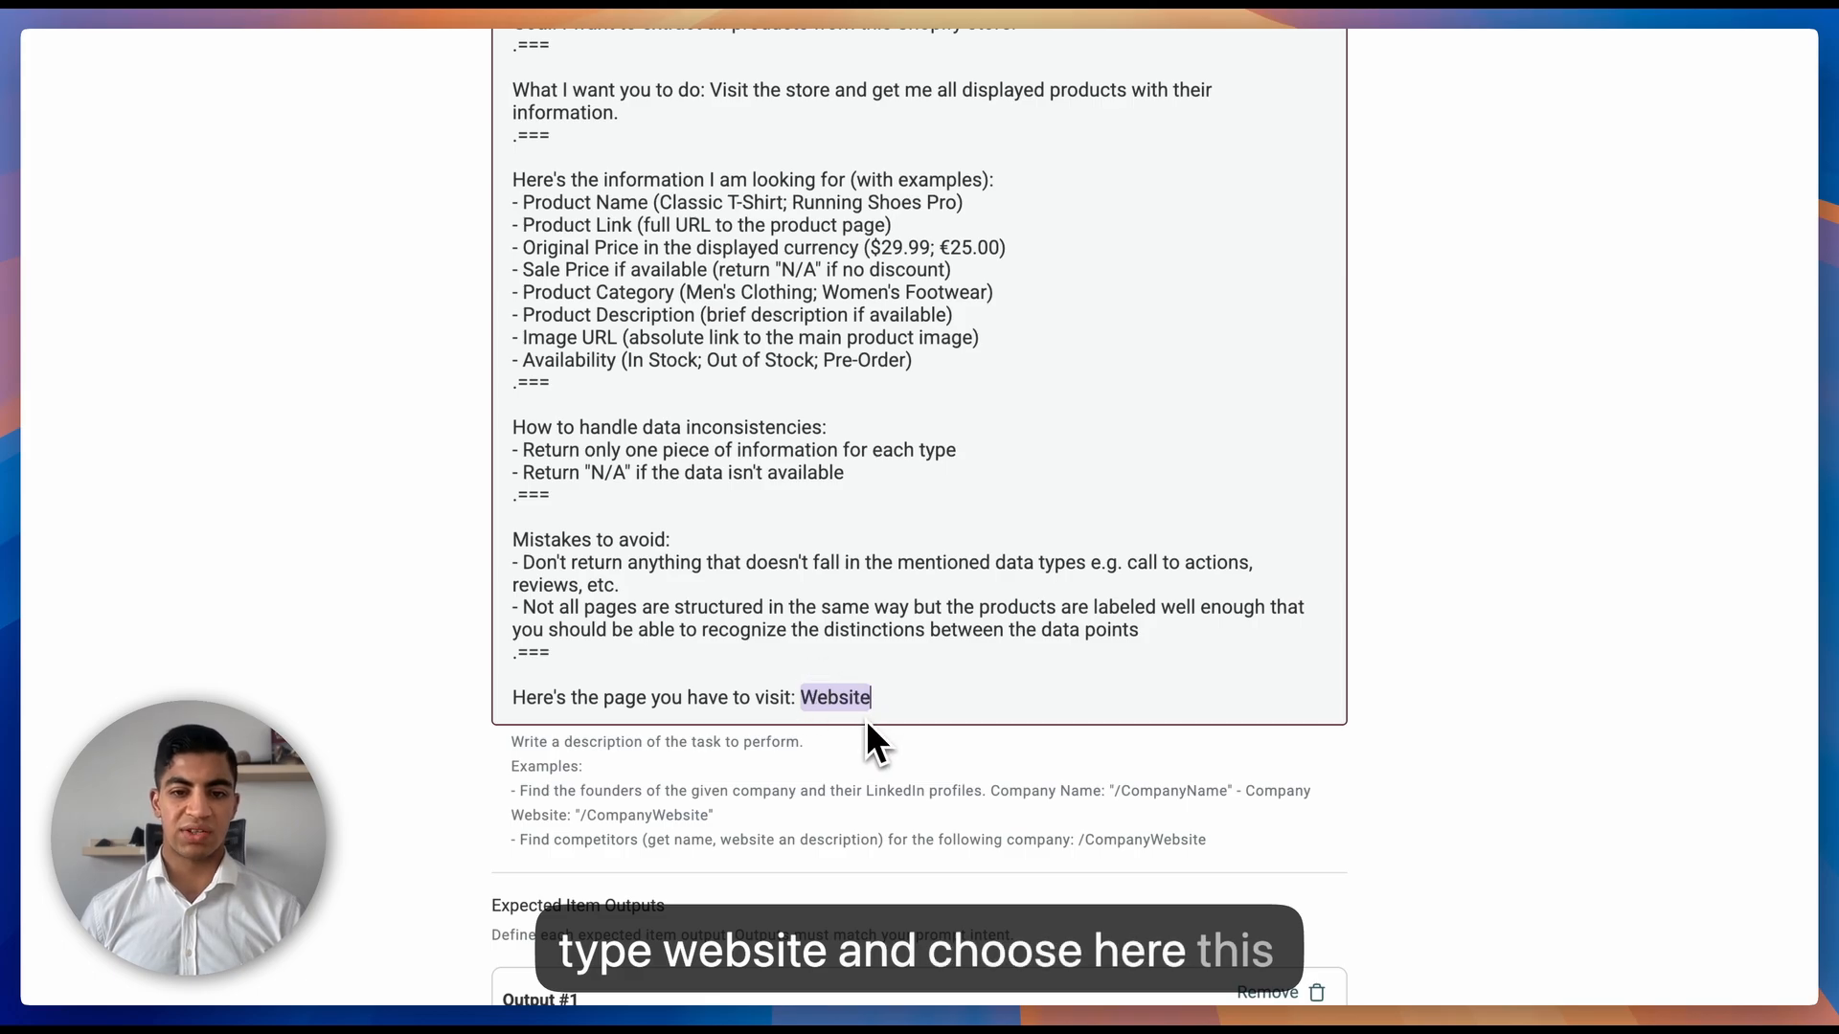
# Check which collections the agent can process, then clear the agent settings to start over
pyautogui.scroll(1, 871, 714)
pyautogui.scroll(5, 880, 713)
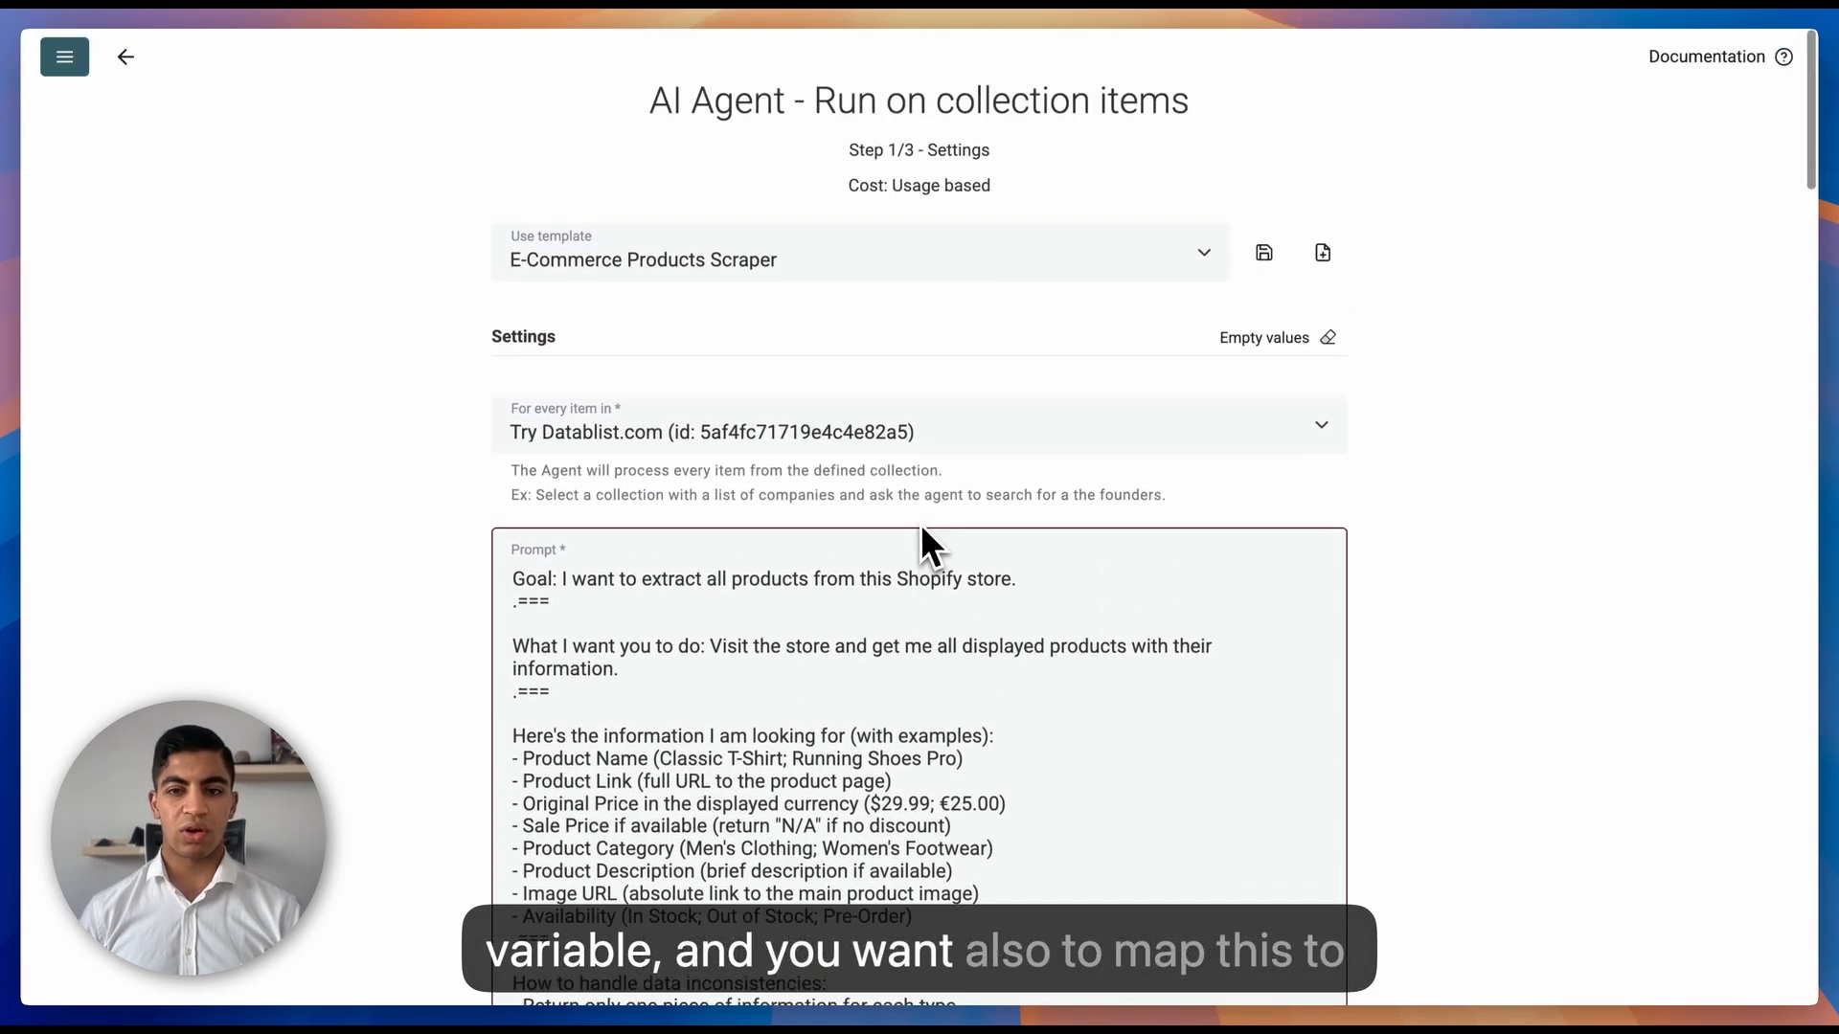
pyautogui.click(655, 436)
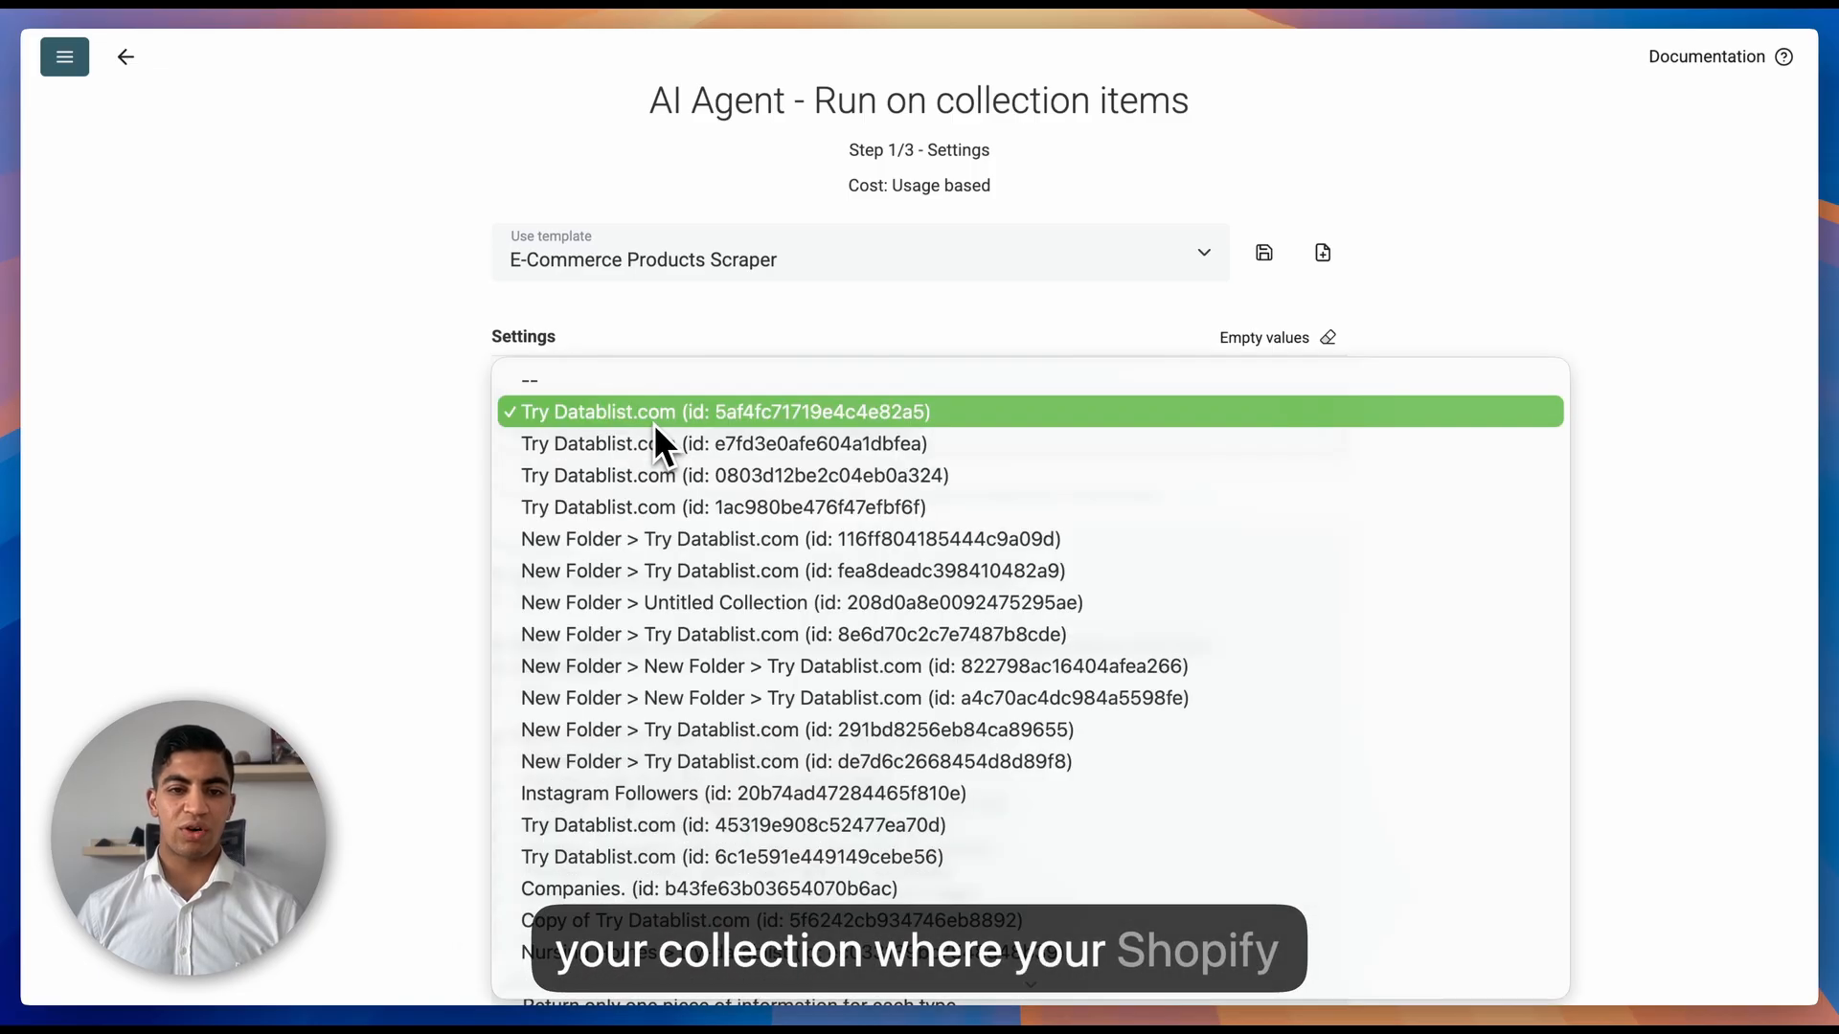
pyautogui.click(404, 383)
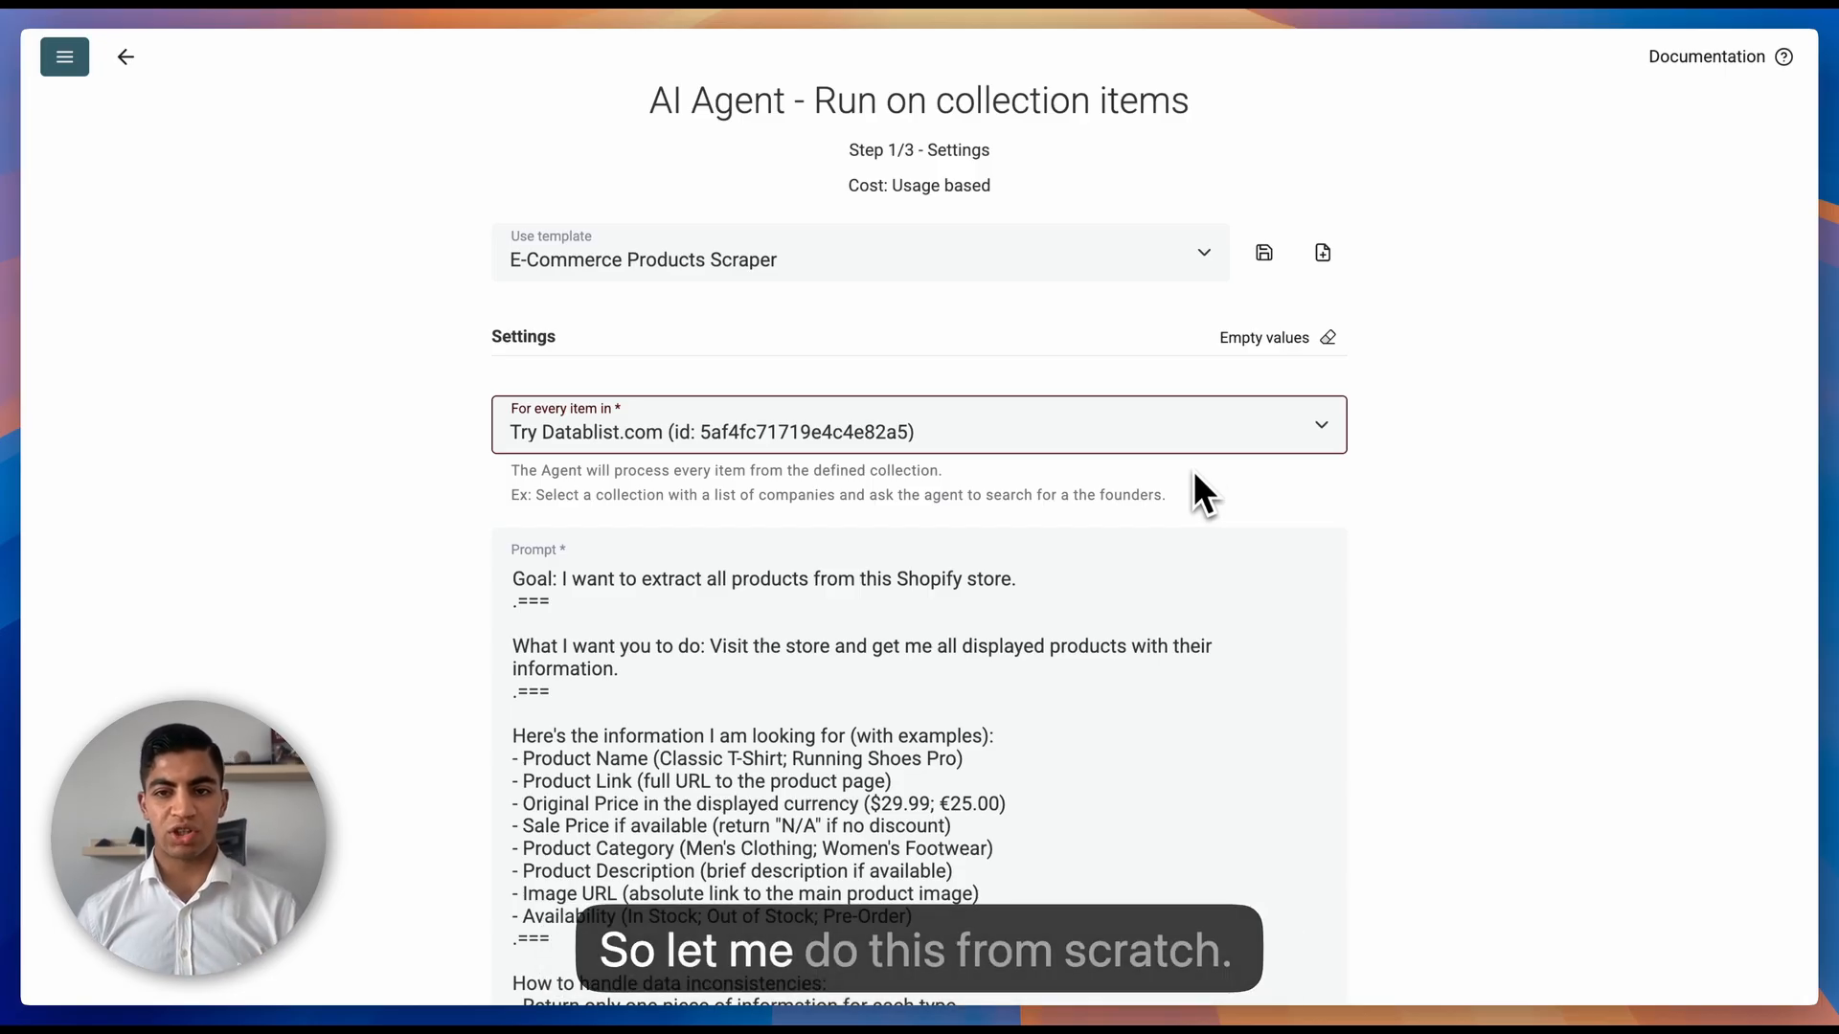
pyautogui.click(1281, 371)
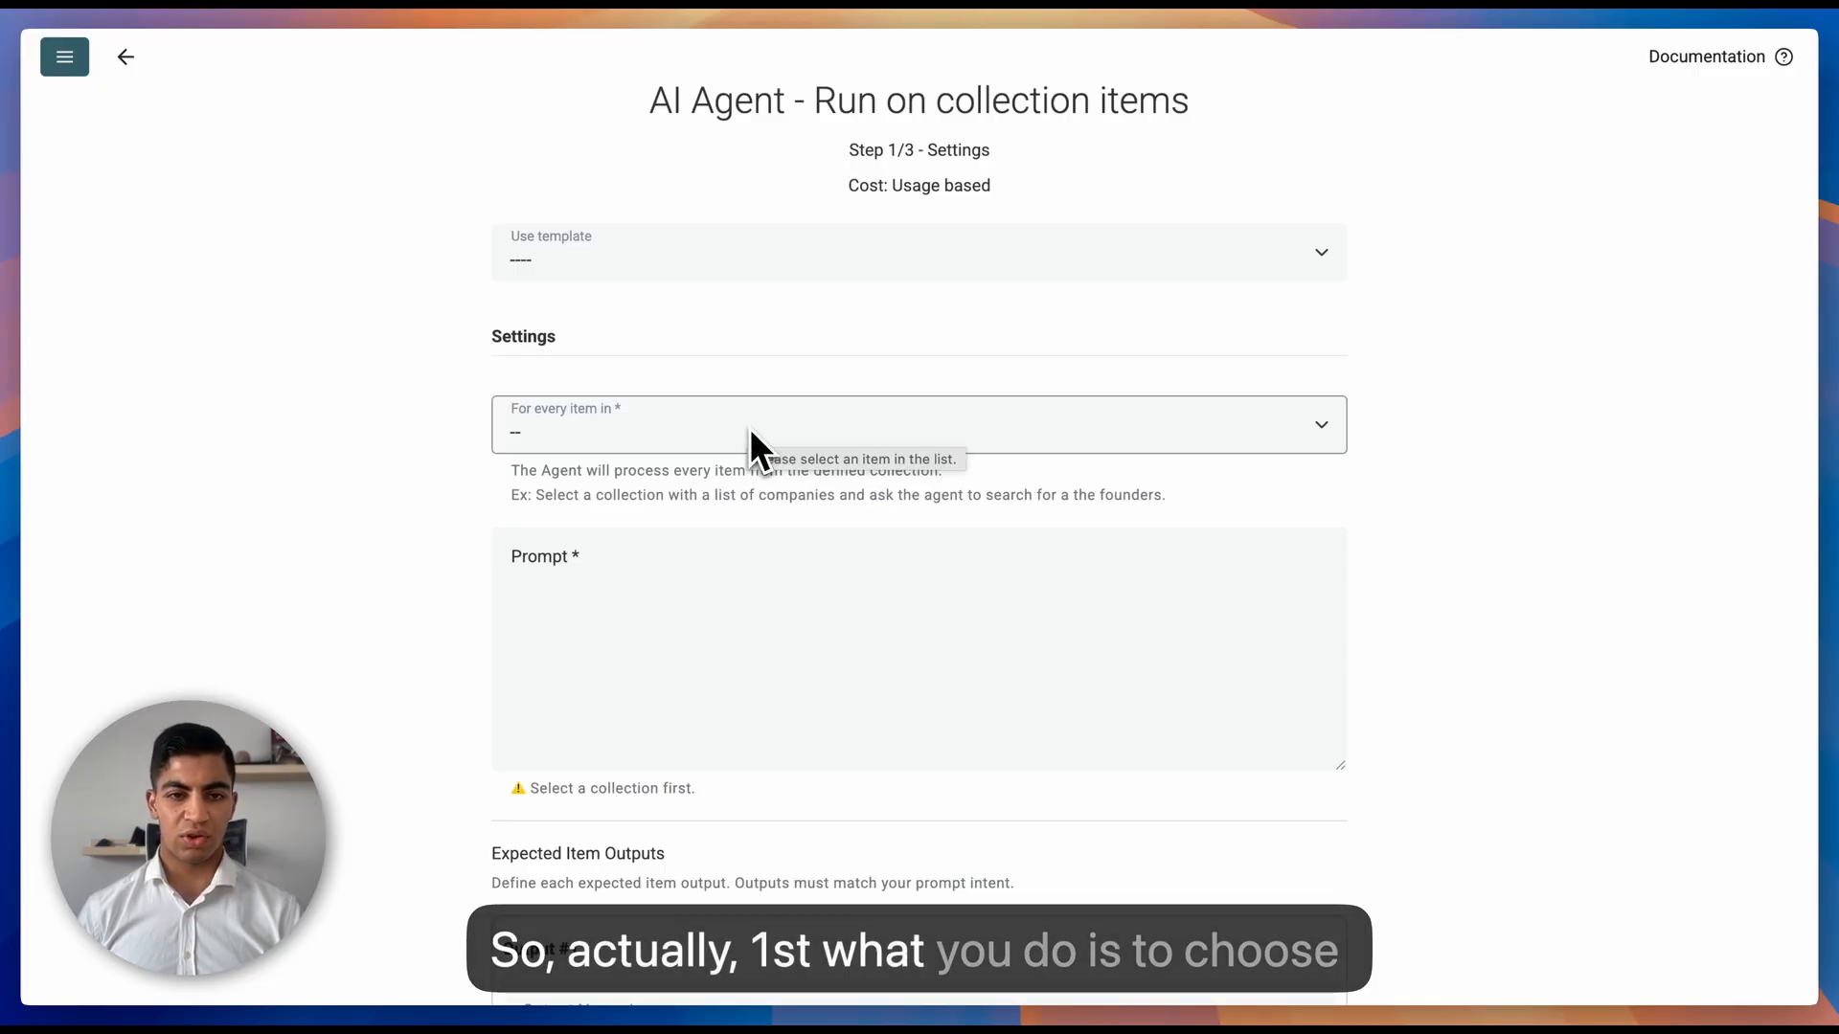
# Set the agent to process every item in Try Datablist.com (id: 5af4fc71719e4c4e82a5) and apply the E-Commerce Products Scraper template
pyautogui.click(748, 426)
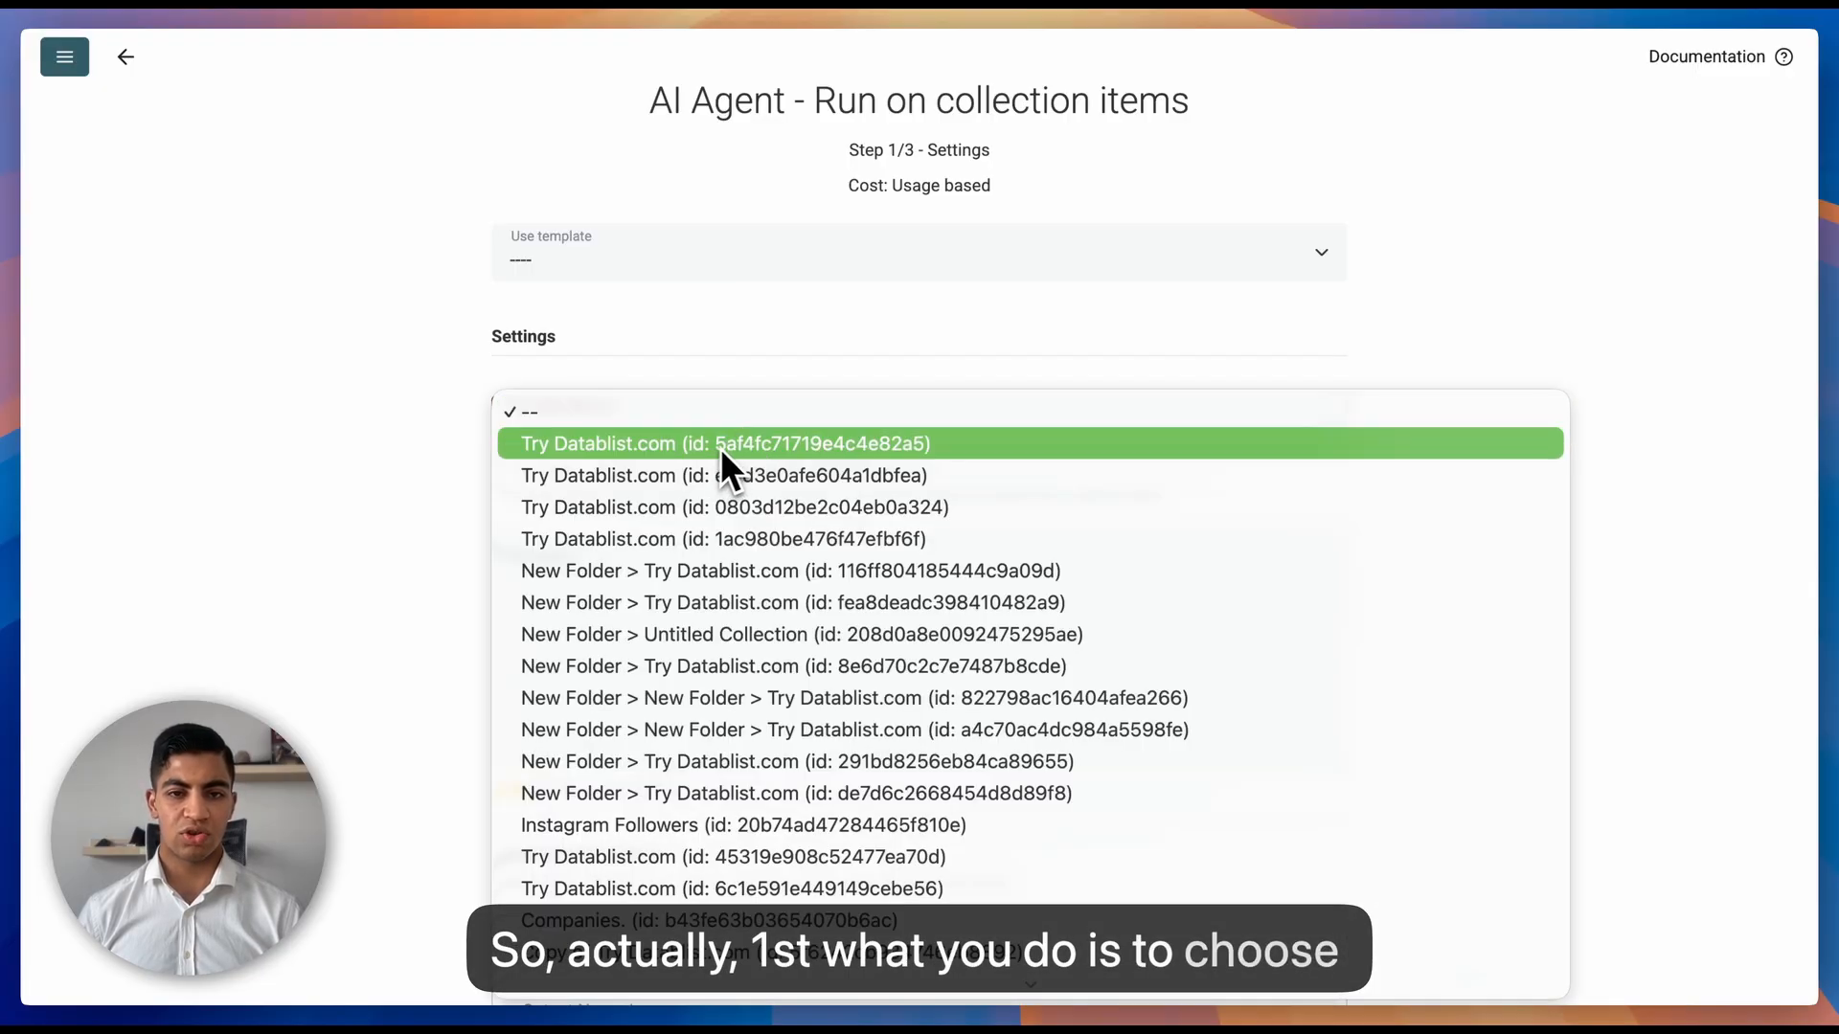
pyautogui.click(732, 447)
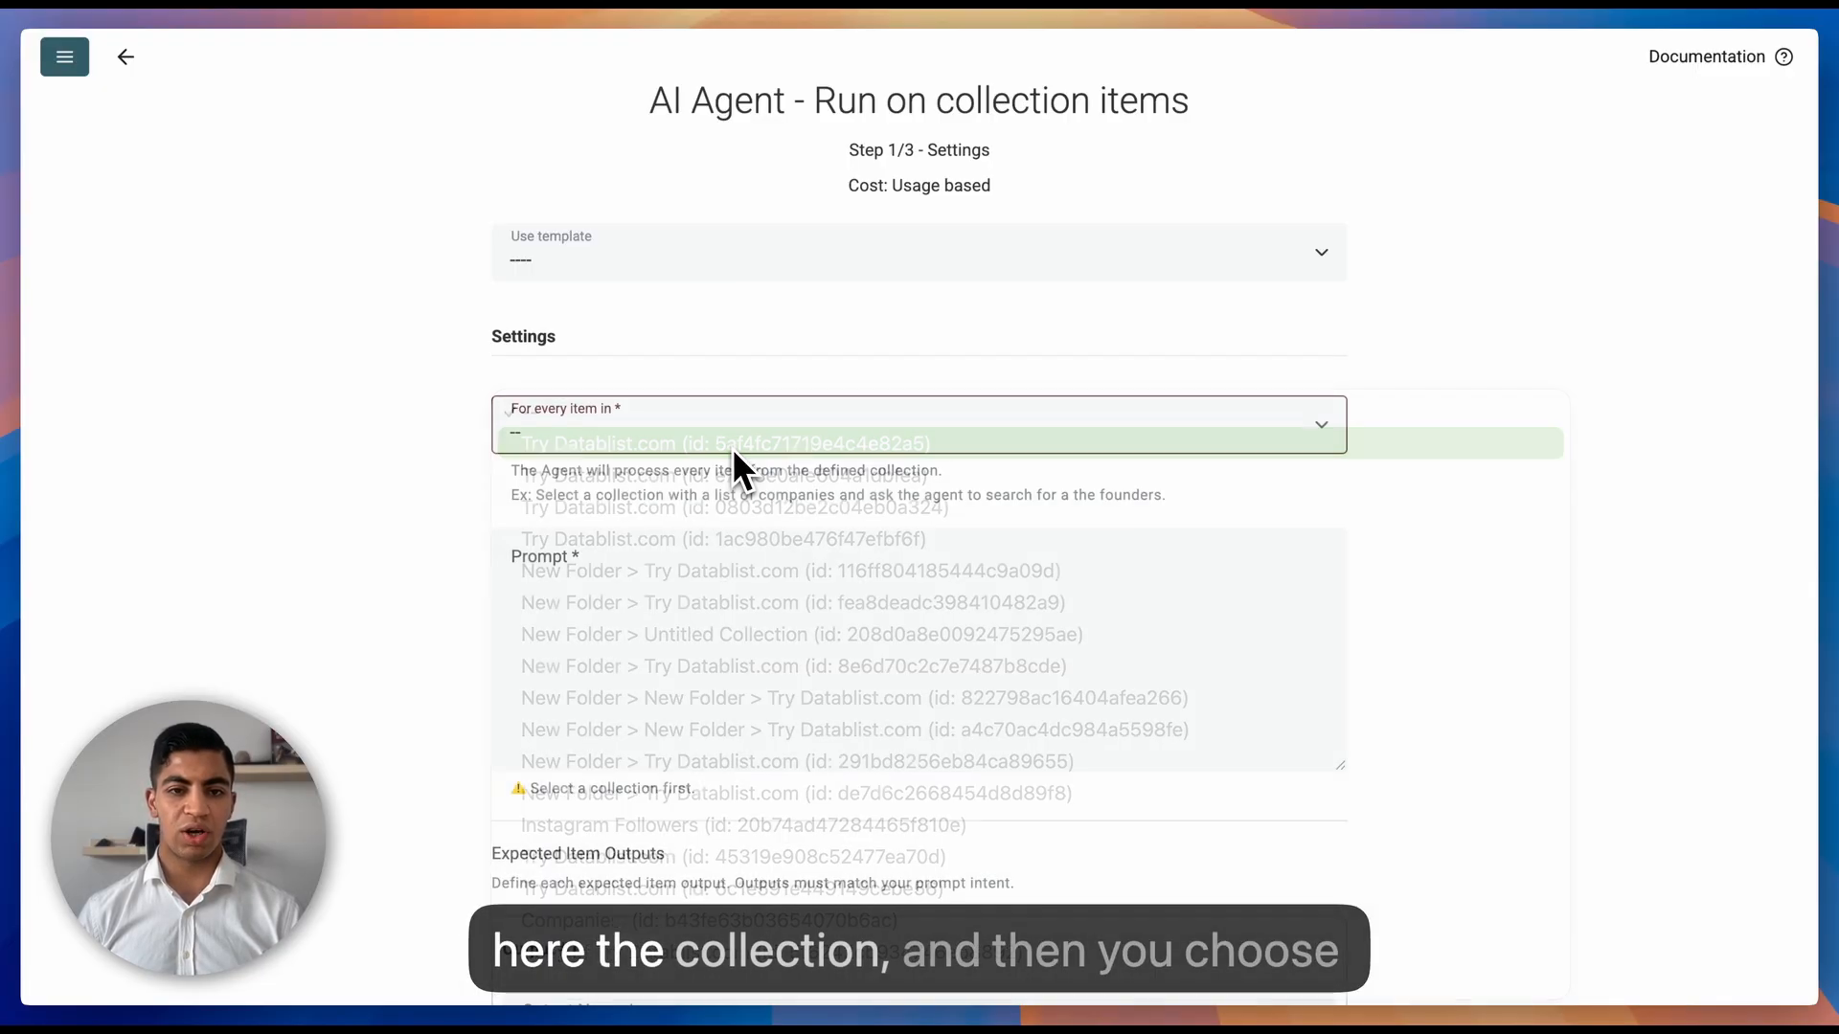
pyautogui.click(729, 260)
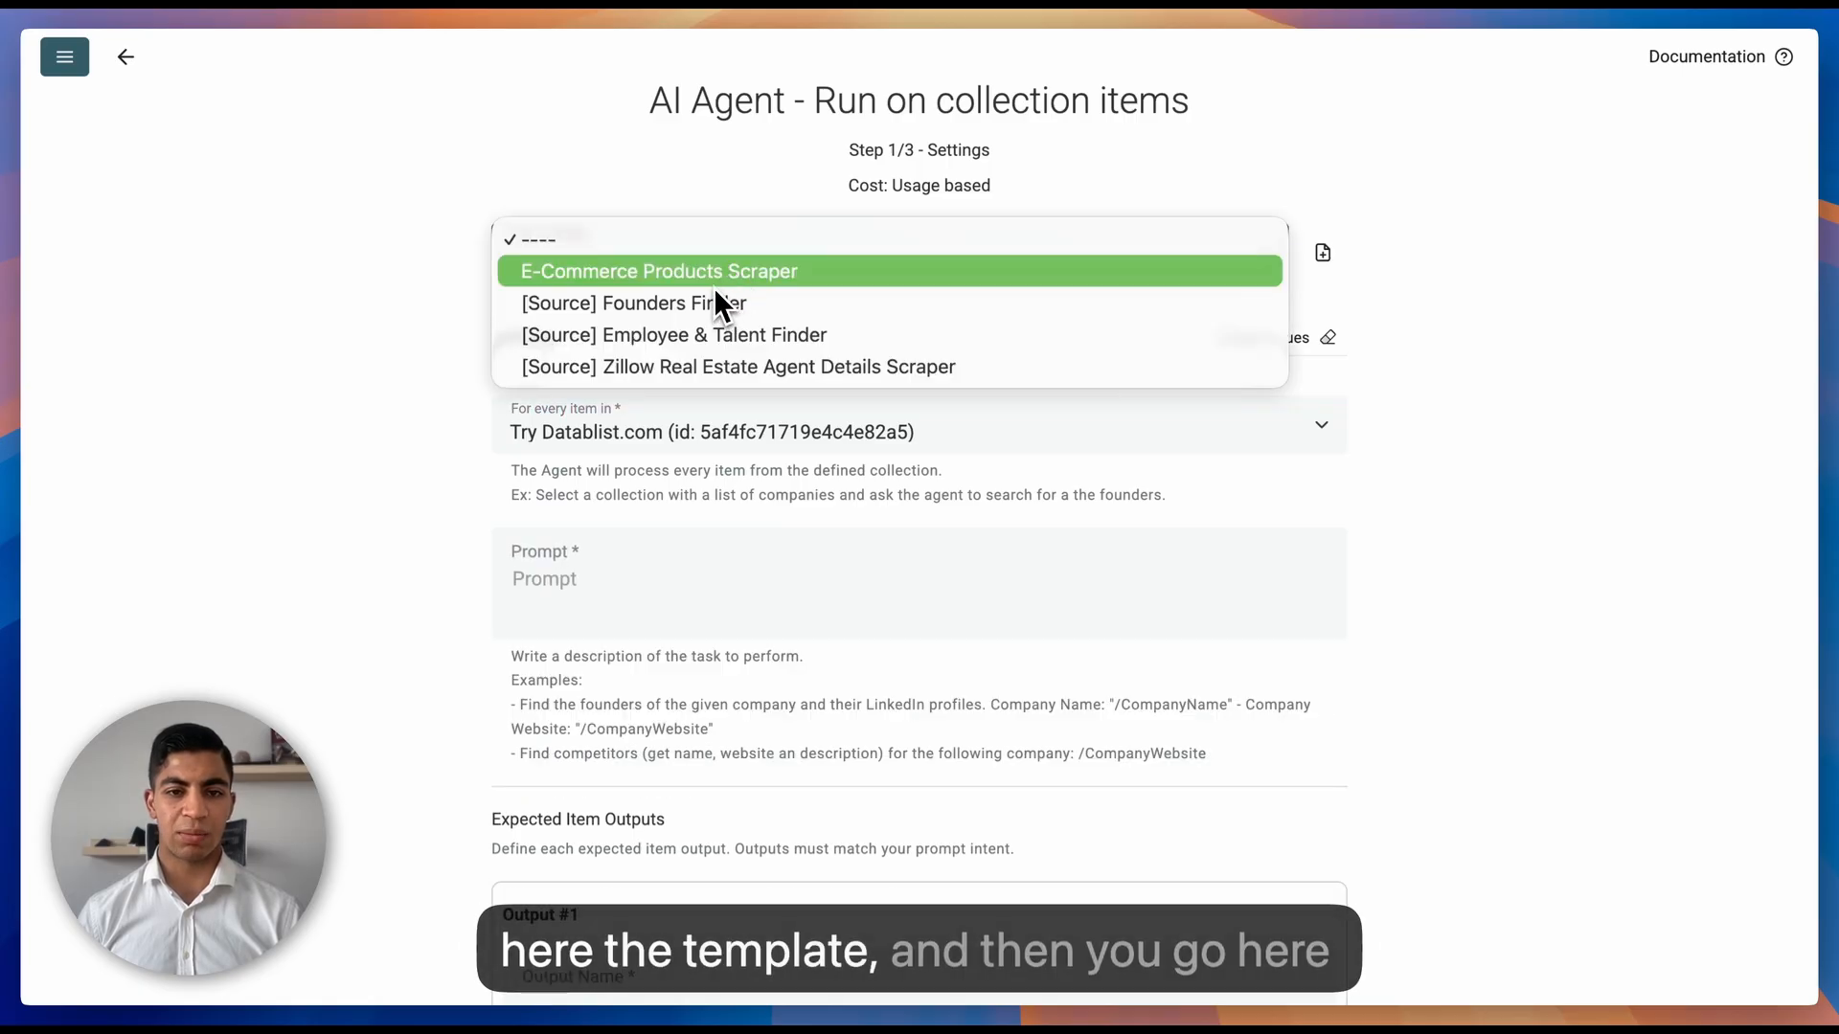
pyautogui.click(714, 287)
# Swap the %Website% placeholder in the prompt's page-to-visit line for the collection's Website variable
pyautogui.scroll(-7, 921, 647)
pyautogui.moveTo(921, 648); pyautogui.dragTo(807, 643)
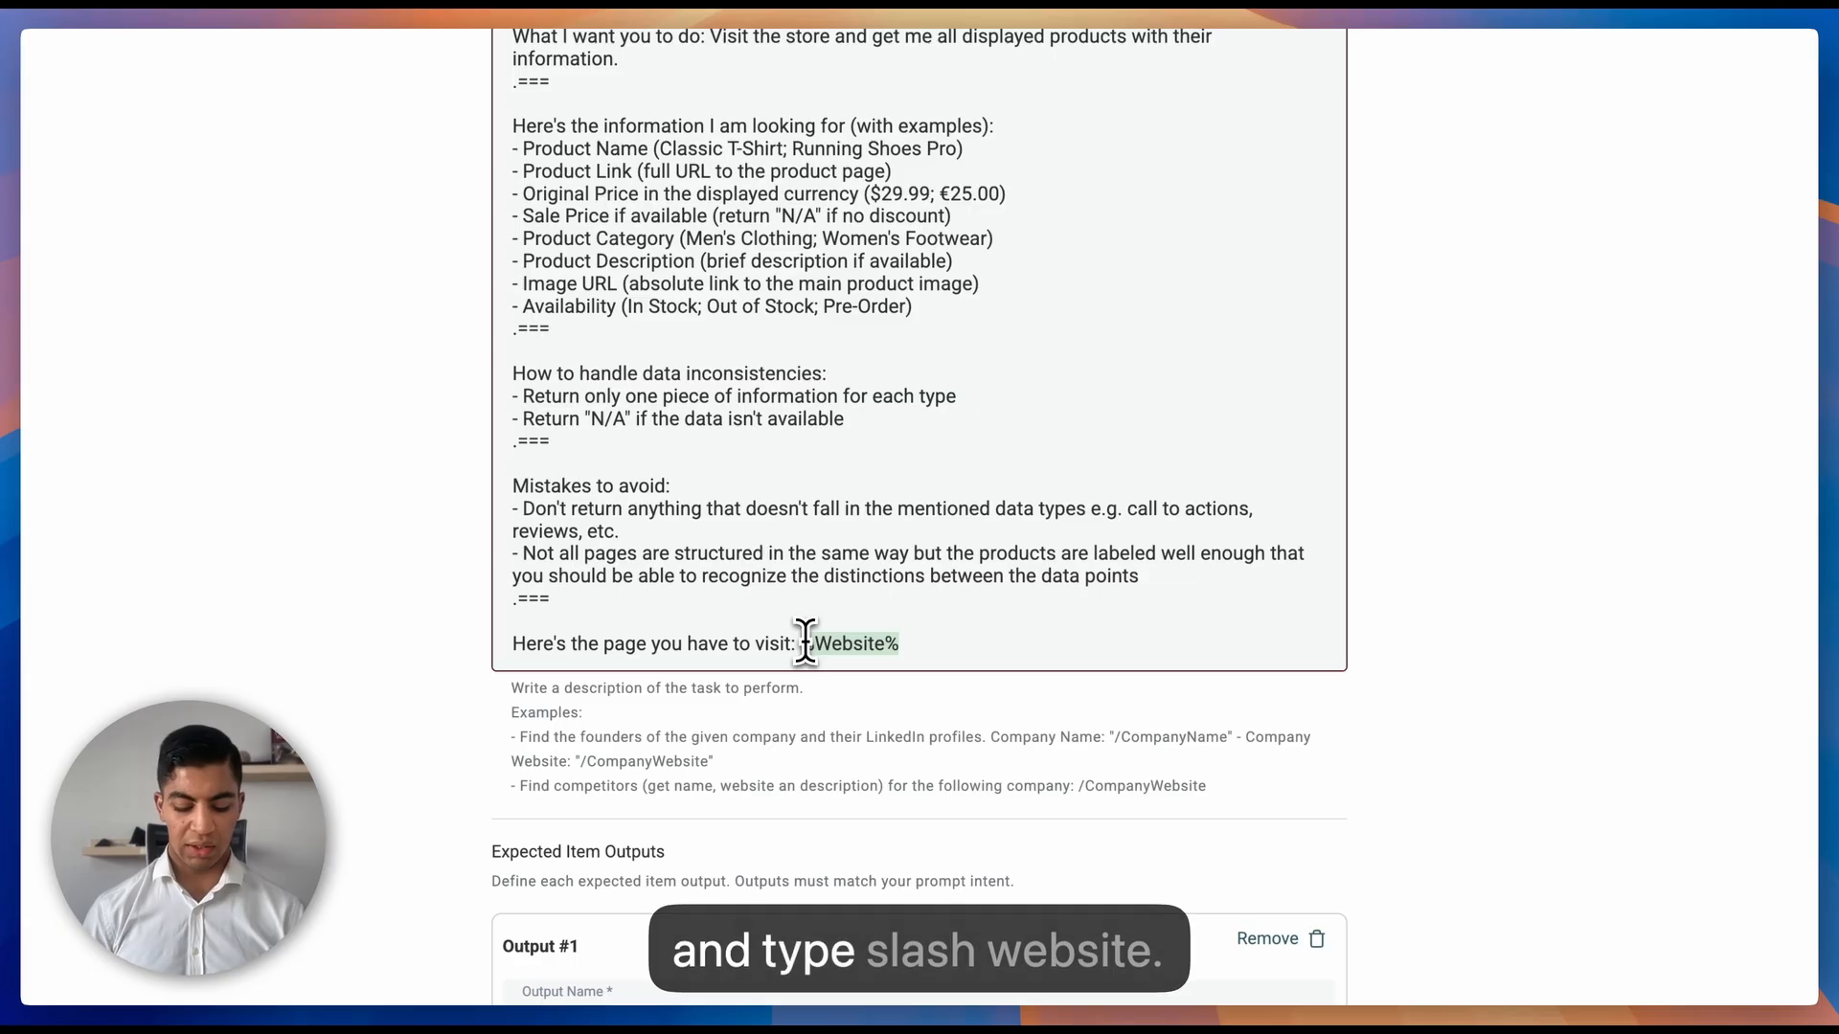
pyautogui.write('/webi')
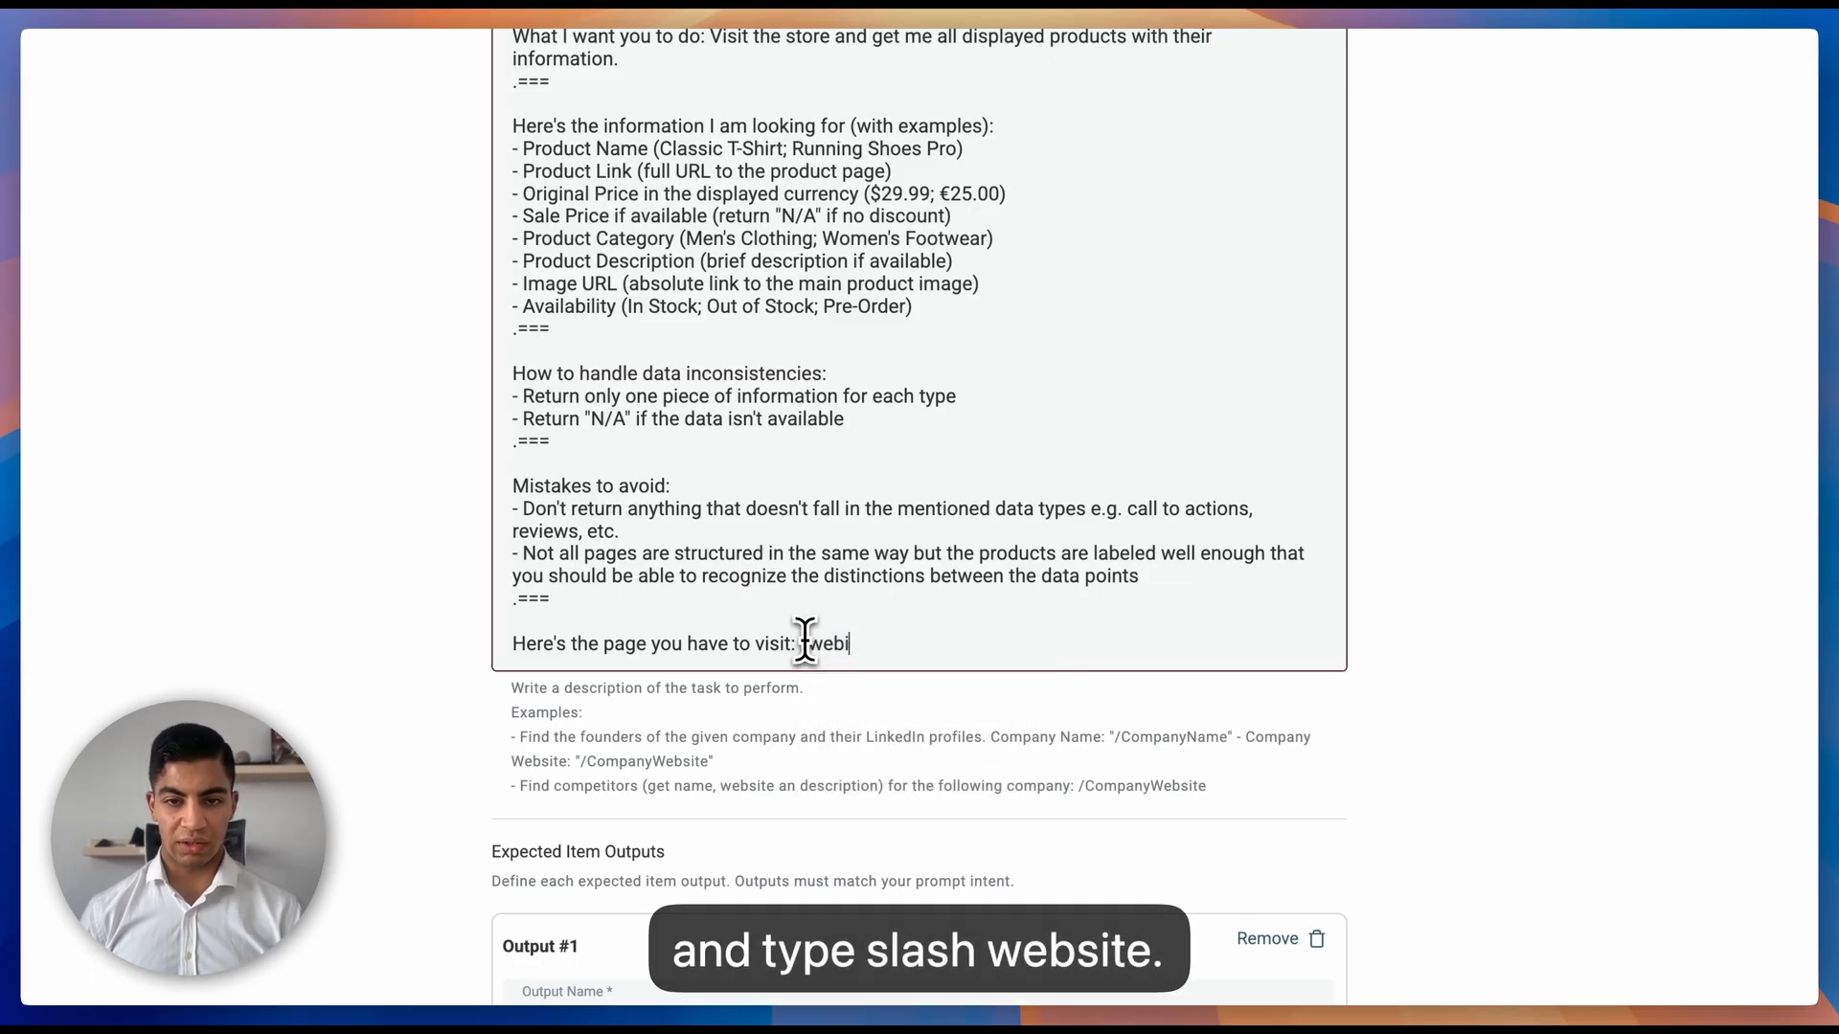
pyautogui.press('BackSpace')
pyautogui.write('s')
pyautogui.press('Return')
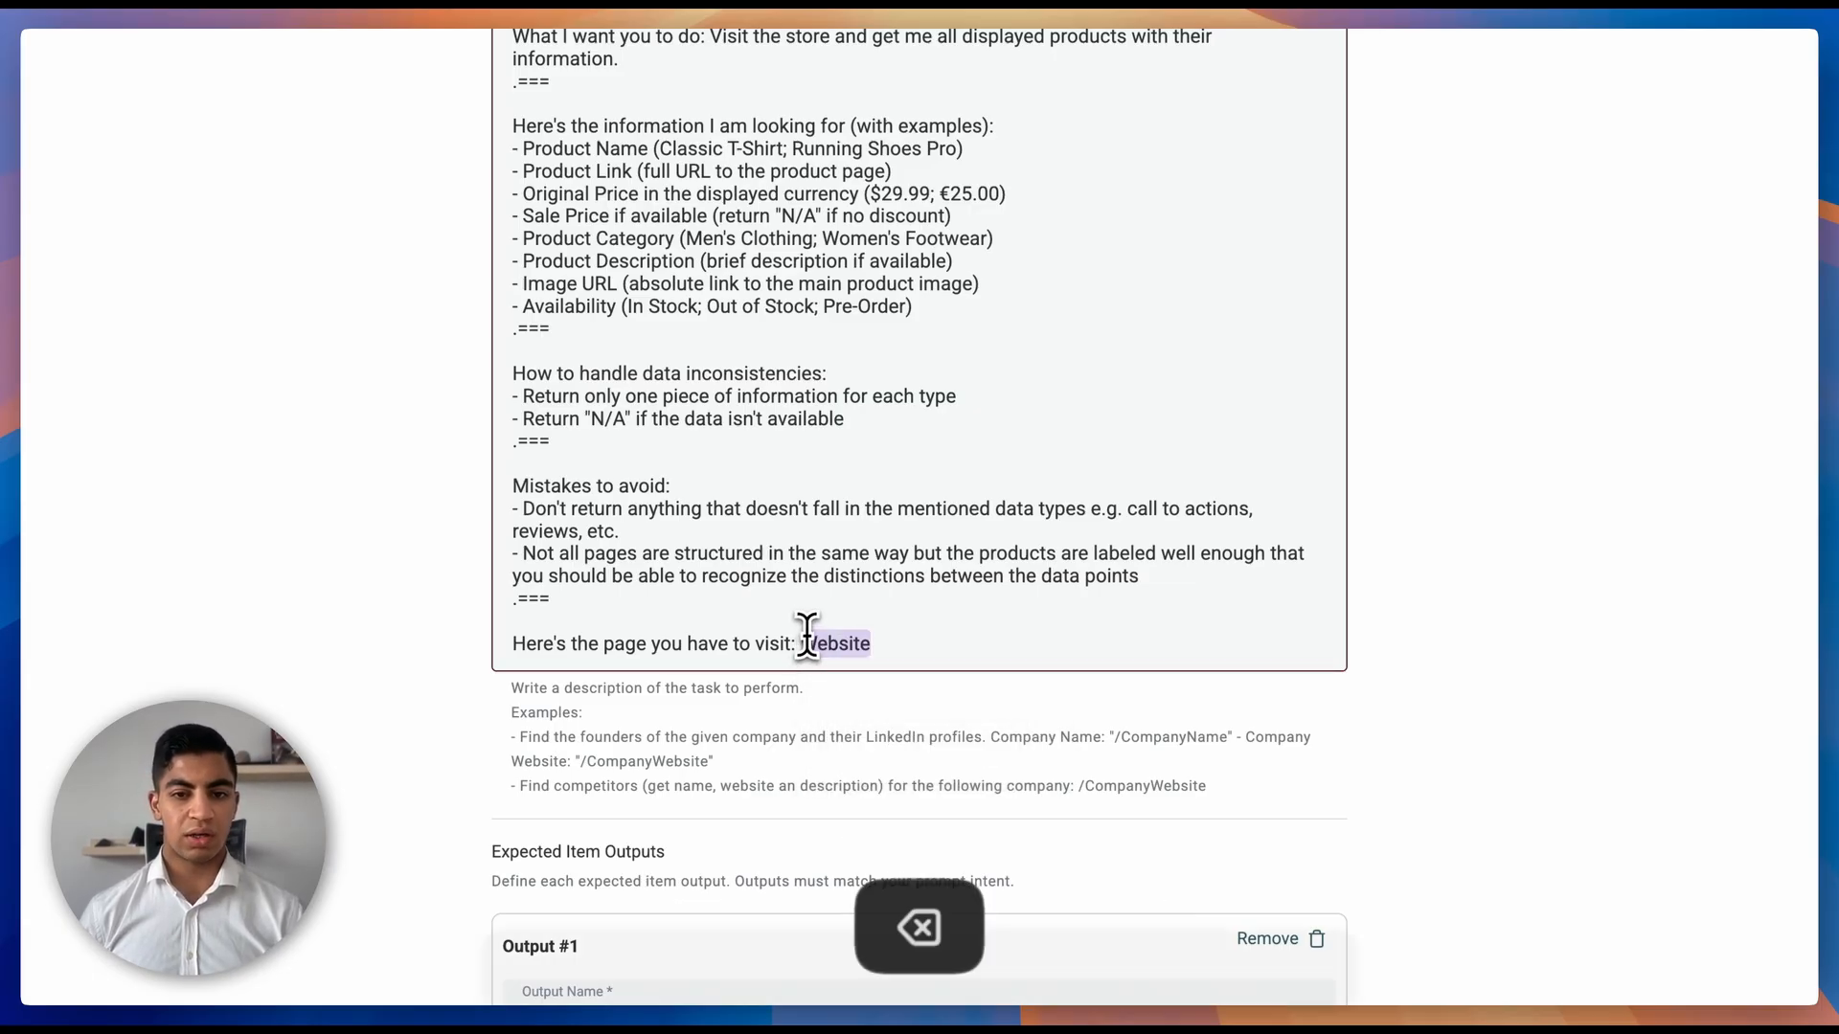
# Review the template's eight expected outputs, from Product Name through Availability, with their descriptions and types
pyautogui.scroll(-6, 815, 614)
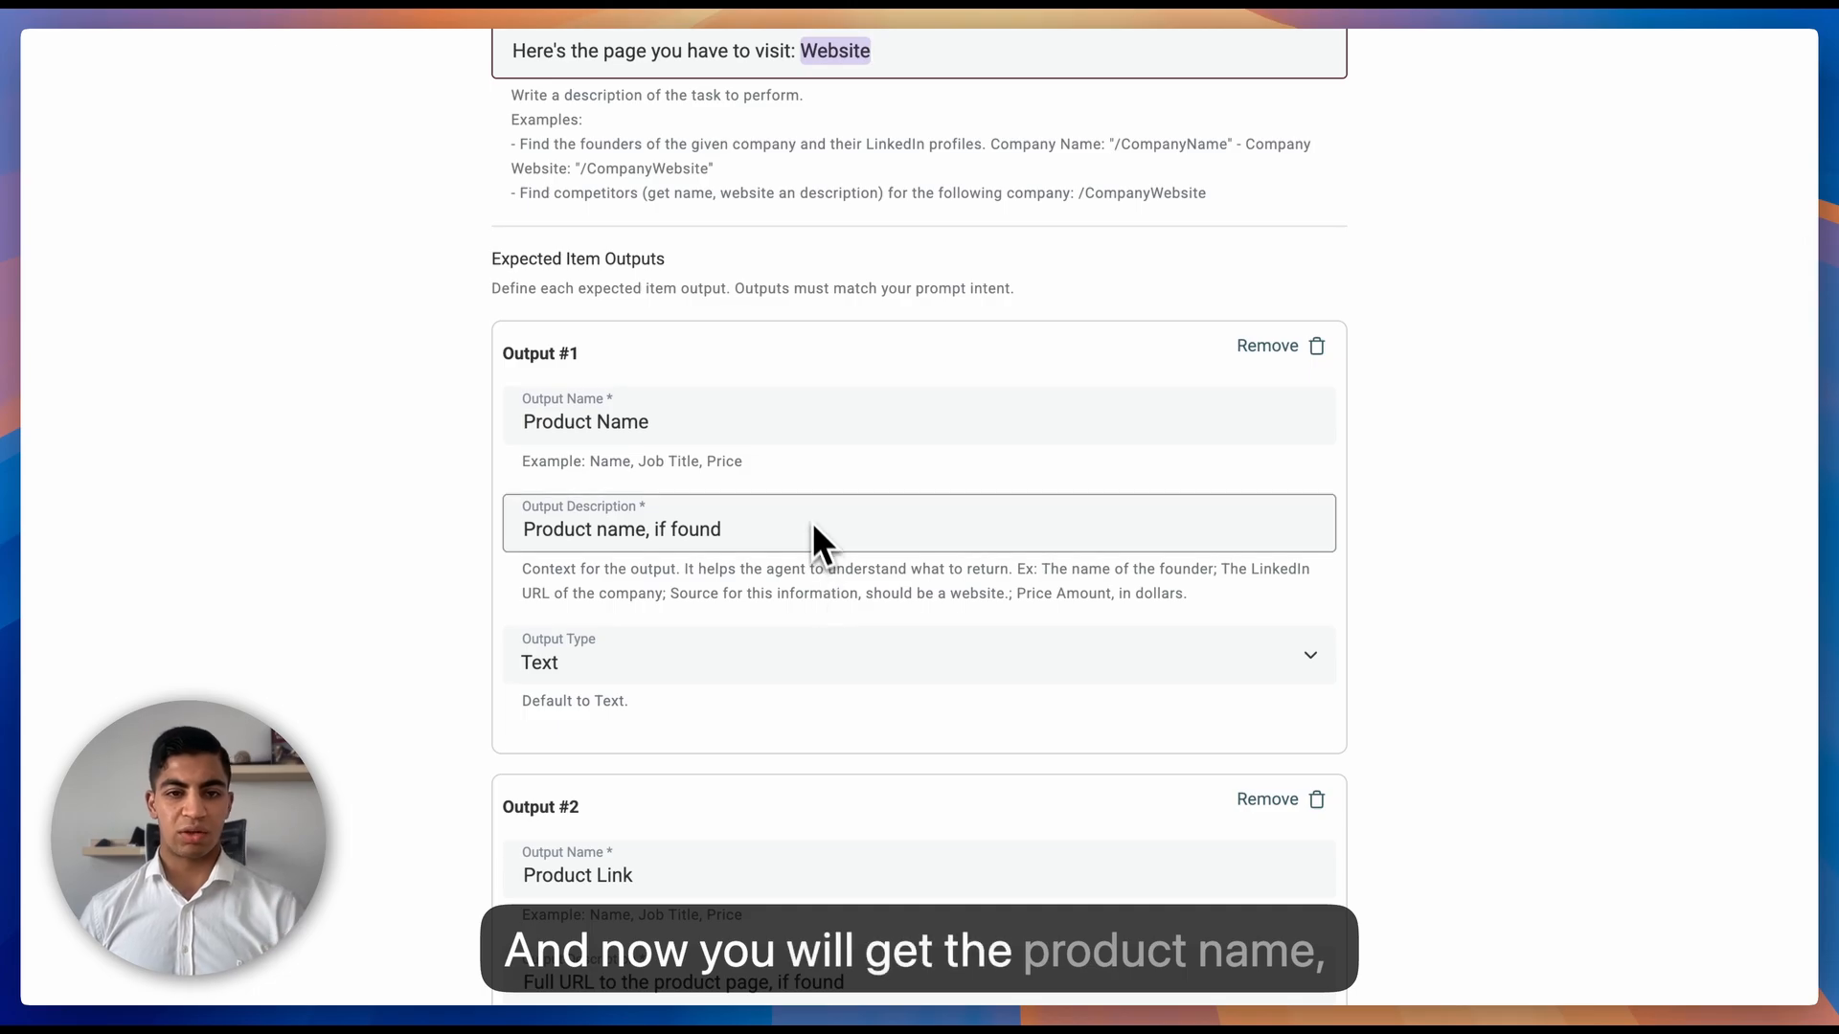
pyautogui.scroll(-8, 815, 529)
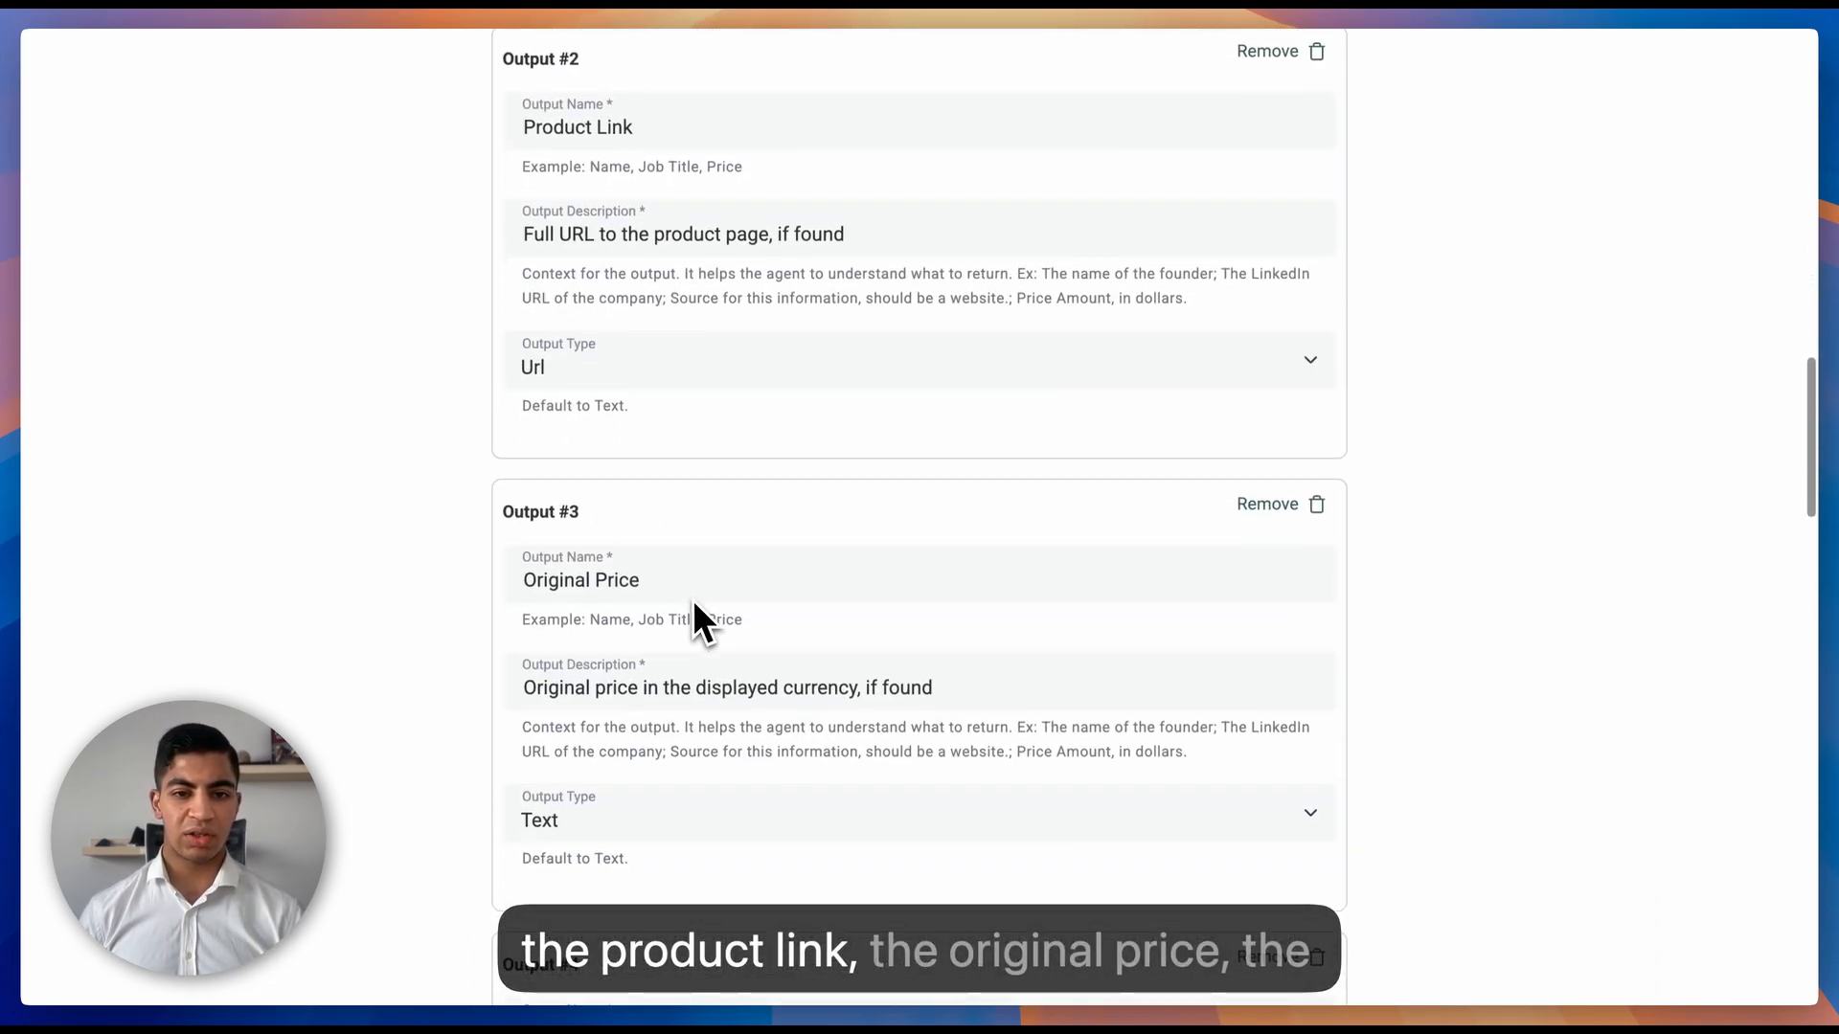
pyautogui.scroll(-6, 693, 614)
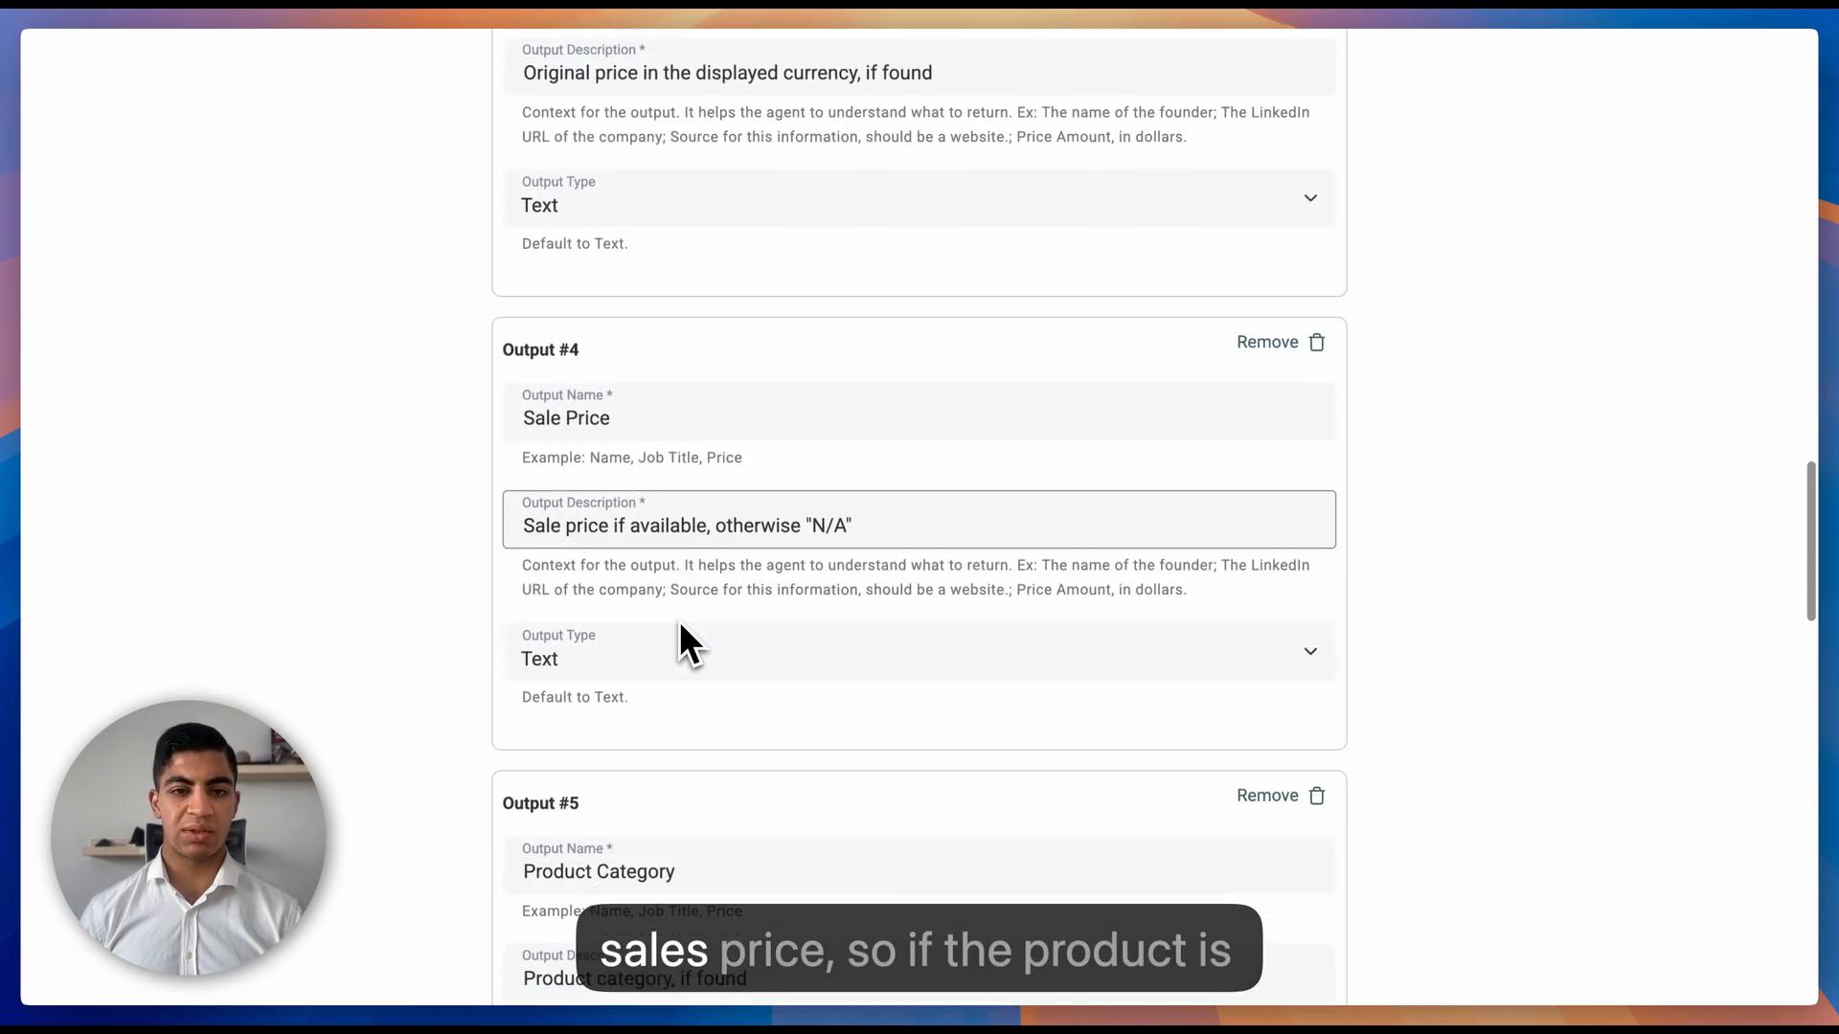
pyautogui.scroll(-1, 682, 644)
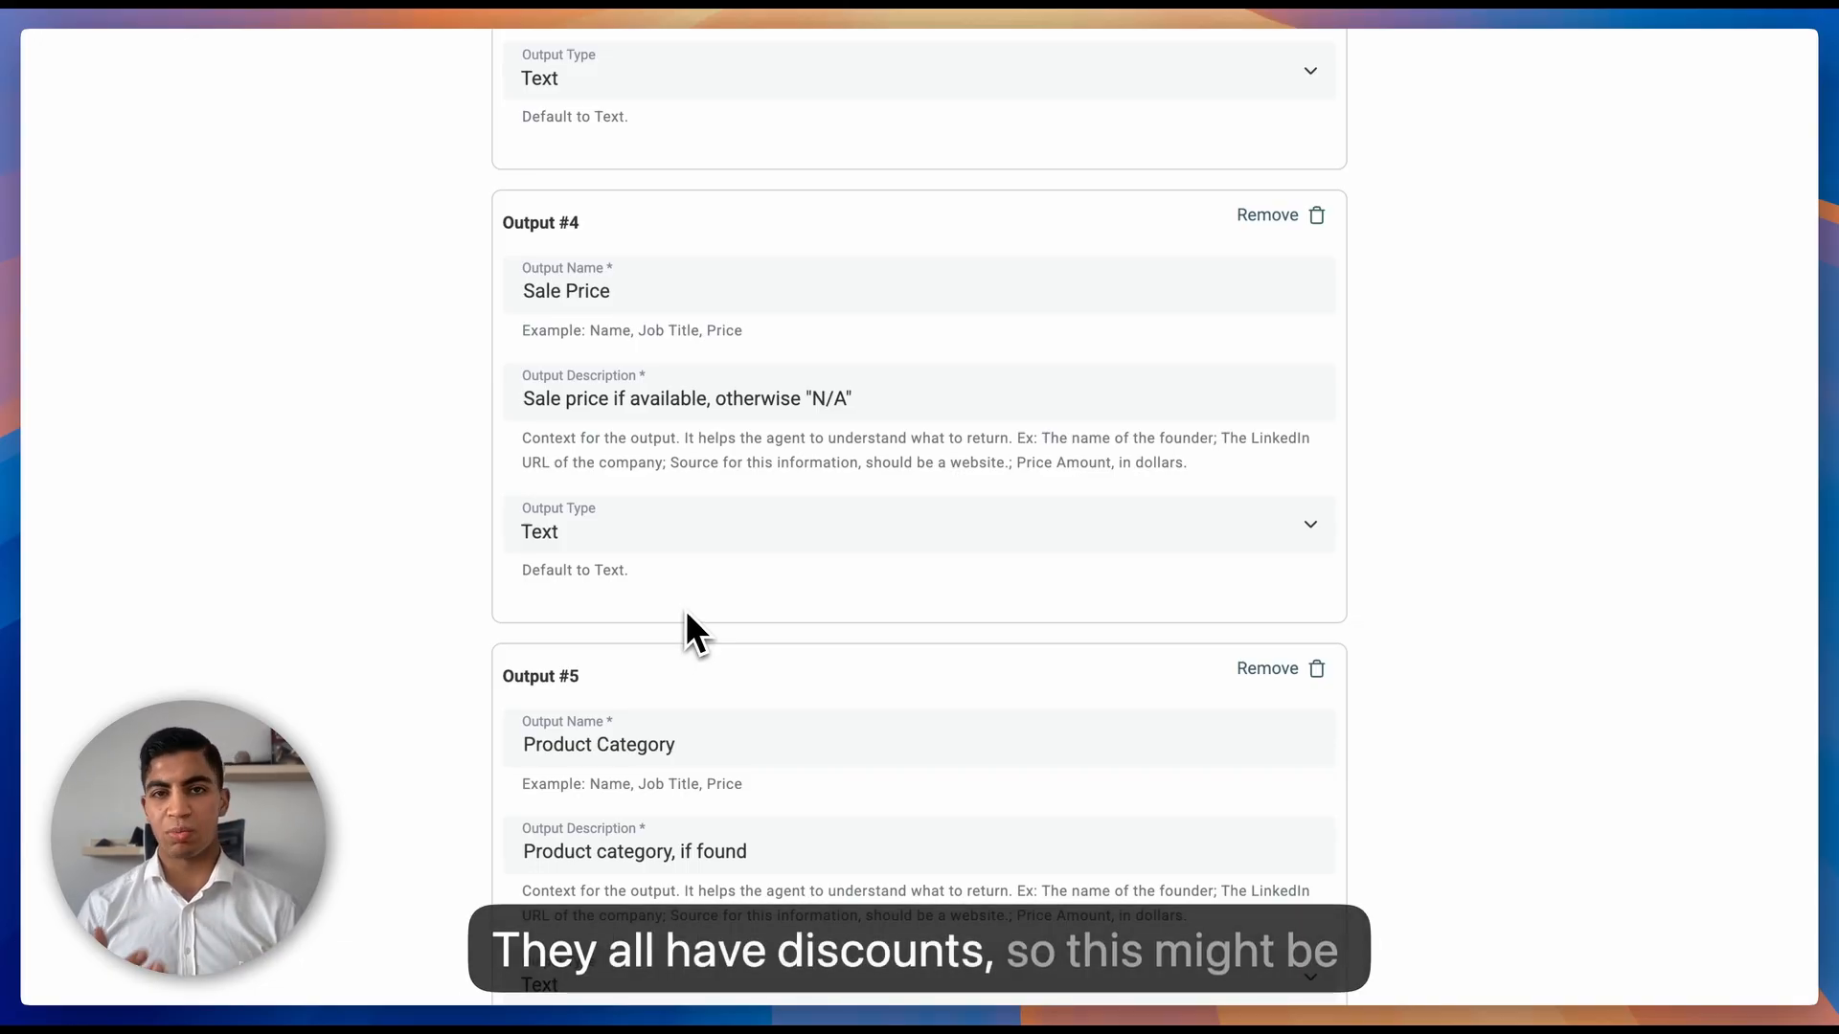
pyautogui.scroll(-2, 686, 613)
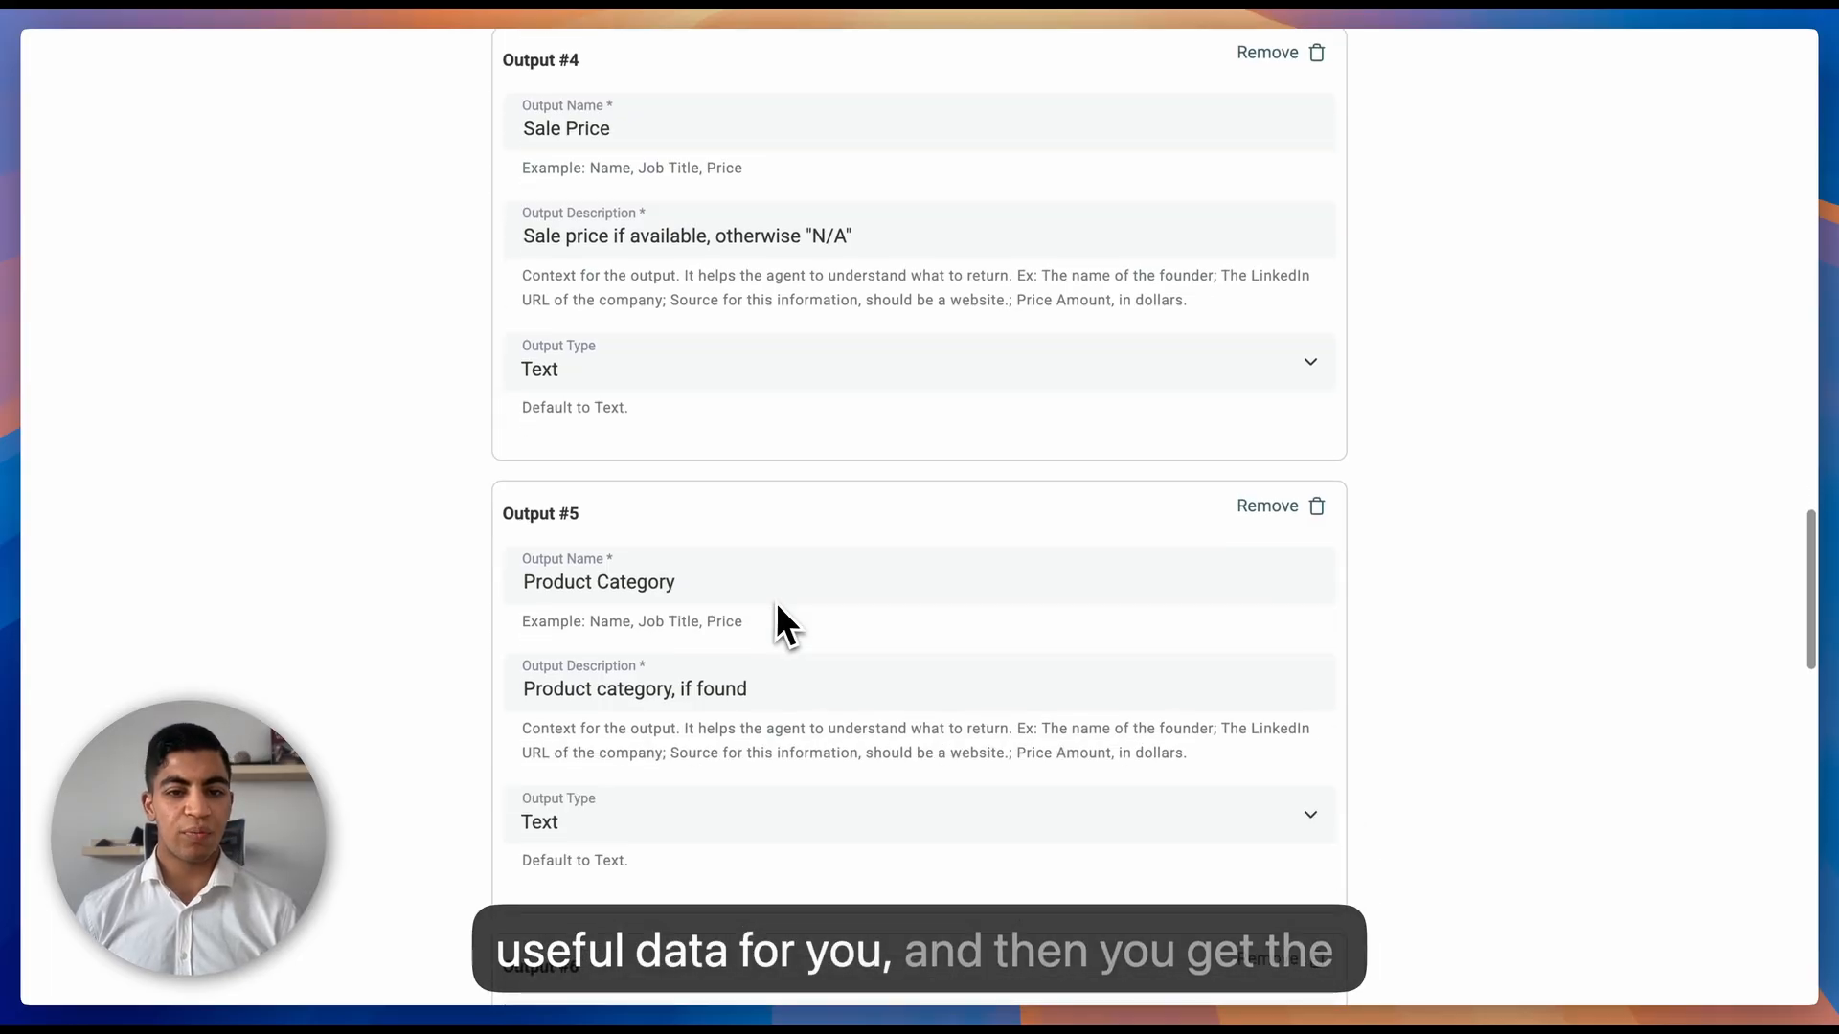
pyautogui.scroll(-6, 766, 603)
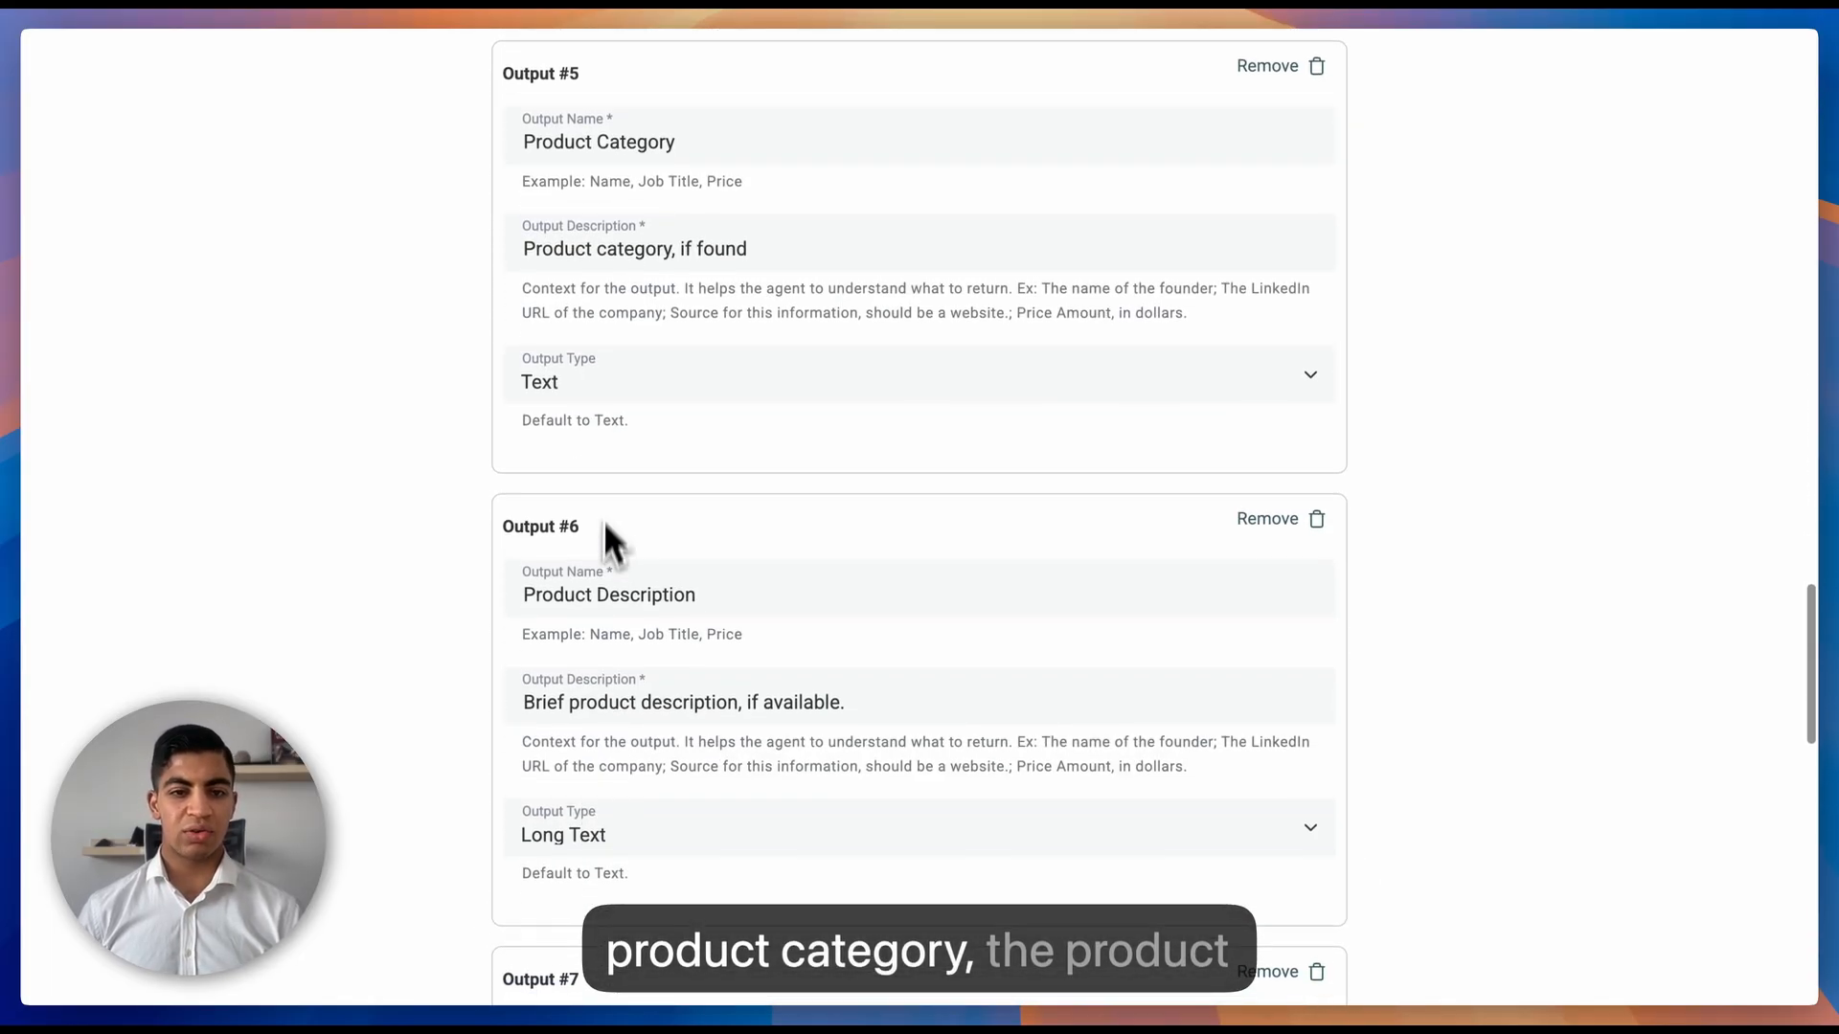
pyautogui.scroll(-7, 588, 584)
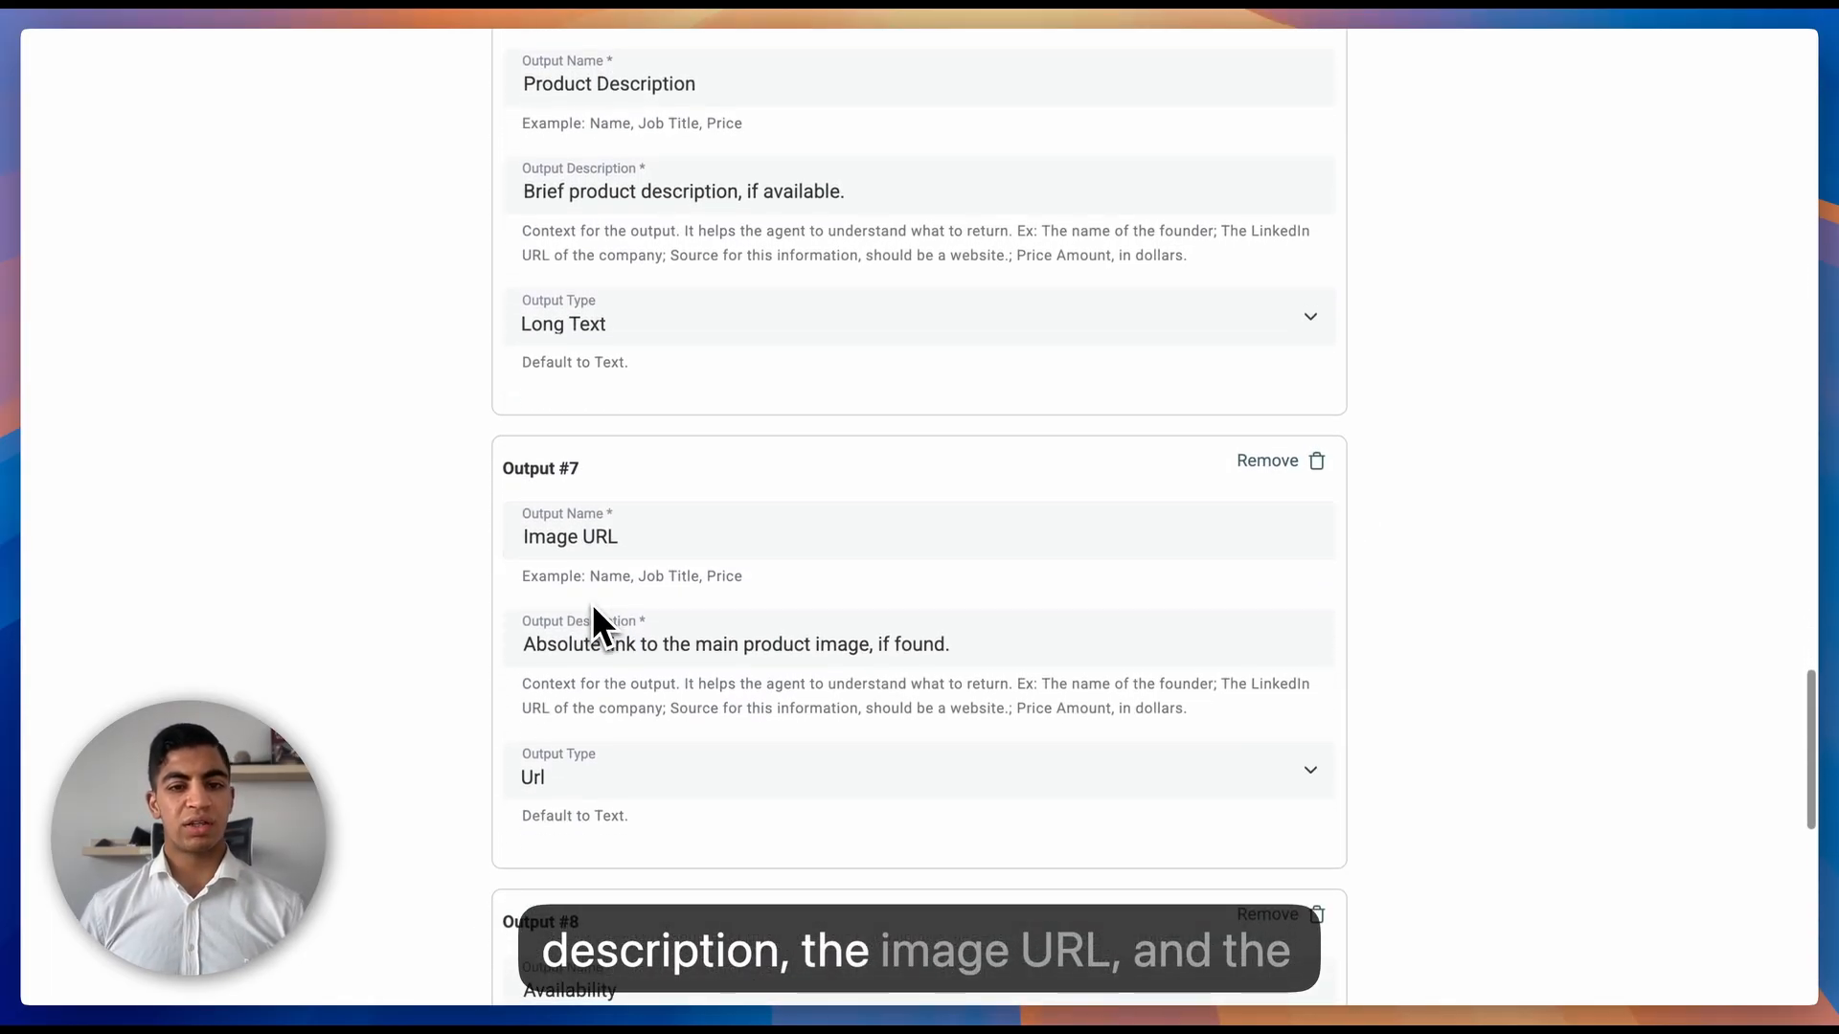
pyautogui.scroll(-6, 593, 603)
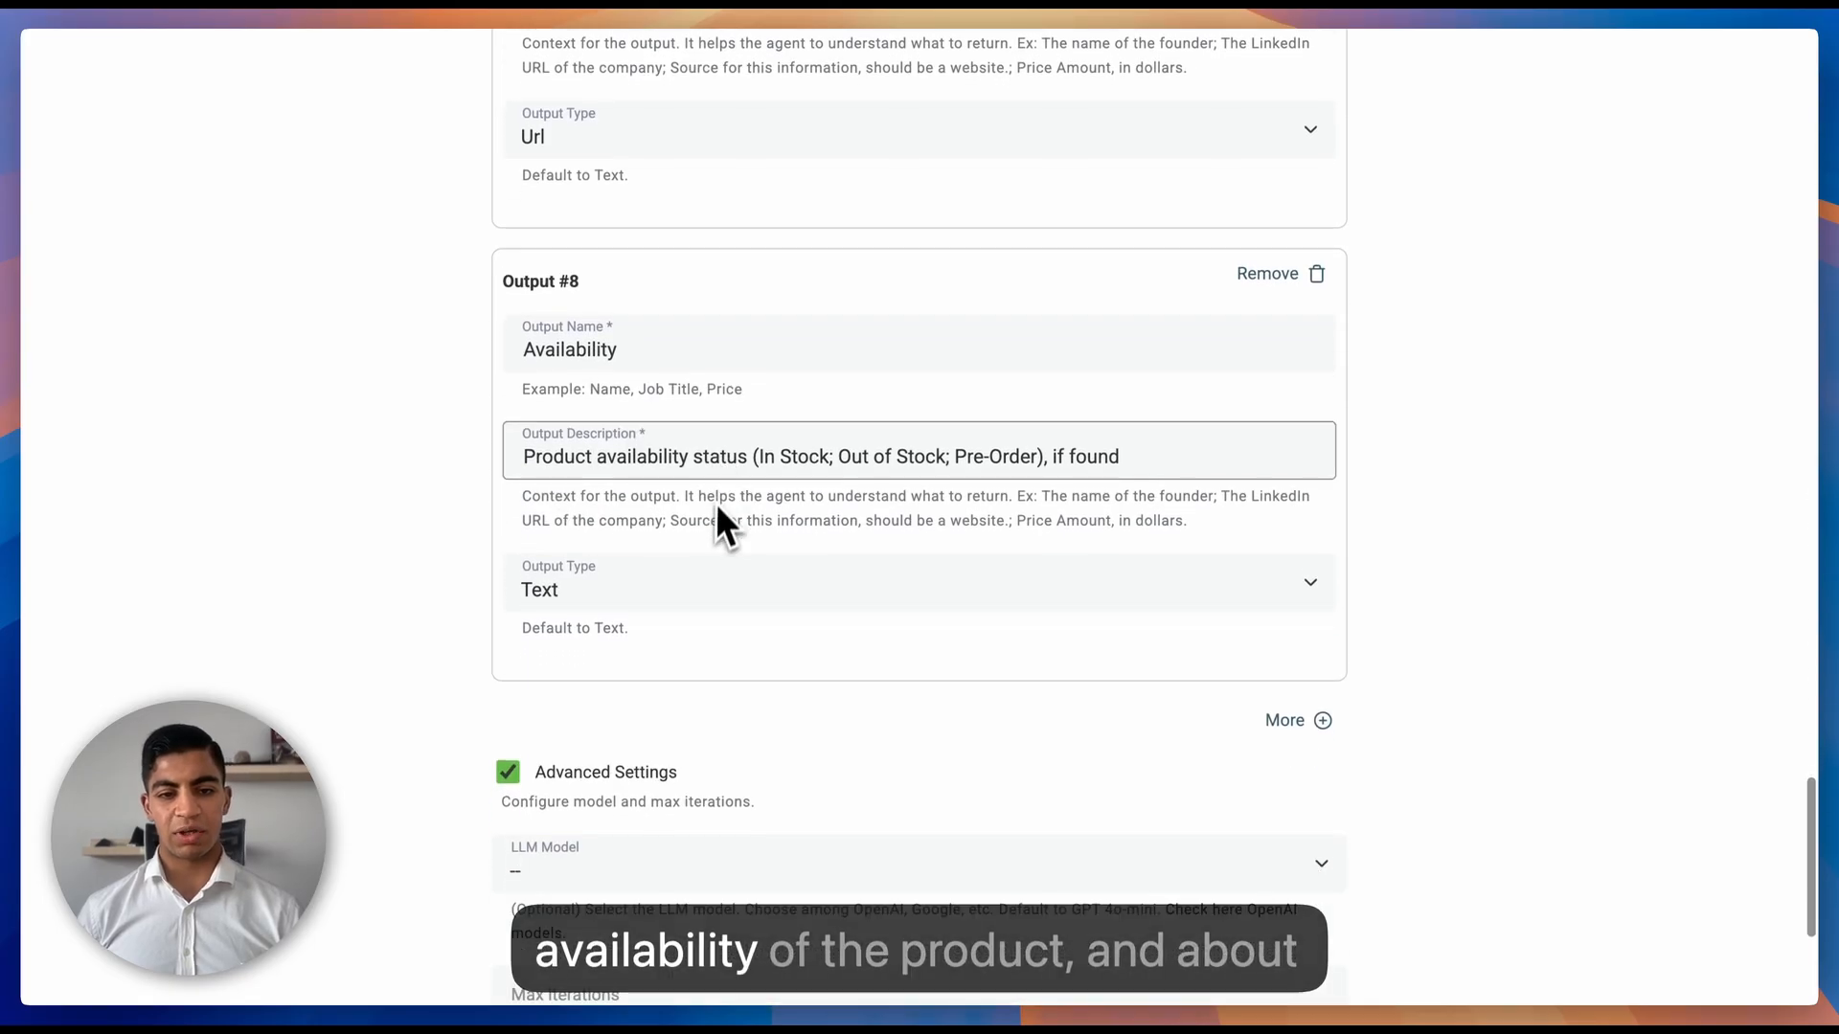
# Keep the template's advanced settings and the new property for each output, and run the product import immediately
pyautogui.scroll(-1, 718, 518)
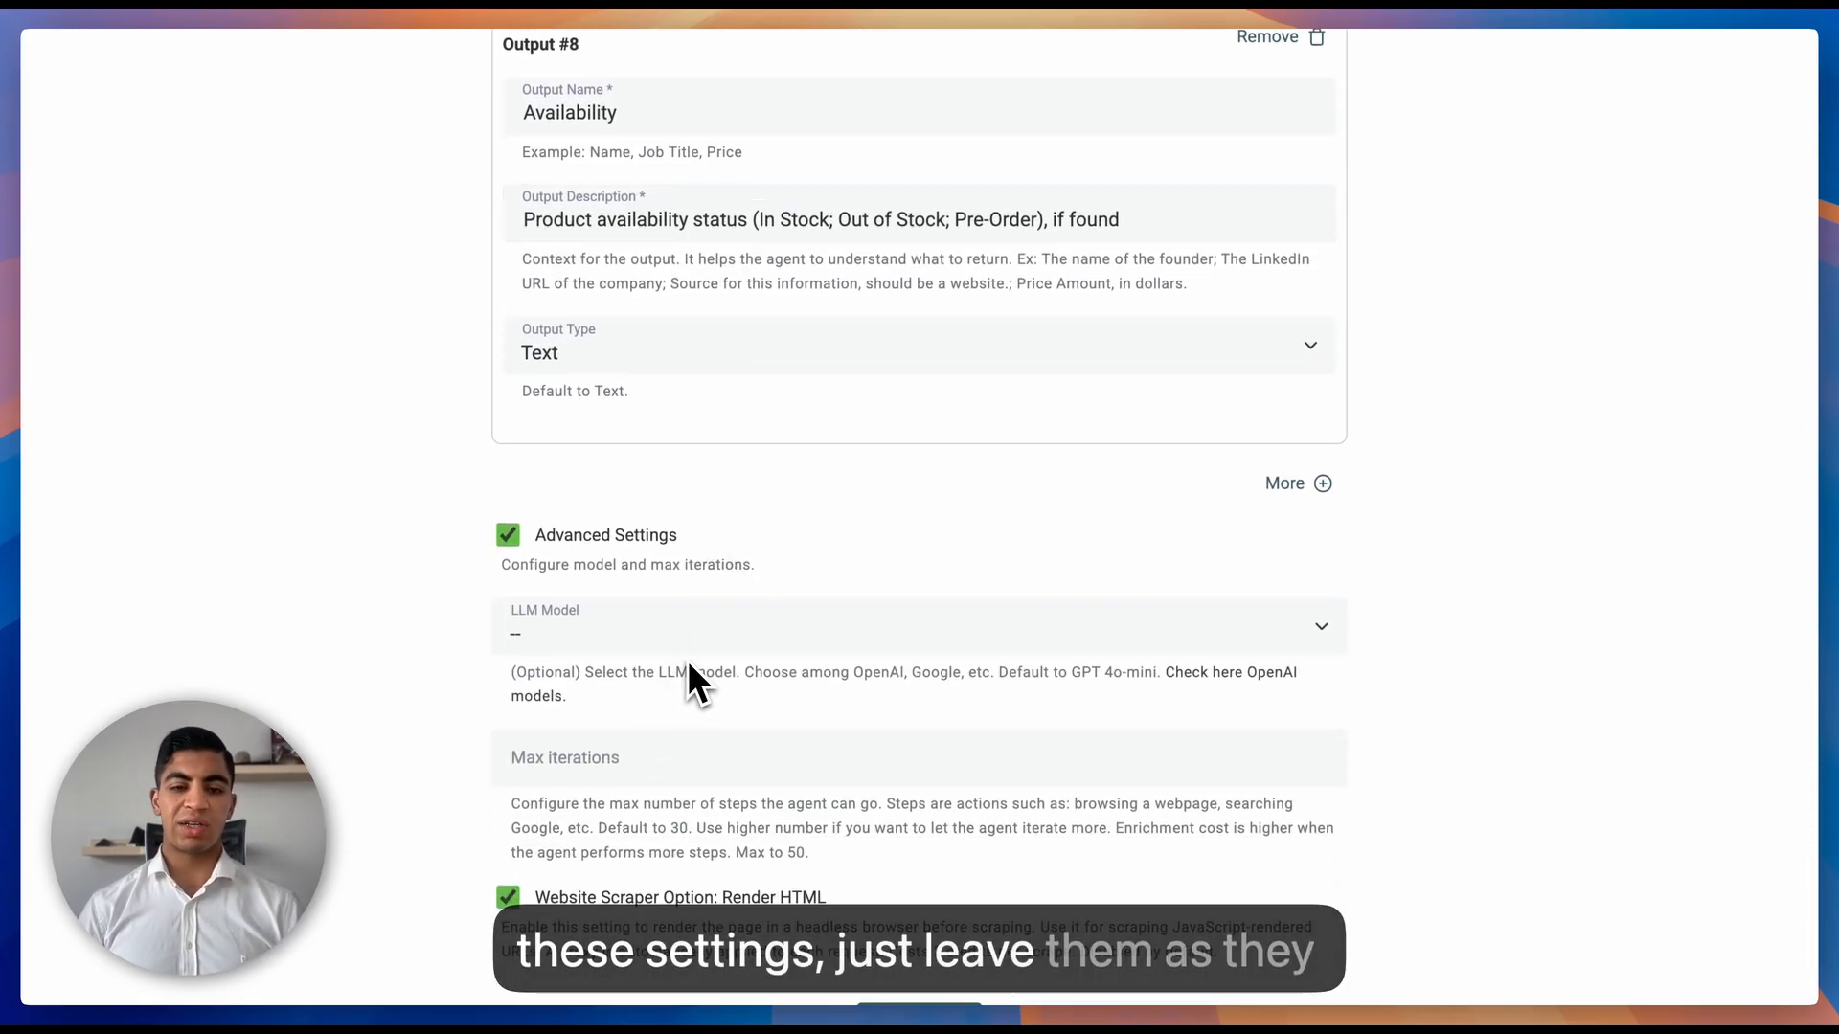
pyautogui.scroll(-2, 729, 662)
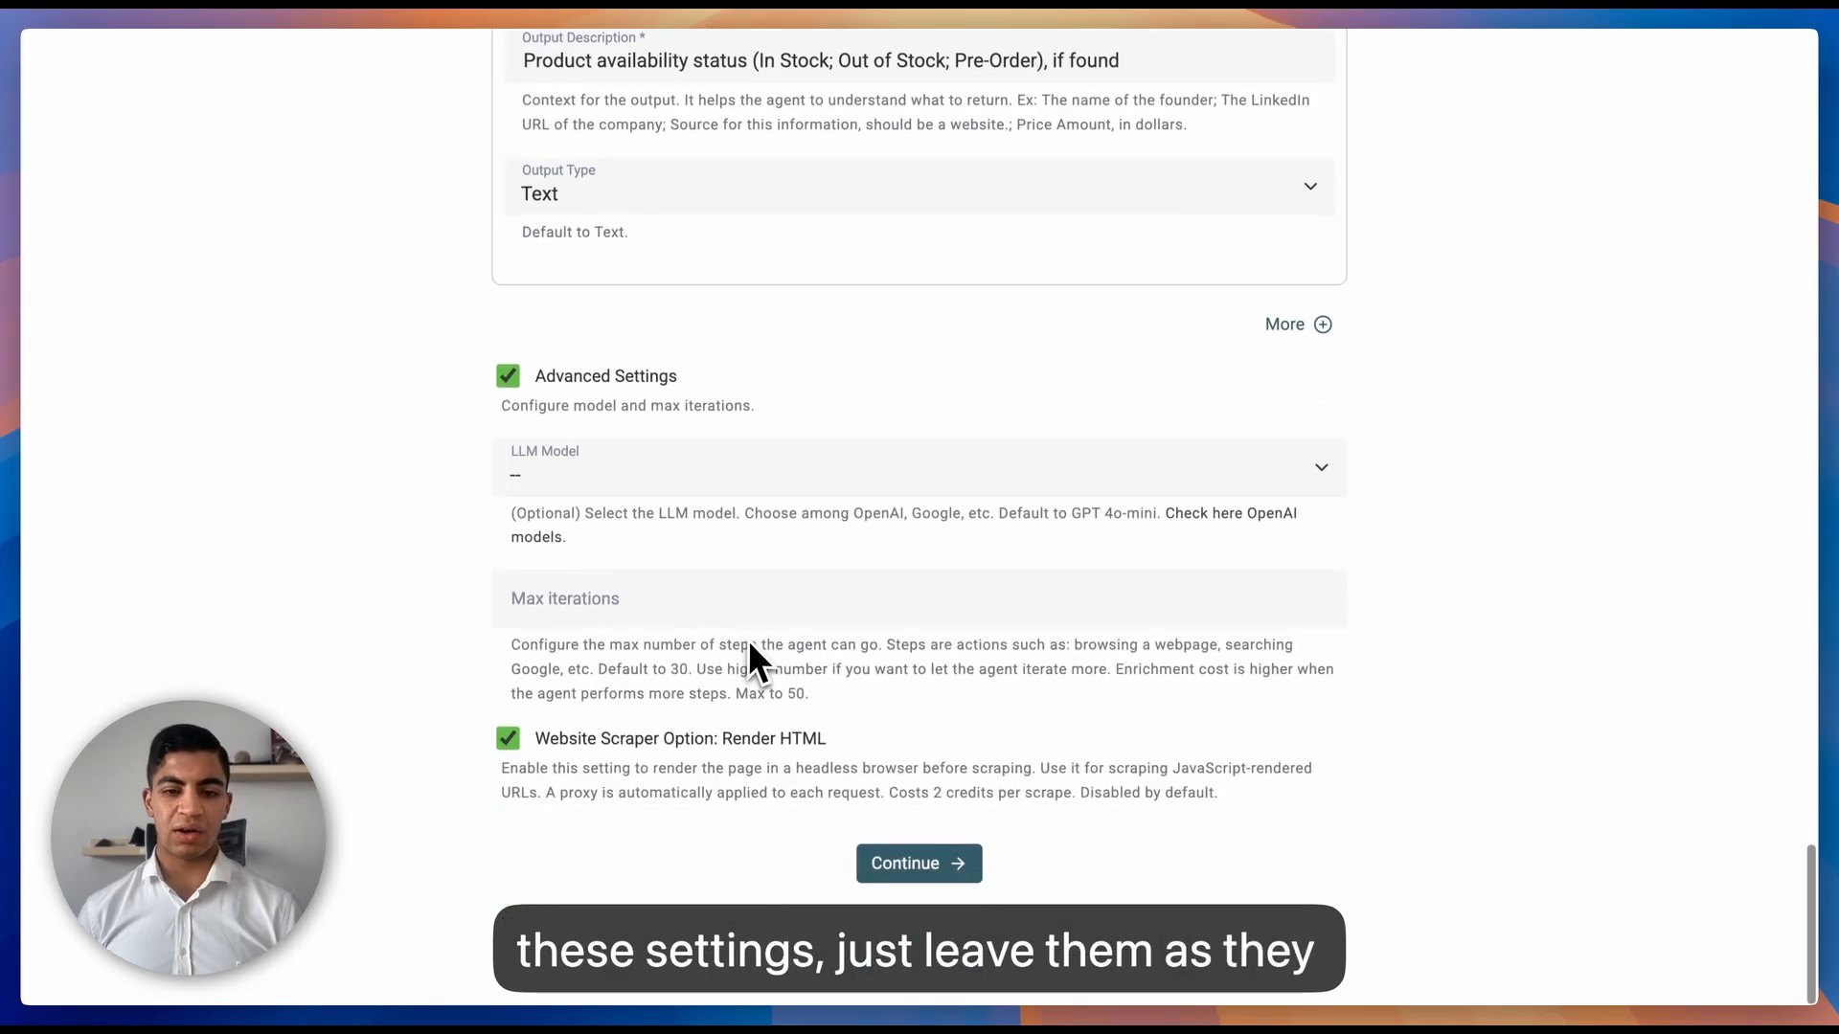
pyautogui.click(939, 874)
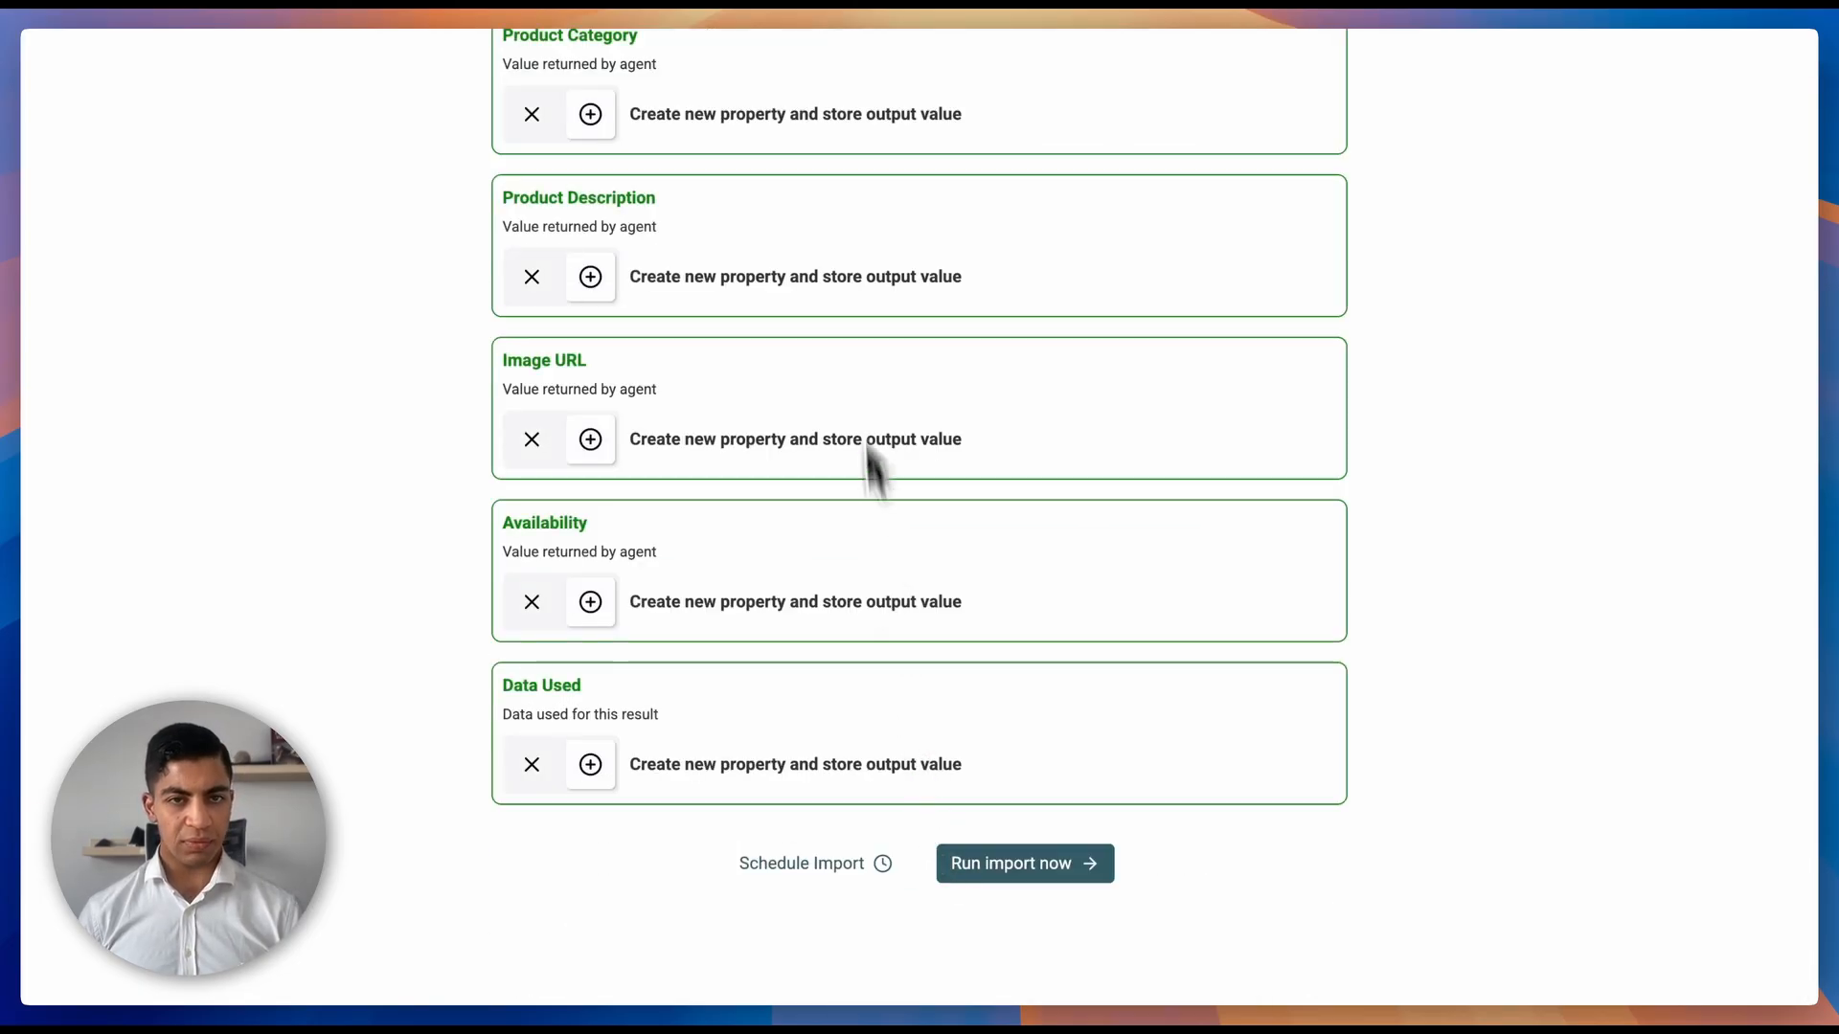
pyautogui.click(1025, 886)
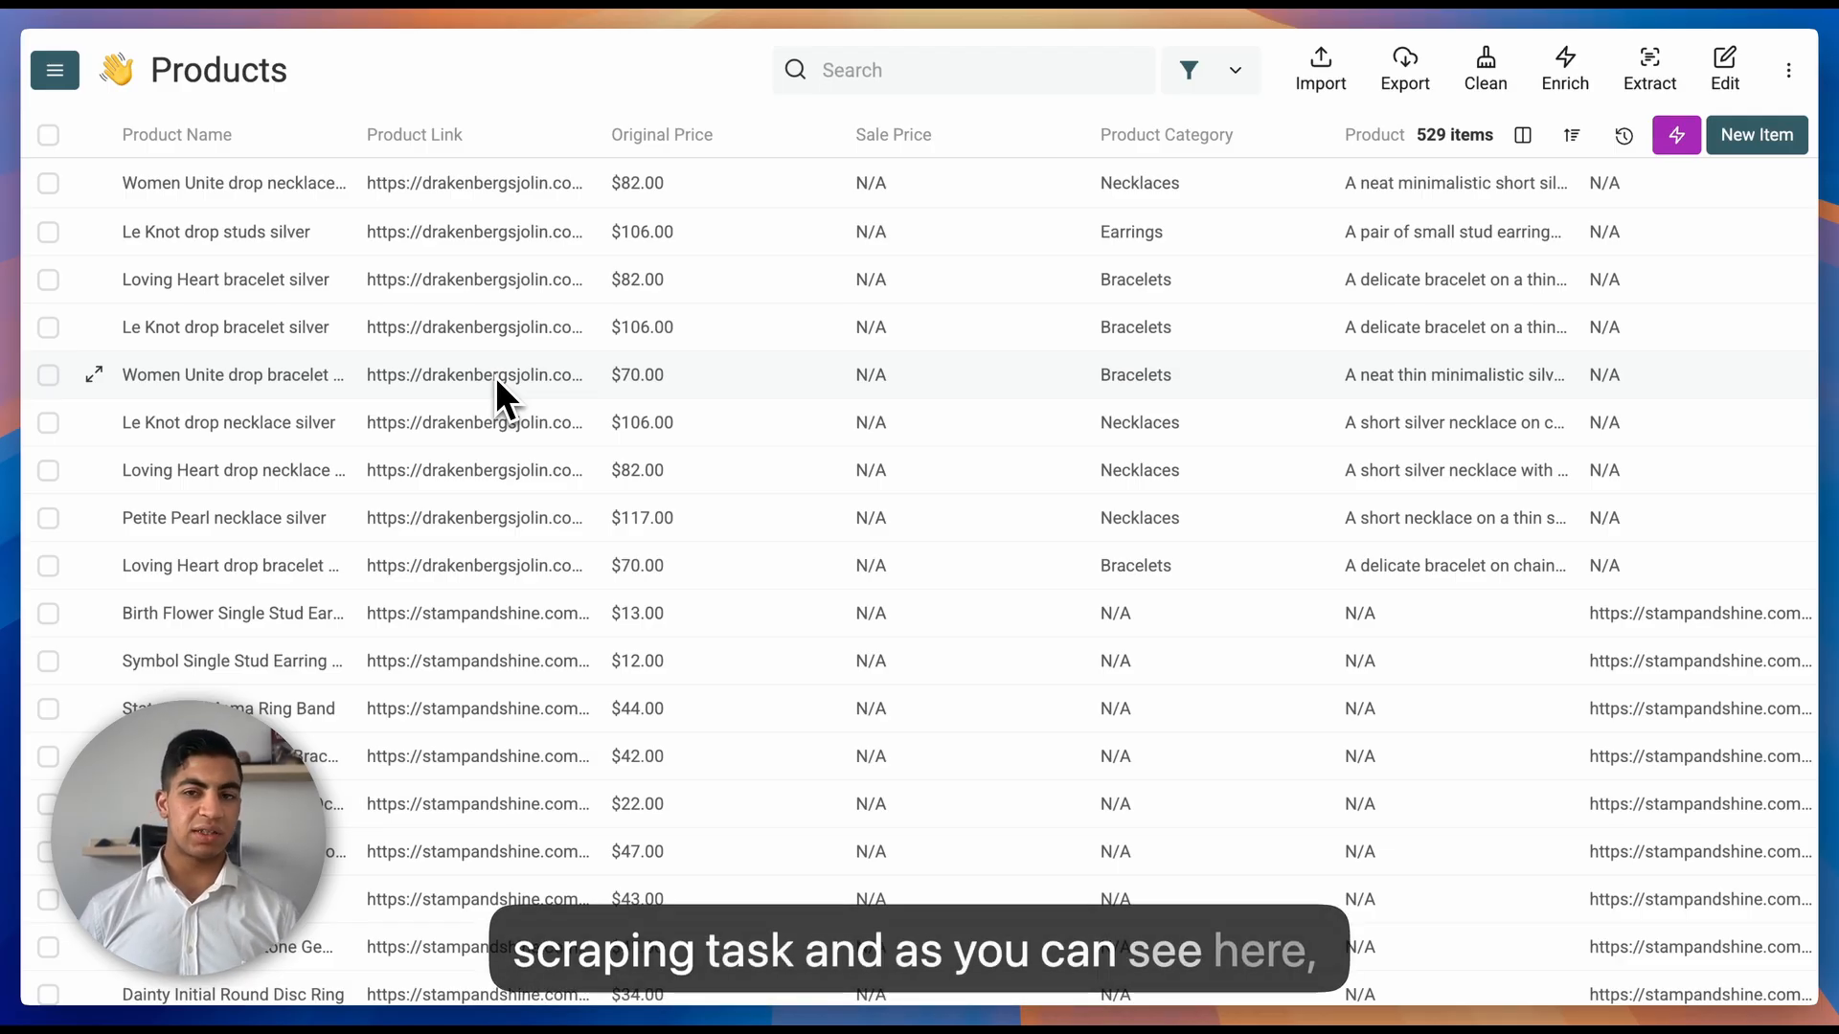
# Look through the scraped rows in the Products collection, comparing original prices, sale prices and categories across the stores
pyautogui.scroll(-5, 765, 626)
pyautogui.scroll(-3, 756, 631)
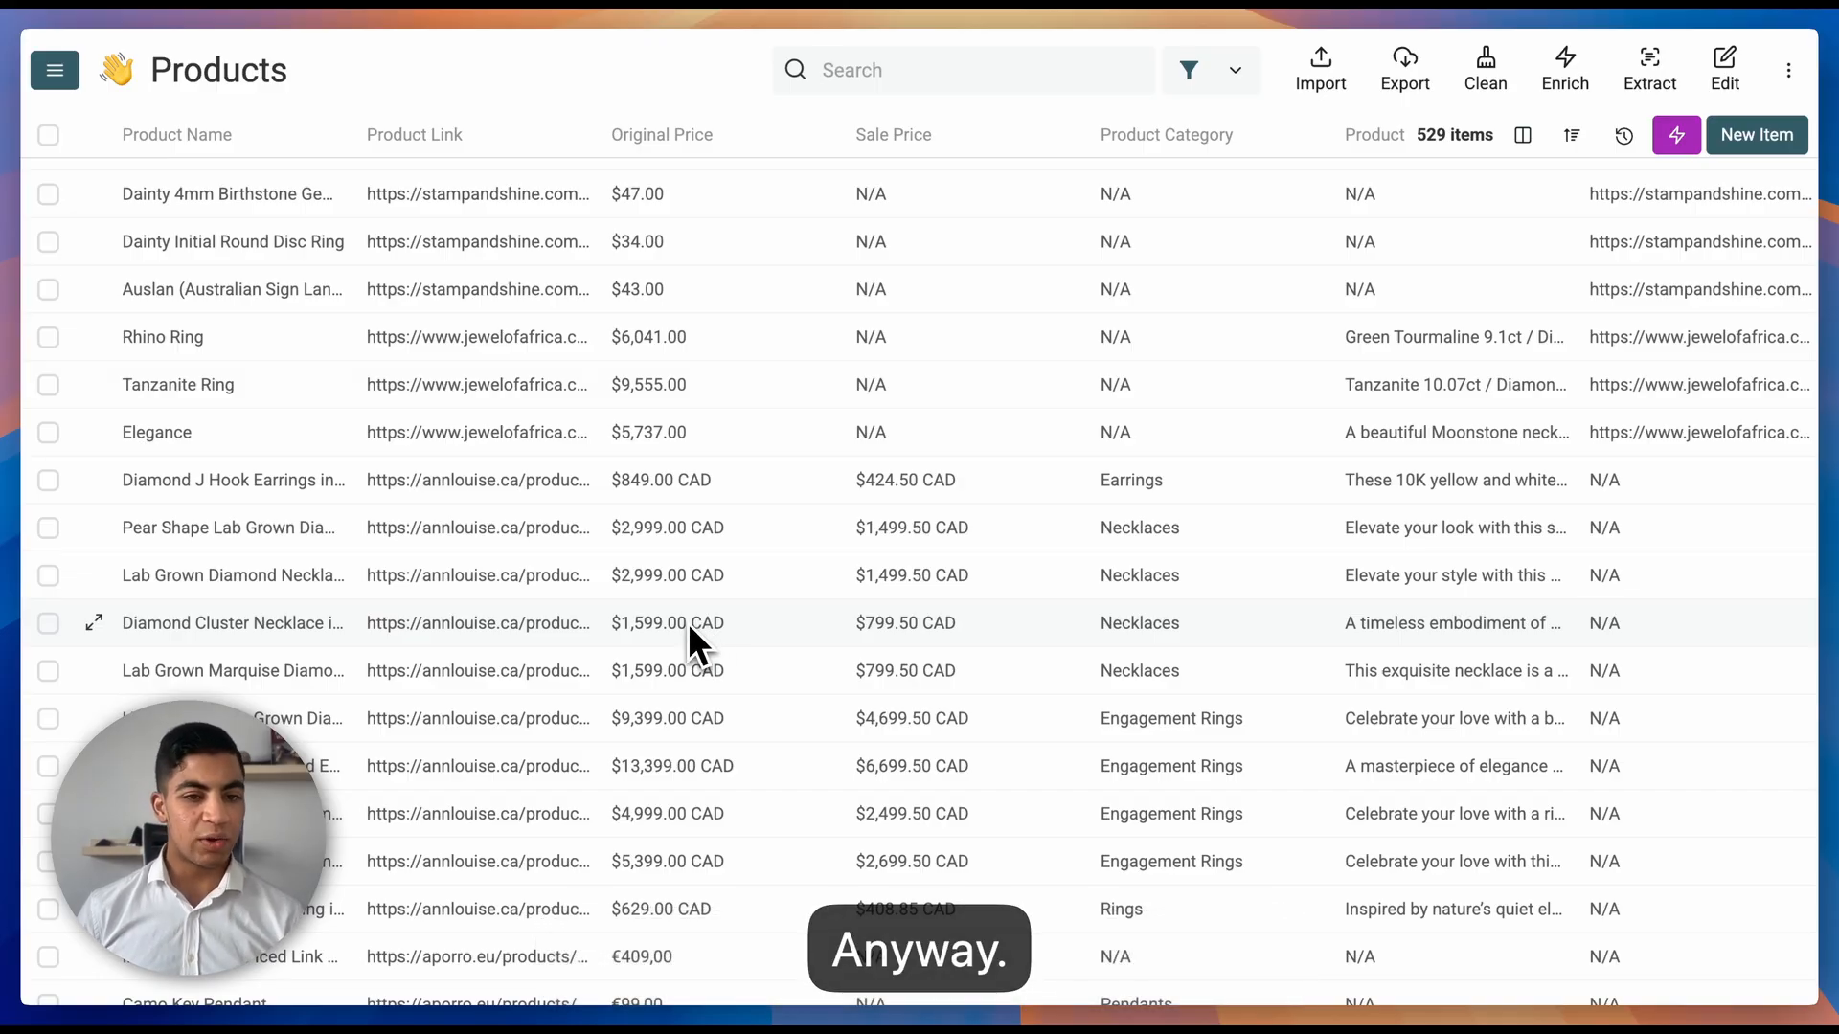
pyautogui.scroll(-2, 556, 591)
pyautogui.scroll(-6, 563, 591)
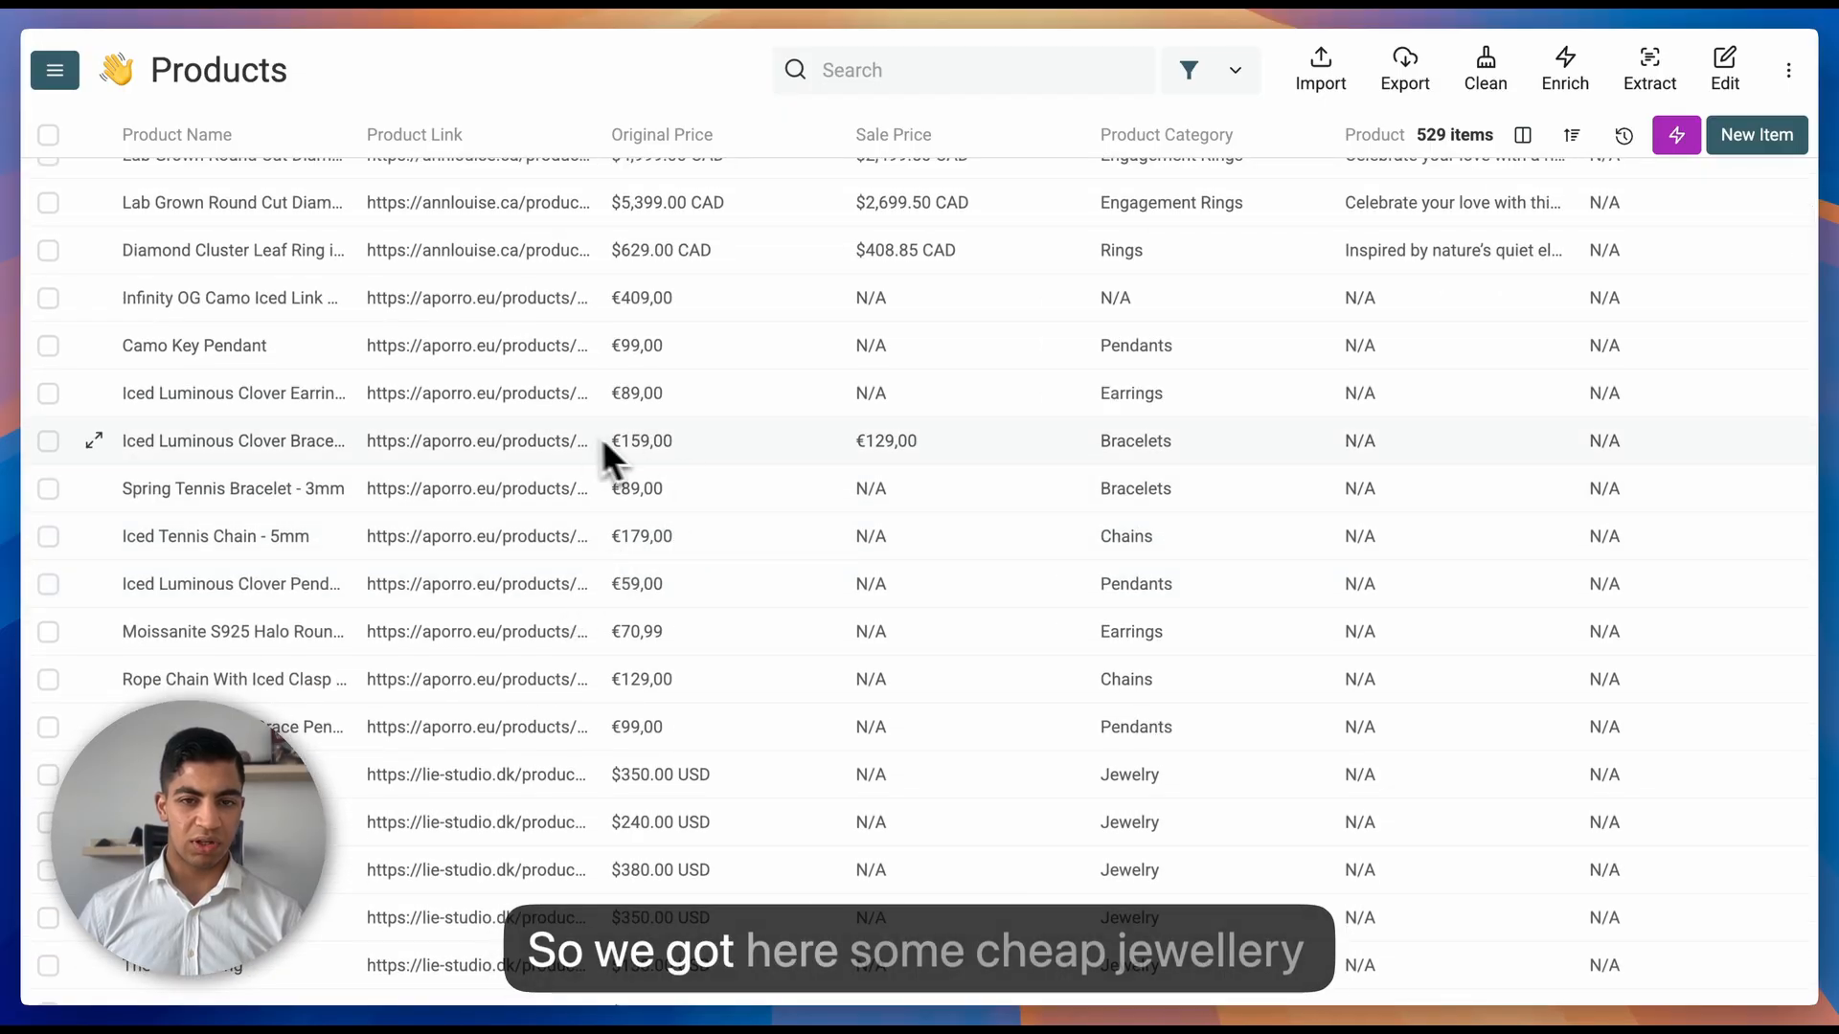
pyautogui.scroll(-1, 632, 546)
pyautogui.scroll(-5, 657, 557)
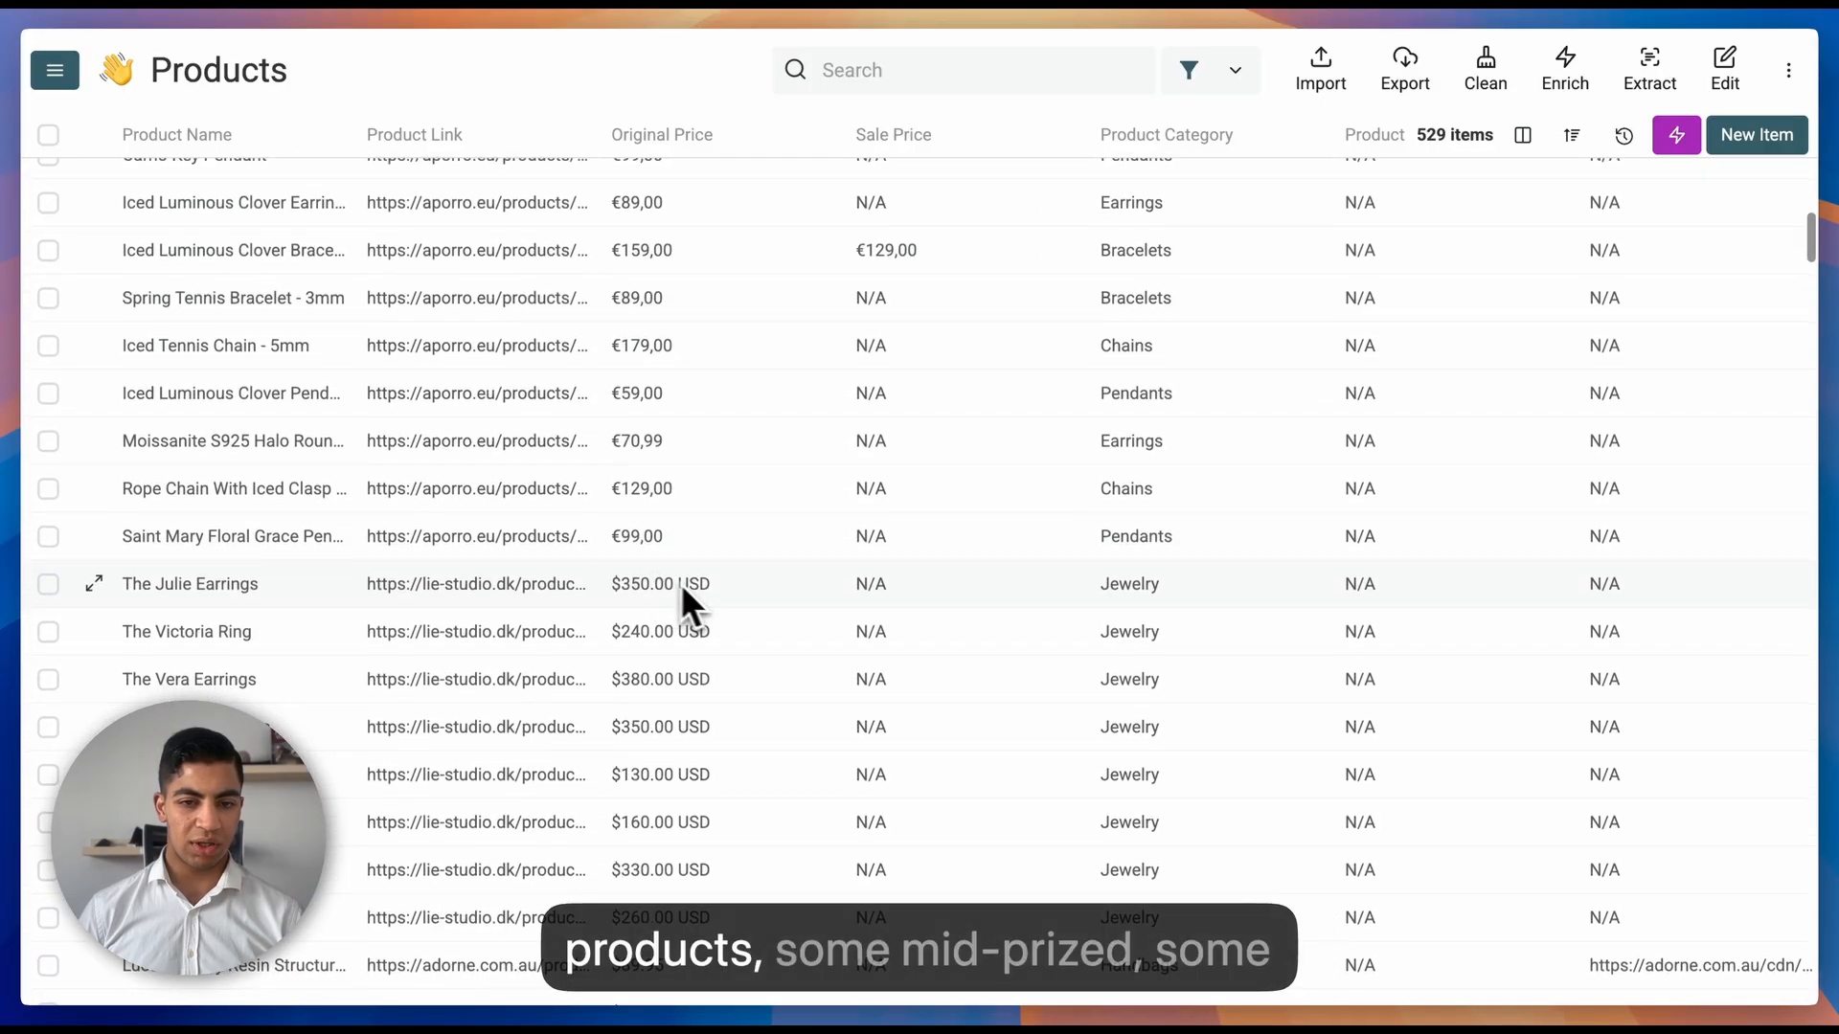
pyautogui.scroll(-4, 671, 703)
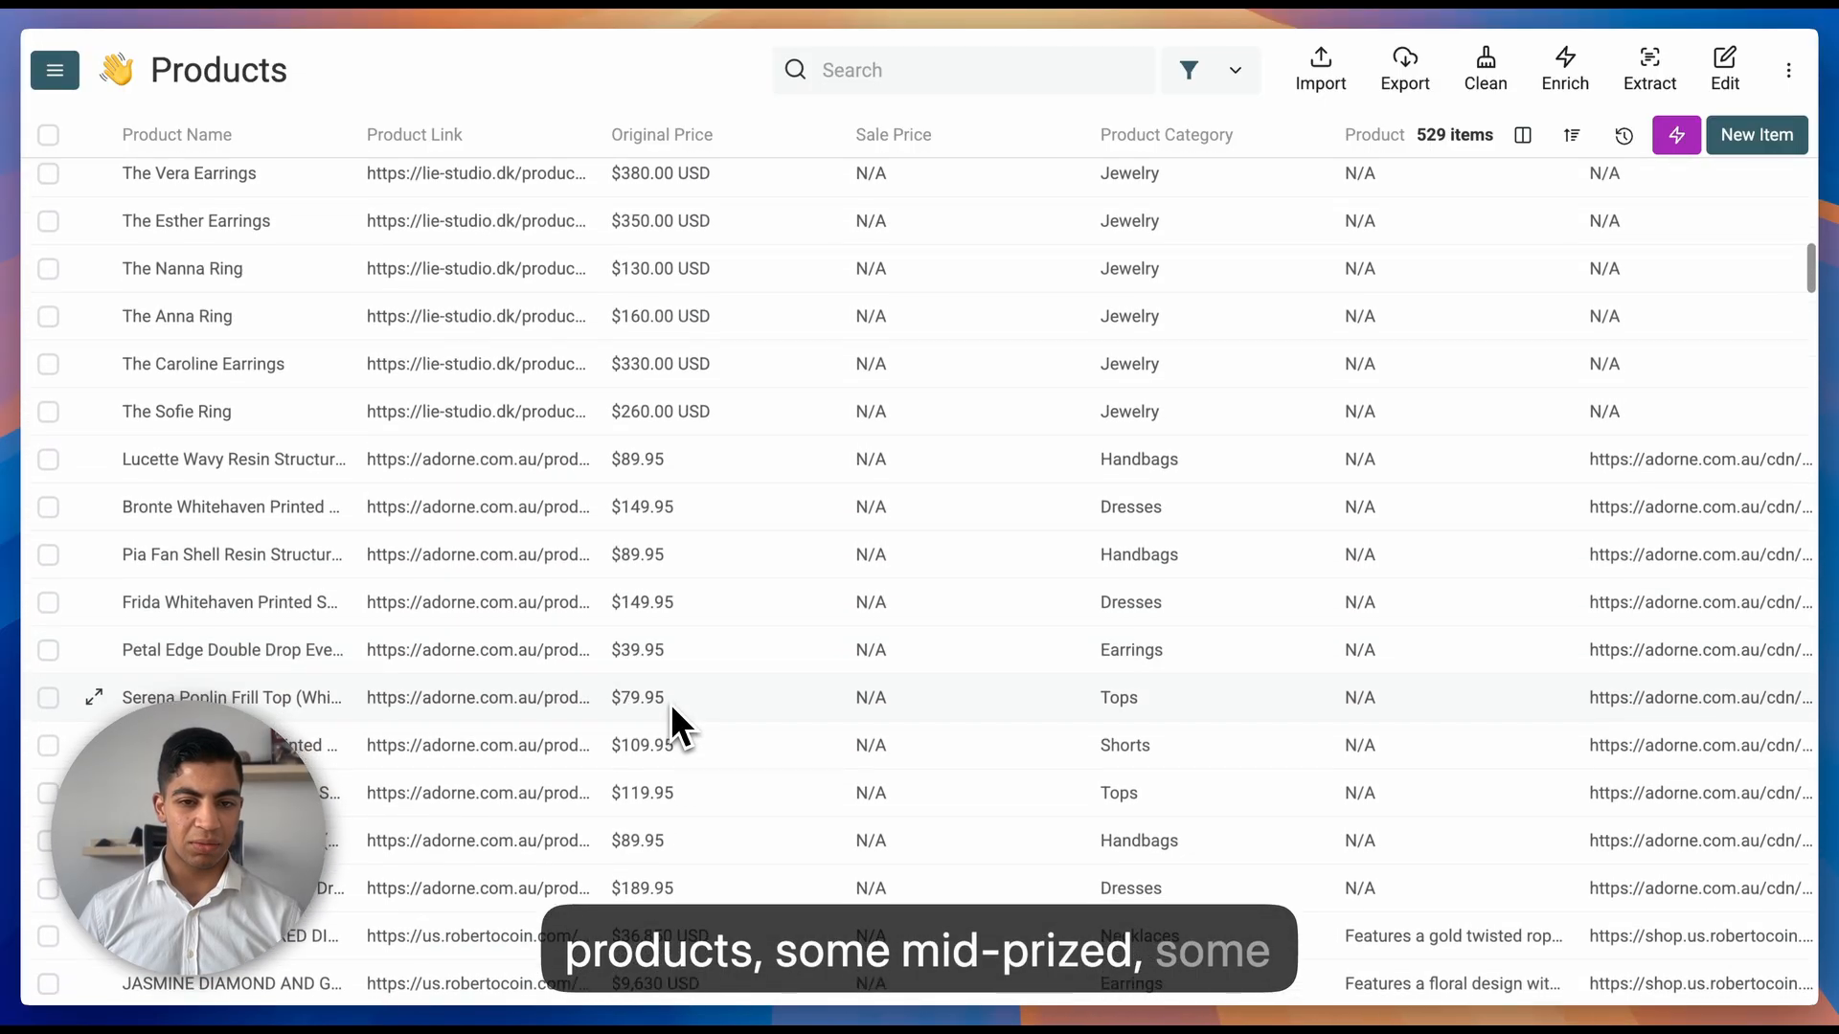
pyautogui.scroll(-1, 676, 749)
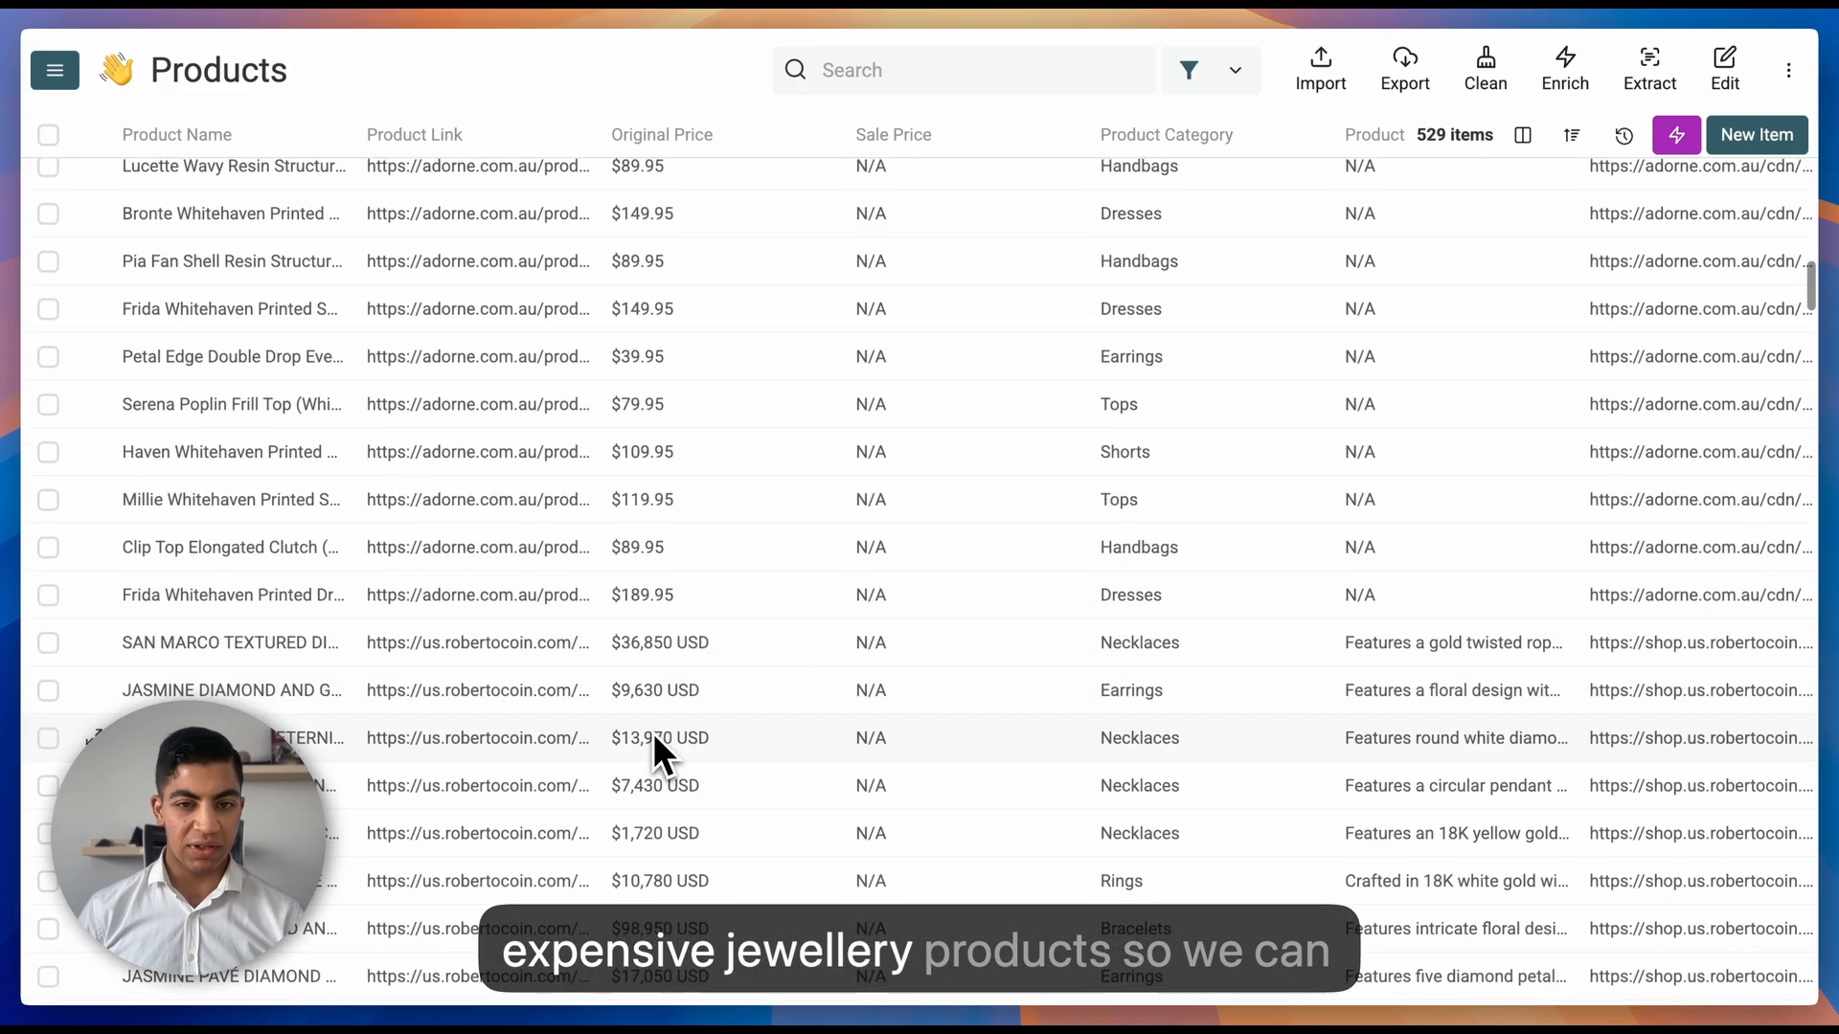
# Open the Roberto Coin site from the Data Used column and check its Newly Coined products against the scraped rows in Datablist
pyautogui.hscroll(3, 558, 672)
pyautogui.hscroll(6, 506, 645)
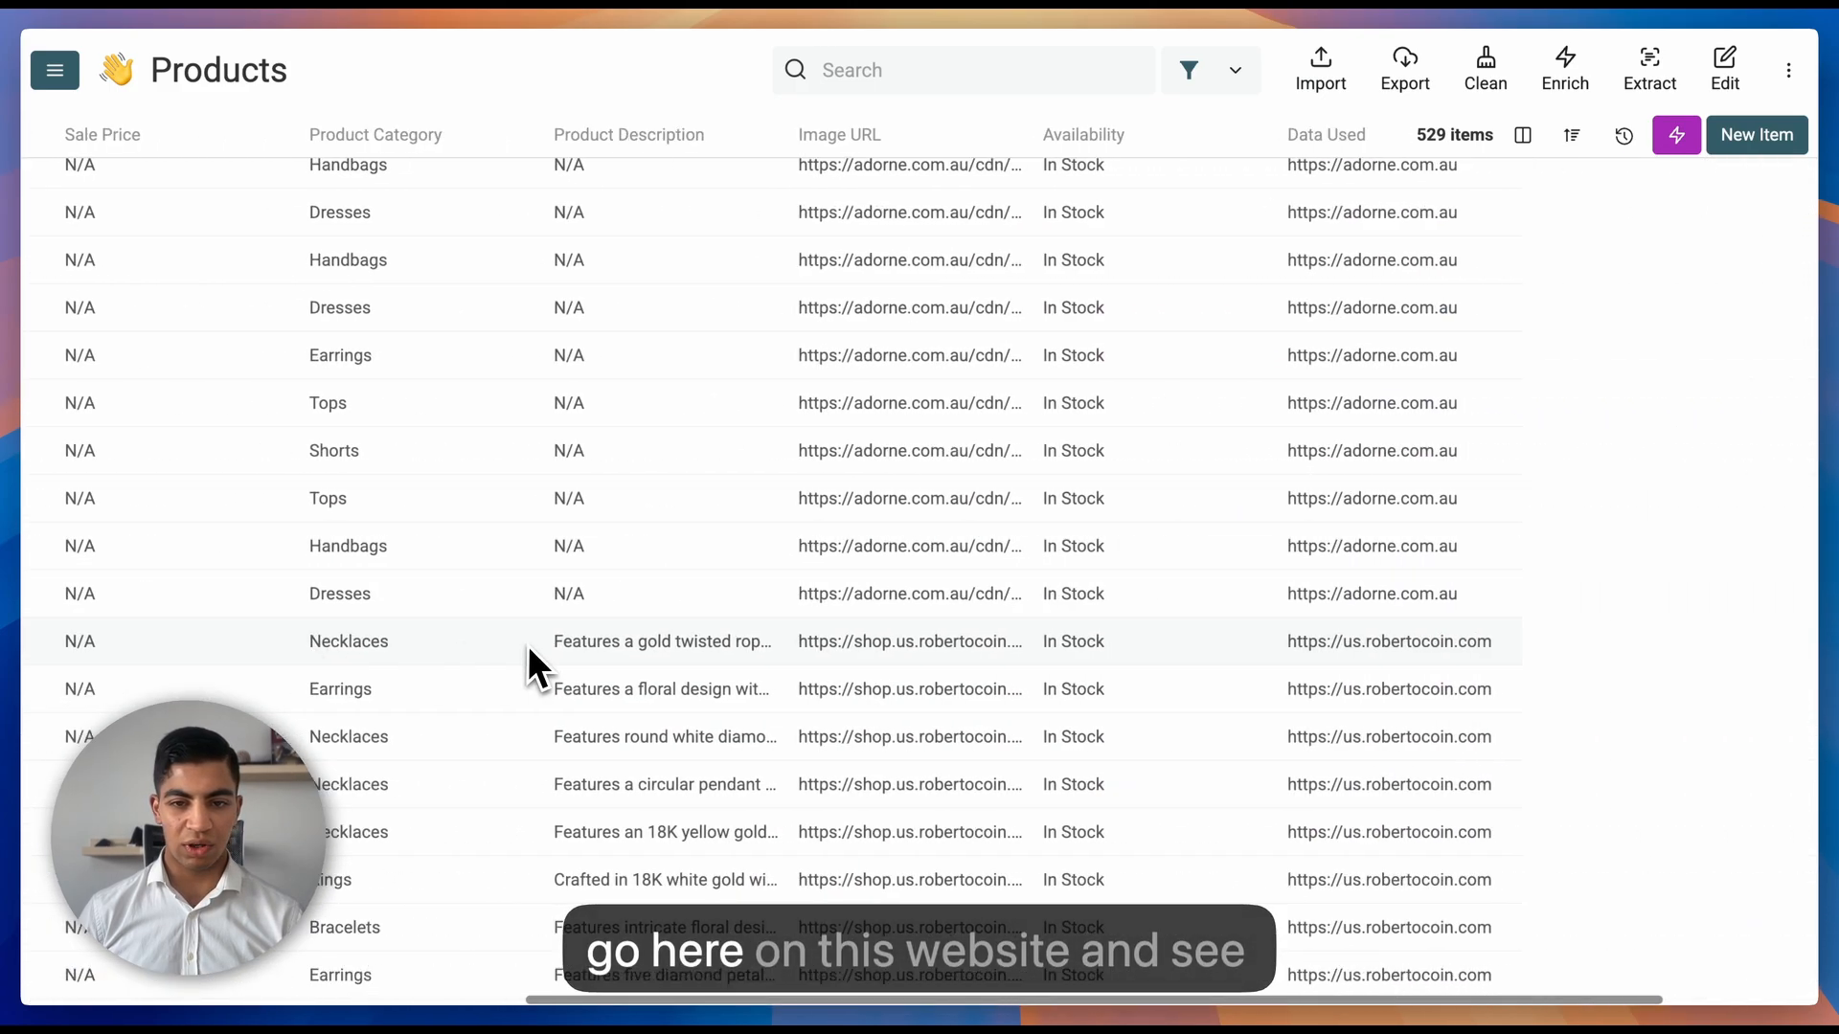
pyautogui.click(1232, 650)
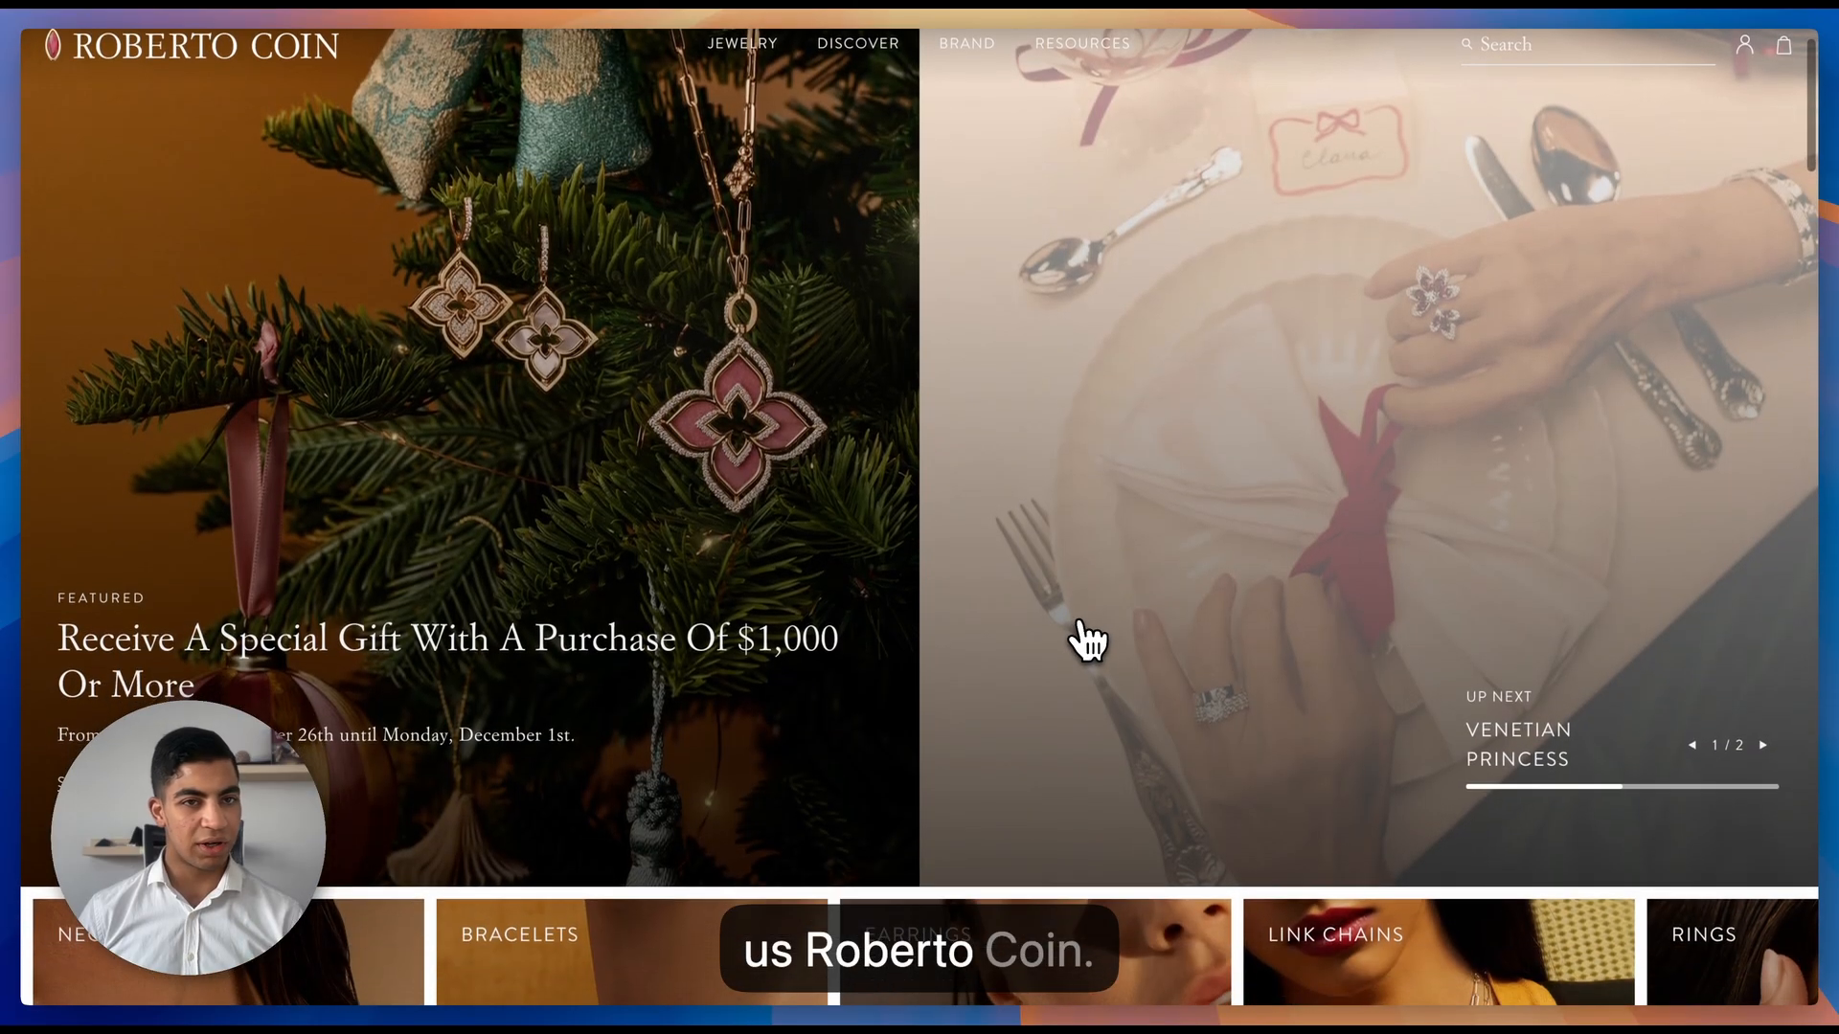
pyautogui.scroll(-5, 1063, 636)
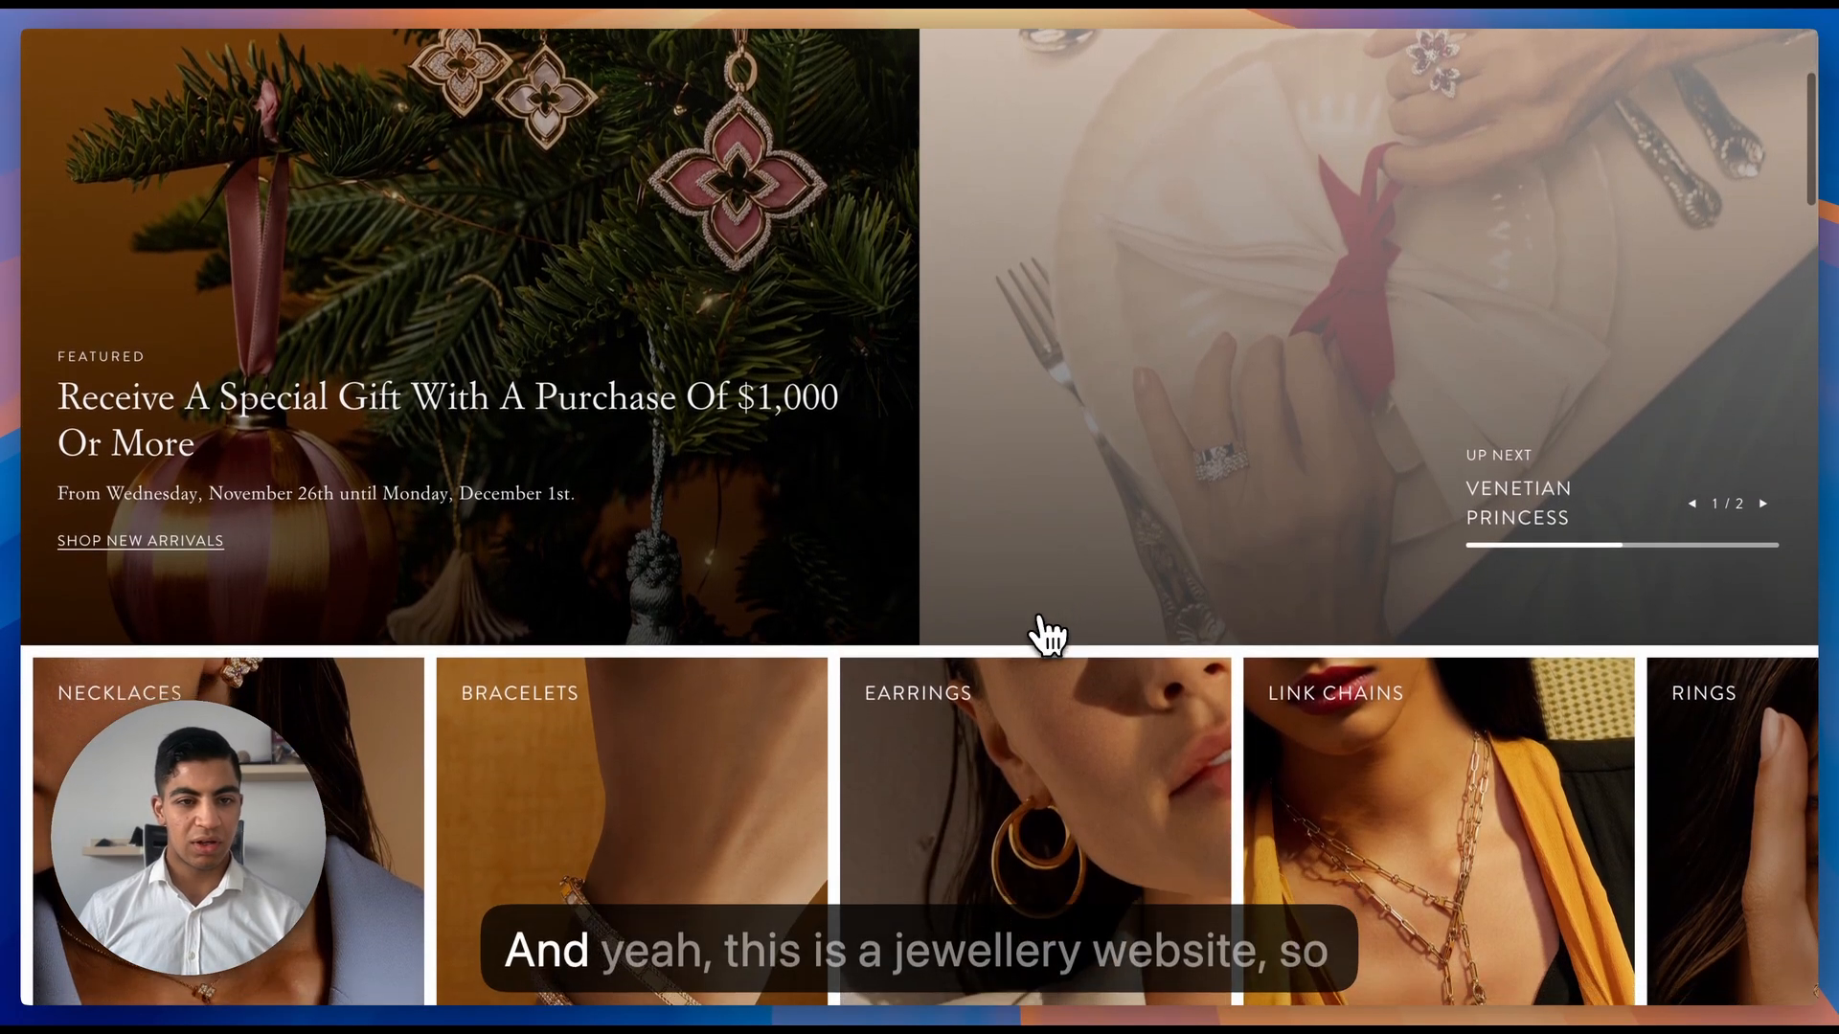
pyautogui.scroll(-4, 1044, 536)
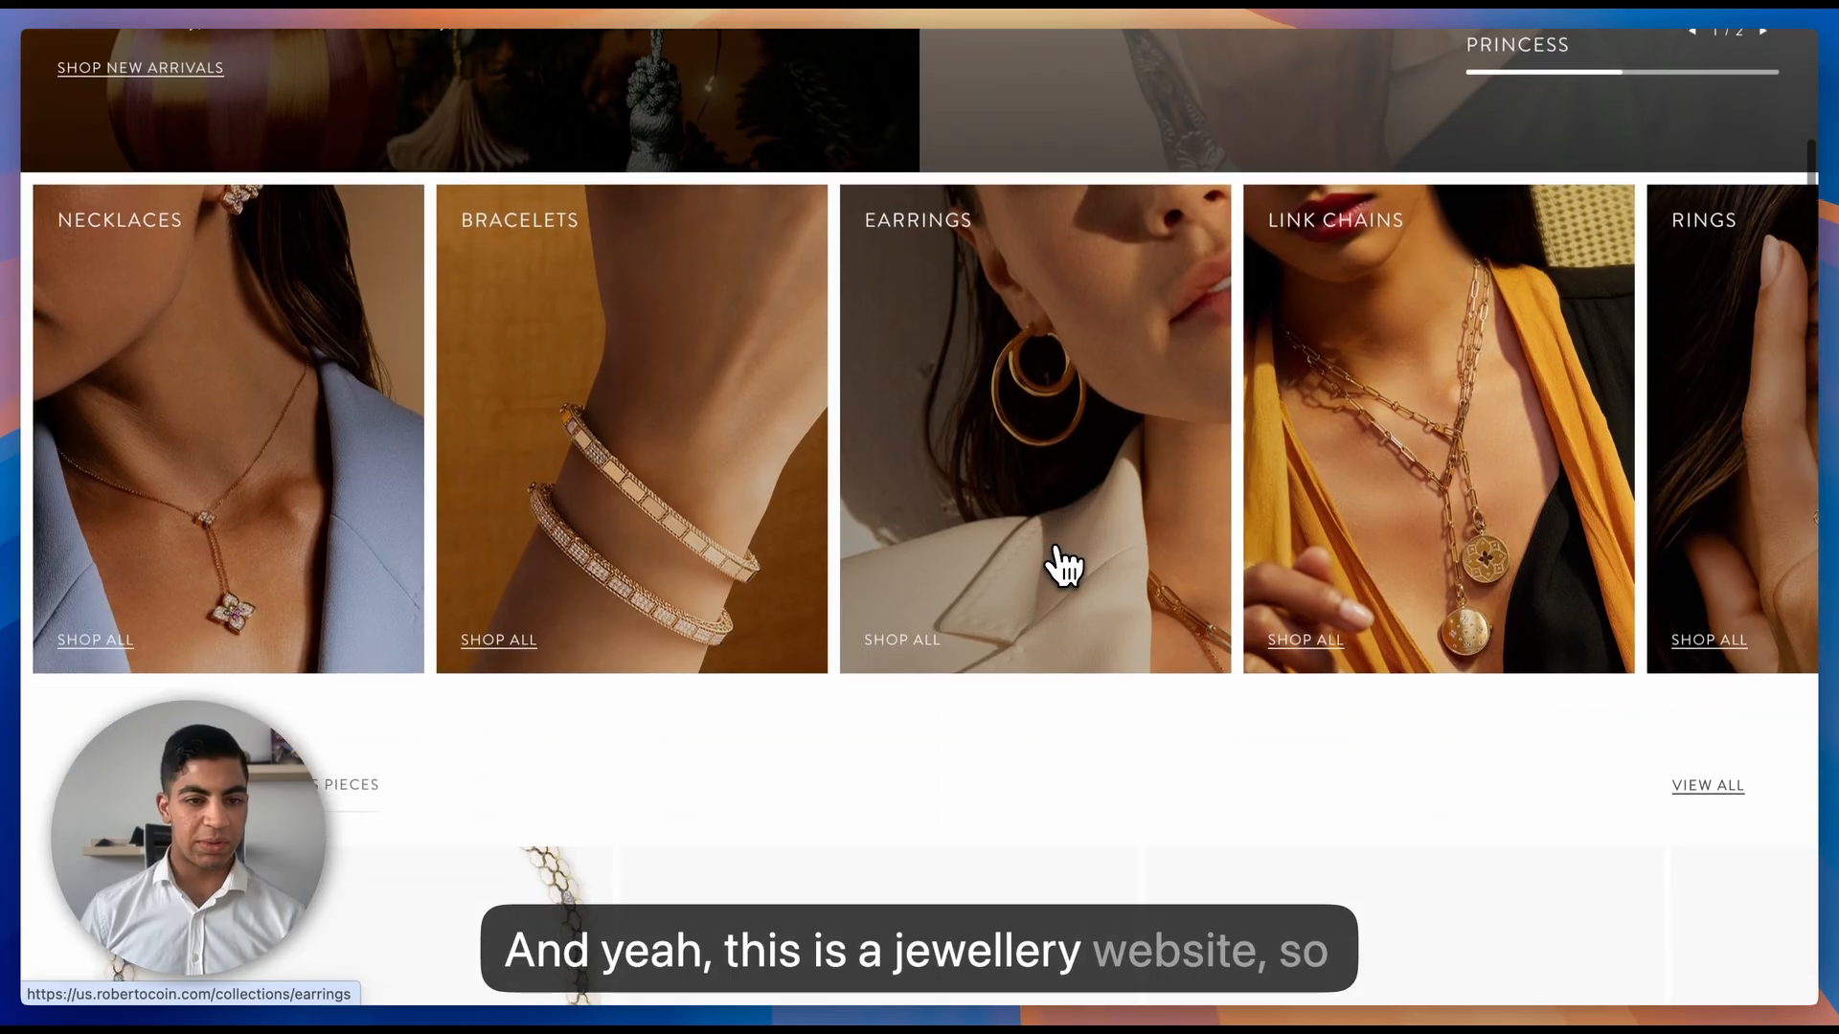
pyautogui.scroll(-5, 1053, 564)
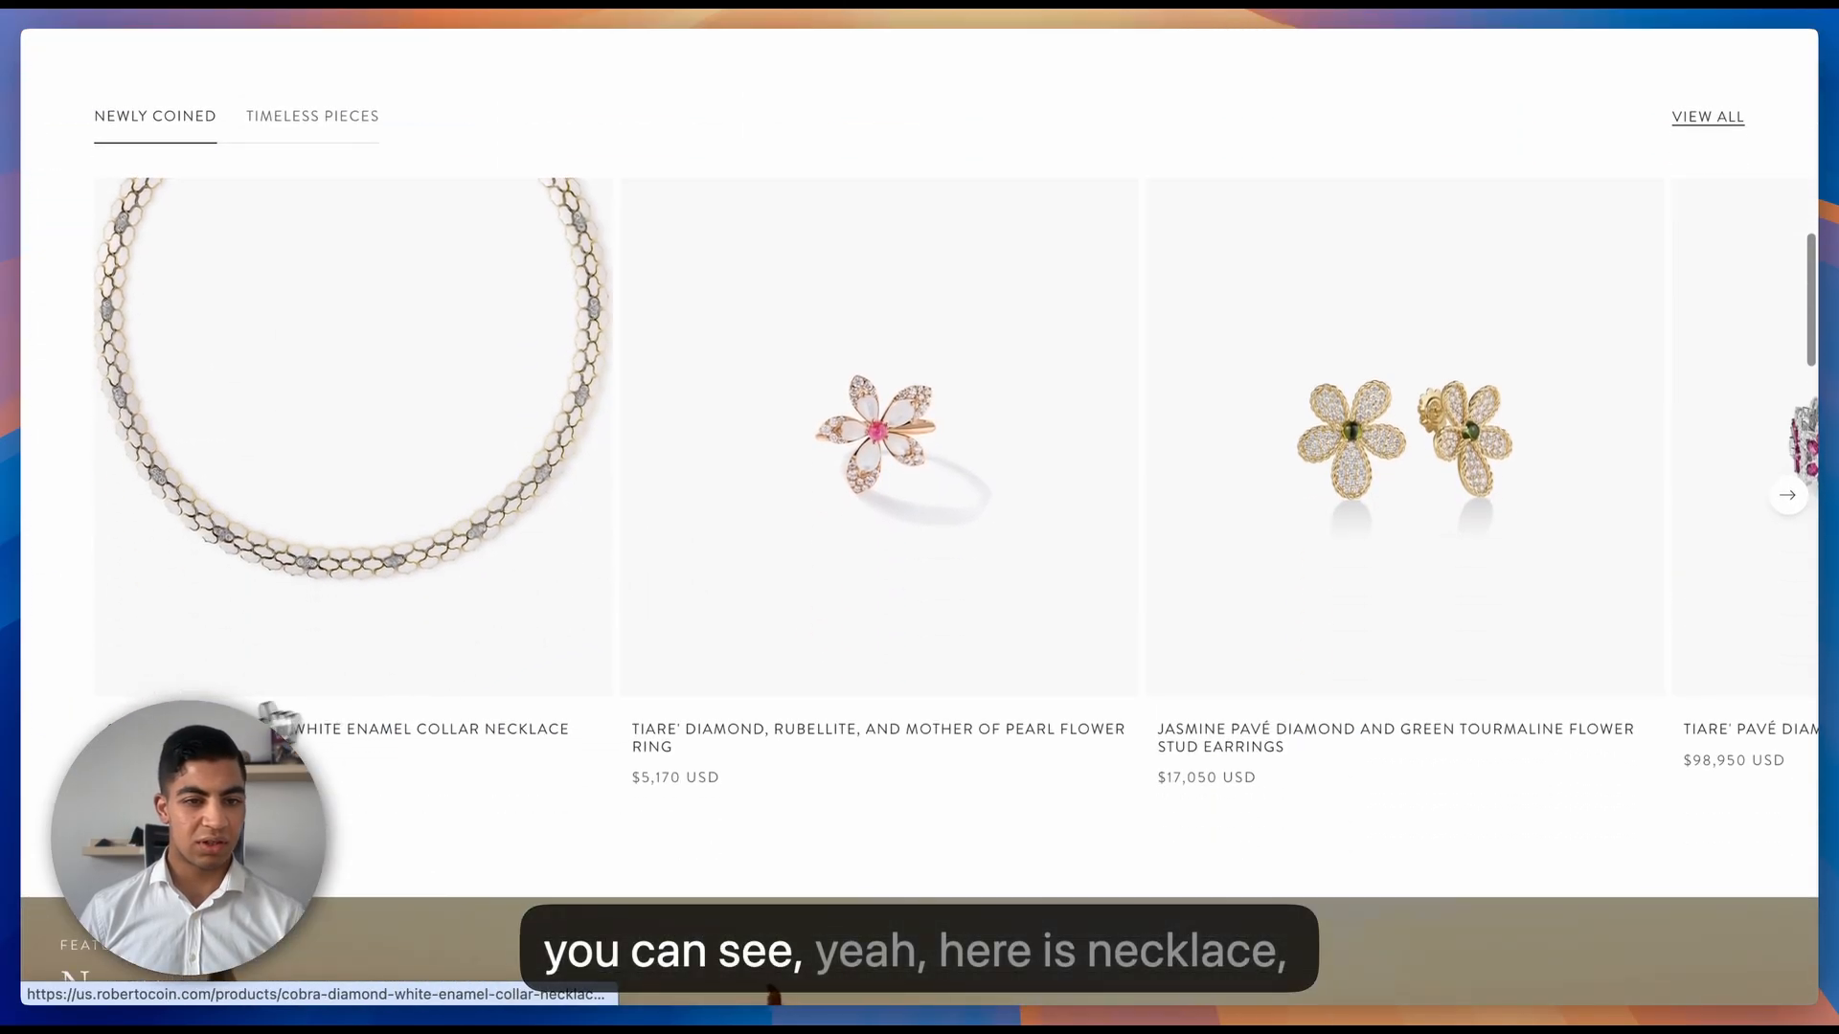
pyautogui.scroll(-2, 461, 660)
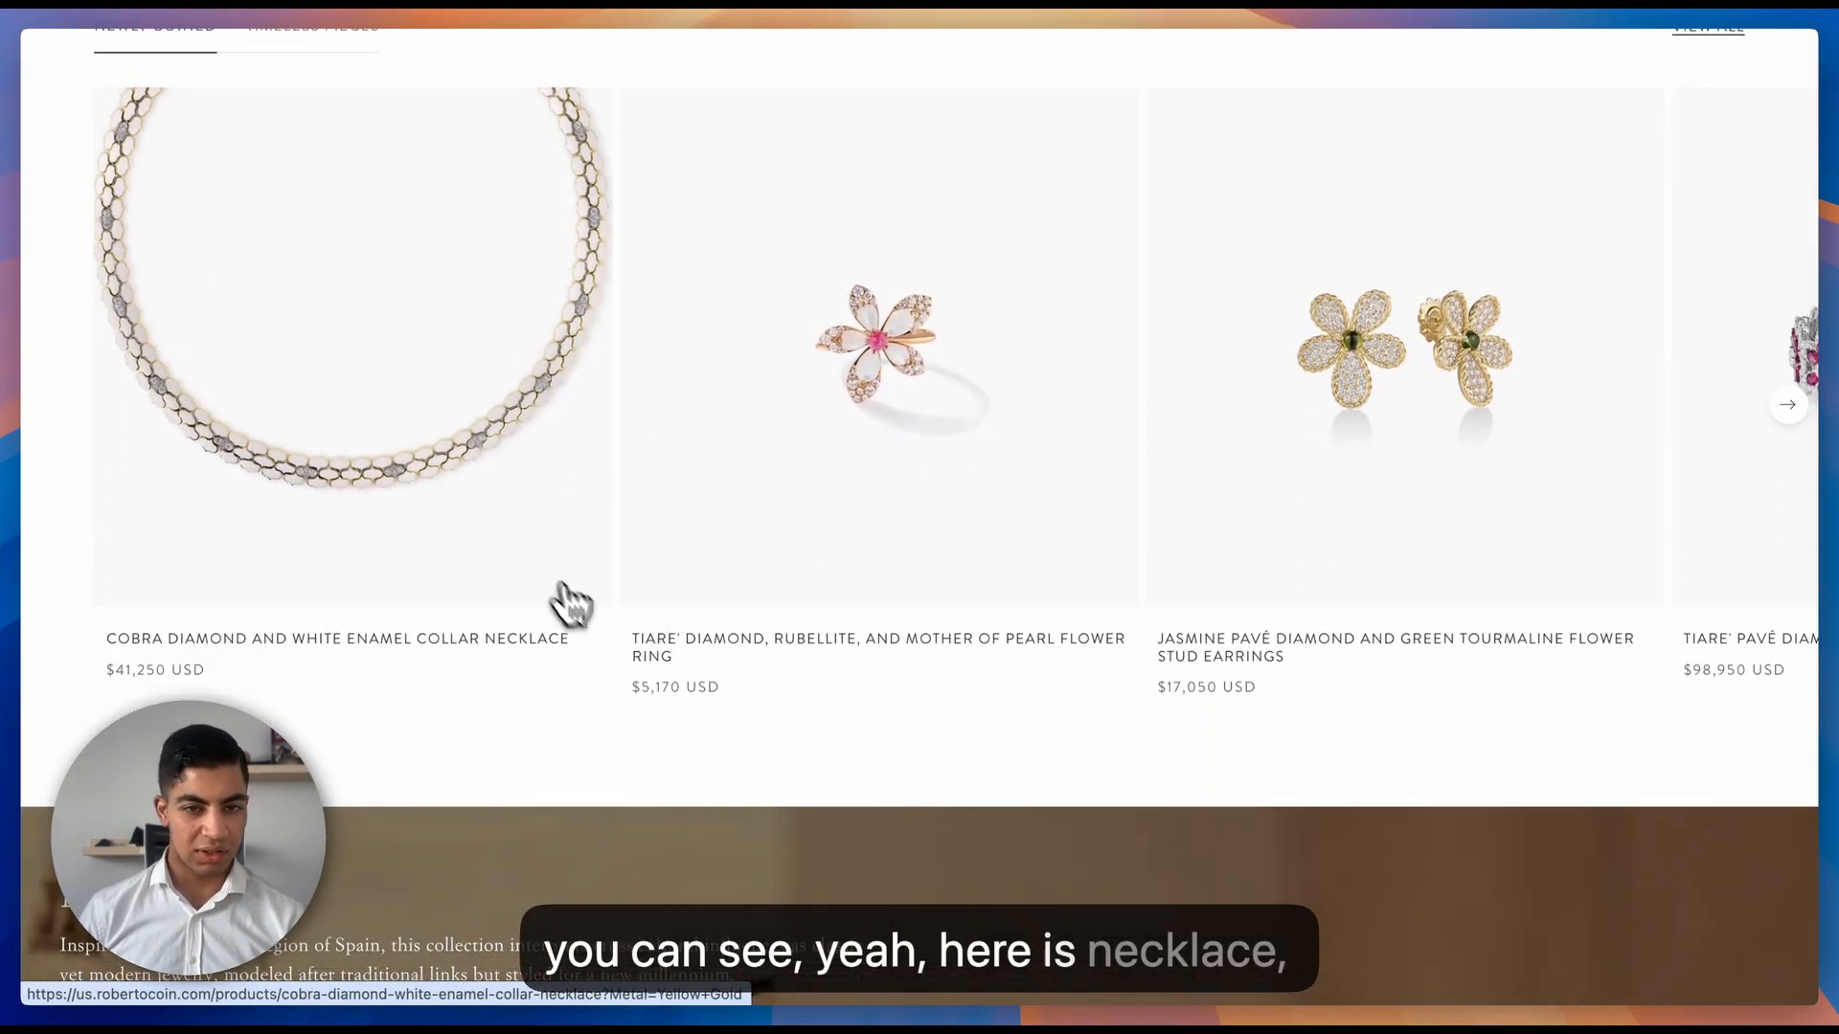
pyautogui.hscroll(1, 965, 605)
pyautogui.hscroll(15, 961, 604)
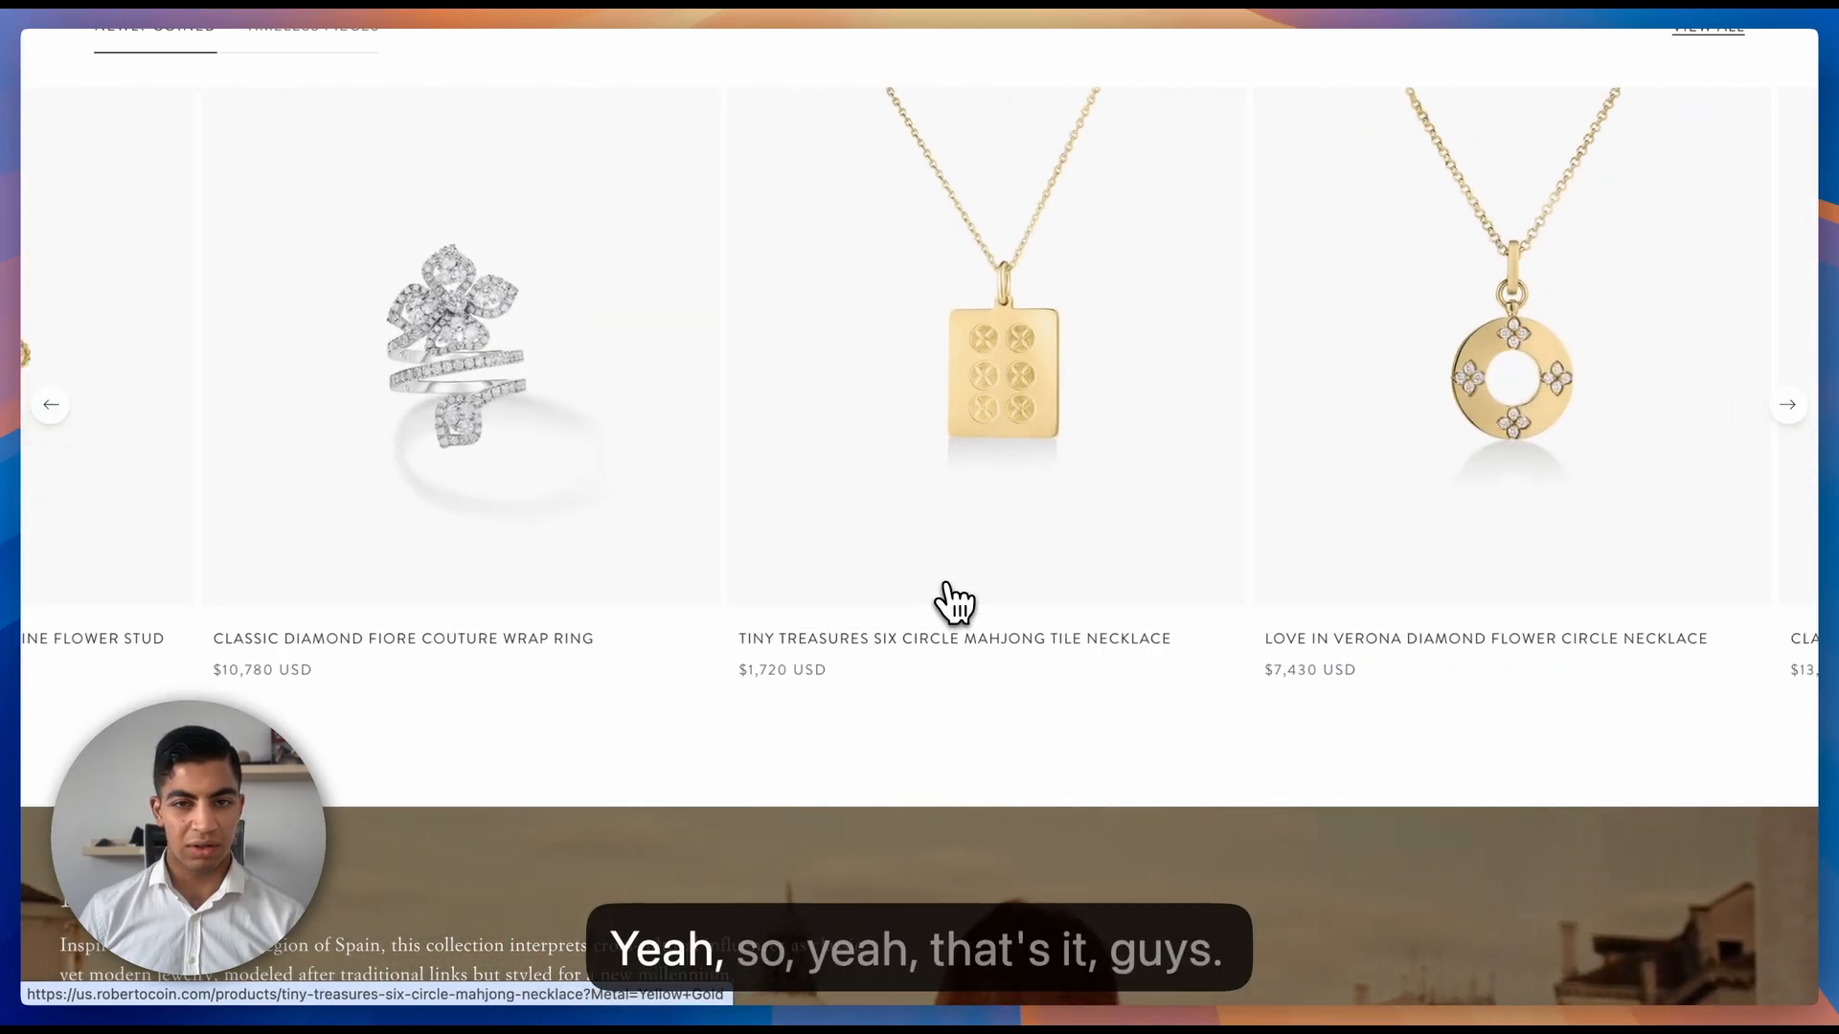
pyautogui.hscroll(5, 946, 585)
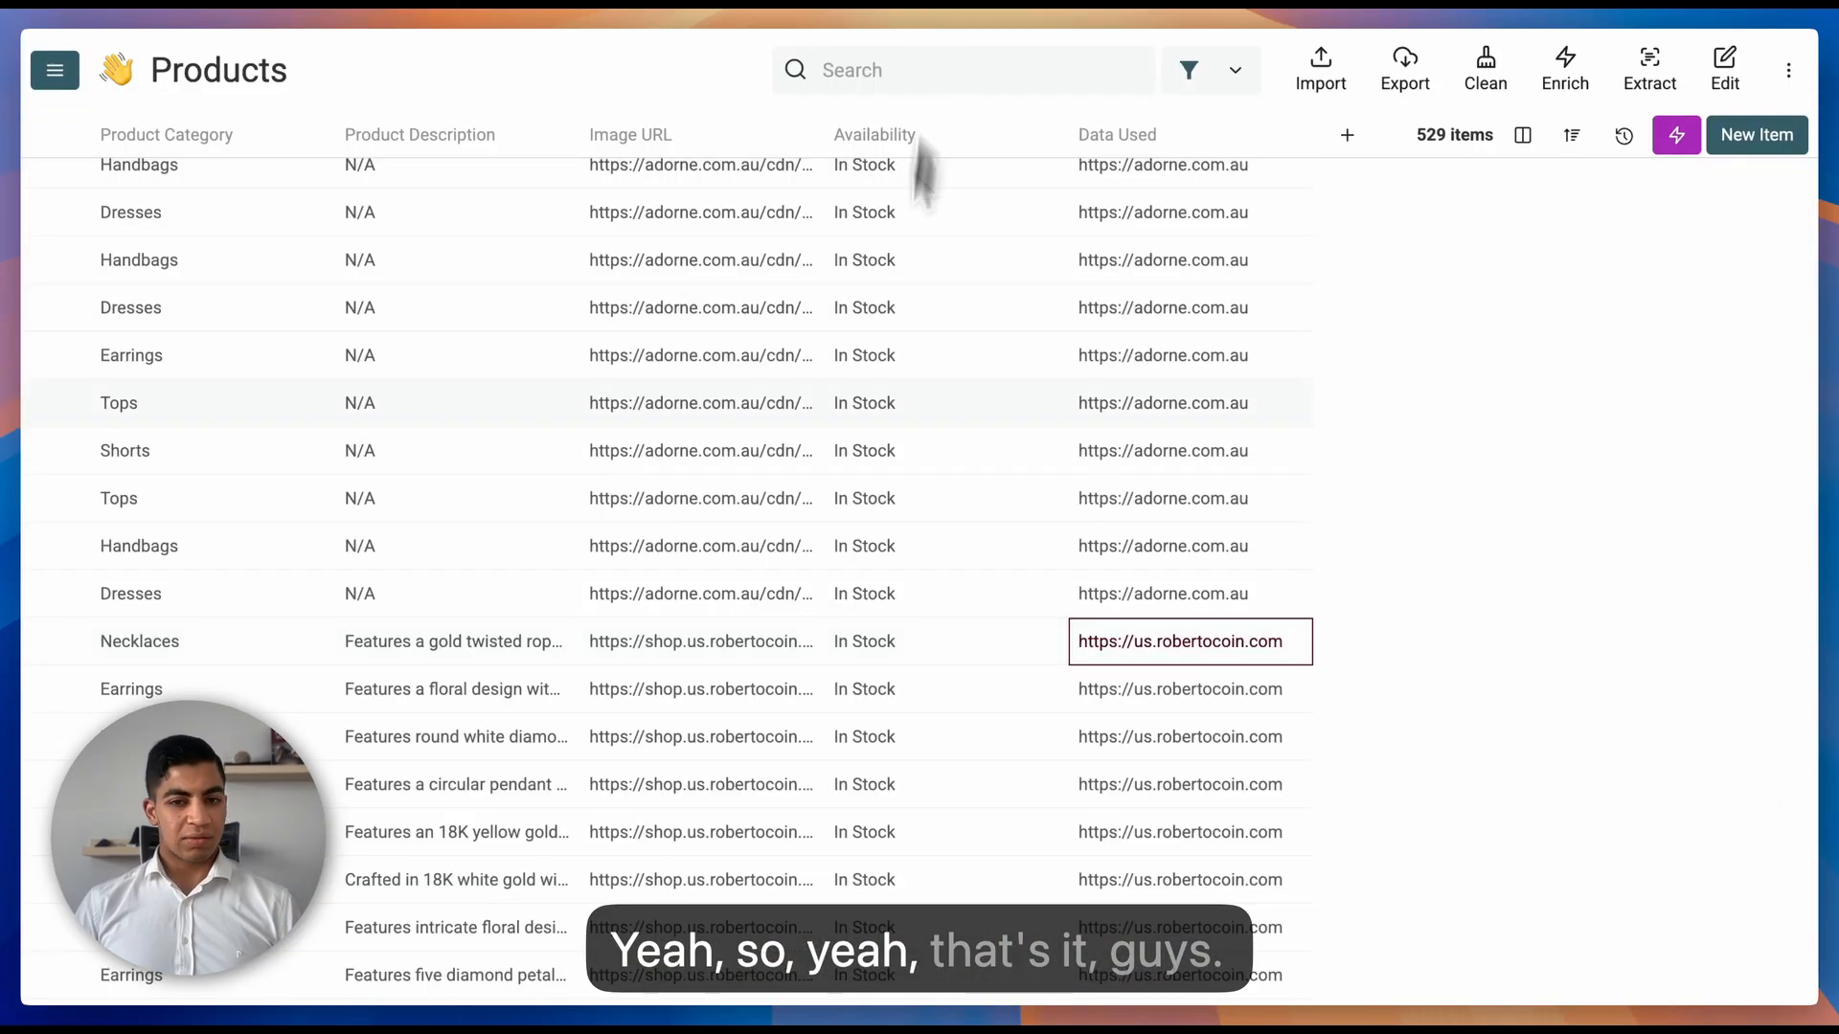
pyautogui.hscroll(-5, 739, 633)
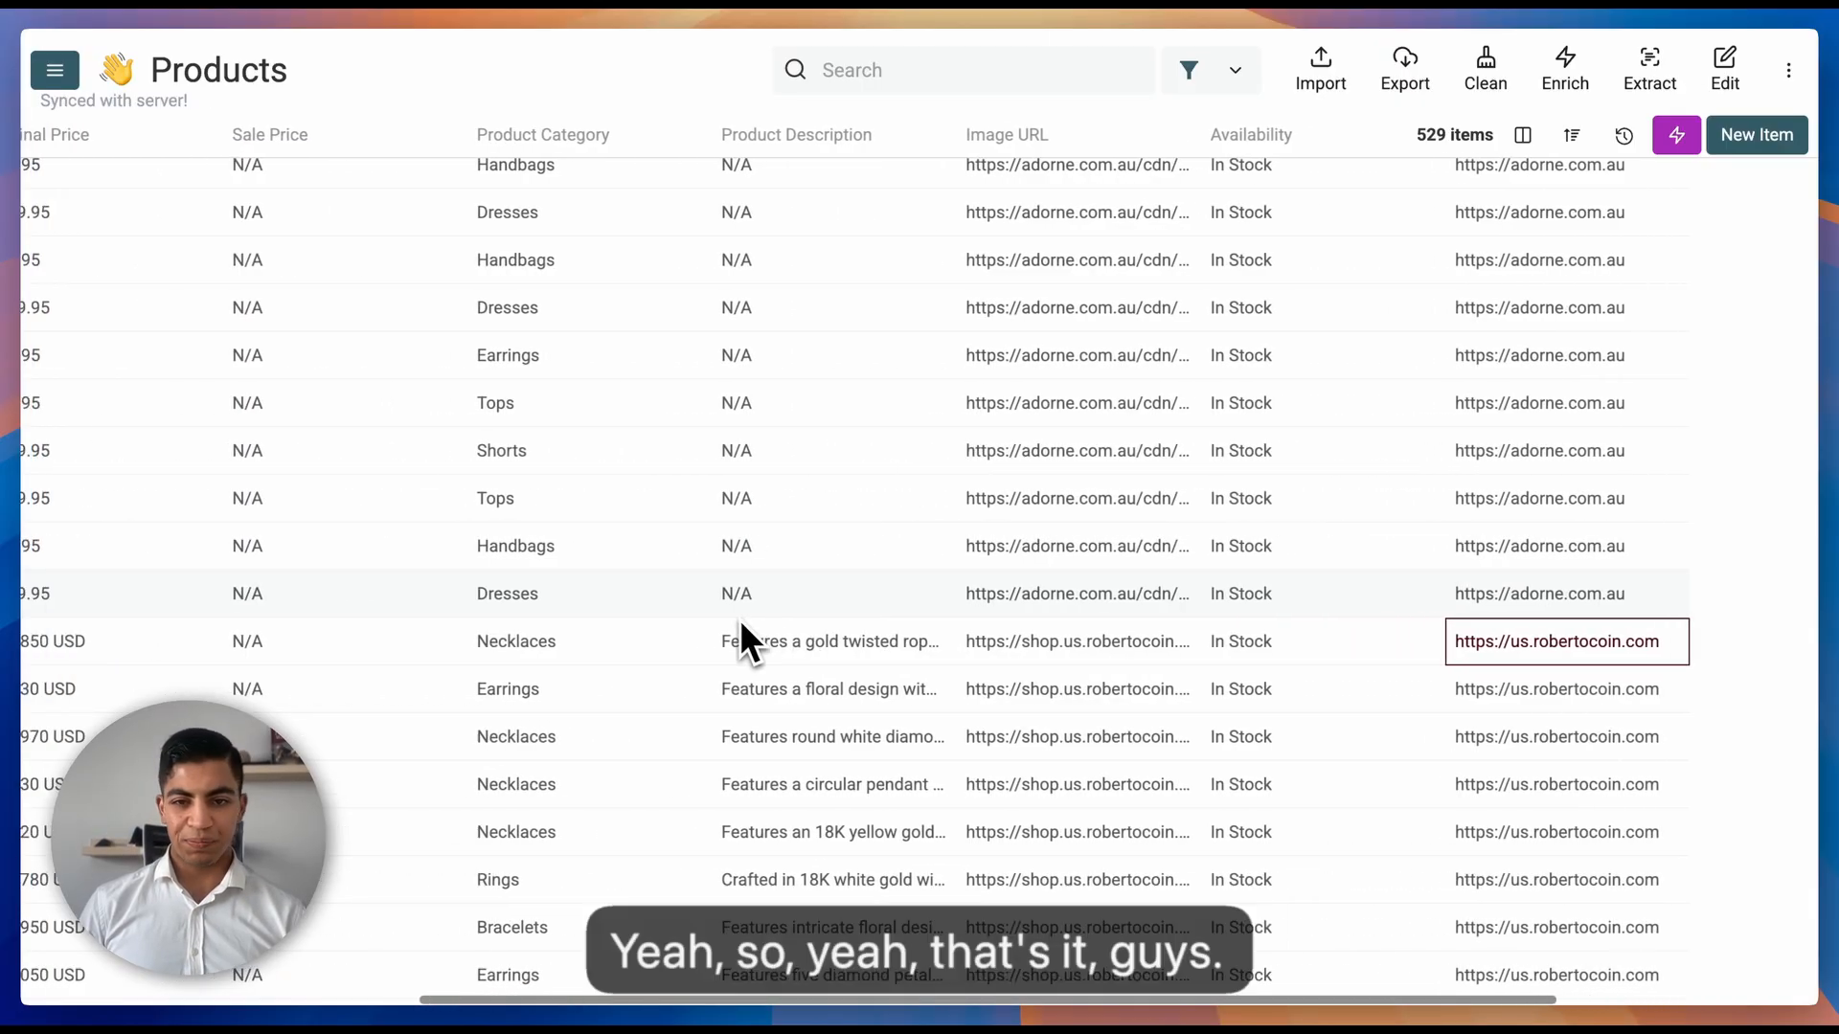
pyautogui.hscroll(-5, 824, 660)
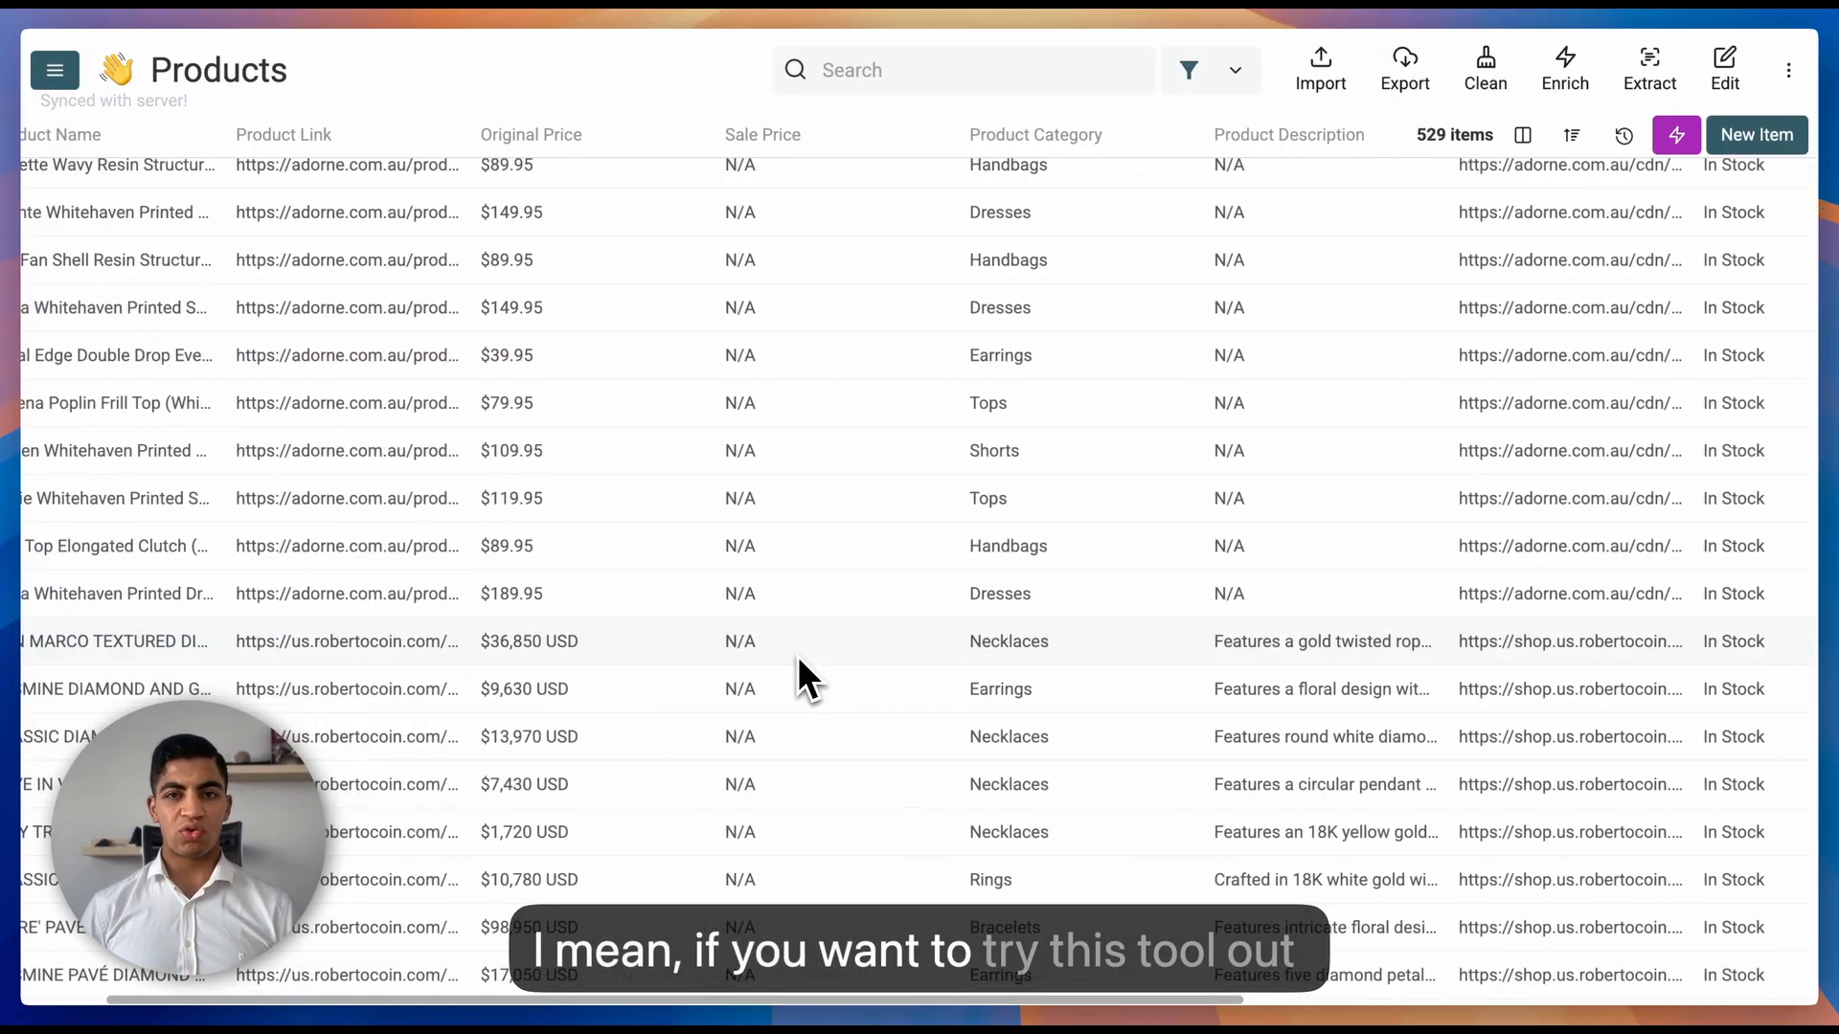